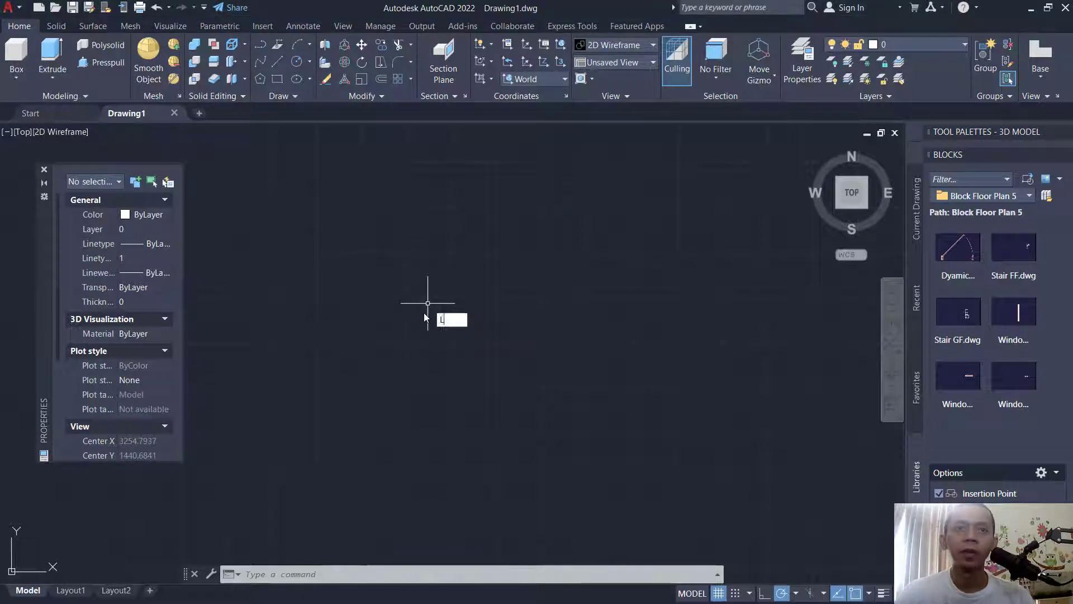
Step: Draw a vertical line 6000 units long with the Line command
key("Return")
left_click(353, 192)
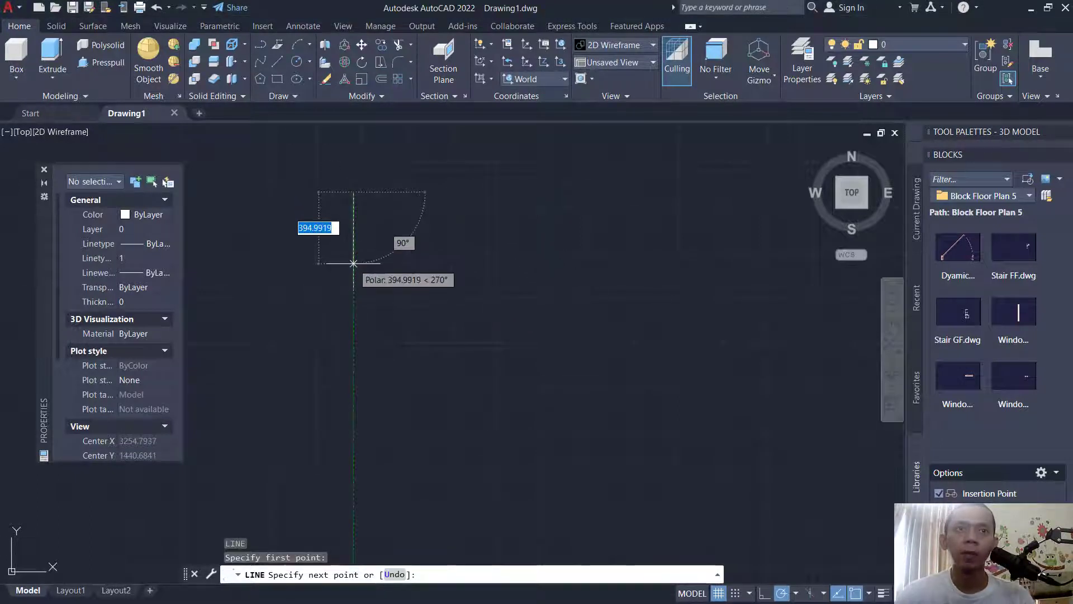
type("600")
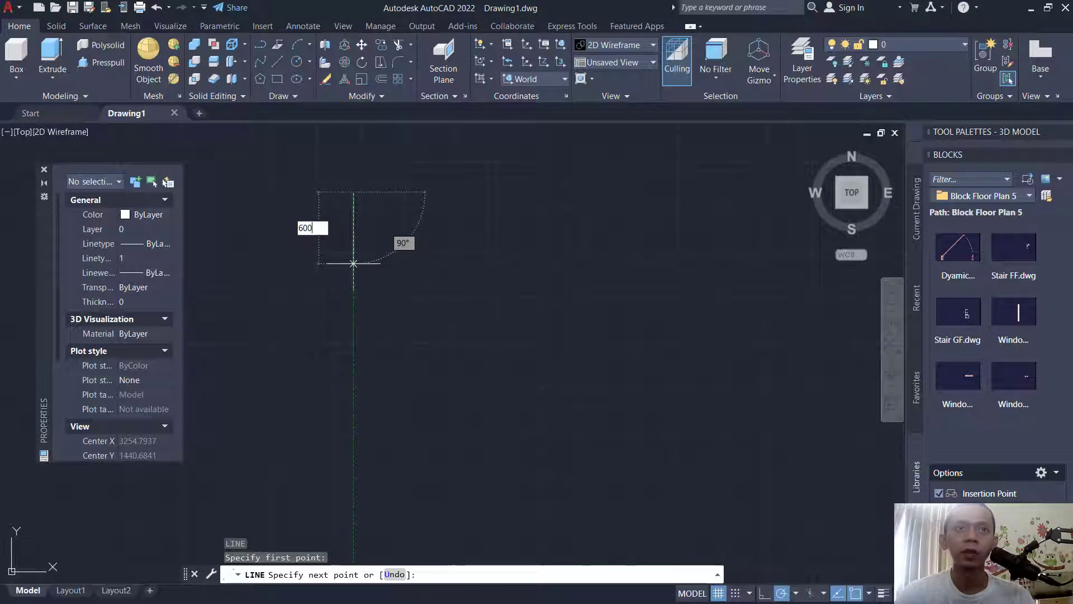
type("0")
key("Return")
scroll(353, 263, "down", 3)
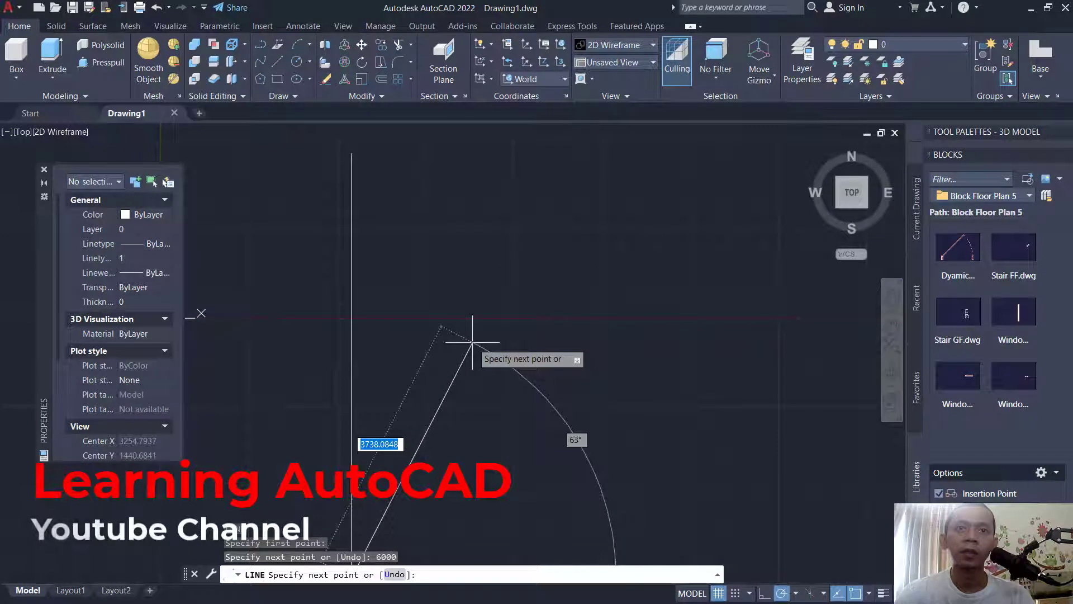
key("Return")
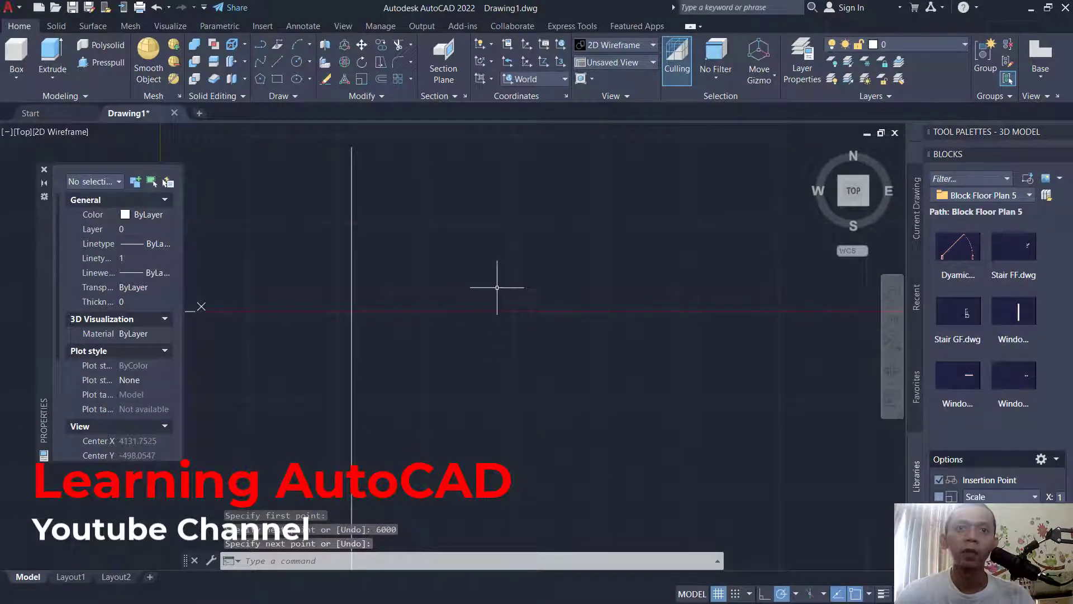
Step: Complete a rectangle from the vertical line's lower end with a 3000 base, a 6000 opposite side and a closing top edge
middle_click(443, 283)
middle_click(443, 283)
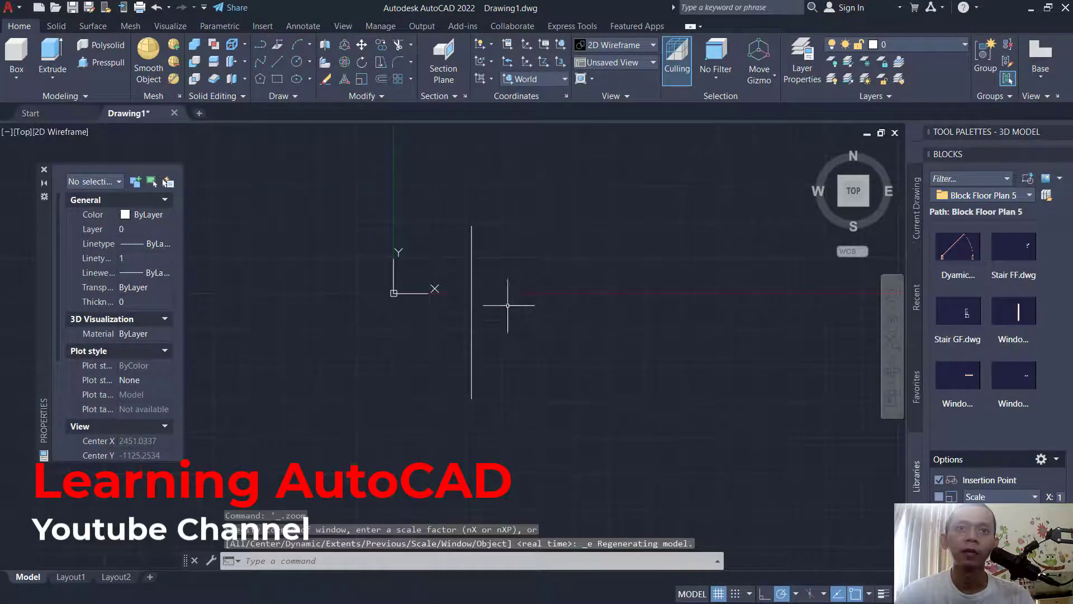
type("l")
key("Return")
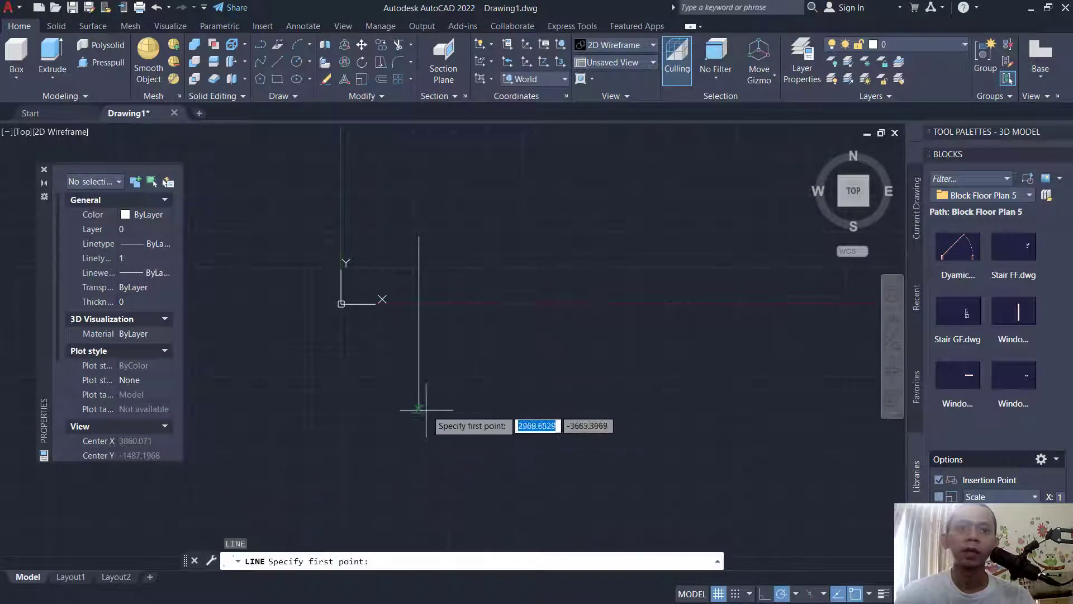
left_click(419, 409)
type("3000")
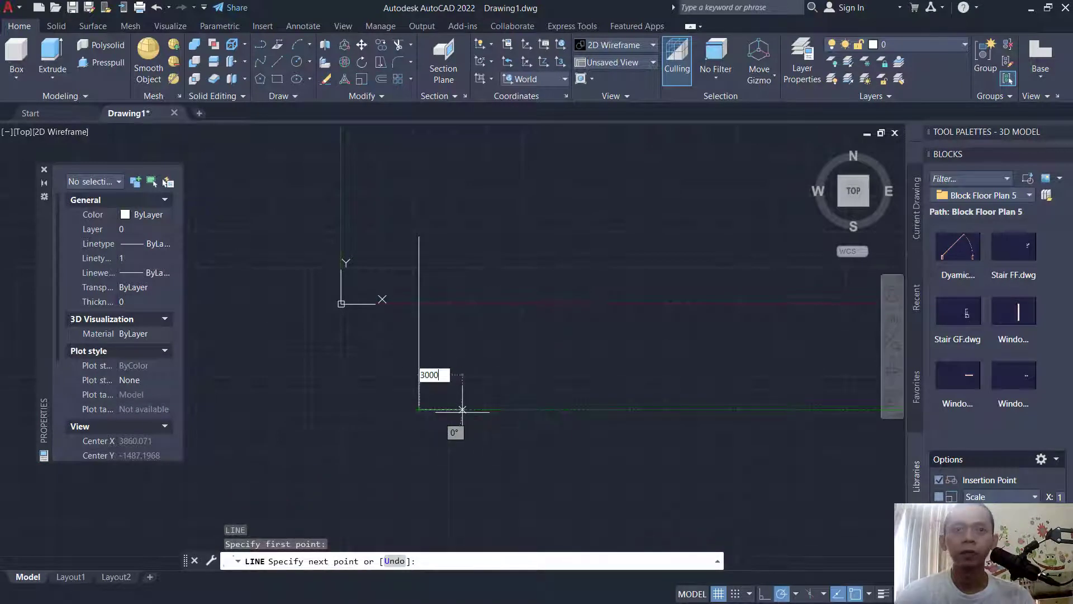
key("Return")
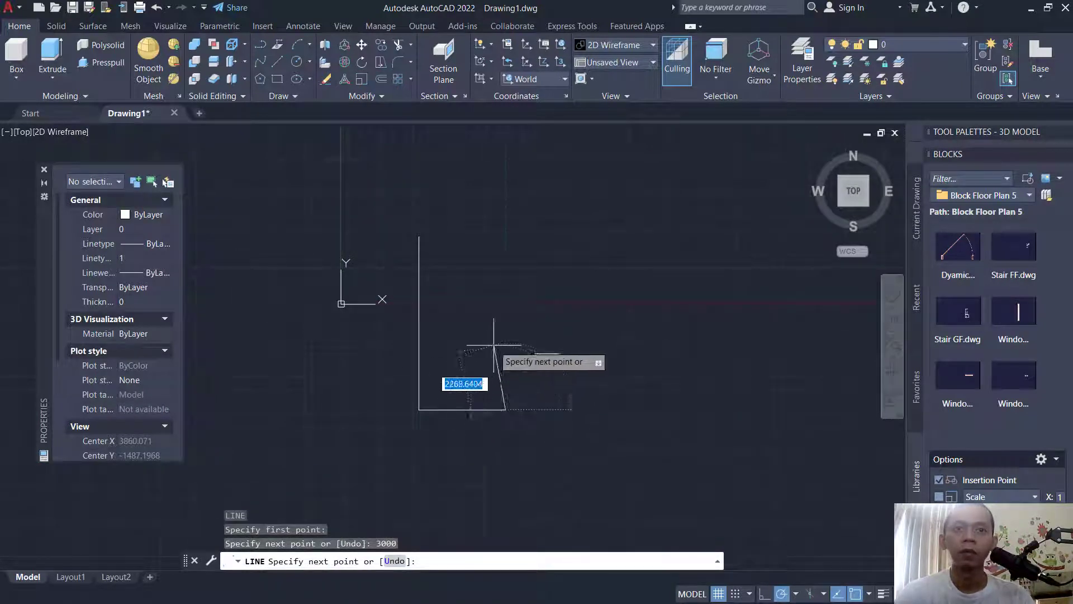
type("6000")
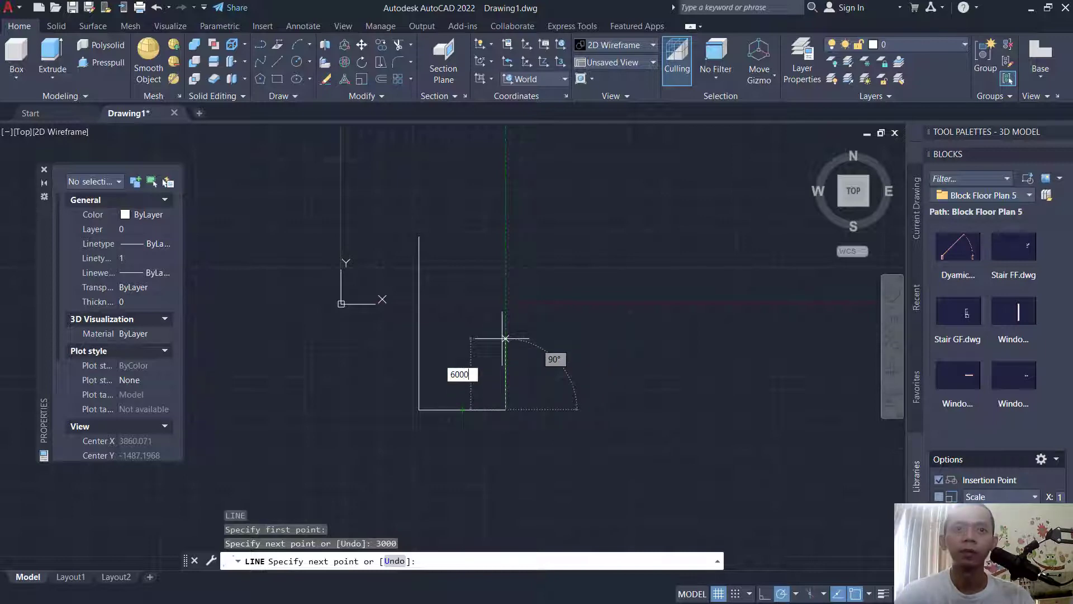
key("Return")
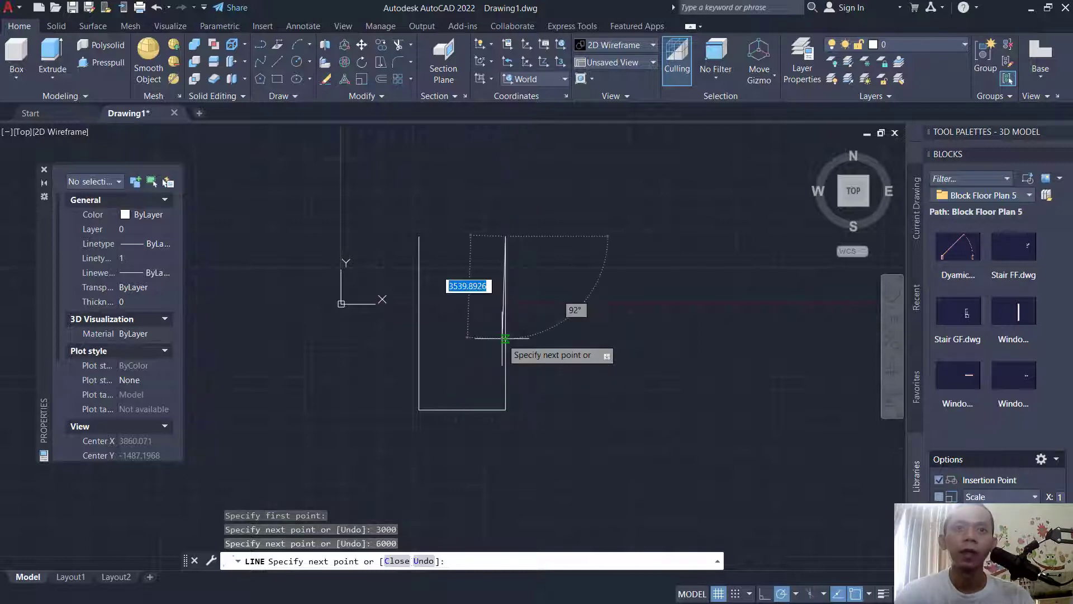
left_click(419, 237)
key("Return")
Step: Copy the rectangle's top edge 1700 units downward
middle_click_drag(450, 344, 482, 336)
scroll(493, 304, "up", 2)
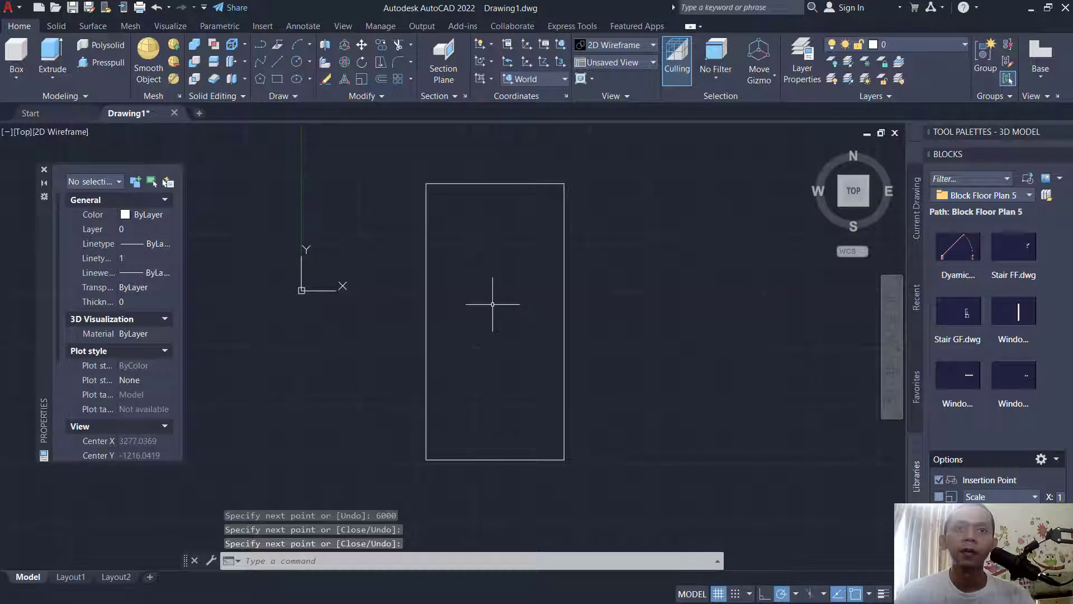
type("co")
key("Return")
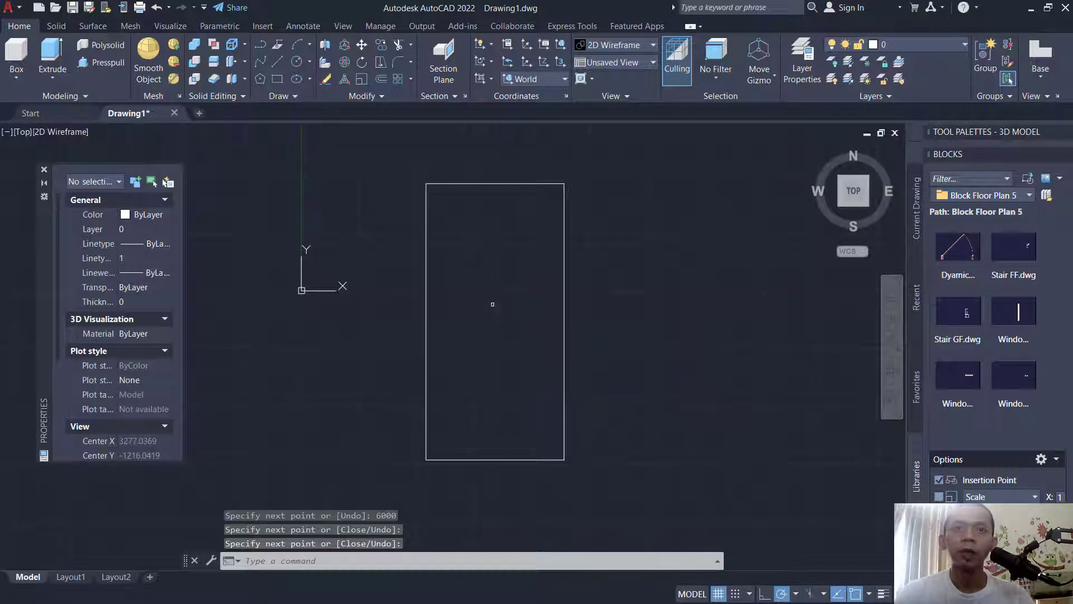
left_click(516, 164)
left_click(478, 234)
key("Return")
left_click(633, 162)
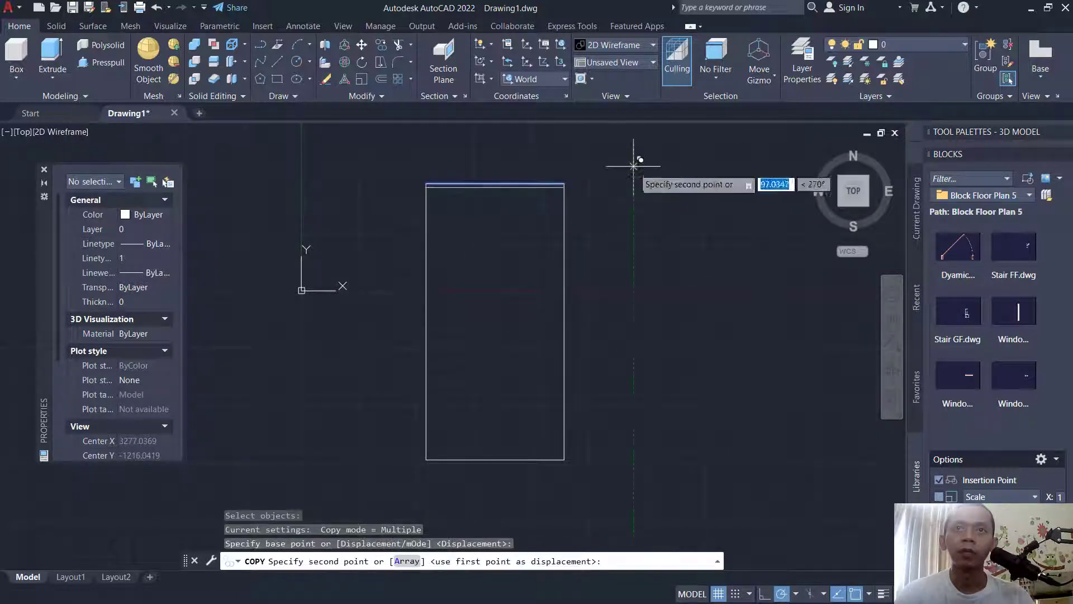
type("1")
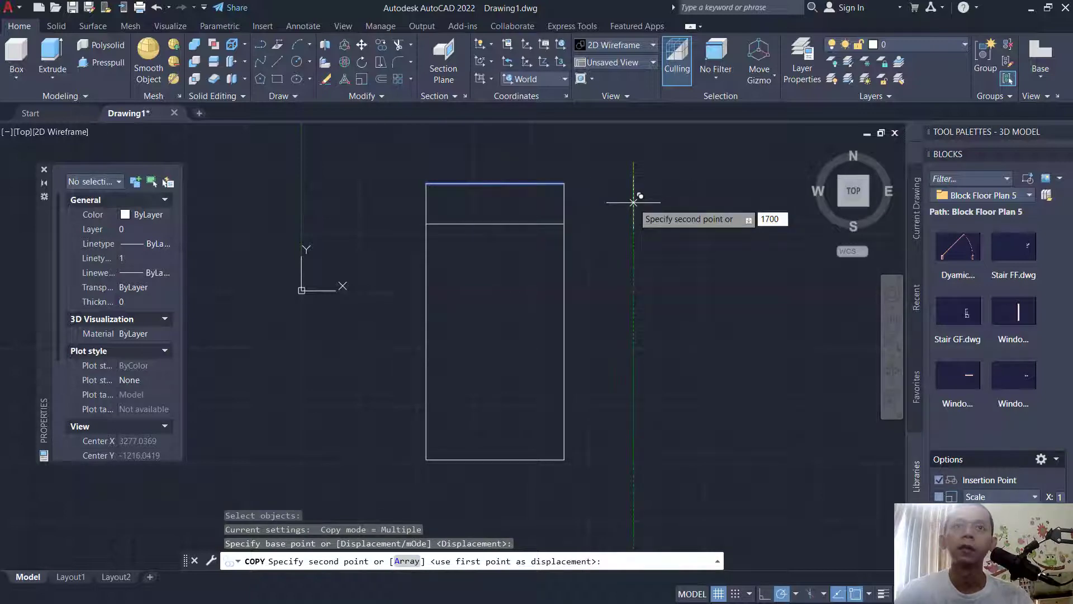
type("700")
key("Return")
key("Escape")
Step: Copy the rectangle's left edge 1000 units to the right
key("Return")
left_click(453, 219)
left_click(397, 251)
key("Return")
left_click(456, 223)
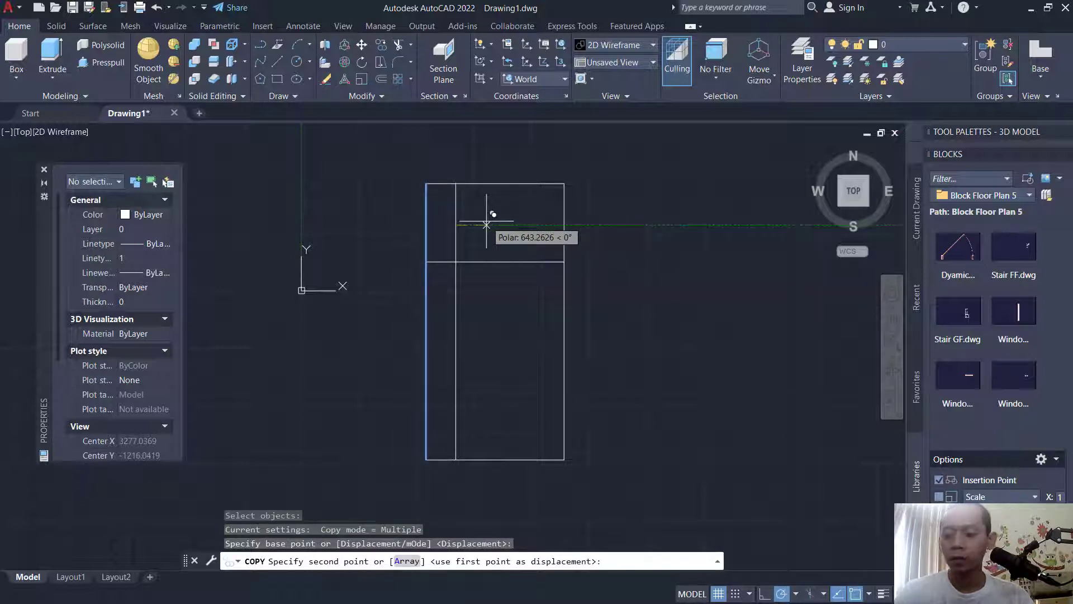
type("100")
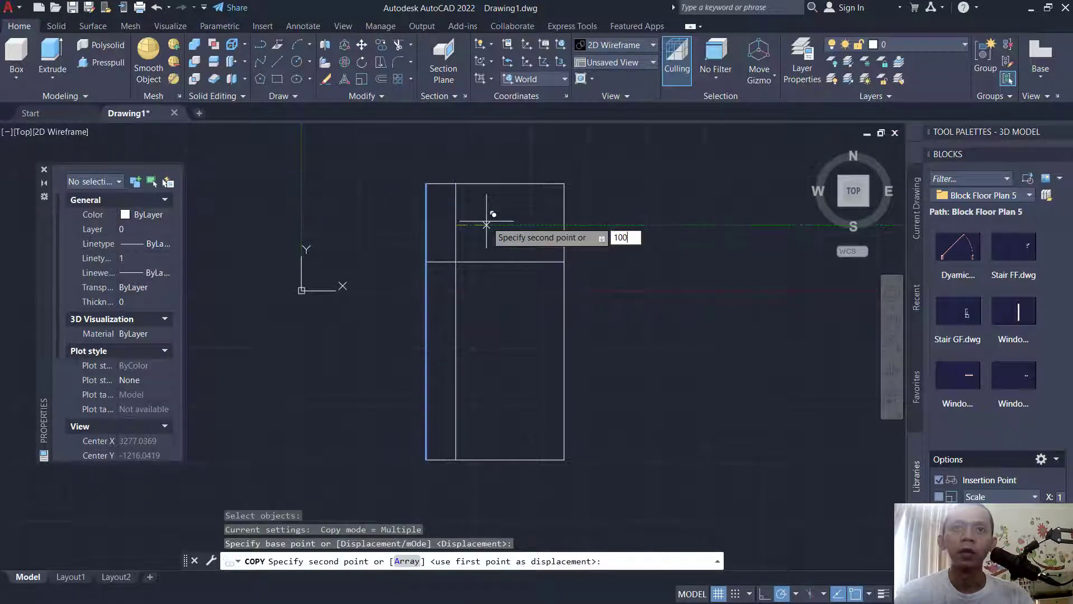
type("0")
key("Return")
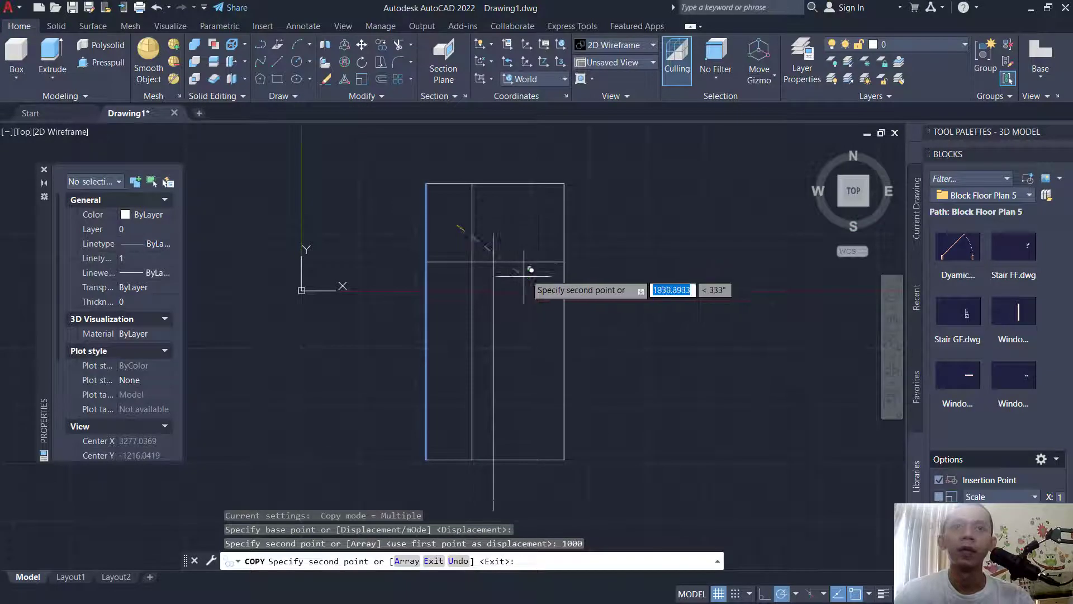
key("Escape")
Step: Trim the two copied lines where they cross, leaving an L-shaped partition around the rectangle's upper-right corner
type("tr")
key("Return")
left_click(493, 309)
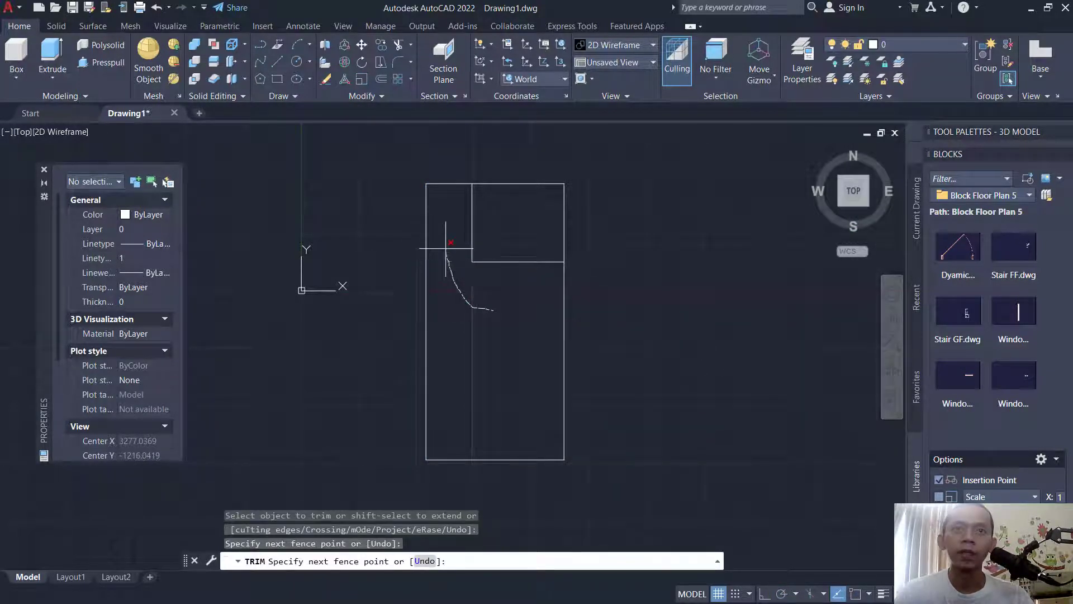
left_click_drag(445, 246, 447, 248)
key("Return")
Step: Copy the rectangle's bottom edge 650 units upward
left_click(504, 413)
left_click(474, 471)
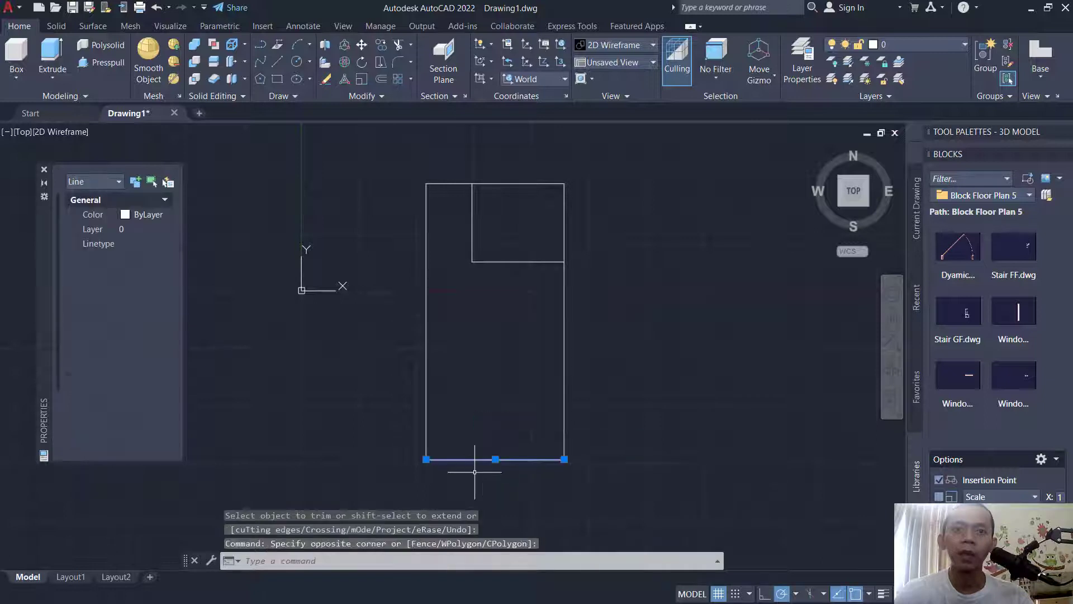
type("co")
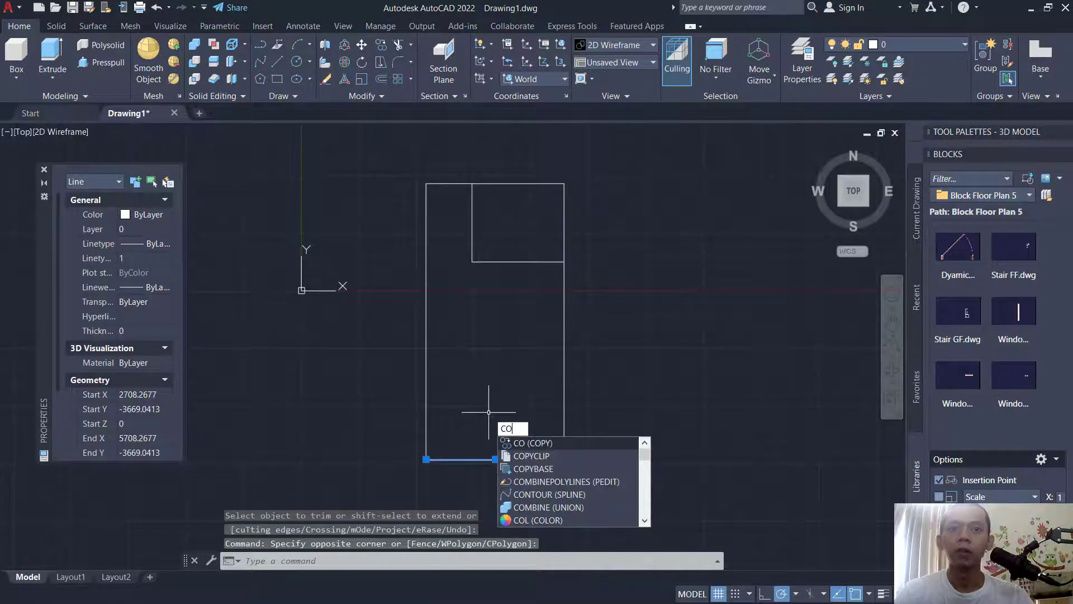
key("Return")
left_click(496, 421)
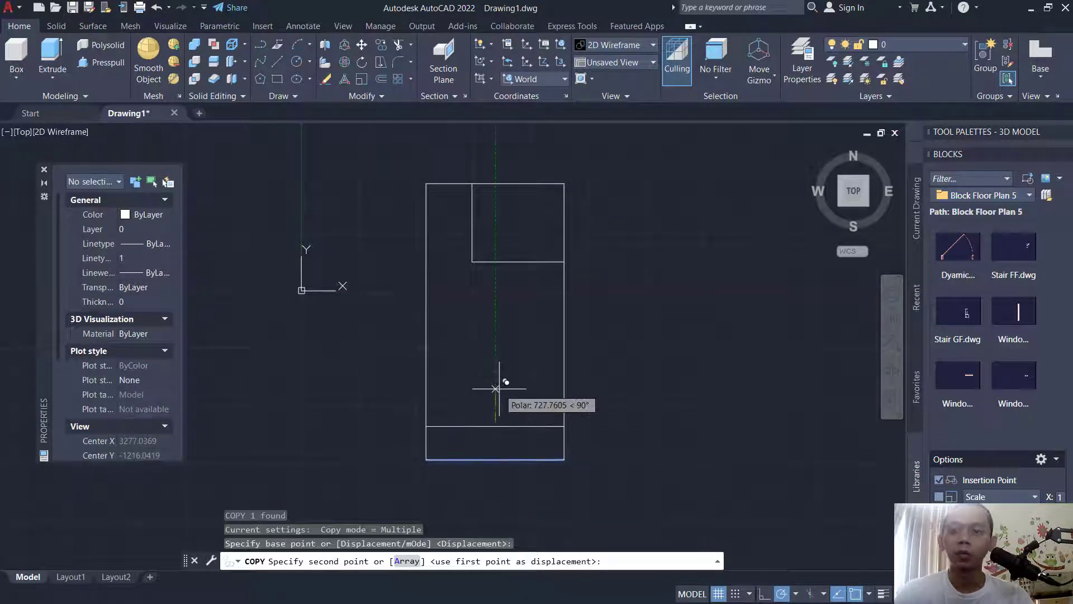
type("650")
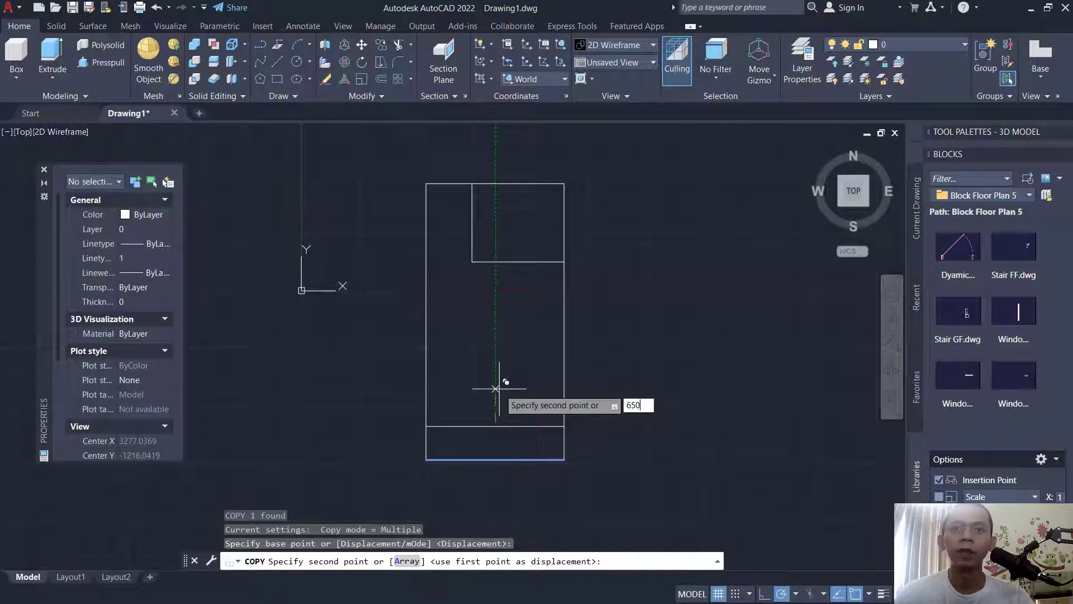
key("Return")
key("Escape")
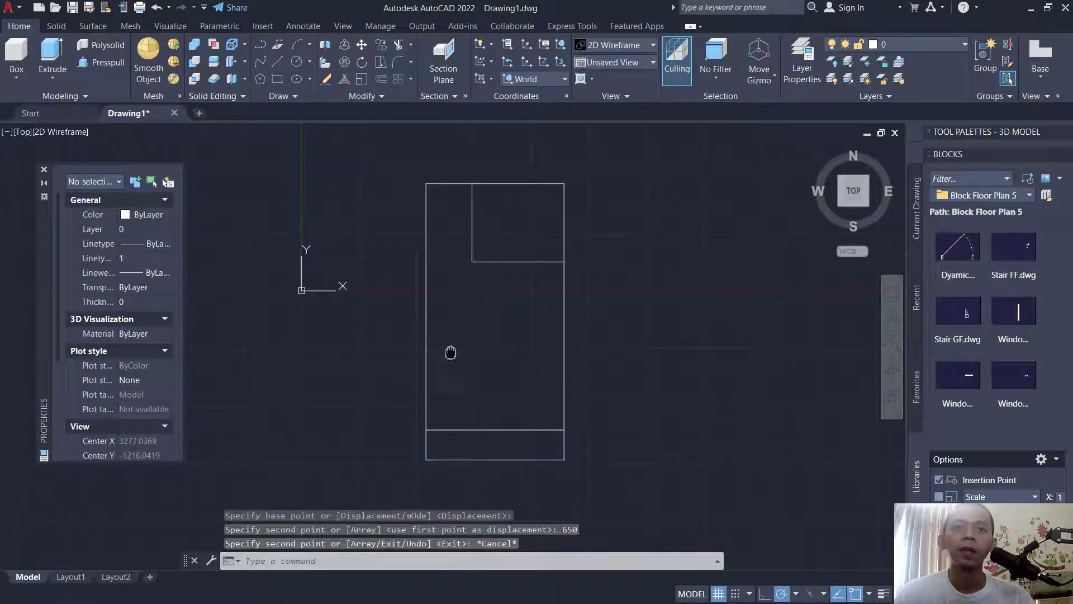
Step: Join the rectangle's top, right and left edges into one polyline
middle_click_drag(450, 353, 487, 356)
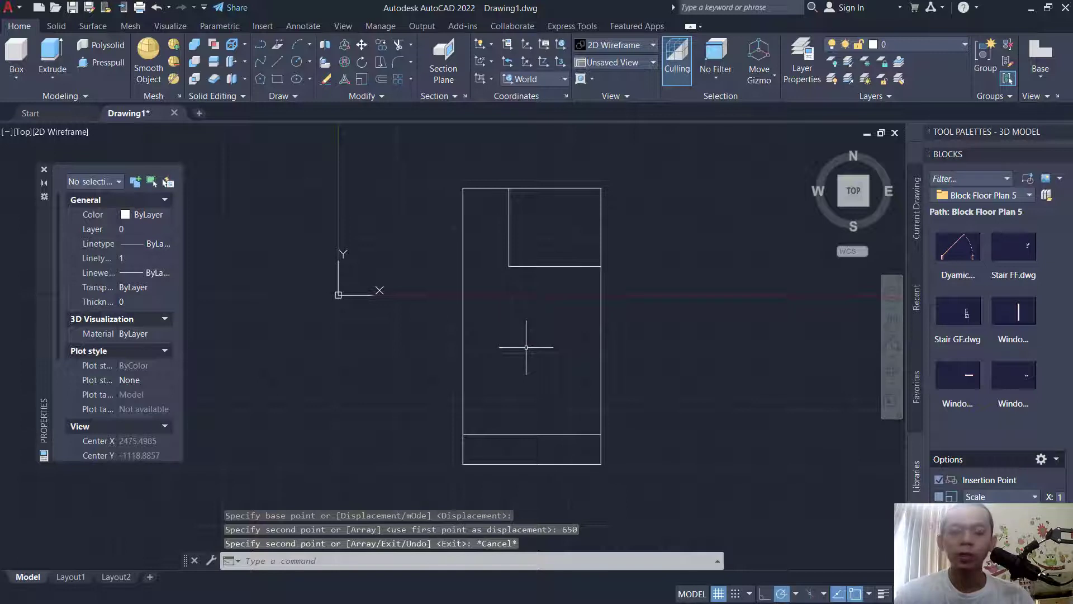
type("j")
key("Return")
left_click(626, 175)
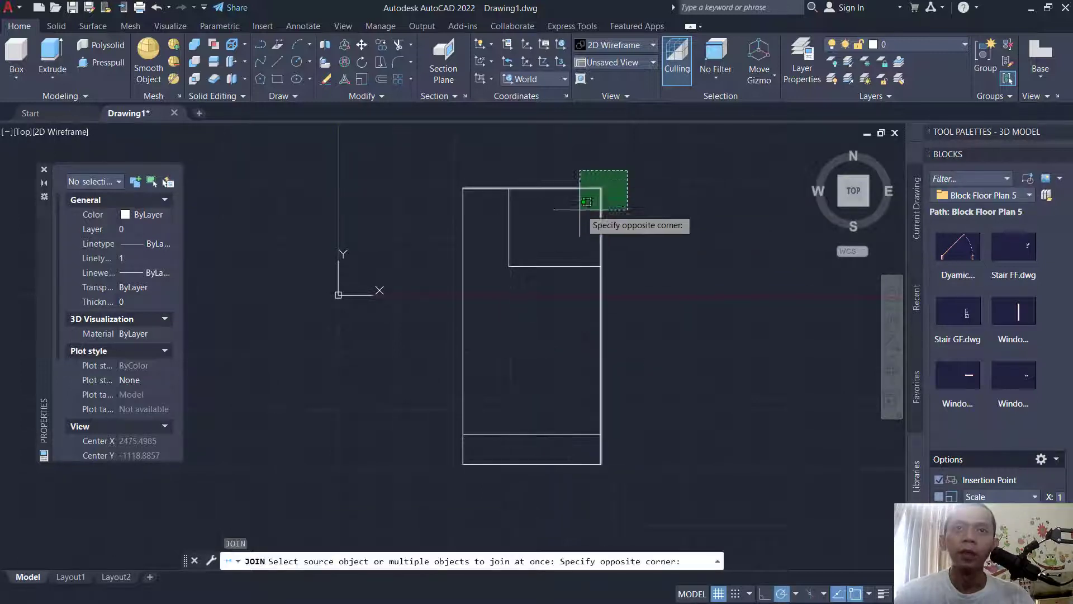
left_click(581, 208)
left_click(472, 178)
left_click(440, 241)
key("Return")
Step: Join the two lines of the L-shaped partition into one polyline and check both polylines by selecting them
left_click(537, 301)
left_click(511, 233)
type("j")
key("Return")
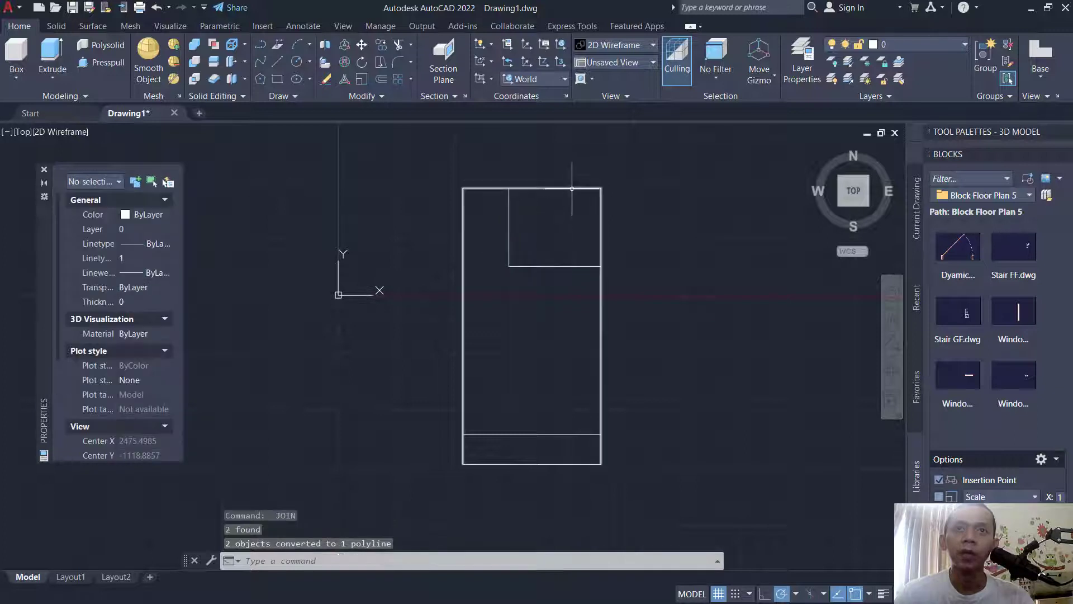
left_click(567, 187)
left_click(532, 266)
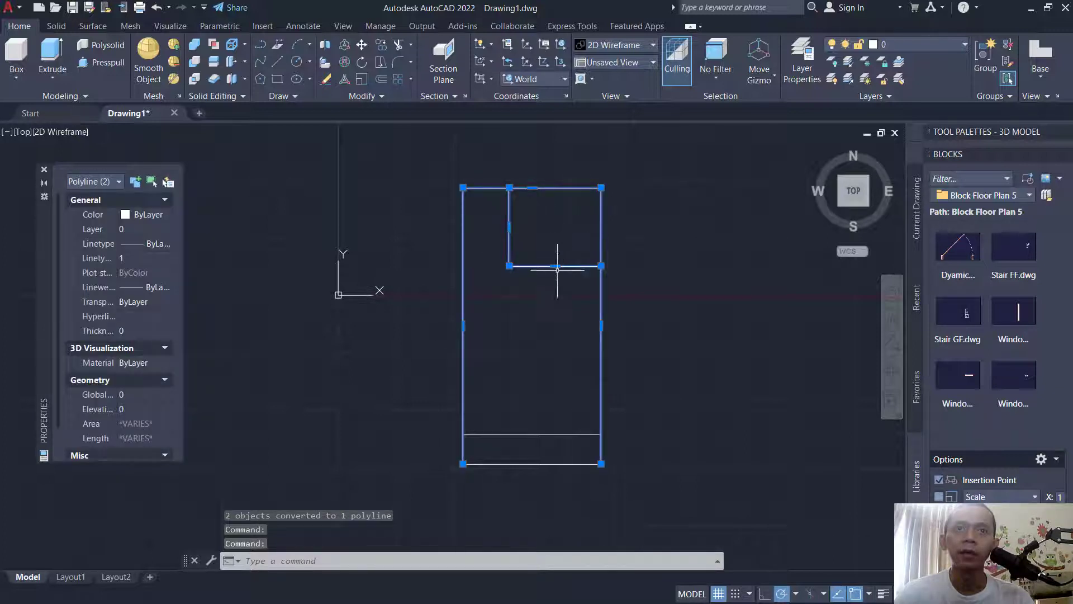
key("Escape")
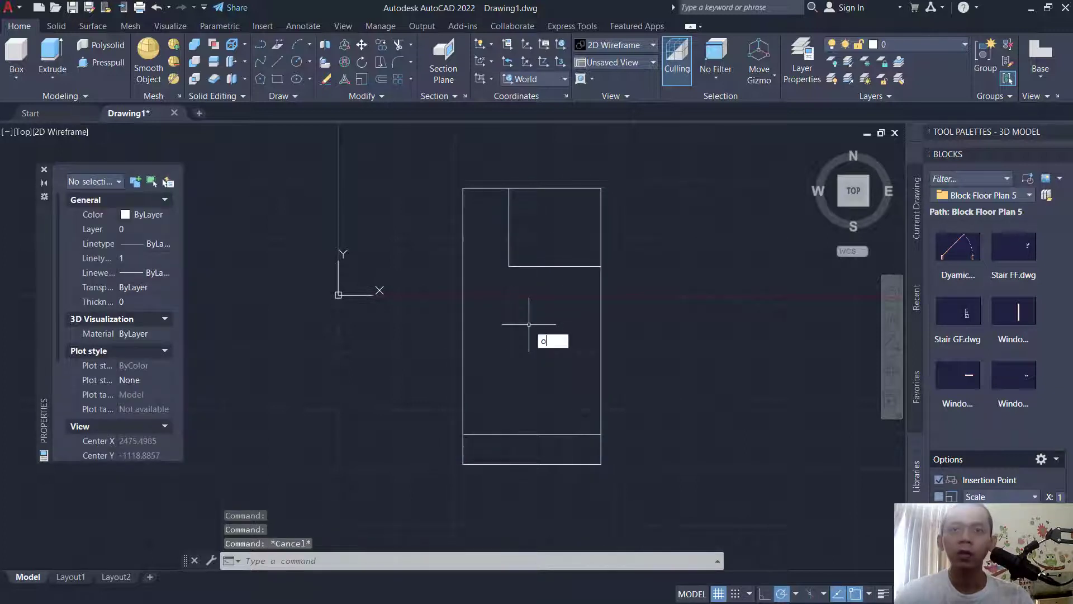
Step: Offset the outer three-sided polyline 150 units inward
key("Return")
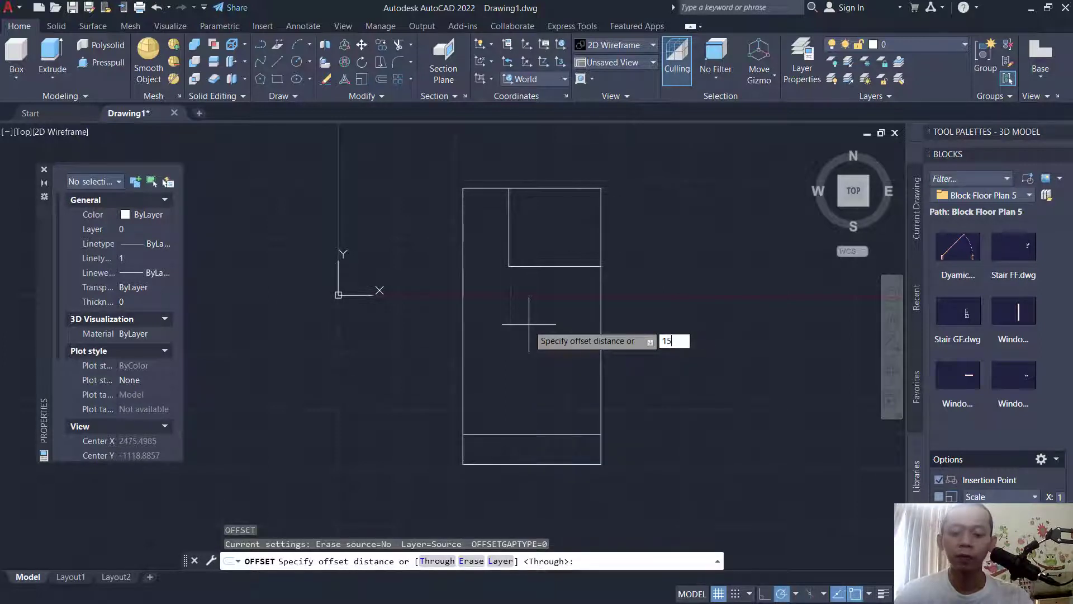
type("150")
key("Return")
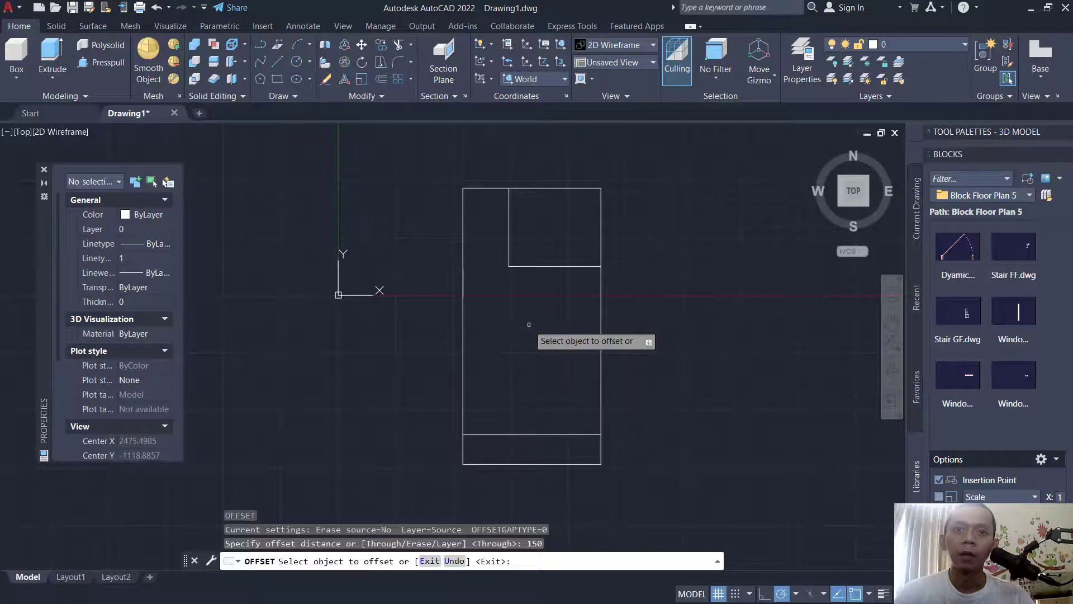
left_click(463, 327)
left_click(509, 327)
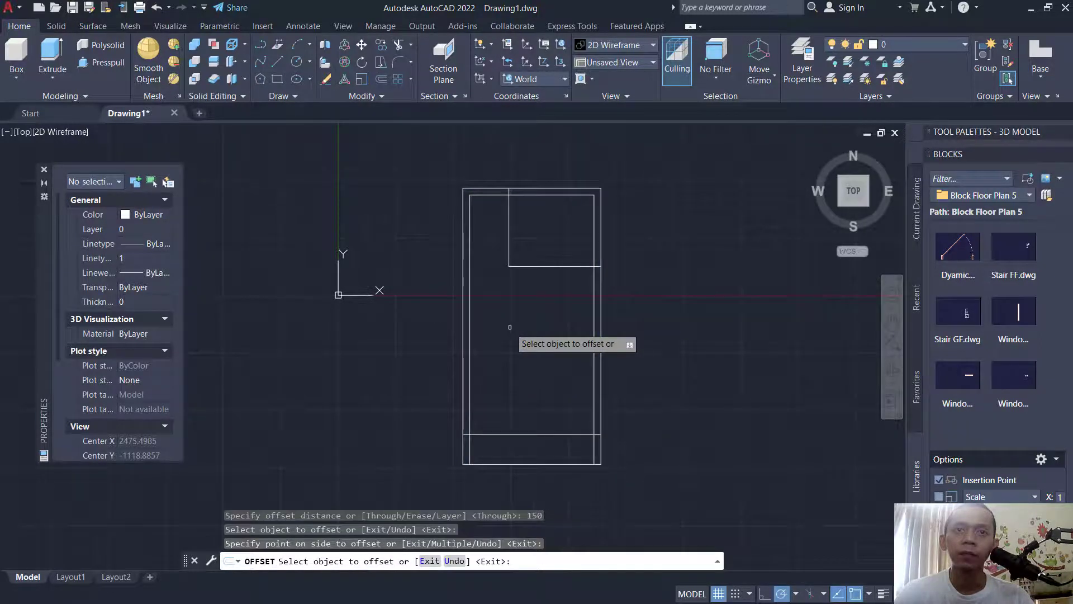
key("Return")
Step: Offset the horizontal line above the bottom edge 75 units to both sides
key("Return")
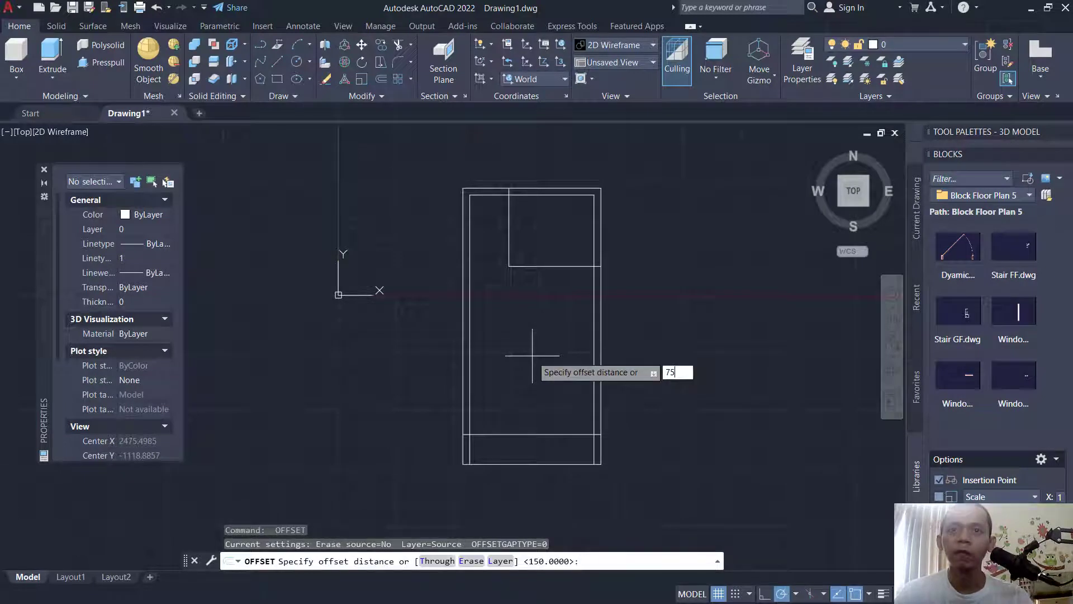
key("Return")
left_click(536, 434)
left_click(535, 426)
left_click(534, 434)
left_click(536, 442)
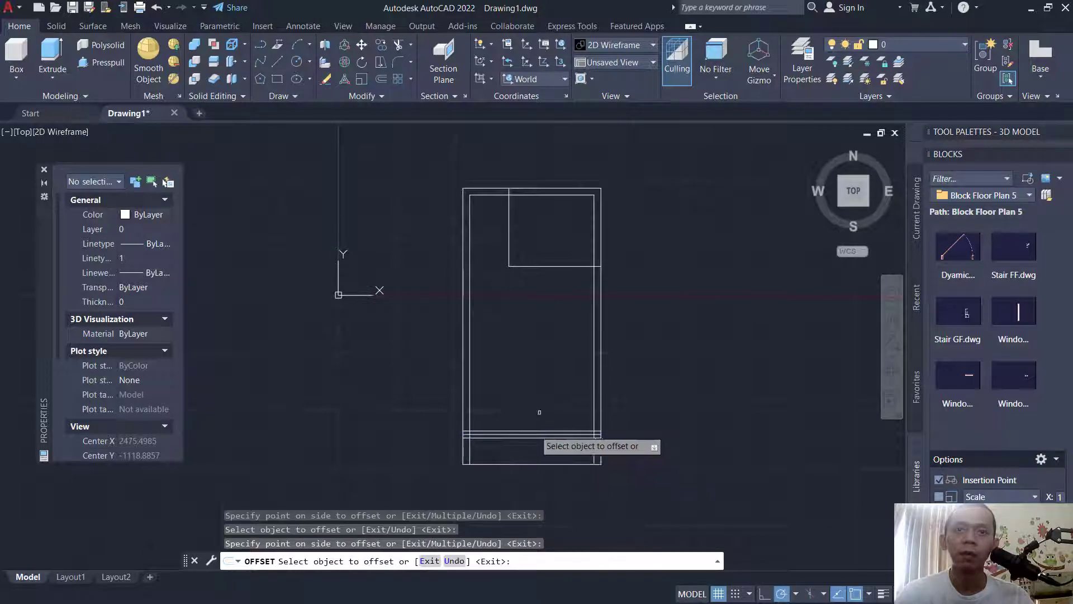
Step: Offset the L-shaped partition polyline 75 units to both its outer and inner sides
left_click(550, 264)
left_click(555, 268)
left_click(556, 267)
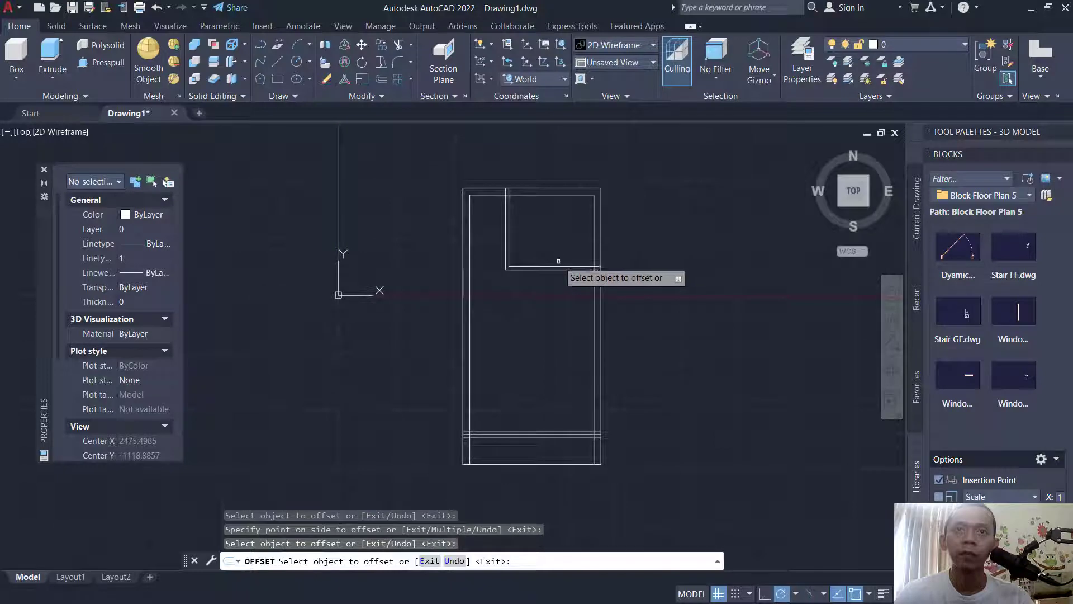
left_click(556, 267)
left_click(553, 305)
key("Return")
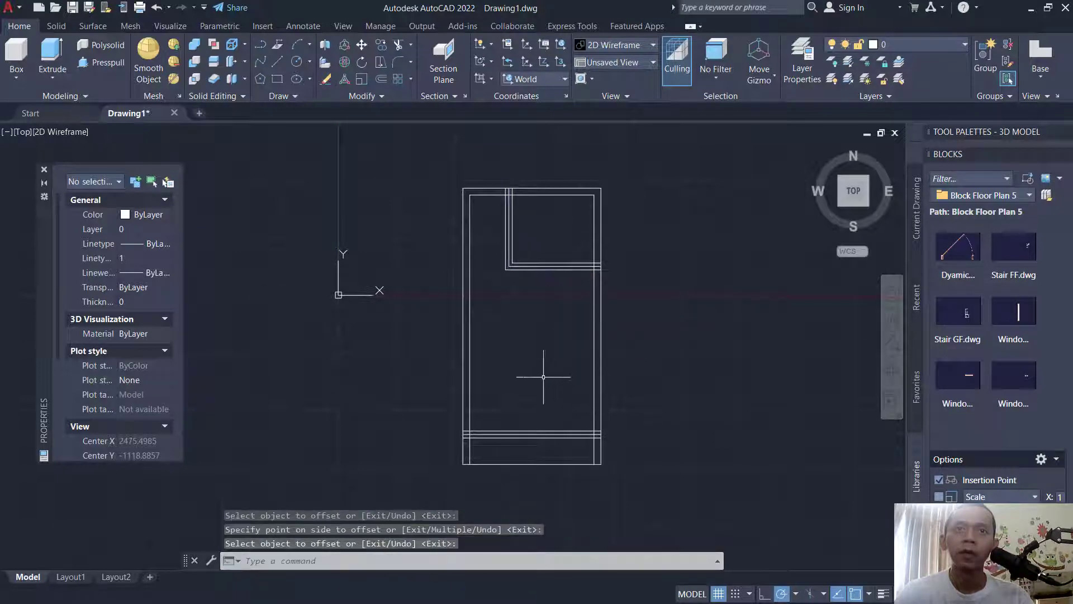
Step: Delete the original centre lines of the L-shaped partition and the lower horizontal partition, keeping their offset lines
scroll(498, 297, "up", 5)
left_click(576, 180)
scroll(582, 323, "down", 4)
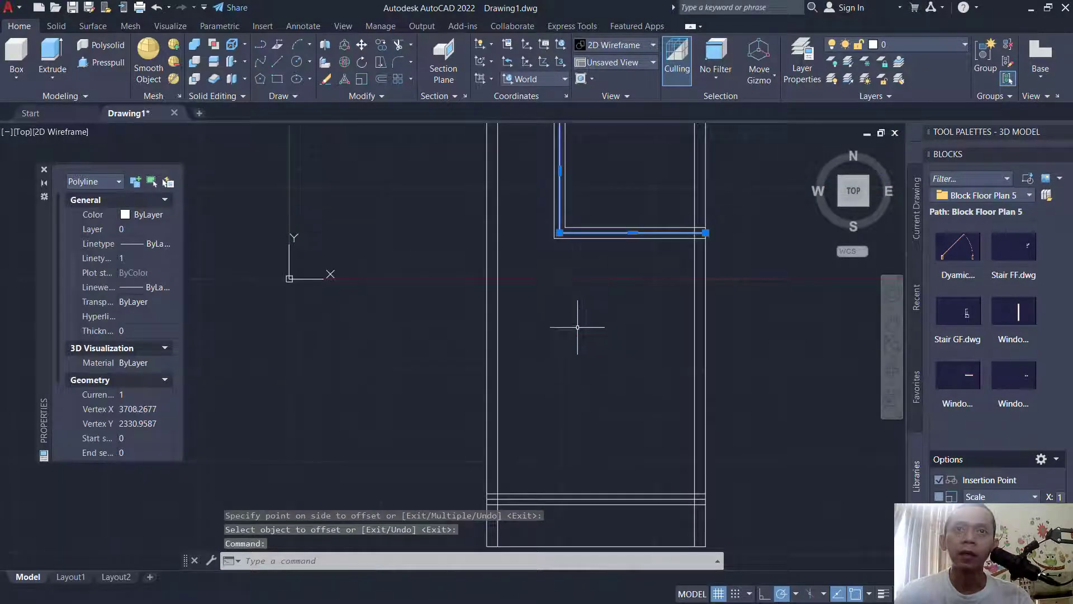
left_click(556, 427)
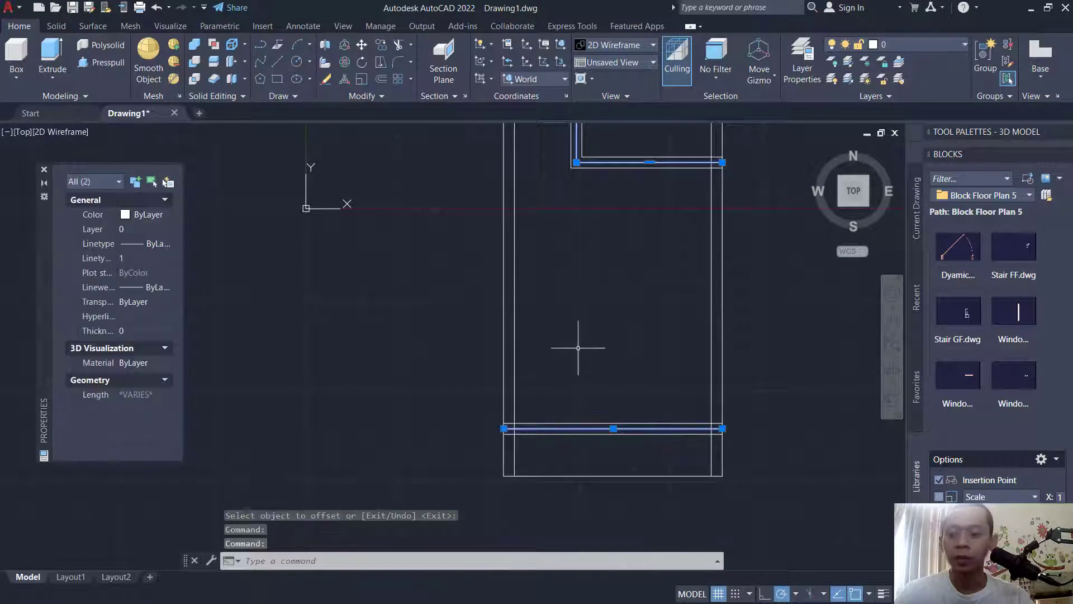
key("Escape")
key("Delete")
Step: Trim the overlapping wall lines where the lower horizontal partition meets the left and right outer walls
type("tr")
key("Return")
scroll(503, 436, "up", 4)
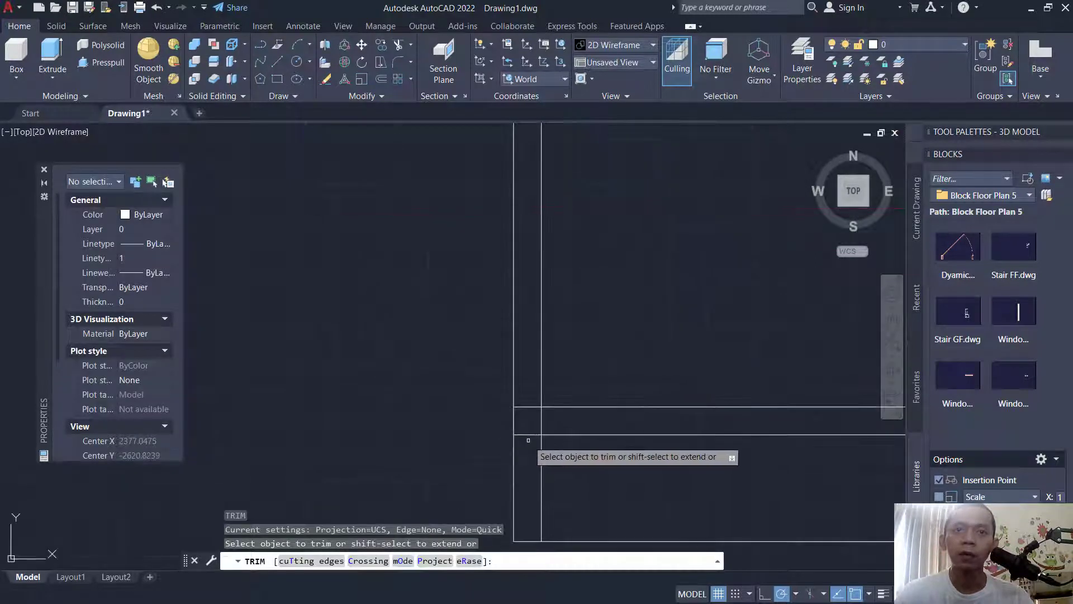
left_click(528, 440)
key("Return")
scroll(707, 431, "down", 3)
scroll(651, 427, "up", 3)
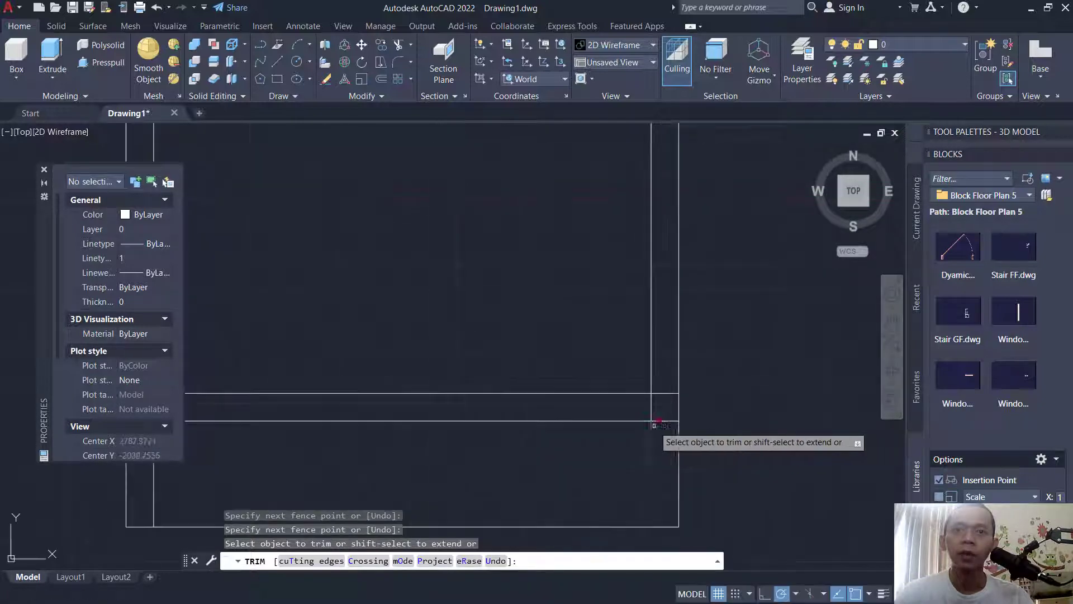
left_click(668, 428)
key("Return")
Step: Trim the overlapping wall lines where the L-shaped partition meets the right and top outer walls
scroll(663, 371, "down", 4)
scroll(652, 353, "up", 5)
left_click(671, 376)
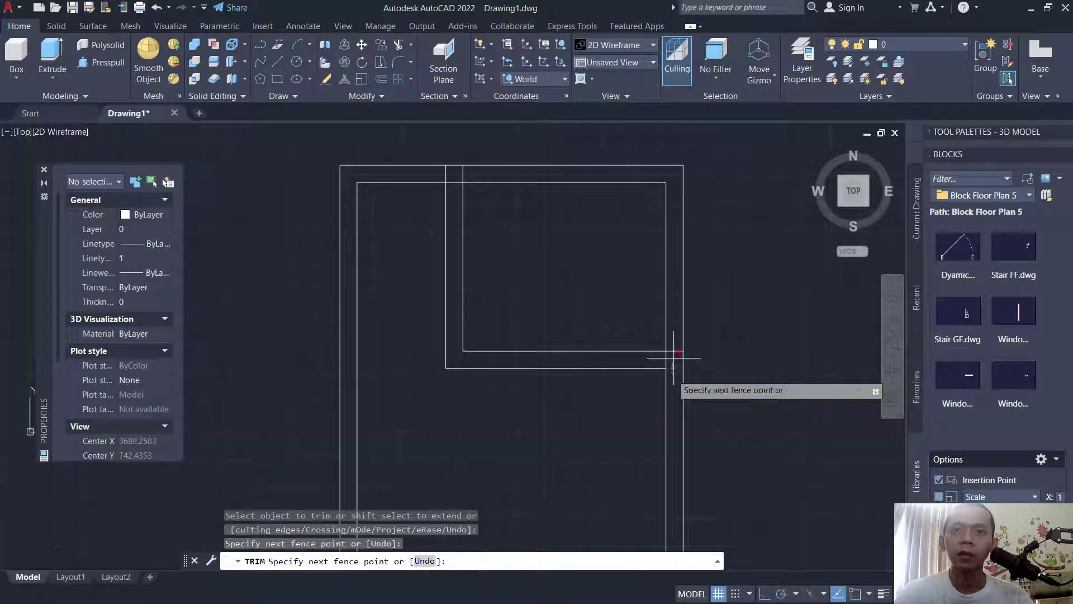
key("Return")
middle_click_drag(539, 273, 574, 358)
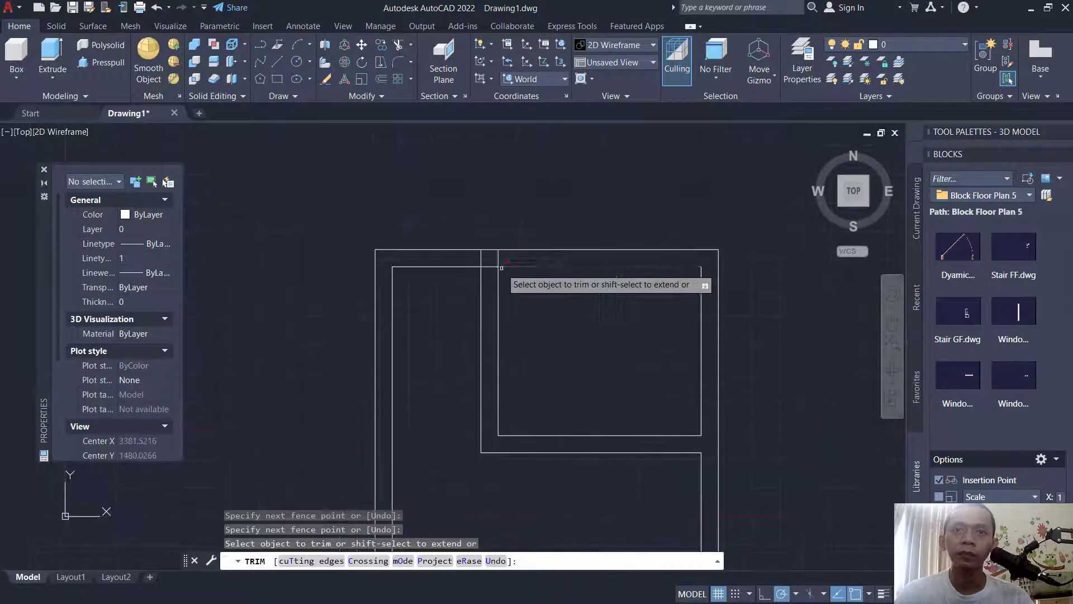
left_click(485, 274)
key("Return")
scroll(528, 274, "down", 4)
key("Escape")
middle_click_drag(582, 386, 535, 325)
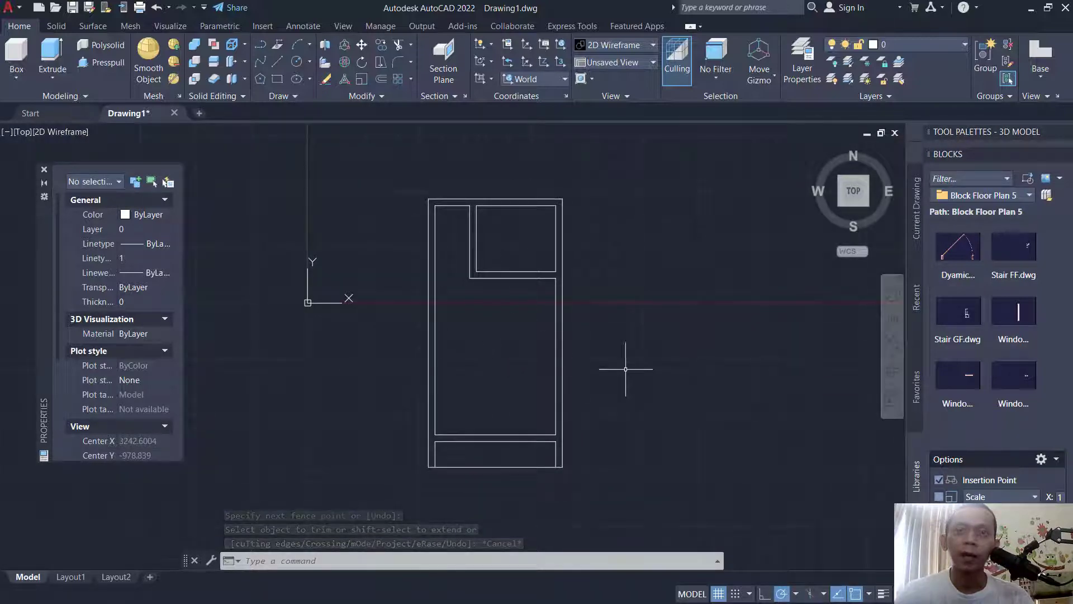
Step: Copy the whole floor plan horizontally to the right of the original, leaving a clear gap between the two plans
middle_click_drag(626, 369, 592, 369)
type("o")
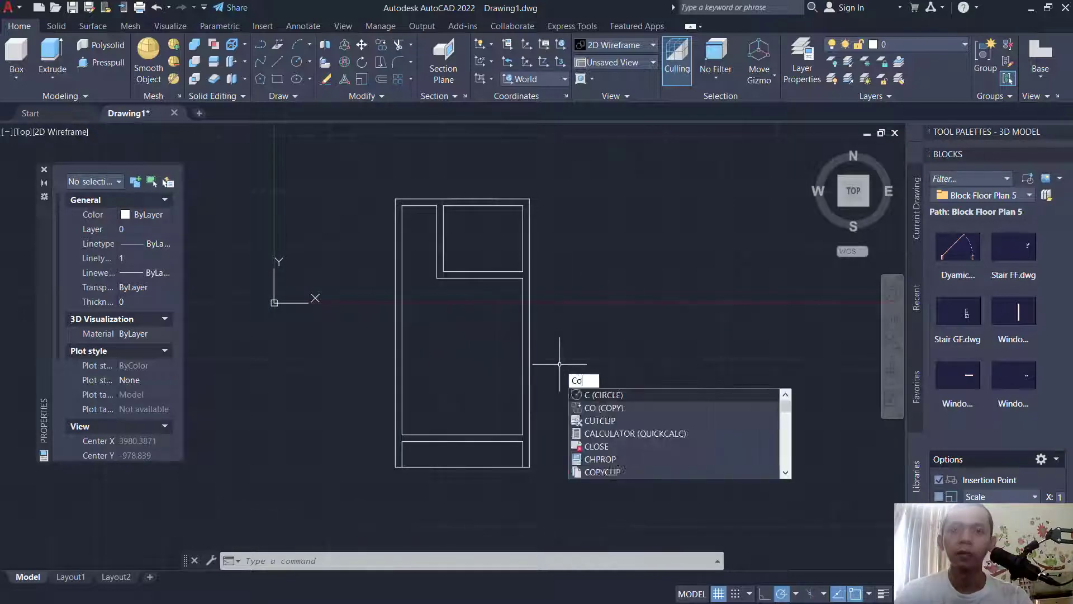
key("Return")
left_click(570, 175)
left_click(356, 494)
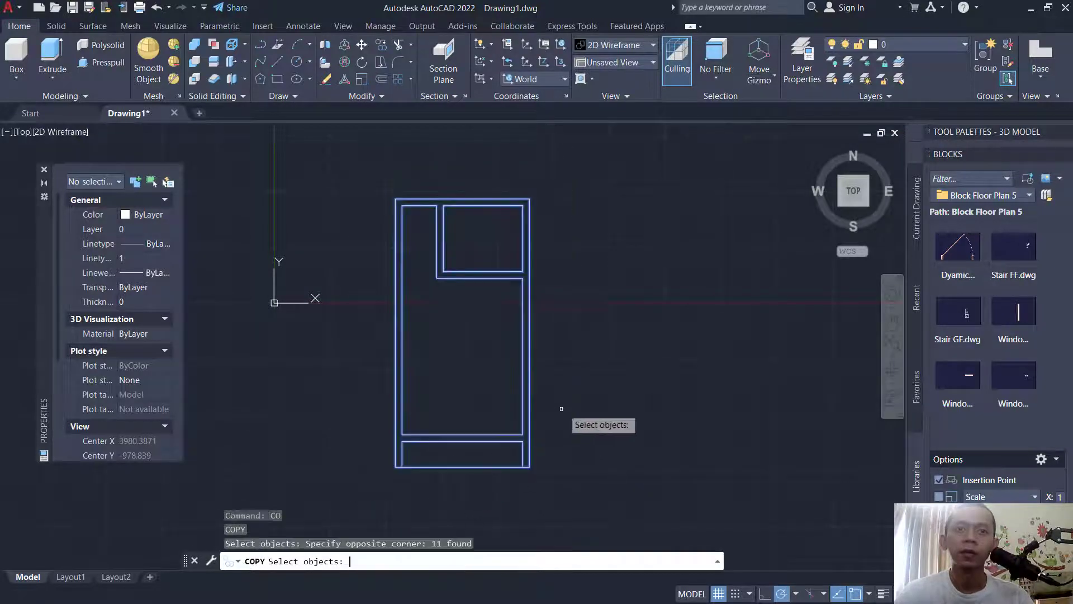
key("Return")
middle_click_drag(592, 404, 507, 419)
left_click(503, 419)
middle_click_drag(766, 366, 670, 361)
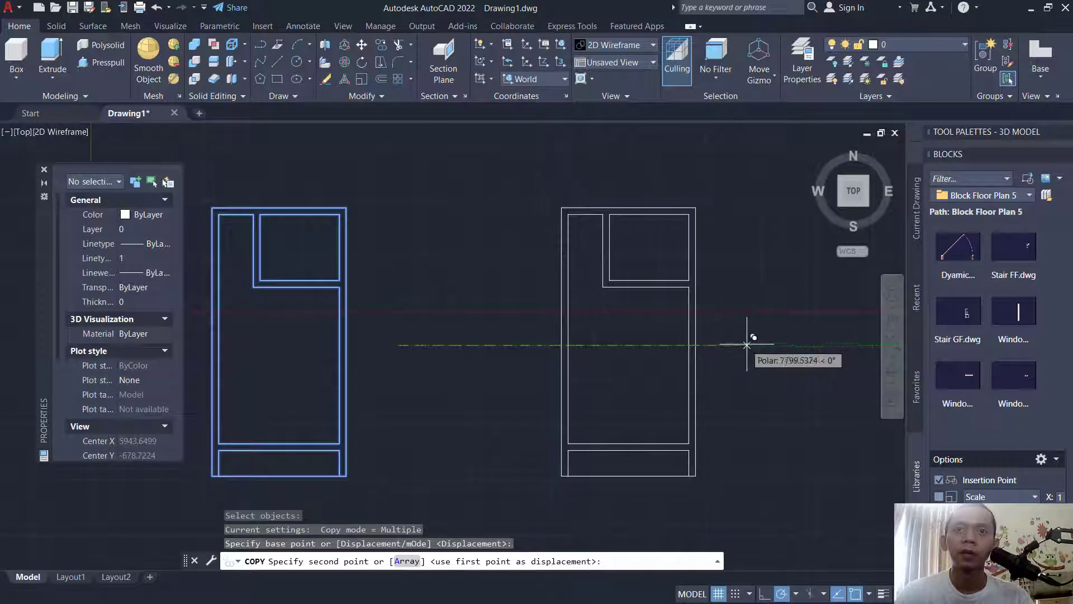
left_click(771, 347)
key("Escape")
Step: Delete the L-shaped partition lines and the leftover inner wall corner in the upper right of the copied plan
mouse_move(637, 243)
left_mouse_down()
mouse_move(690, 330)
mouse_move(615, 223)
mouse_move(669, 287)
left_mouse_up()
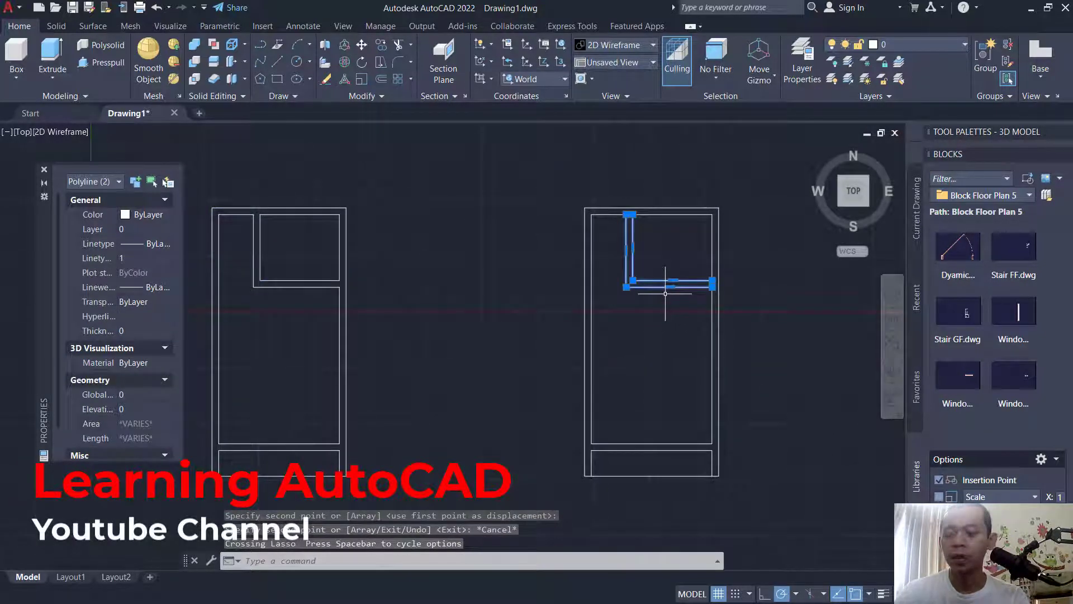
key("Delete")
left_click(698, 216)
key("Delete")
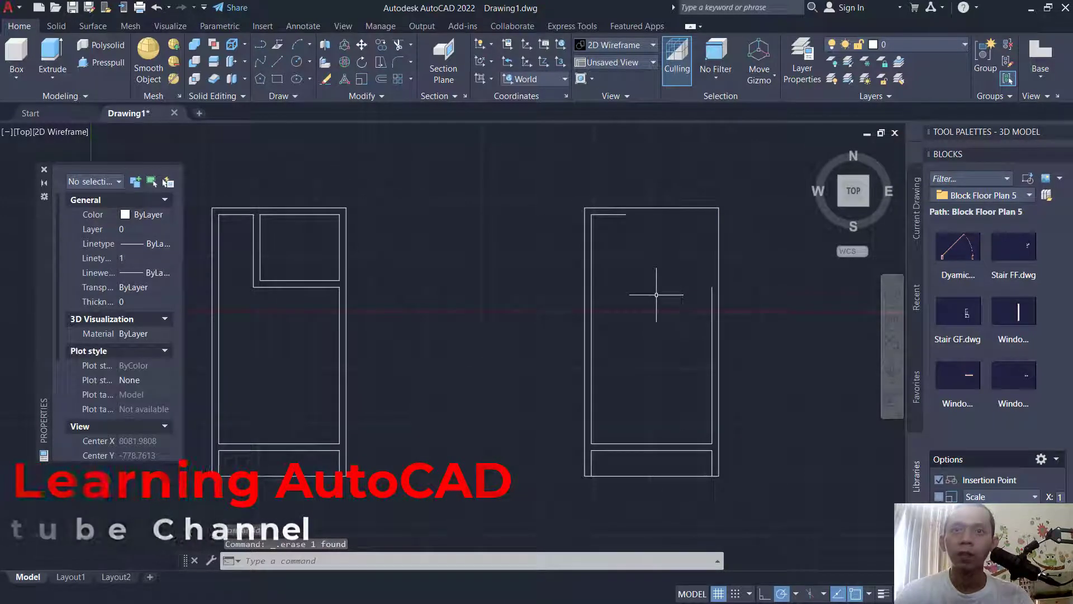
Step: Fillet the copied plan's open inner wall lines into a sharp upper-right corner
type("f")
key("Return")
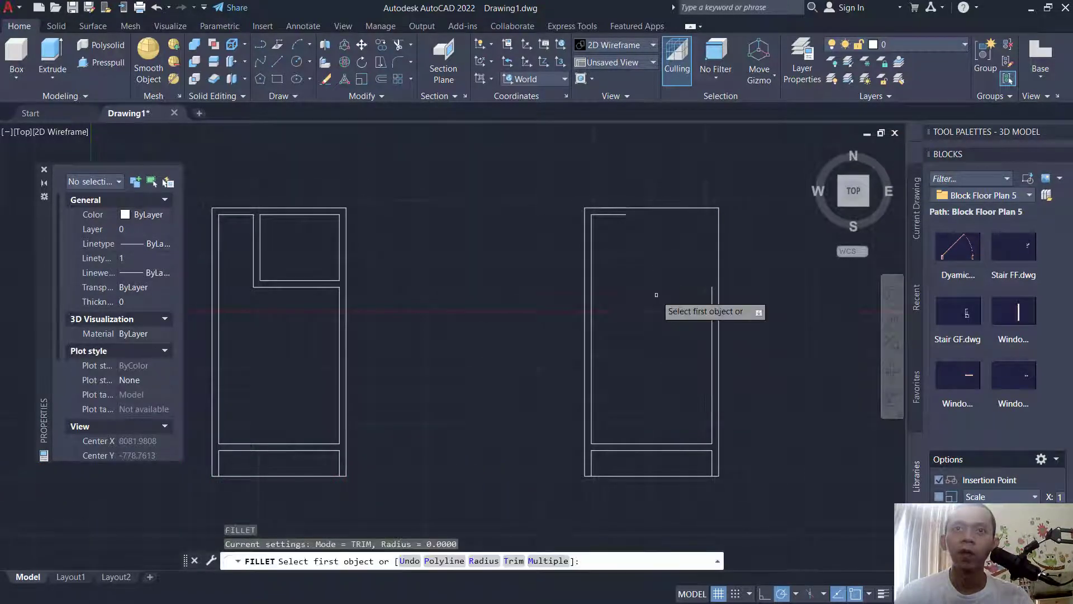
left_click(711, 298)
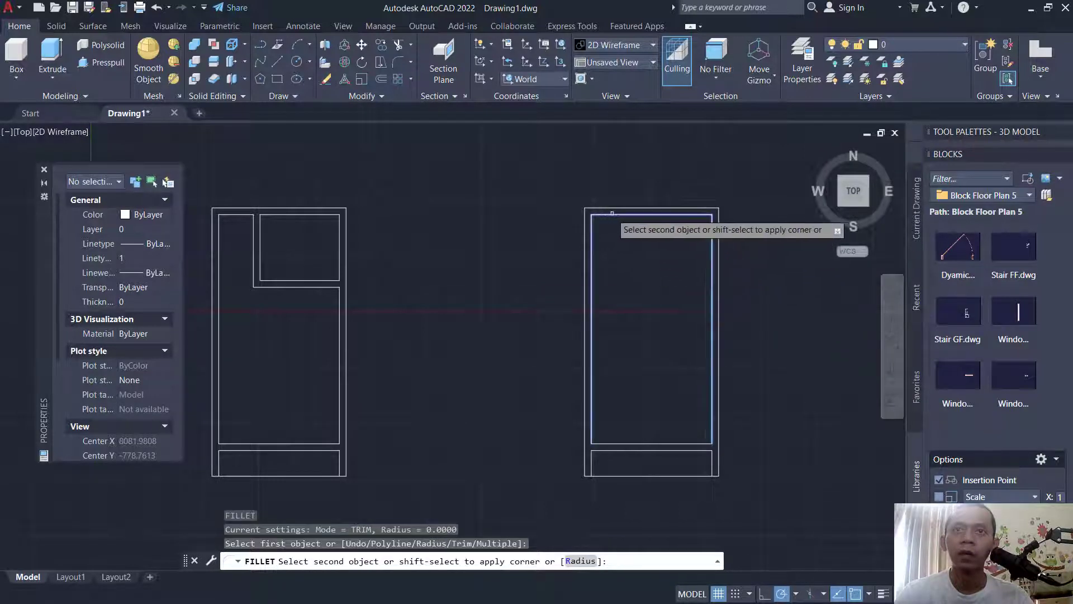
left_click(615, 214)
middle_click_drag(665, 320, 630, 318)
Step: Draw a horizontal line across the copied plan to the right inner wall, starting 2550 units below the outer top-left corner
type("l")
key("Return")
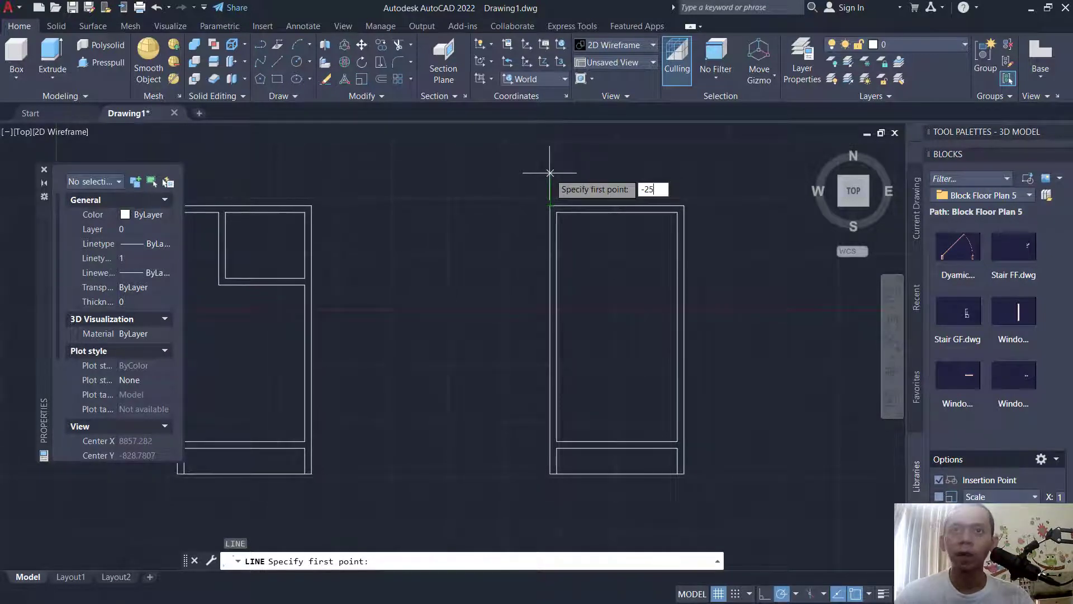
type("-2550")
key("Return")
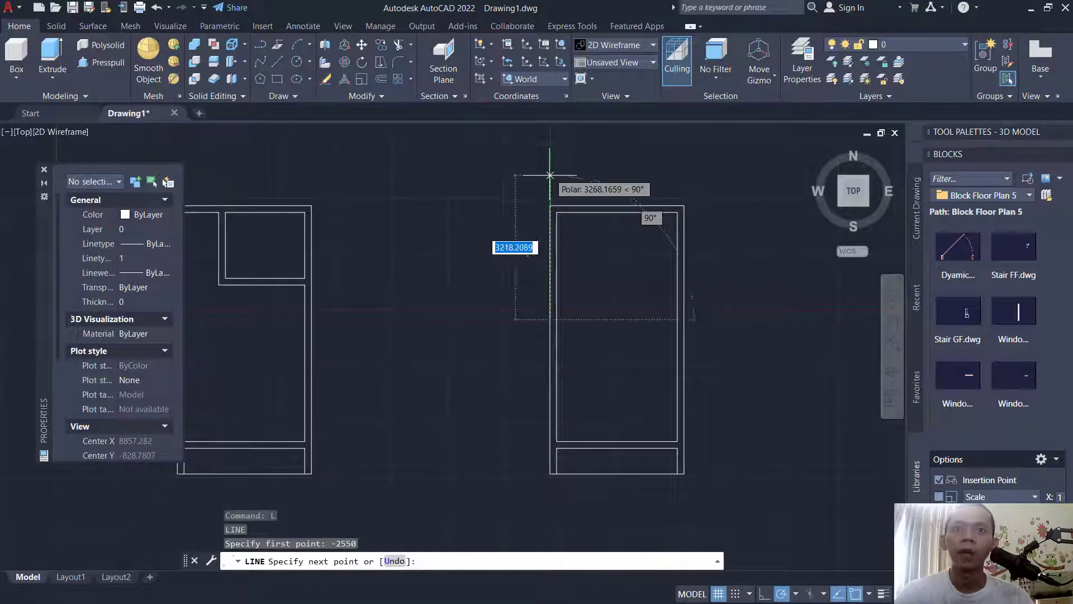
left_click(677, 320)
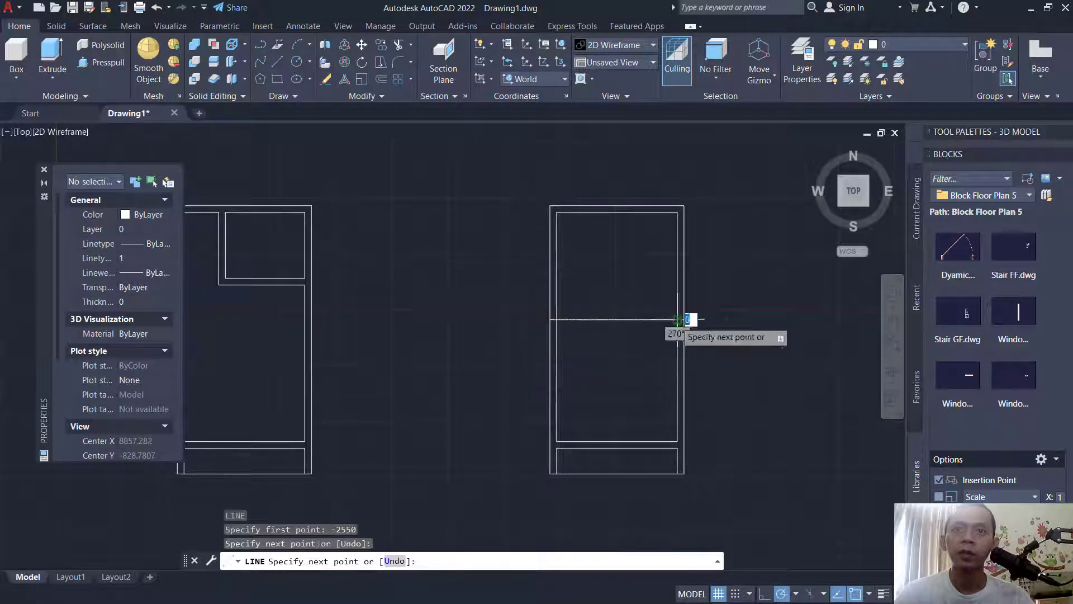
key("Return")
Step: Copy the new horizontal line 150 units straight down to form the partition's second face
type("co")
key("Return")
left_click(652, 295)
left_click(621, 363)
key("Return")
left_click(721, 229)
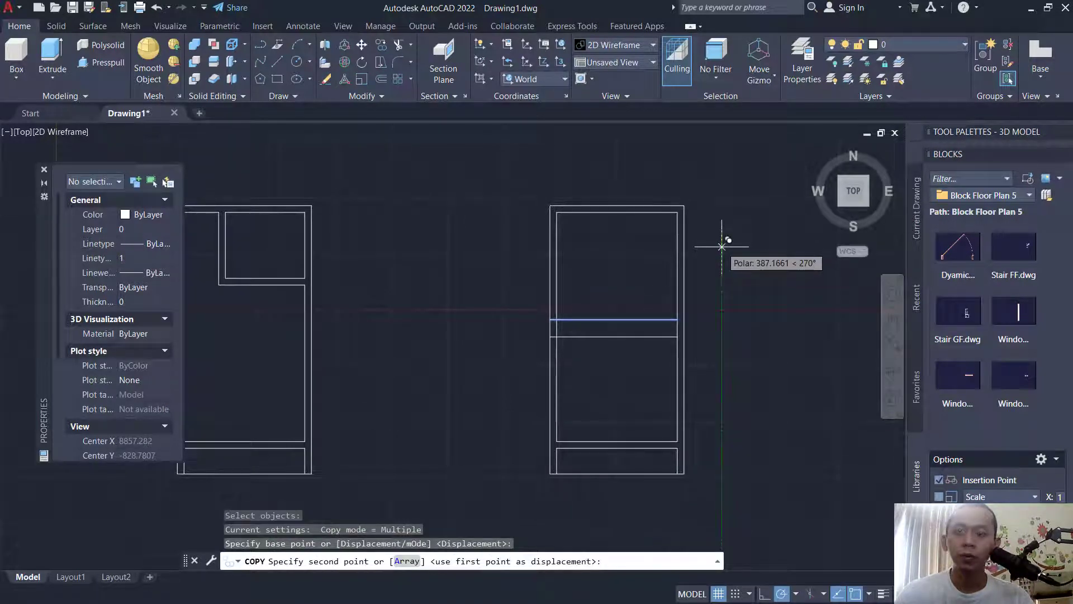
type("150")
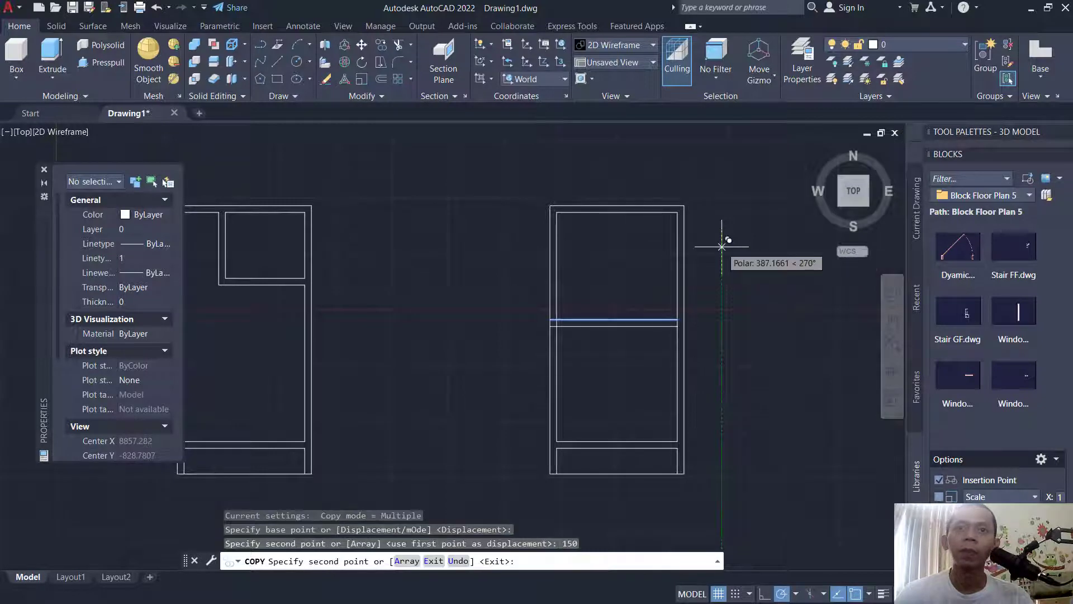
key("Return")
Step: Trim the overlapping lines where the copied plan's middle partition meets the left and right walls
scroll(626, 320, "up", 4)
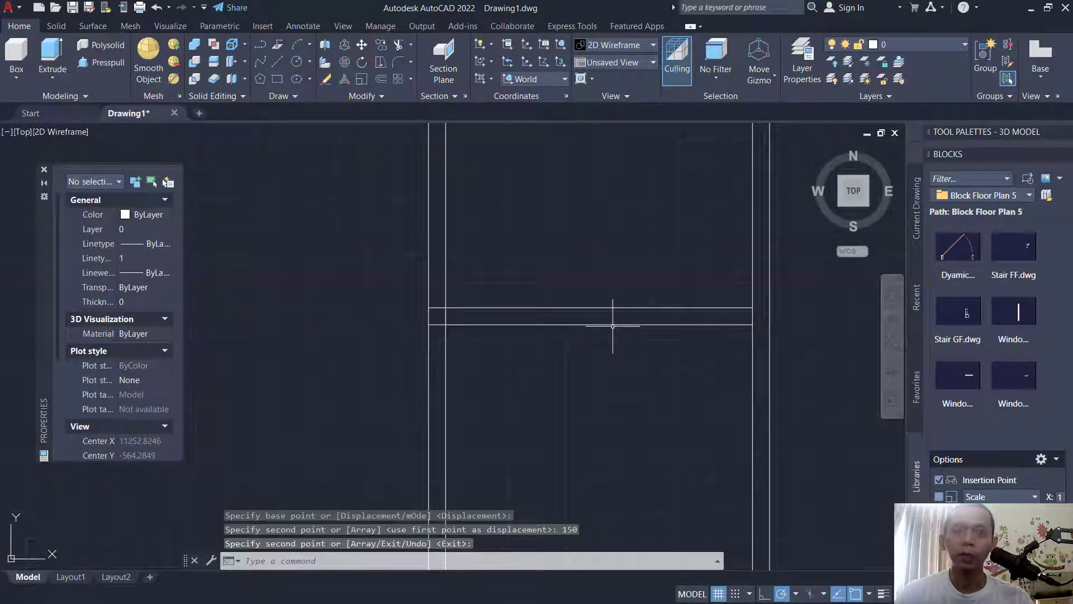
key("Return")
type("tr")
key("space")
scroll(424, 315, "up", 4)
left_click_drag(456, 350, 485, 320)
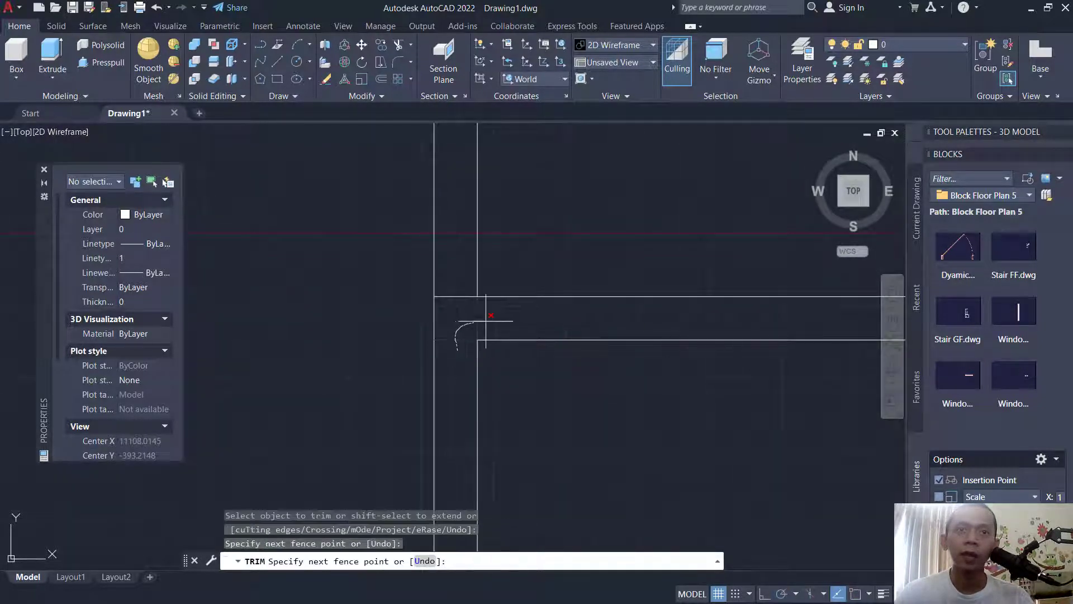
left_click_drag(457, 284, 559, 315)
scroll(615, 313, "down", 3)
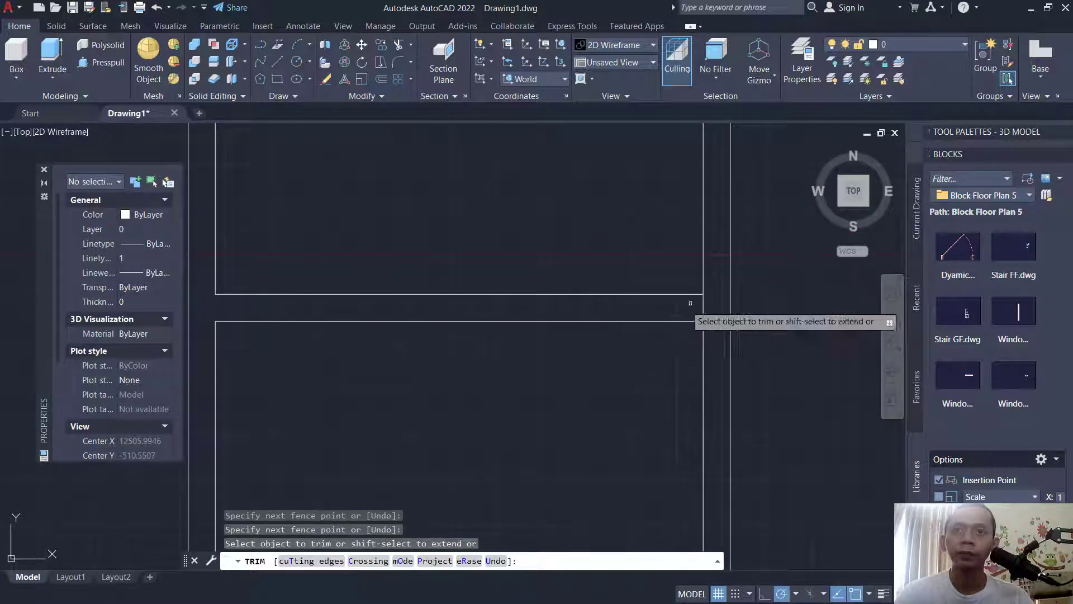
scroll(713, 306, "down", 5)
key("Escape")
middle_click_drag(484, 334, 507, 354)
scroll(585, 319, "up", 2)
middle_click_drag(557, 297, 571, 294)
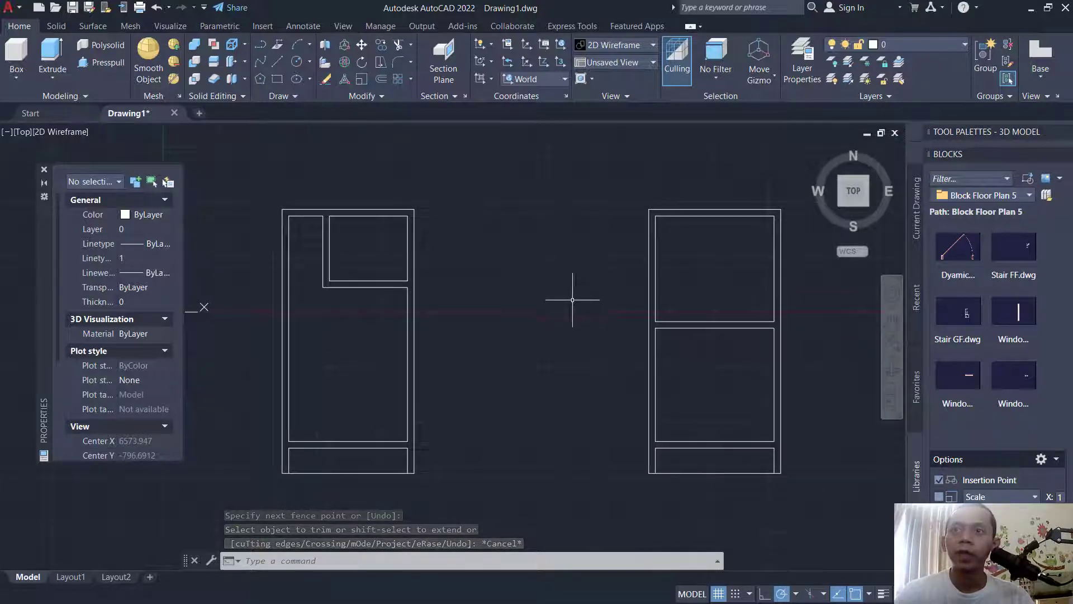
Step: Insert the Stair FF block at the inner top-left corner of the copied plan
mouse_move(1015, 265)
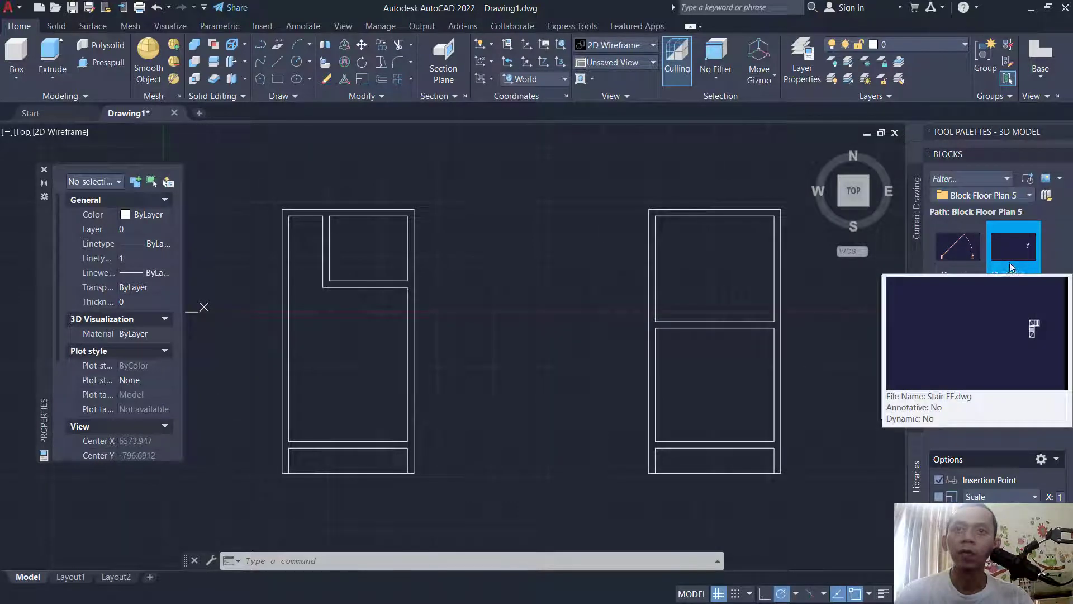
left_click(1011, 267)
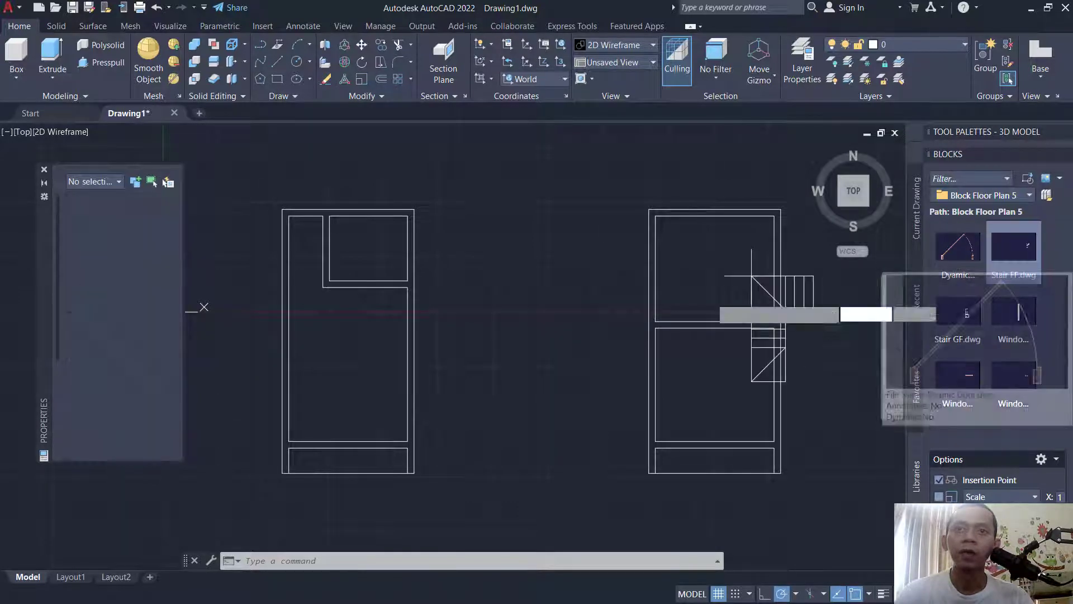
left_click(655, 216)
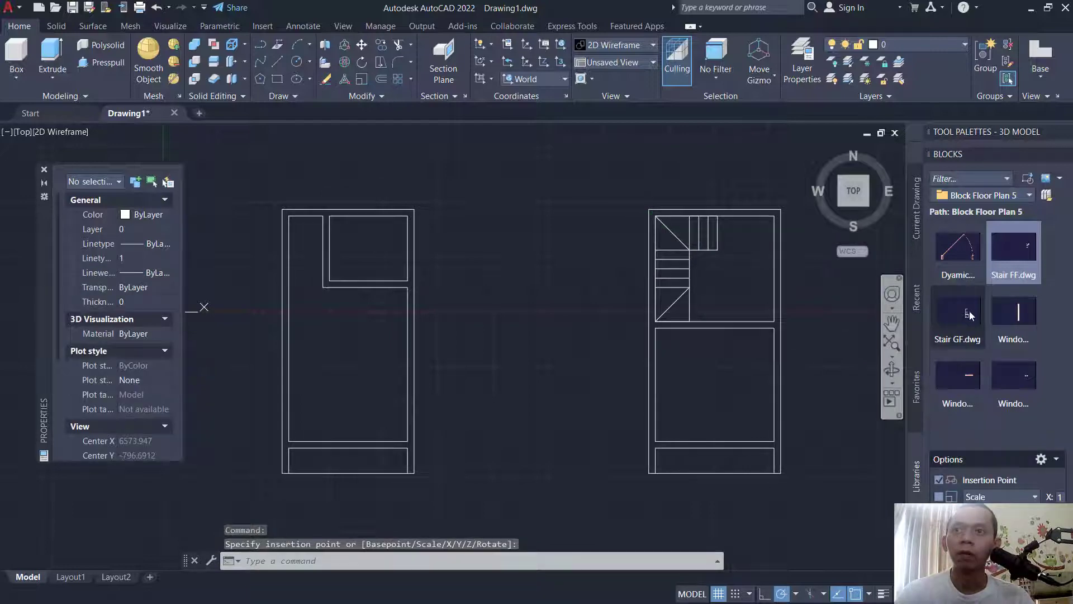
Step: Insert the Stair GF block at the inner top-left corner of the original plan
left_click(946, 314)
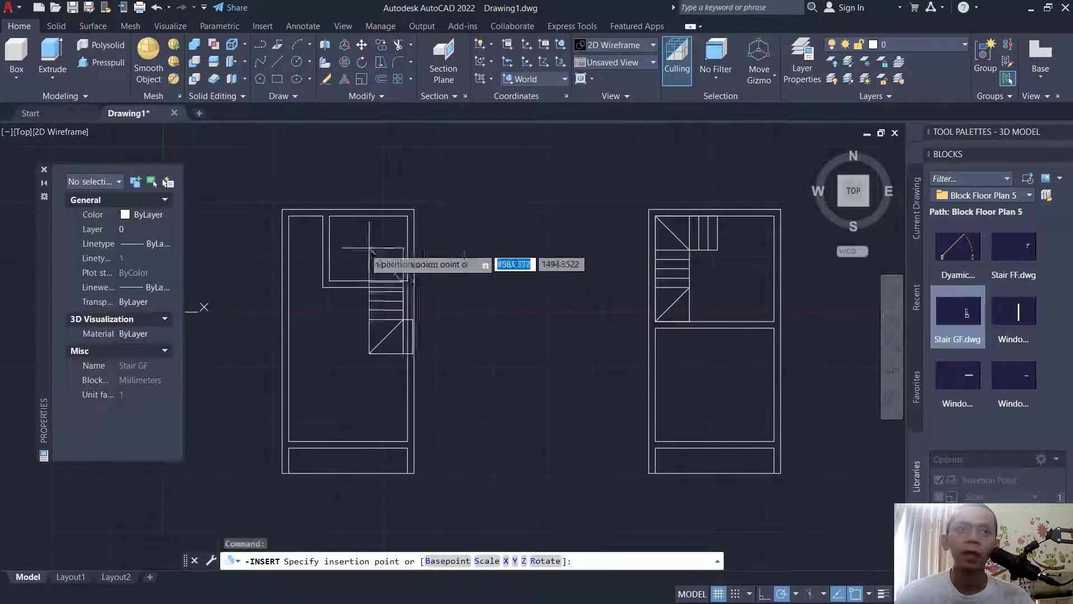
left_click(289, 216)
mouse_move(445, 337)
middle_mouse_down()
mouse_move(484, 322)
mouse_move(455, 316)
mouse_move(444, 320)
mouse_move(511, 343)
middle_mouse_up()
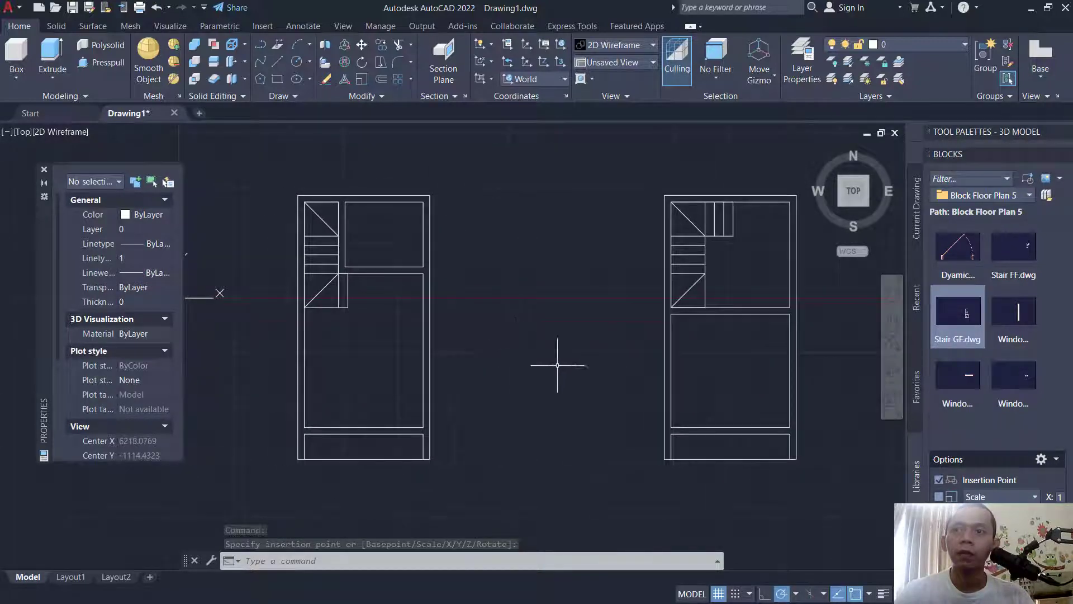
Step: Insert the Dyamic Door block in the empty space to the right of the copied plan
mouse_move(965, 381)
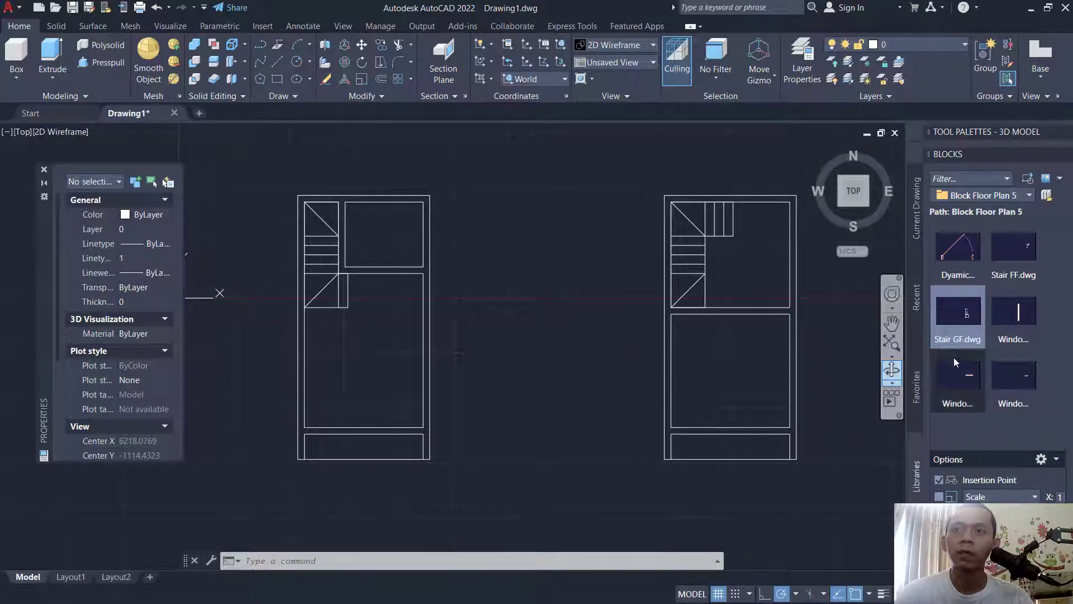
left_click(954, 255)
middle_click_drag(747, 353, 653, 372)
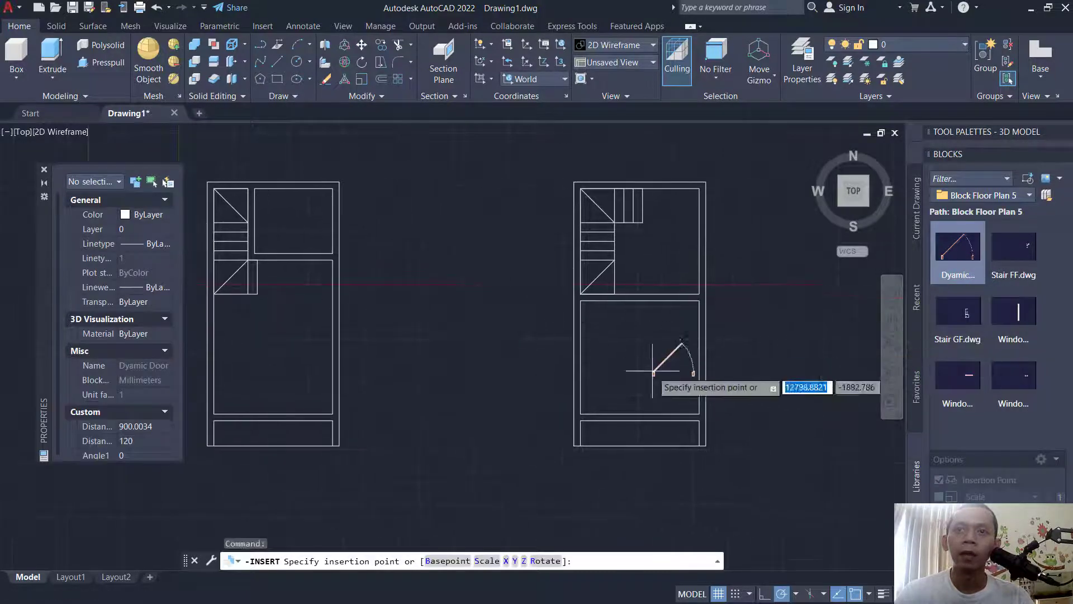
left_click(762, 337)
middle_click_drag(775, 400, 725, 390)
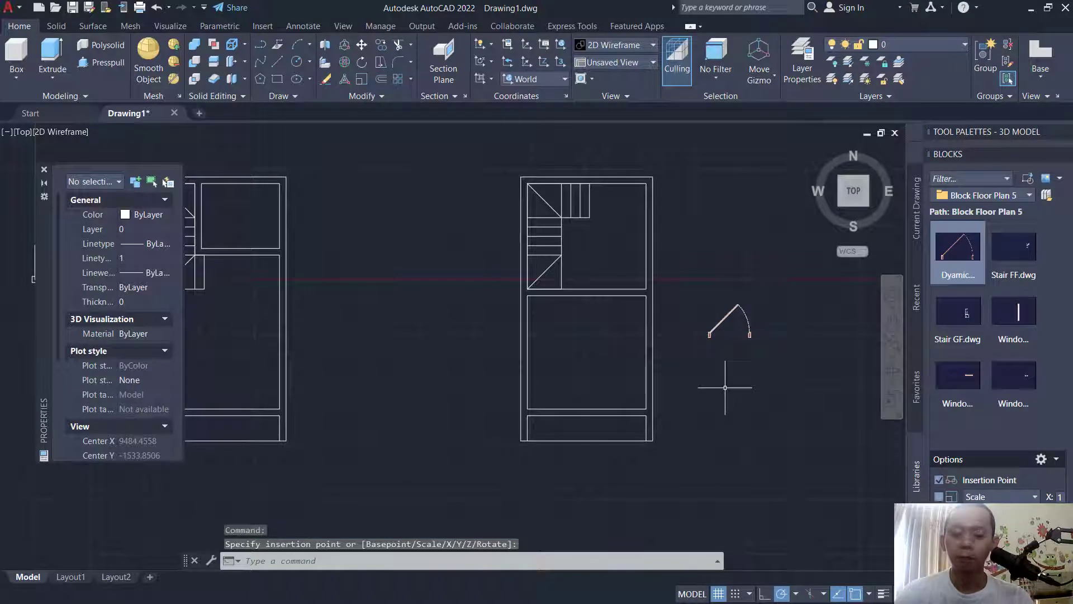
Step: Mirror the door block about a vertical line to its right, keeping the source door
key("Return")
left_click(771, 294)
left_click(702, 369)
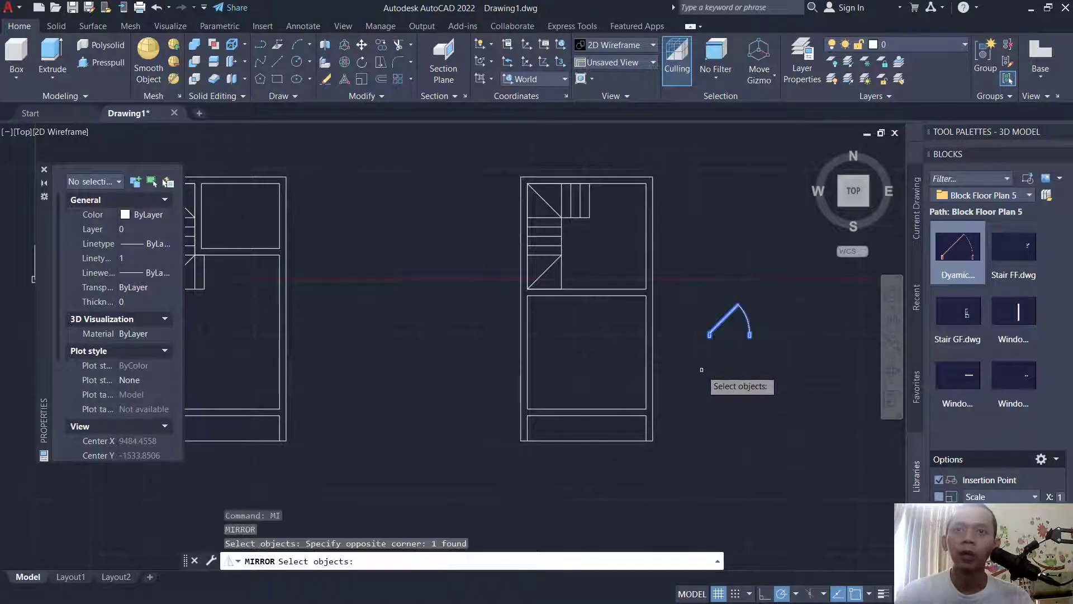
key("Return")
left_click(773, 334)
left_click(772, 294)
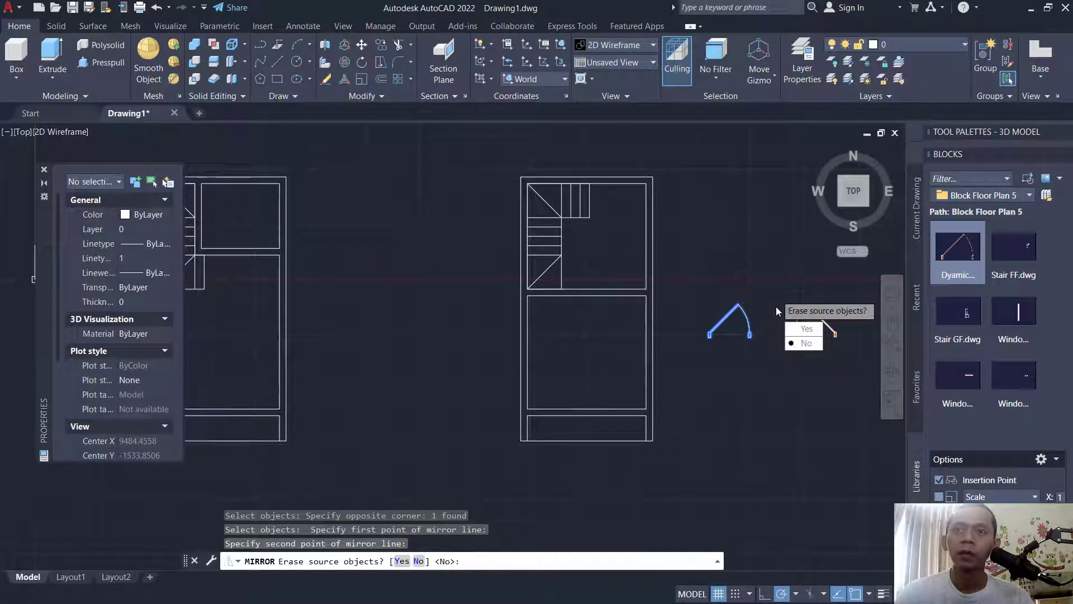
key("Return")
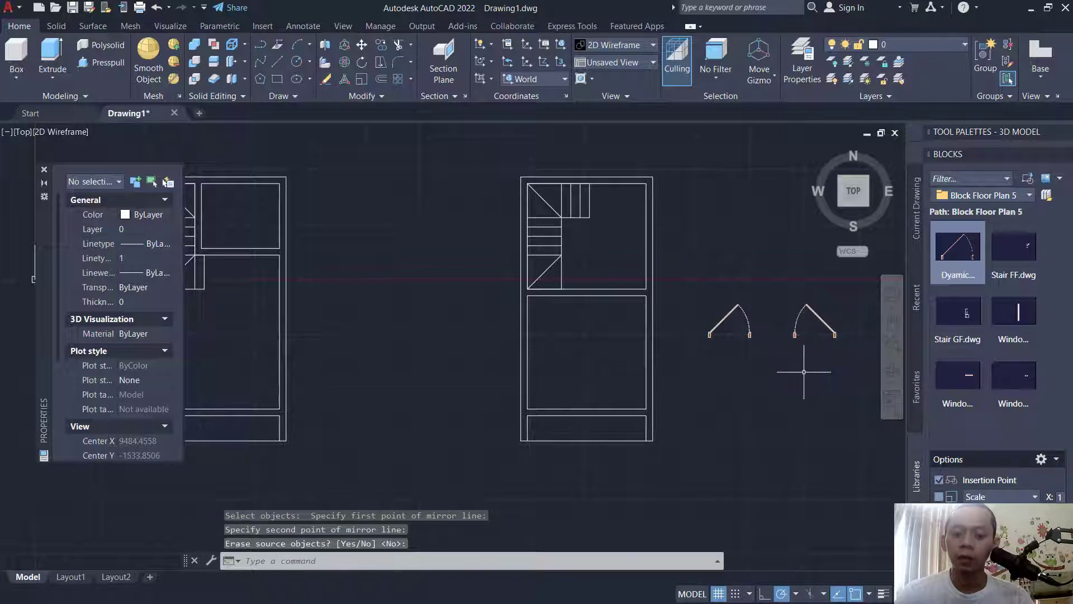
Step: Move the mirrored door by its hinge-side corner to the right end of the lower interior wall in the copied plan
type("m")
key("Return")
left_click(841, 333)
left_click(792, 358)
key("Return")
scroll(847, 324, "up", 5)
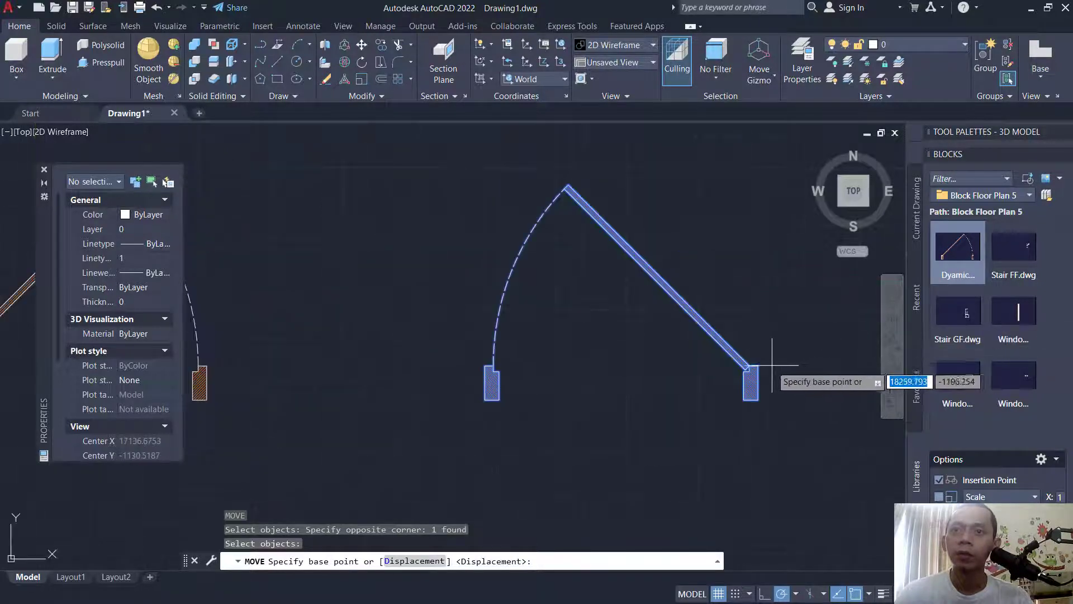
left_click(750, 374)
scroll(740, 385, "down", 5)
scroll(668, 384, "up", 5)
left_click(641, 317)
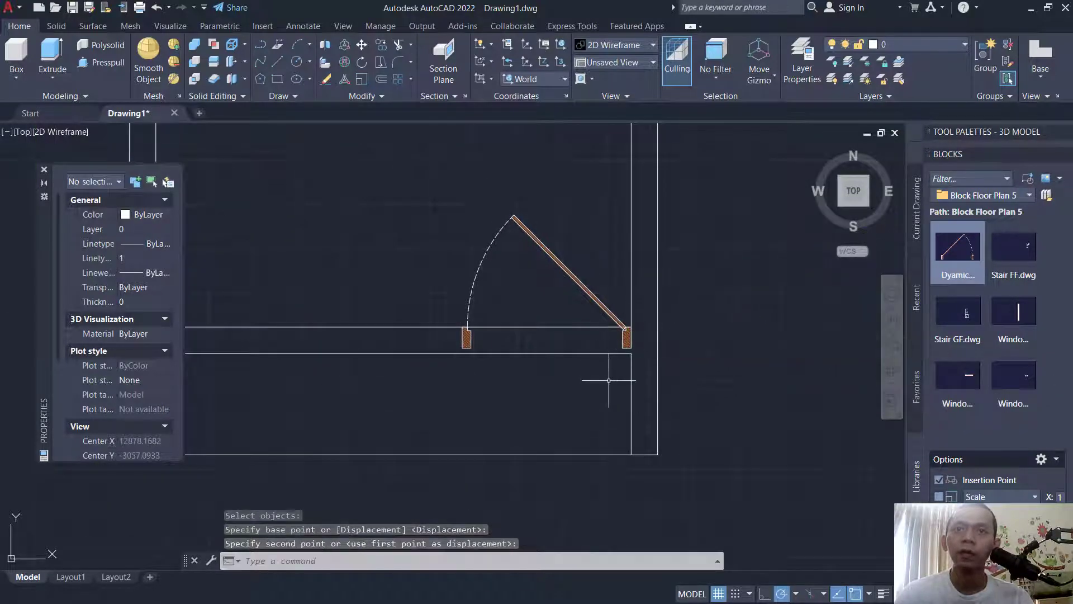
Step: Stretch the lower door's jambs to the 150 wall thickness and widen the door
scroll(584, 341, "up", 3)
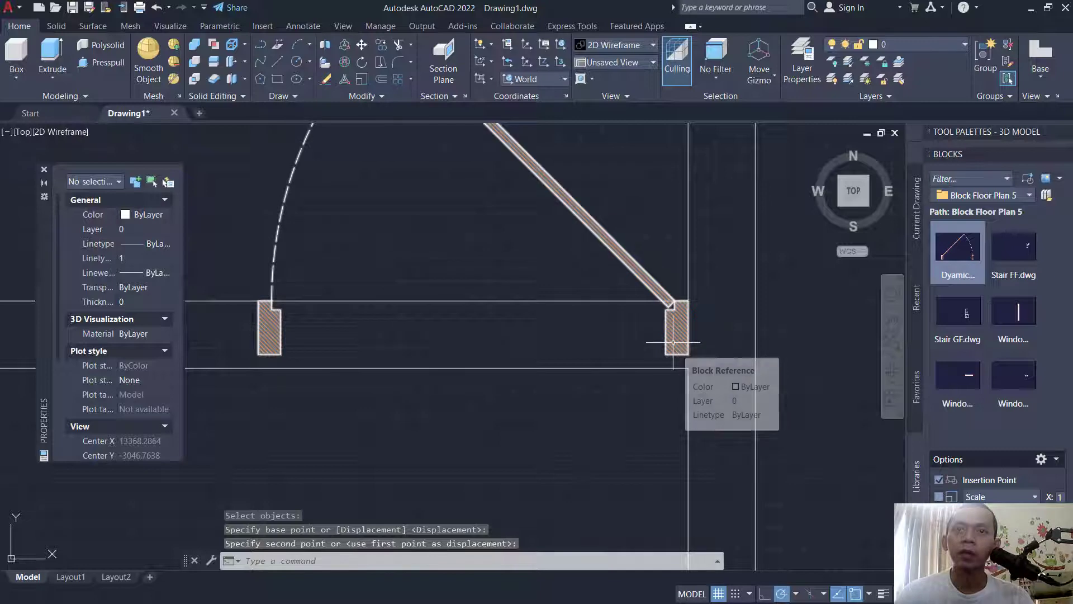
left_click(674, 342)
middle_click_drag(424, 355, 549, 388)
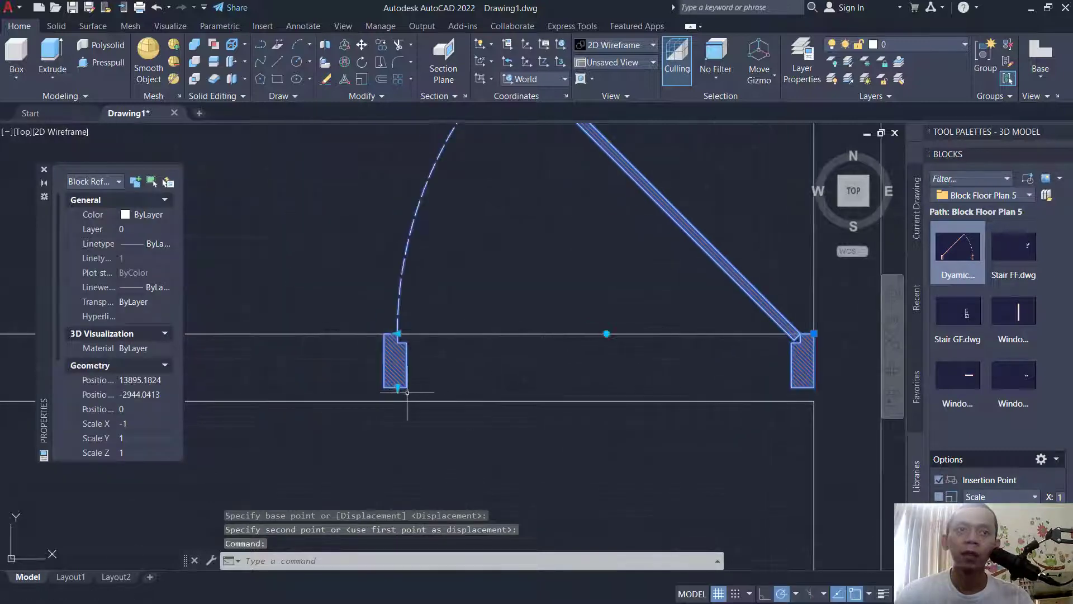
left_click(398, 387)
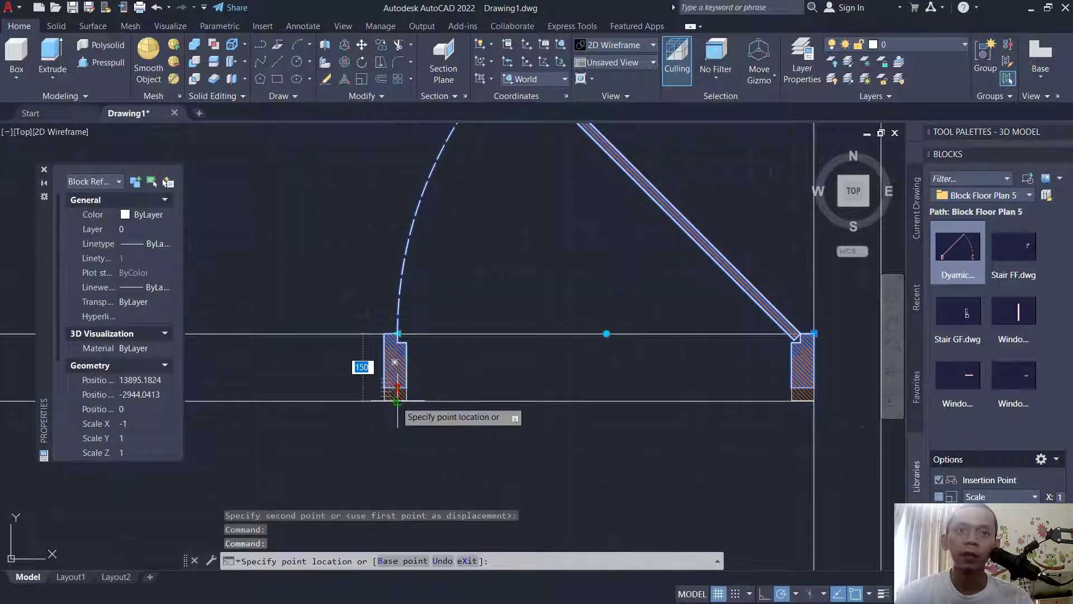
left_click(396, 402)
left_click(398, 333)
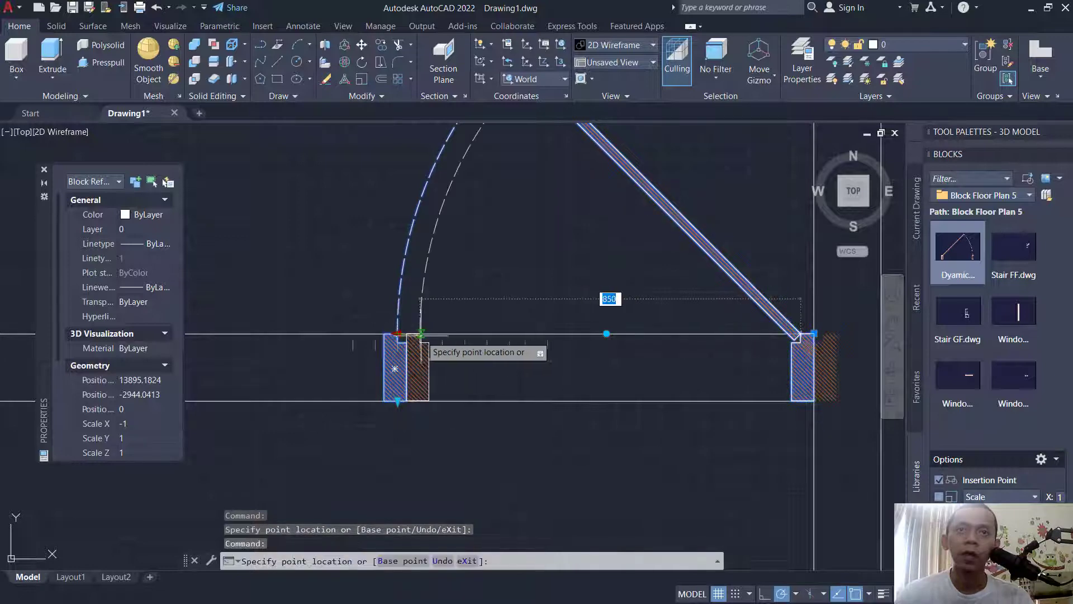
left_click(377, 334)
scroll(611, 338, "down", 8)
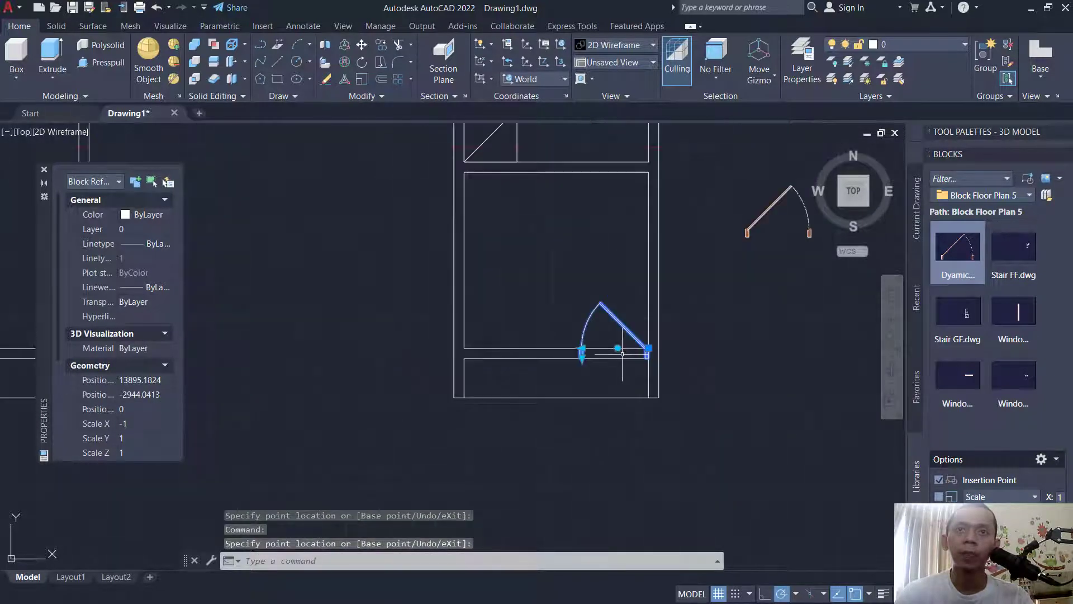
middle_click_drag(715, 330, 704, 371)
key("Escape")
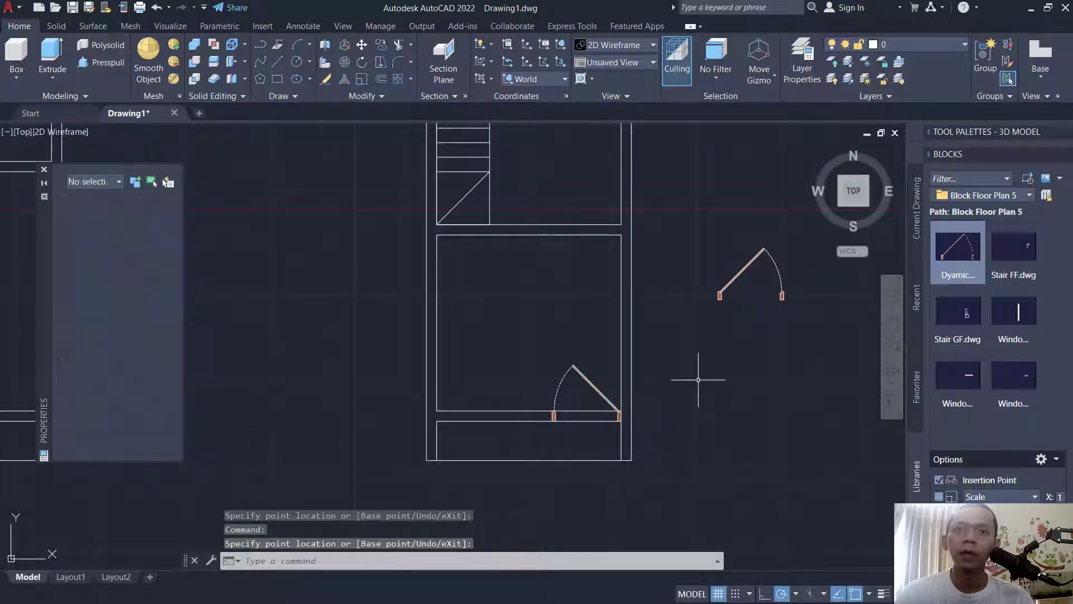
Step: Rotate the remaining door block outside the copied plan by 180 degrees about its hinge corner
left_click(751, 264)
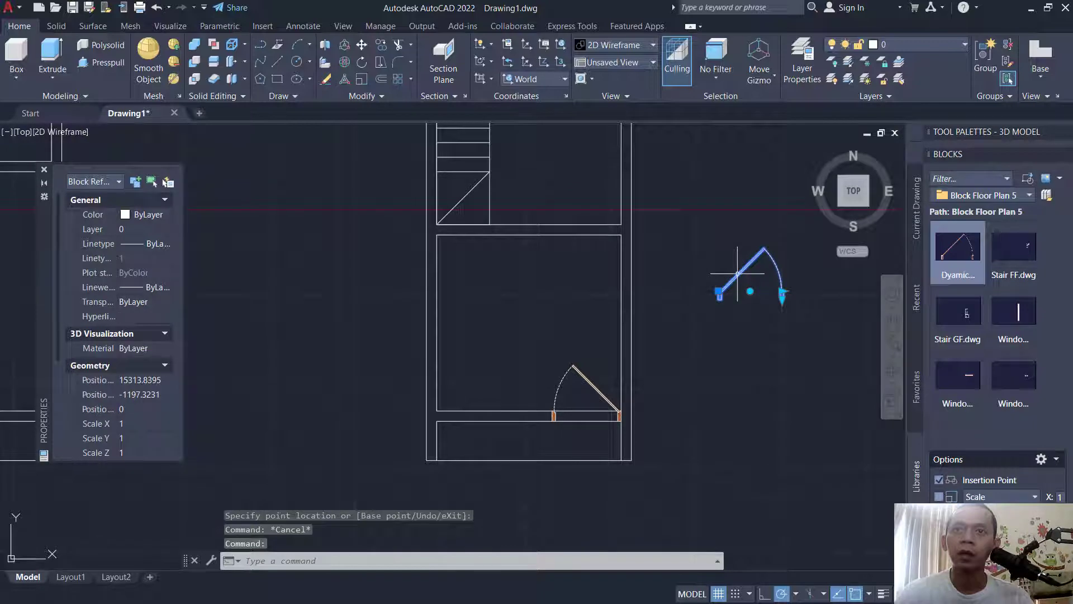
middle_click_drag(737, 274, 719, 296)
left_click(732, 312)
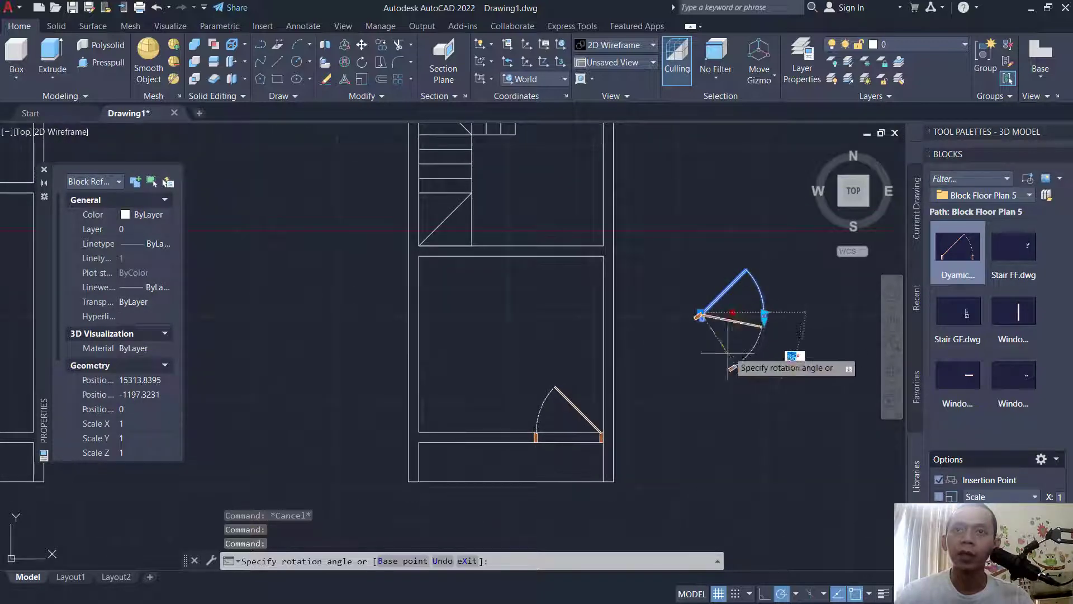
left_click(636, 312)
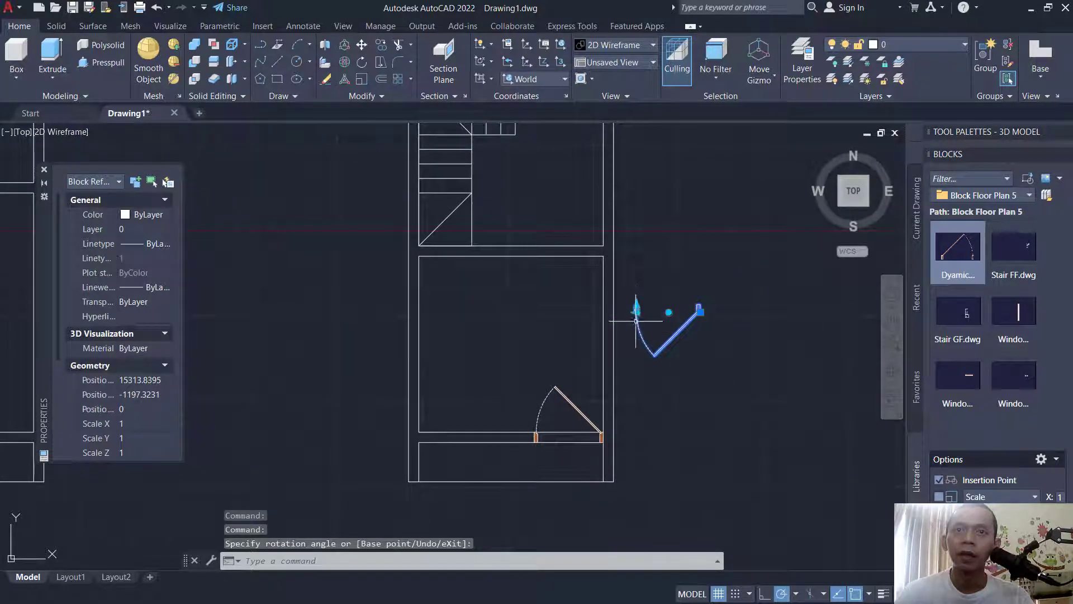
Step: Widen the rotated door and deepen its jambs to match the wall thickness
scroll(637, 298, "up", 5)
left_click(633, 373)
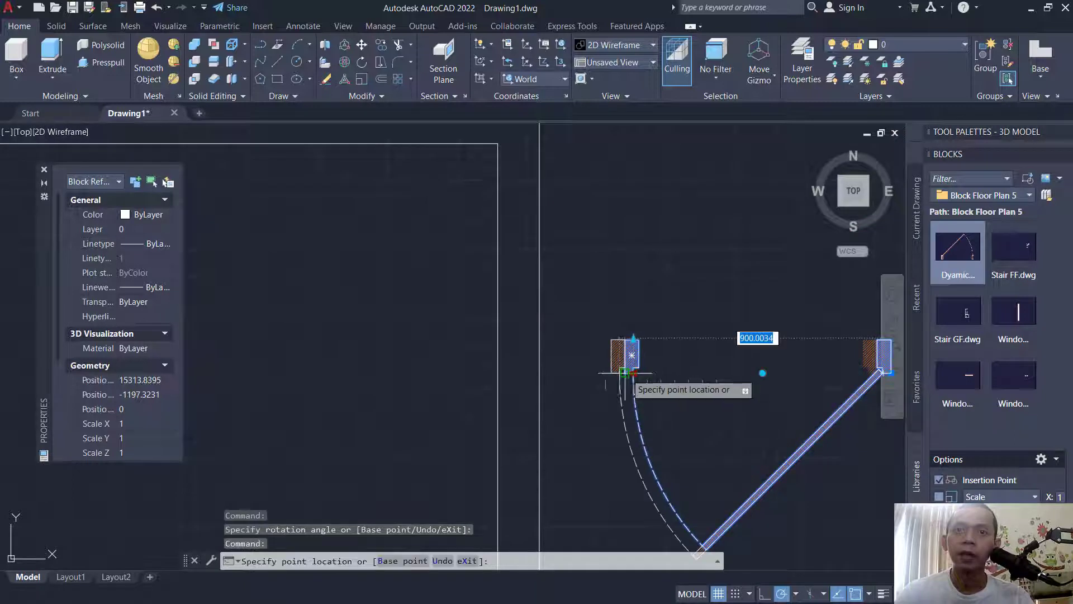
left_click(620, 373)
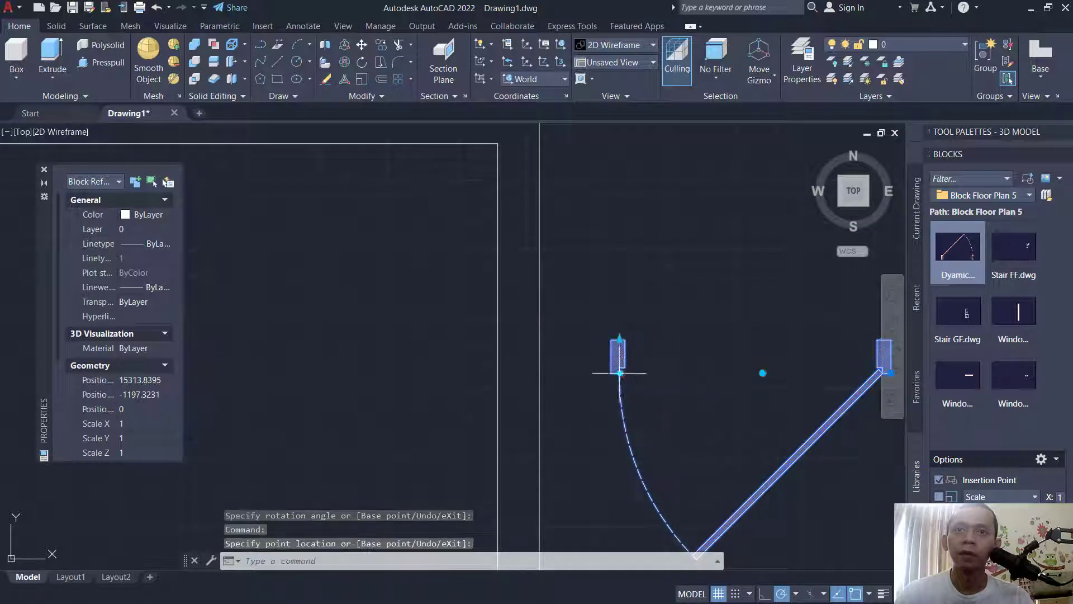
left_click(619, 373)
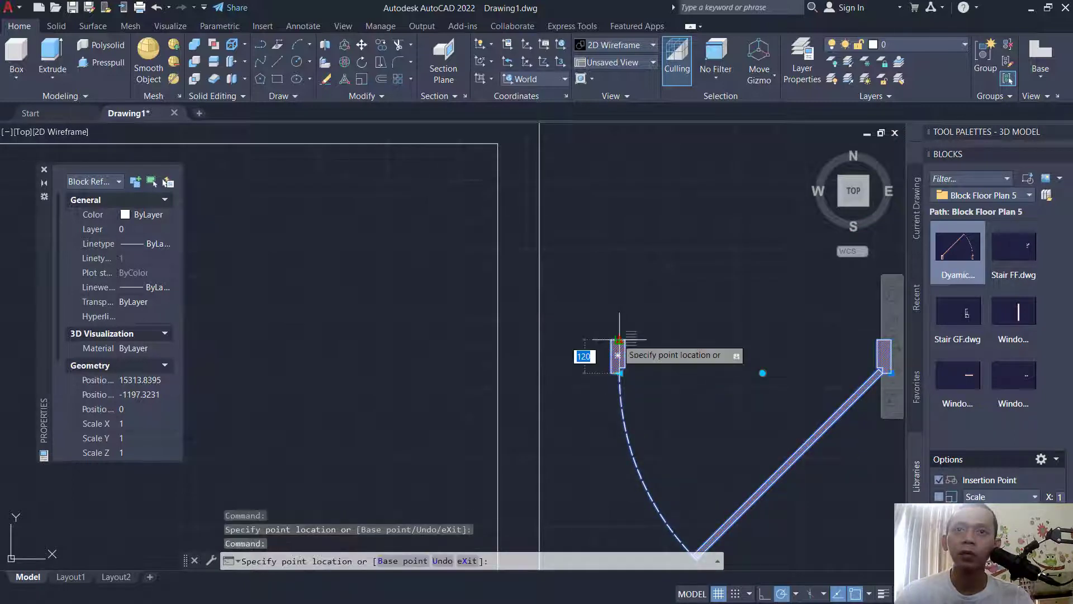
key("Escape")
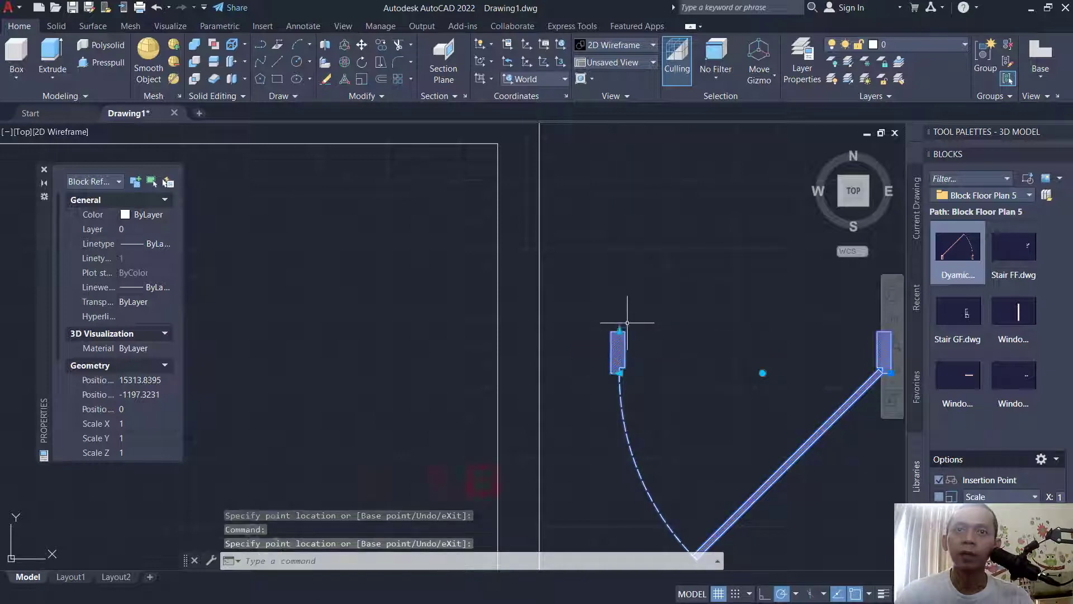
Step: Move the rotated door by its hinge corner to the right end of the upper interior wall in the copied plan
scroll(630, 313, "down", 2)
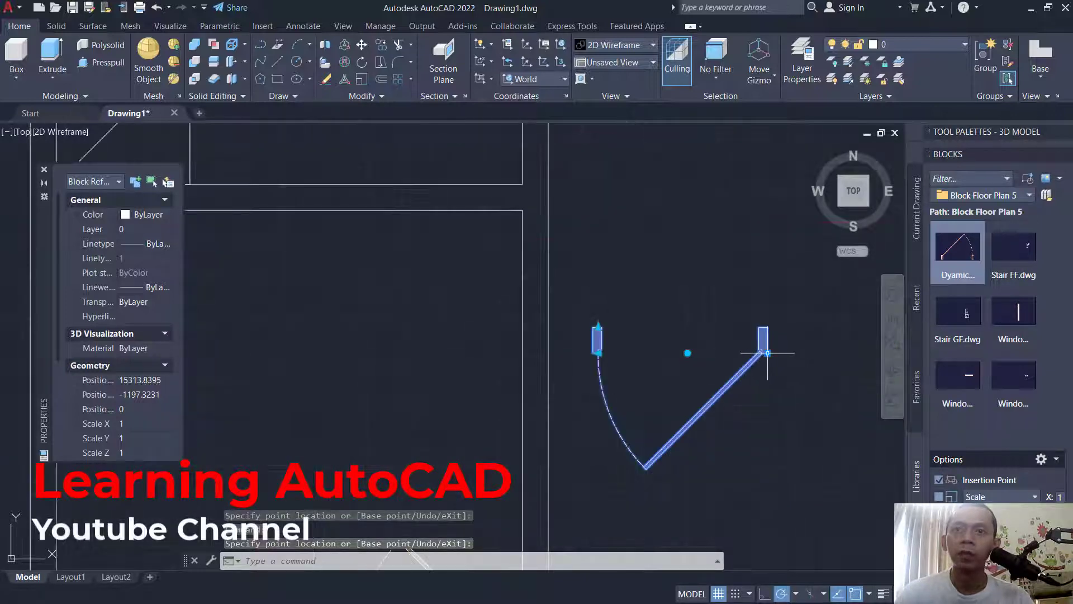
left_click(521, 210)
scroll(546, 222, "down", 3)
key("Escape")
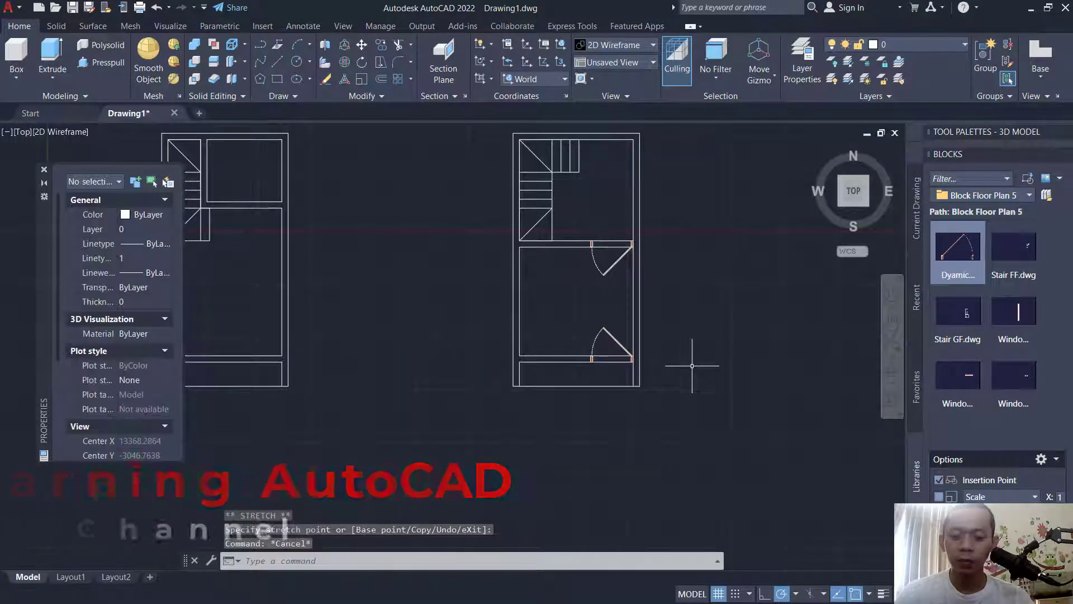
Step: Copy the copied plan's lower door to the right ends of both interior walls in the original plan
type("co")
key("Return")
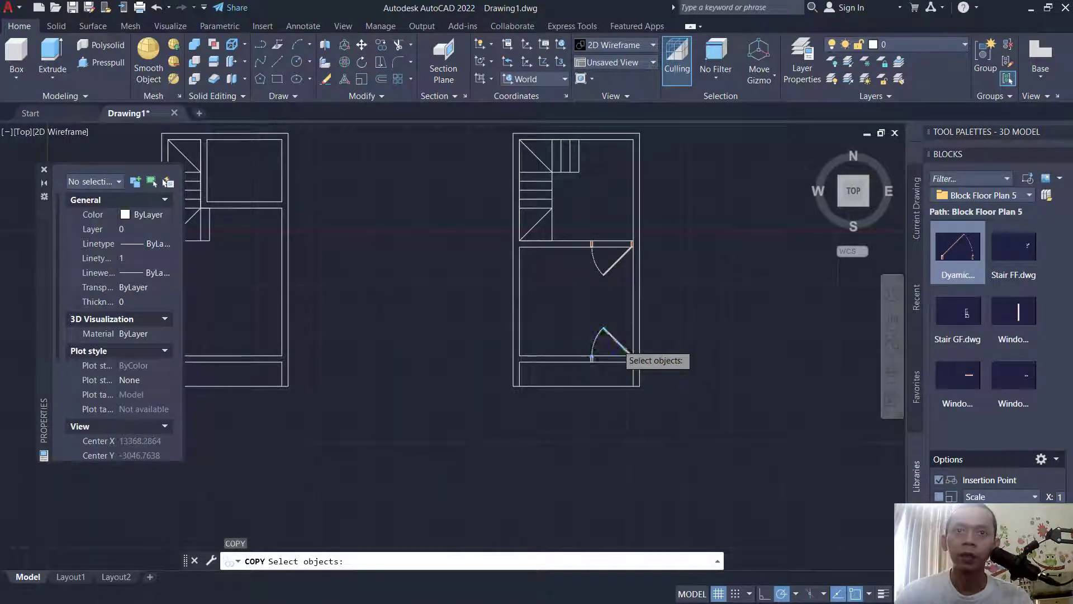
left_click(625, 353)
scroll(616, 366, "up", 8)
key("Return")
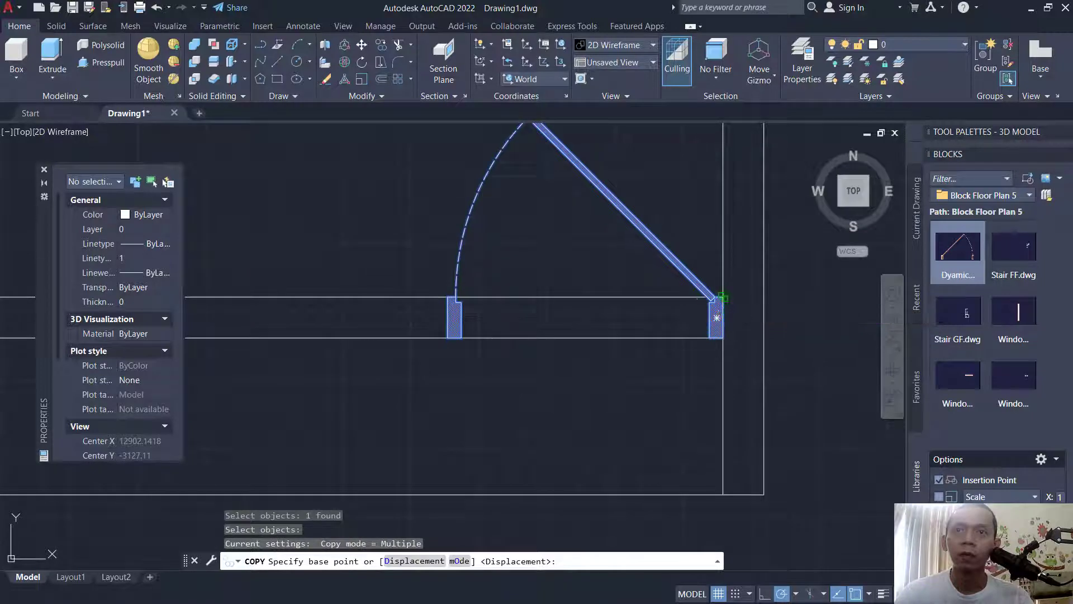
left_click(721, 297)
scroll(699, 360, "down", 5)
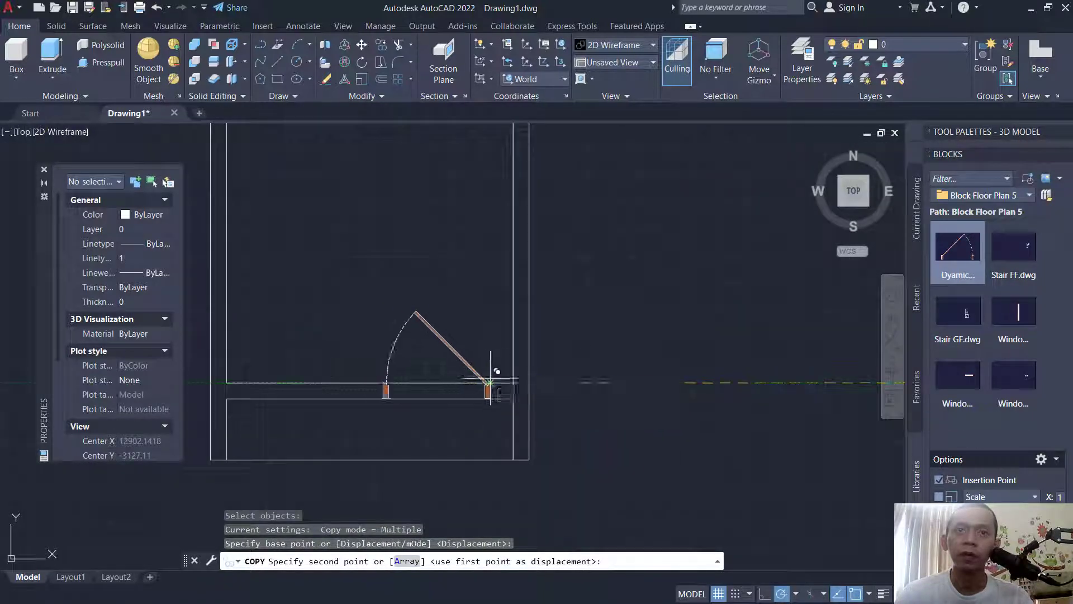
left_click(512, 384)
middle_click_drag(473, 285, 514, 131)
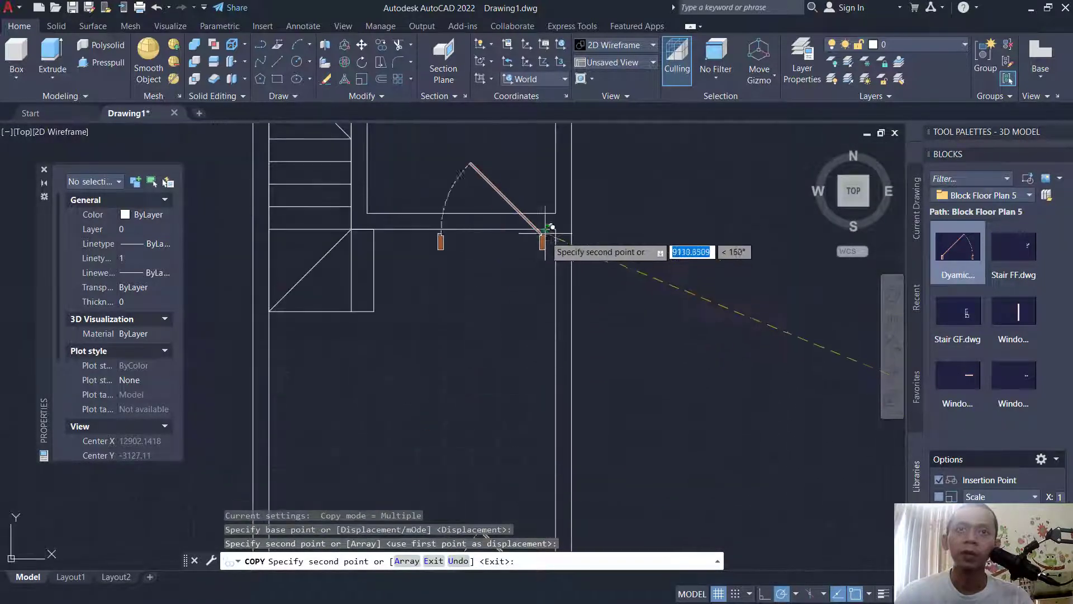
left_click(559, 212)
key("Escape")
Step: Narrow the upper room's door in the original plan by shifting its latch-side jamb toward the hinge
middle_click_drag(496, 264, 521, 364)
scroll(533, 265, "up", 4)
left_click(537, 285)
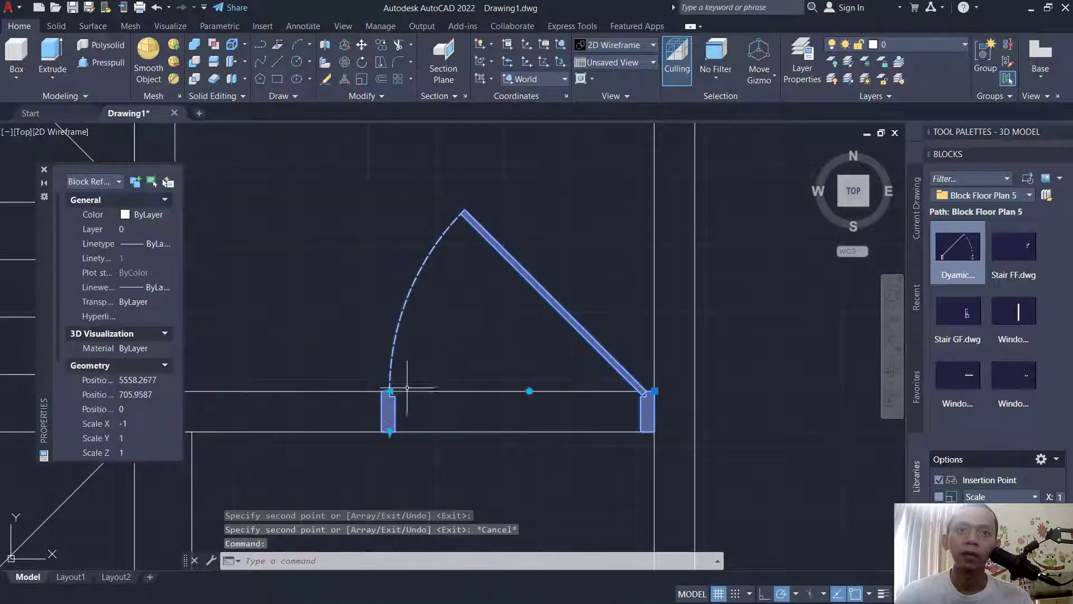
left_click(390, 390)
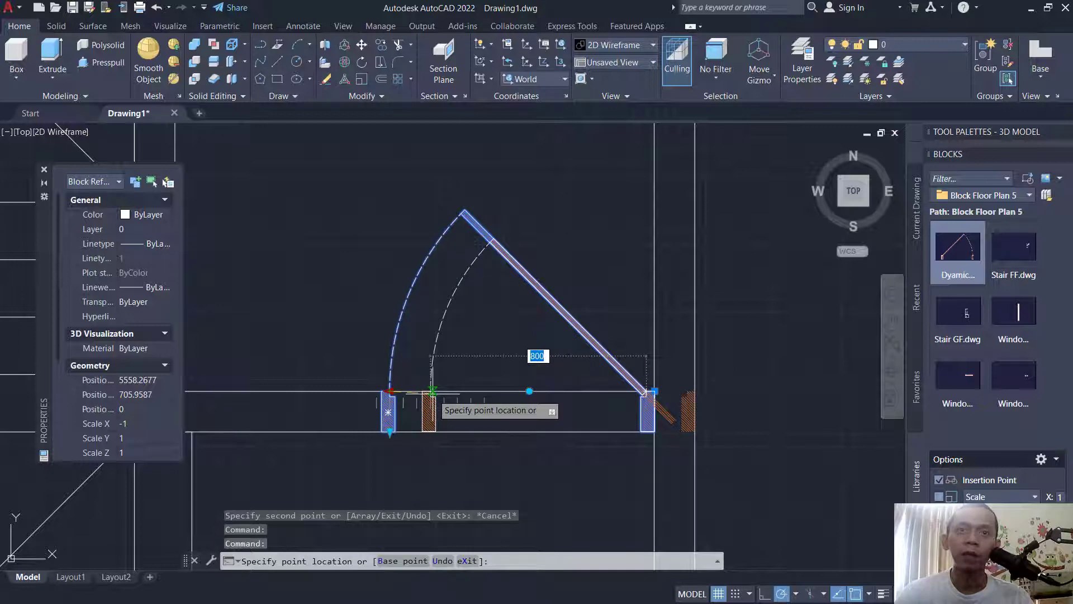
left_click(451, 393)
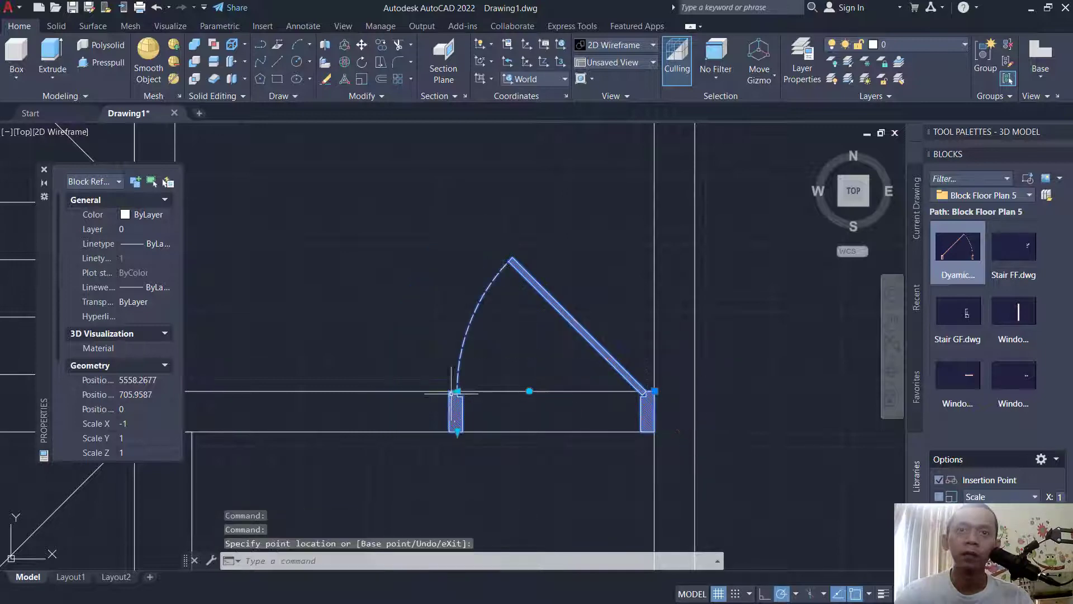
scroll(507, 372, "down", 6)
key("Escape")
middle_click_drag(761, 383, 706, 308)
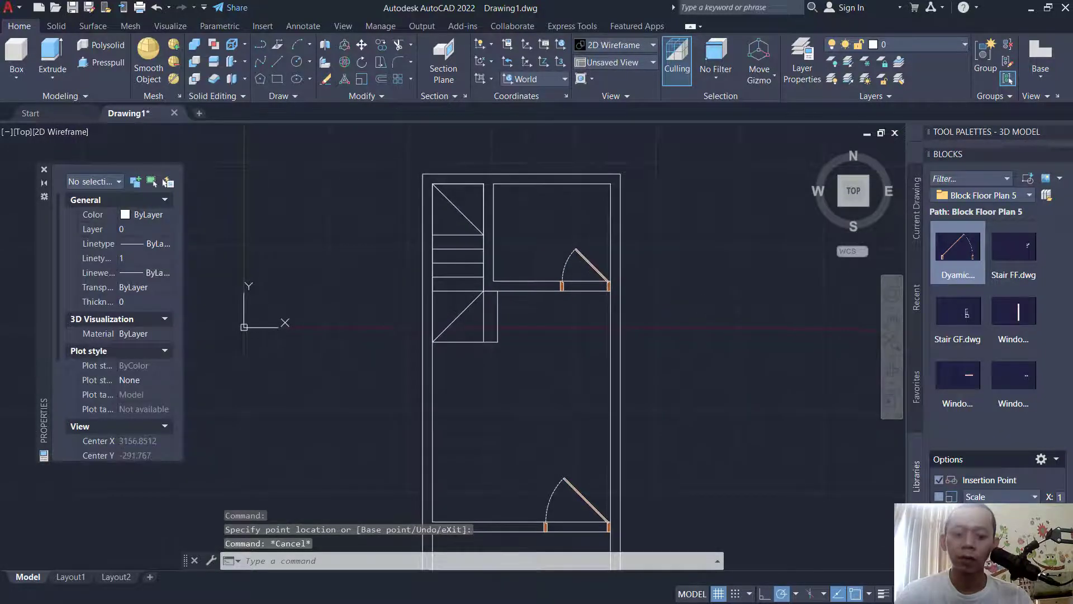
Step: Trim the wall lines across the door openings in the original plan
type("tr")
key("Return")
left_click_drag(583, 302, 579, 275)
middle_click_drag(584, 538, 584, 431)
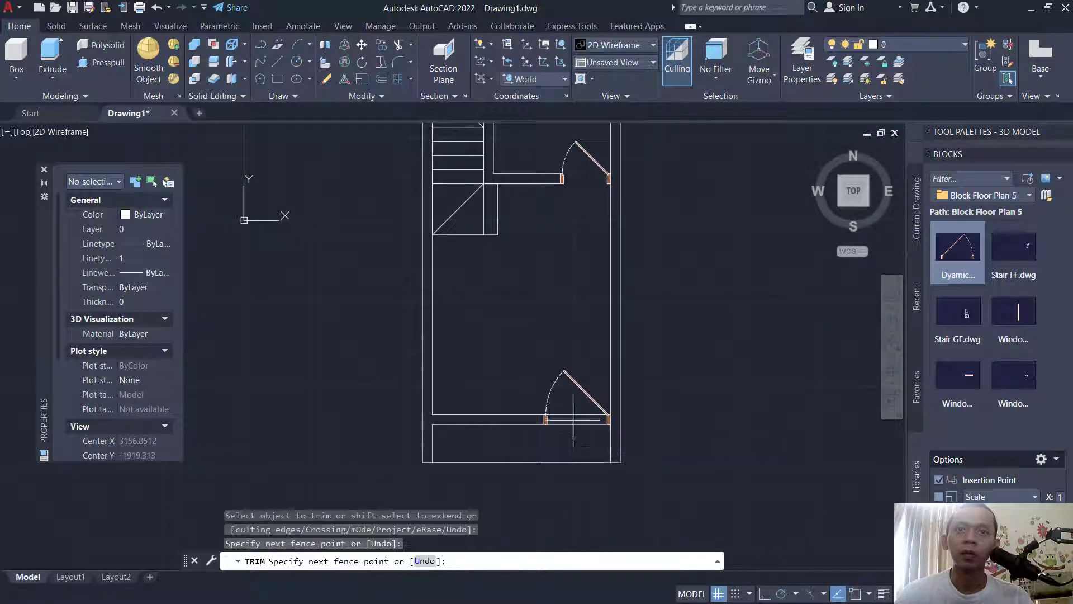
Step: Trim the wall lines across the upper and lower door openings in the copied plan
scroll(573, 425, "down", 4)
middle_click_drag(802, 371, 731, 395)
scroll(726, 371, "up", 5)
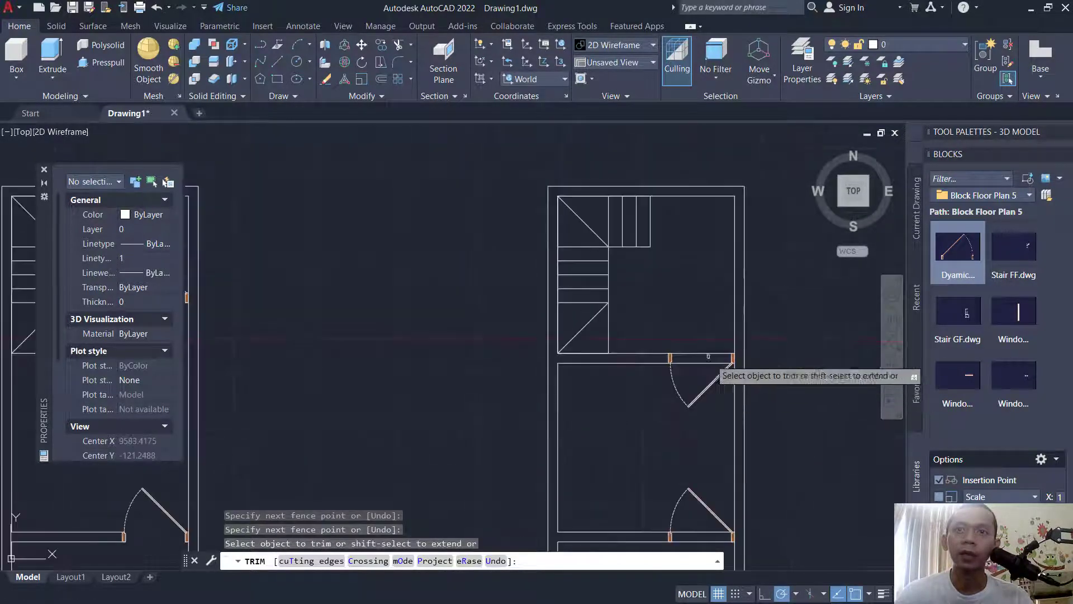
left_click_drag(698, 358, 700, 363)
middle_click_drag(696, 431, 690, 367)
left_click_drag(692, 492, 681, 460)
key("Return")
scroll(676, 456, "down", 3)
key("Return")
scroll(676, 456, "up", 3)
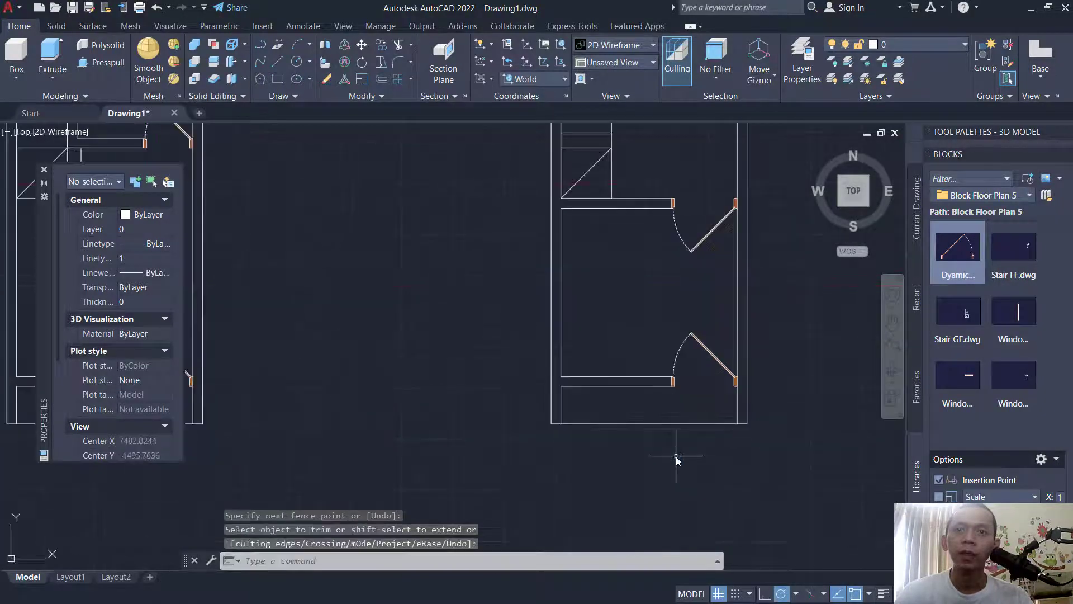
Step: Copy the bottom outline of the copied plan 50 units upward
type("co")
key("Return")
left_click(679, 411)
left_click(648, 457)
key("Return")
left_click(678, 479)
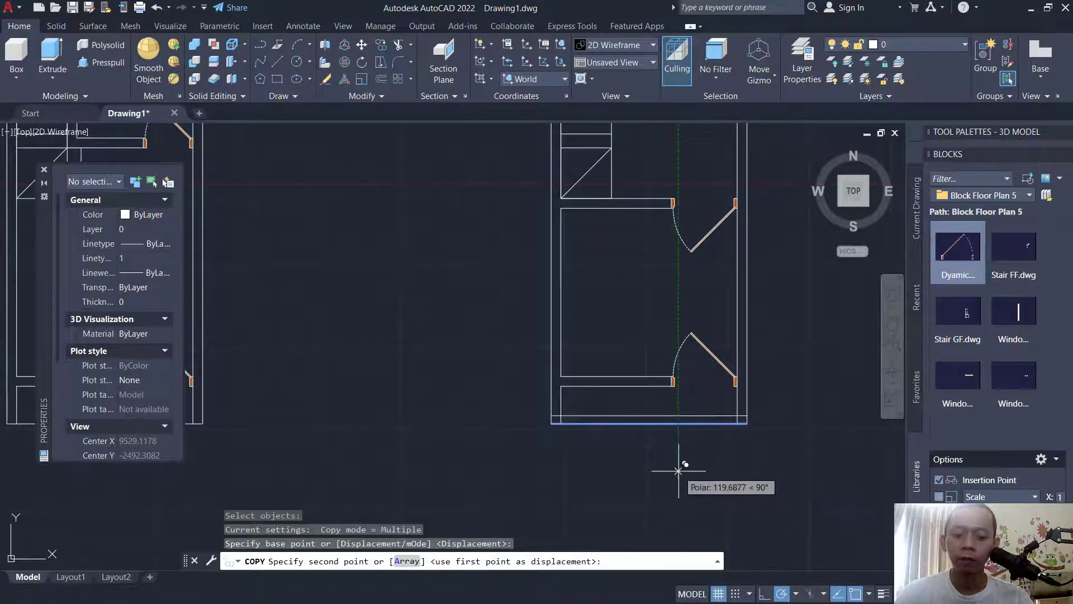
type("50")
key("Return")
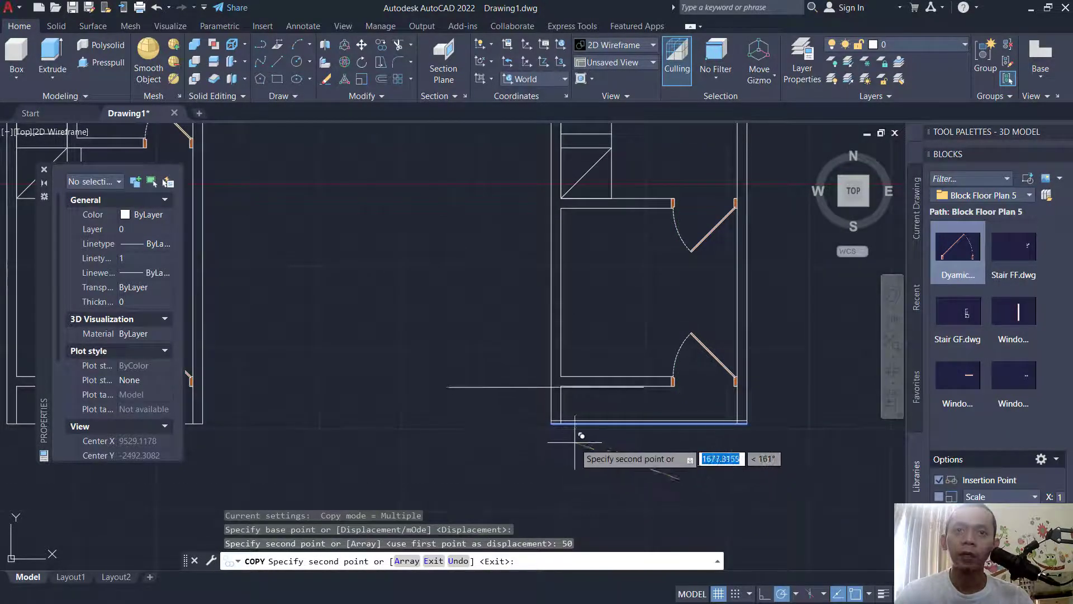
key("Escape")
Step: Trim both ends of the new balcony line where it crosses the side walls of the copied plan
scroll(570, 435, "up", 2)
type("tr")
key("Return")
scroll(564, 439, "up", 2)
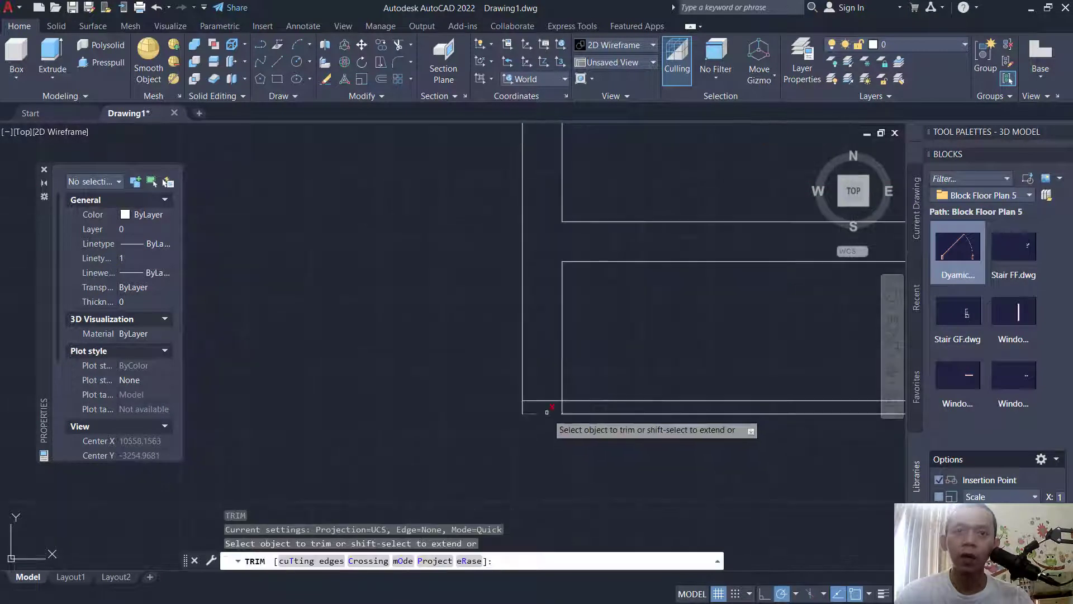
mouse_move(559, 413)
middle_mouse_down()
mouse_move(480, 453)
mouse_move(451, 454)
middle_mouse_up()
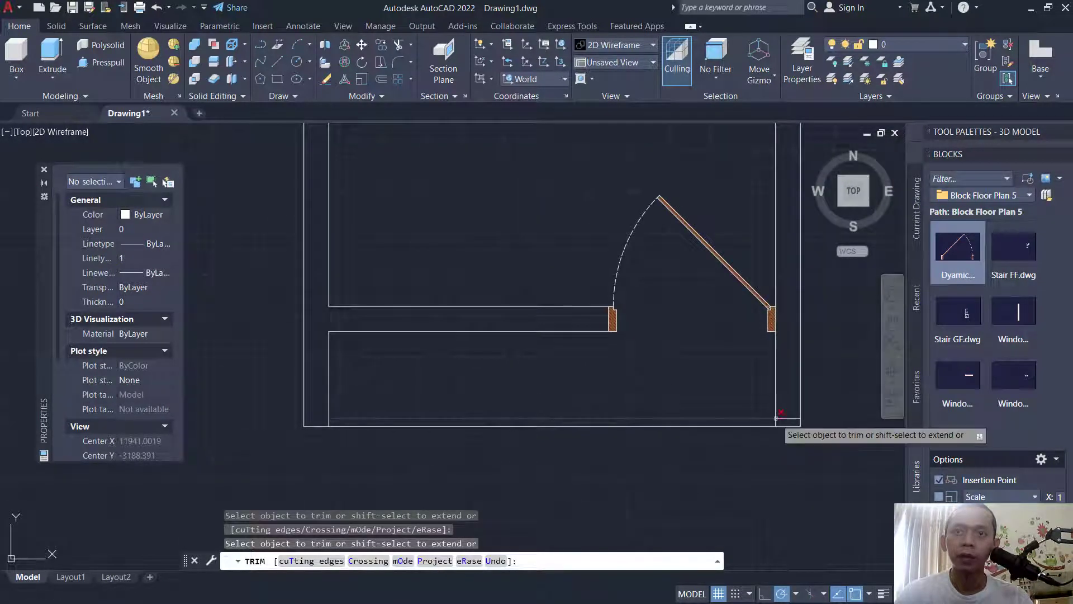
scroll(787, 417, "down", 8)
key("Return")
middle_click_drag(629, 363, 575, 363)
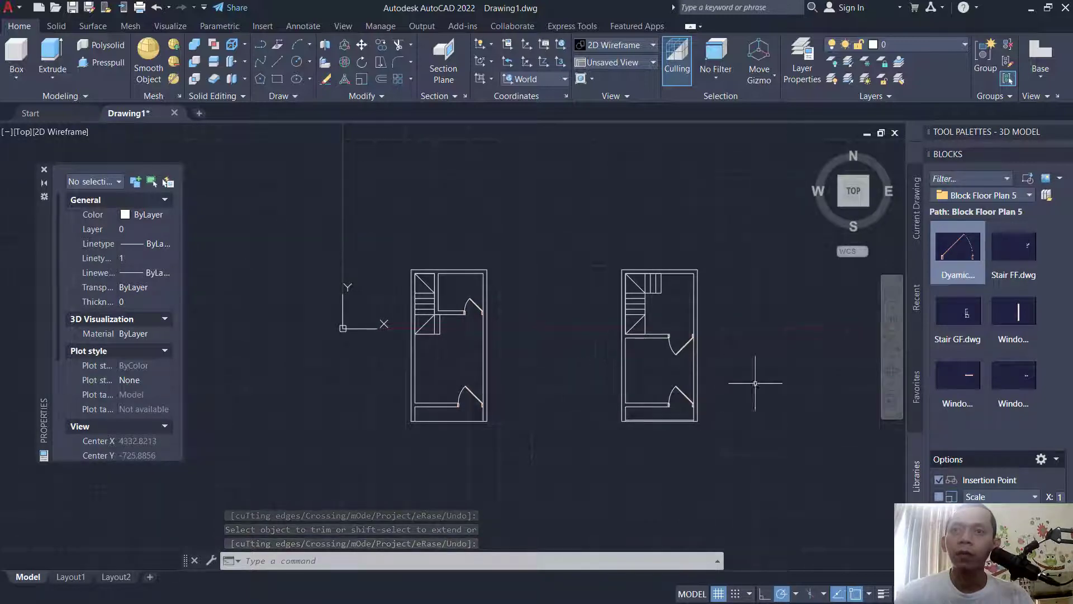
Step: Insert the Window Bg block into the right wall of the copied plan, between the upper and lower doors
mouse_move(1016, 320)
left_mouse_down()
mouse_move(773, 336)
mouse_move(762, 360)
left_mouse_up()
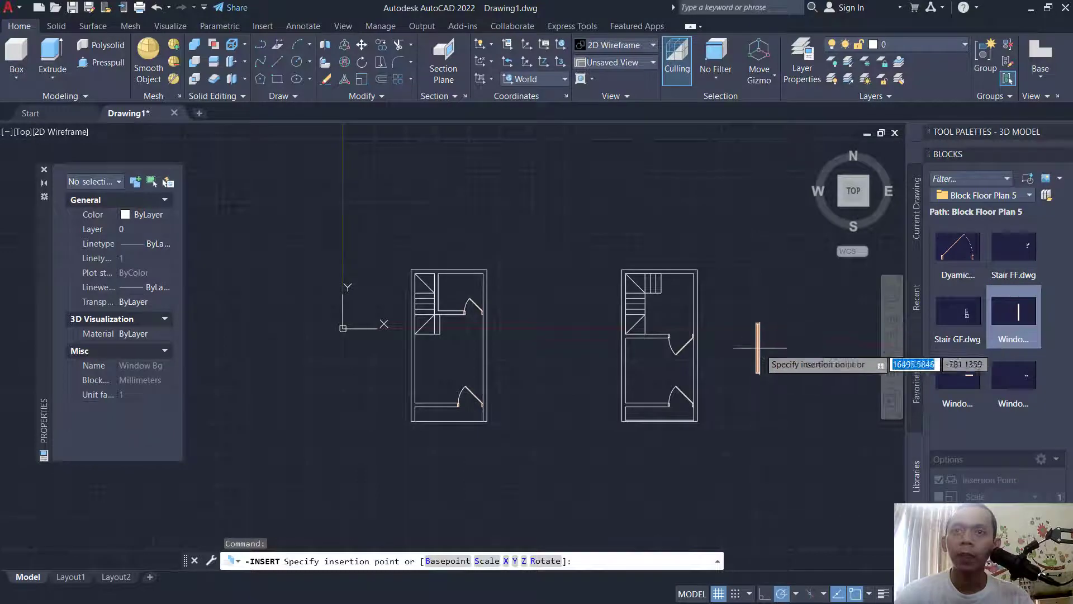
scroll(721, 363, "up", 5)
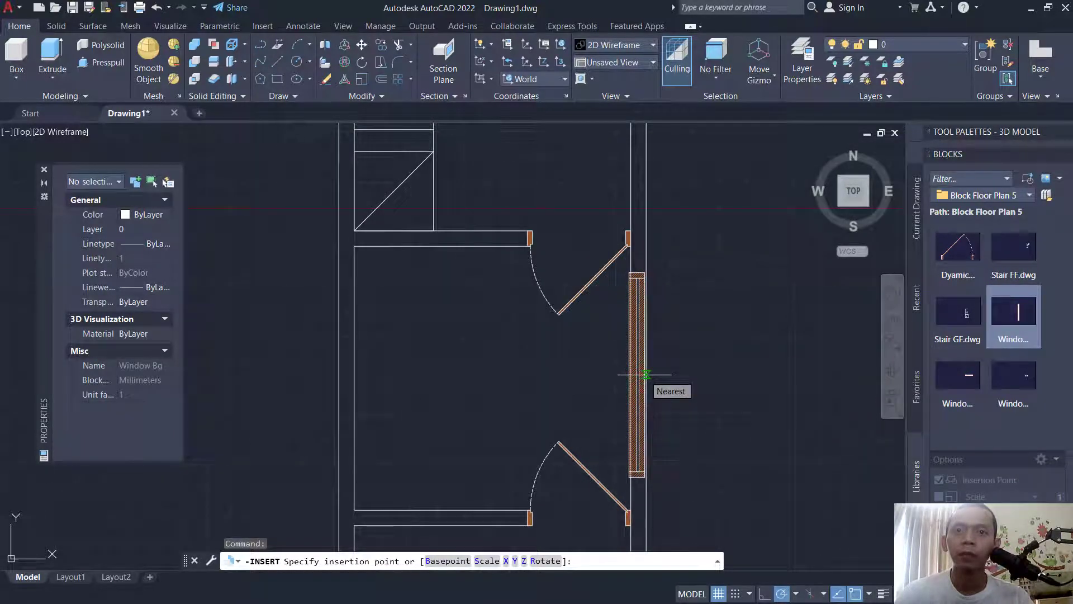
left_click(647, 374)
scroll(726, 396, "down", 5)
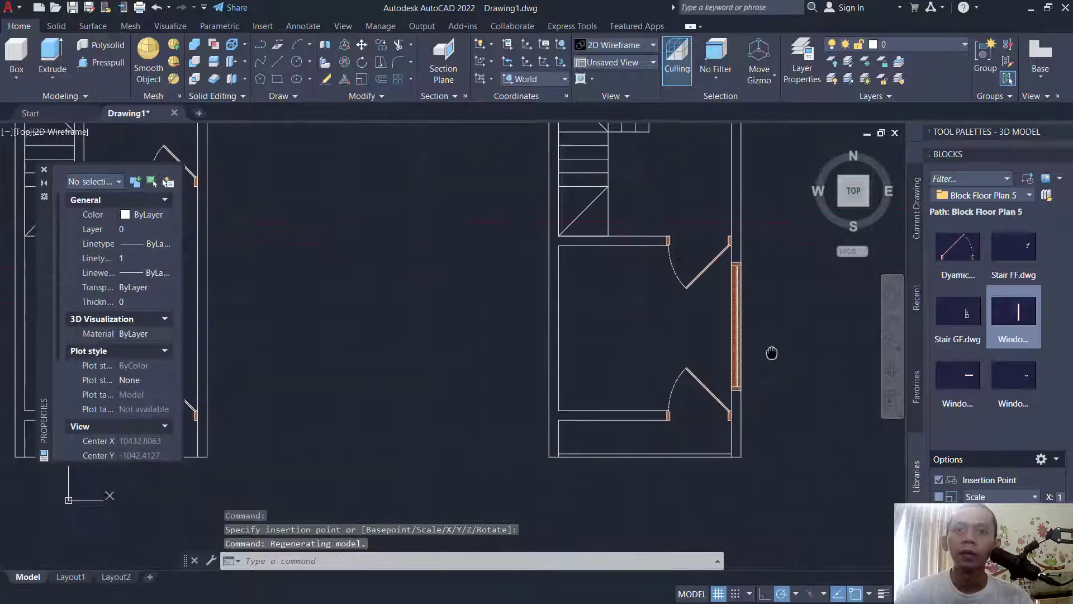
middle_click_drag(755, 360, 746, 381)
Step: Copy the big window from the copied plan into the right wall of the original plan, above the lower door
type("co")
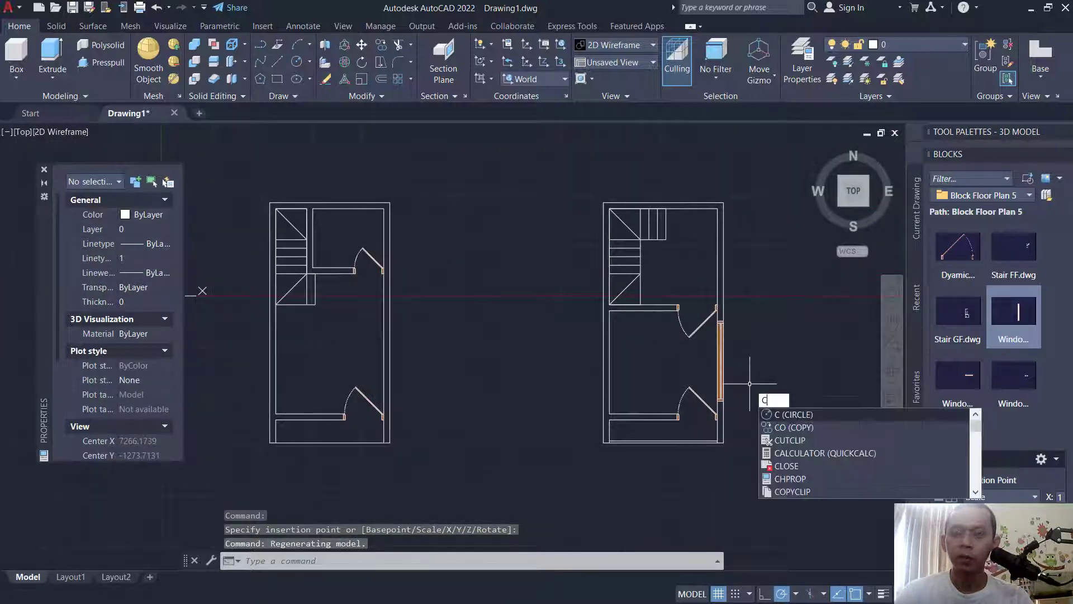
key("Return")
scroll(735, 377, "up", 6)
left_click(713, 358)
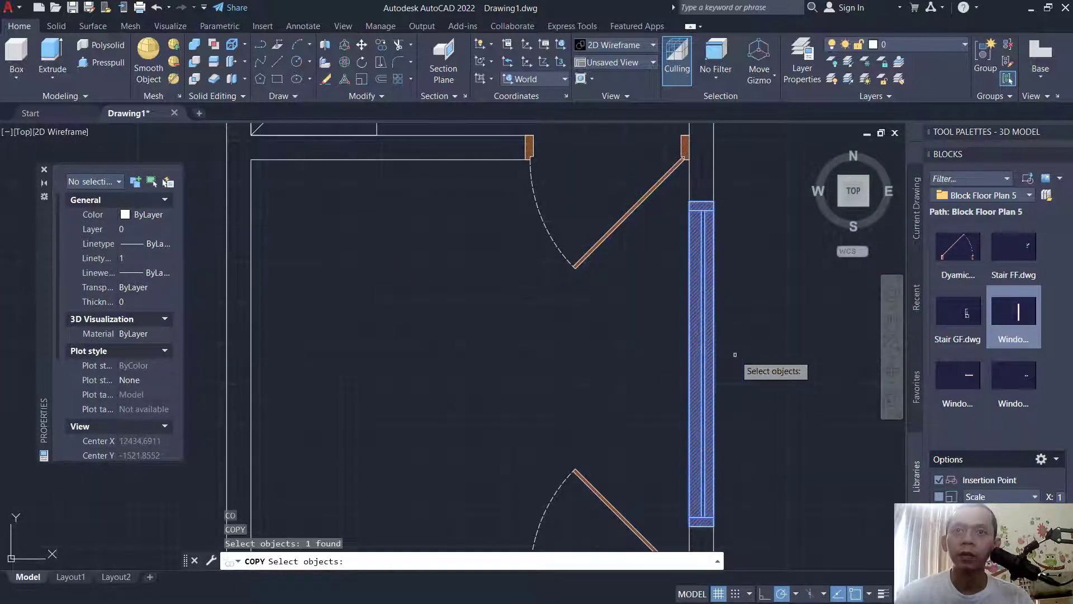
key("Return")
left_click(714, 376)
scroll(732, 369, "down", 5)
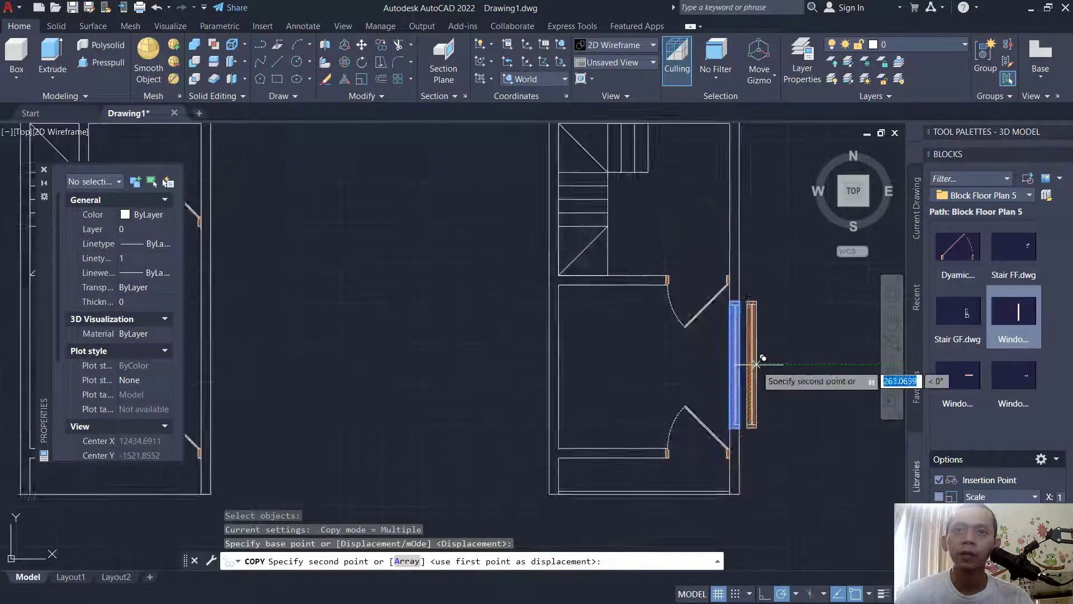
scroll(520, 364, "up", 3)
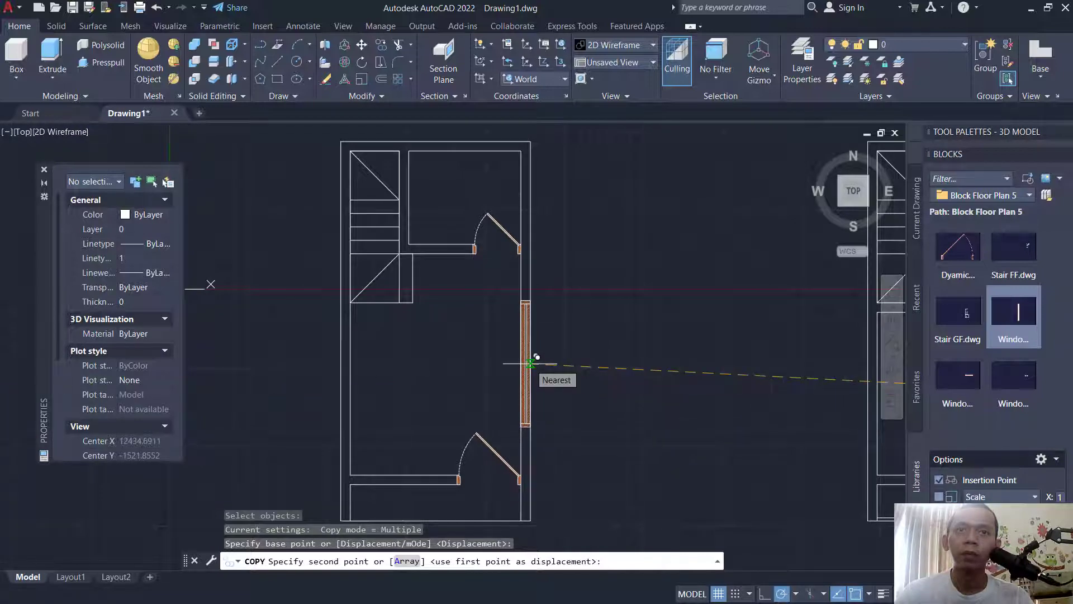
left_click(534, 385)
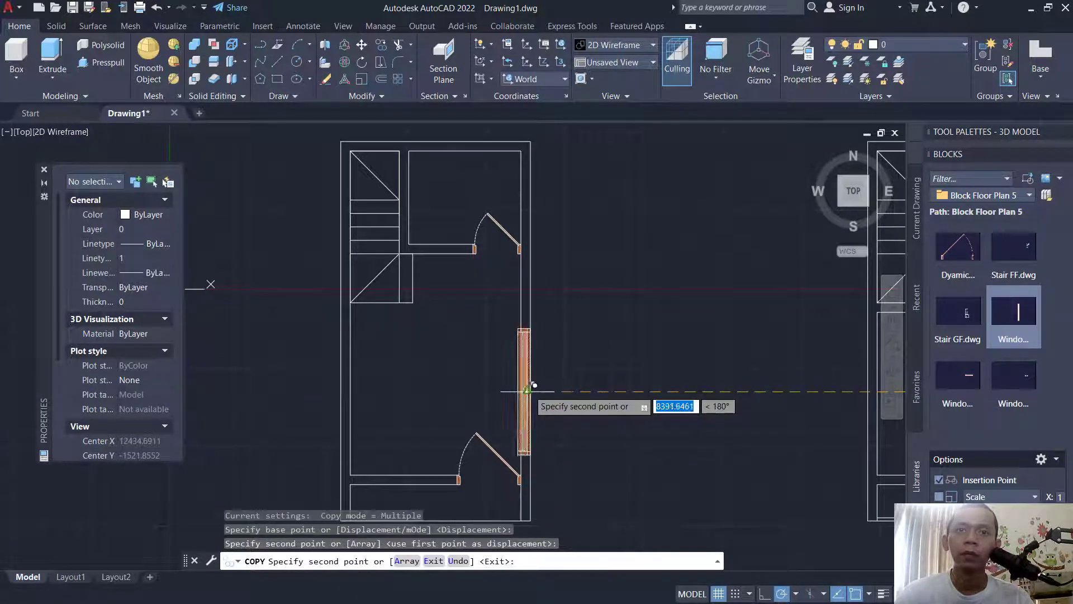
key("Escape")
scroll(643, 392, "down", 2)
middle_click_drag(634, 408, 640, 375)
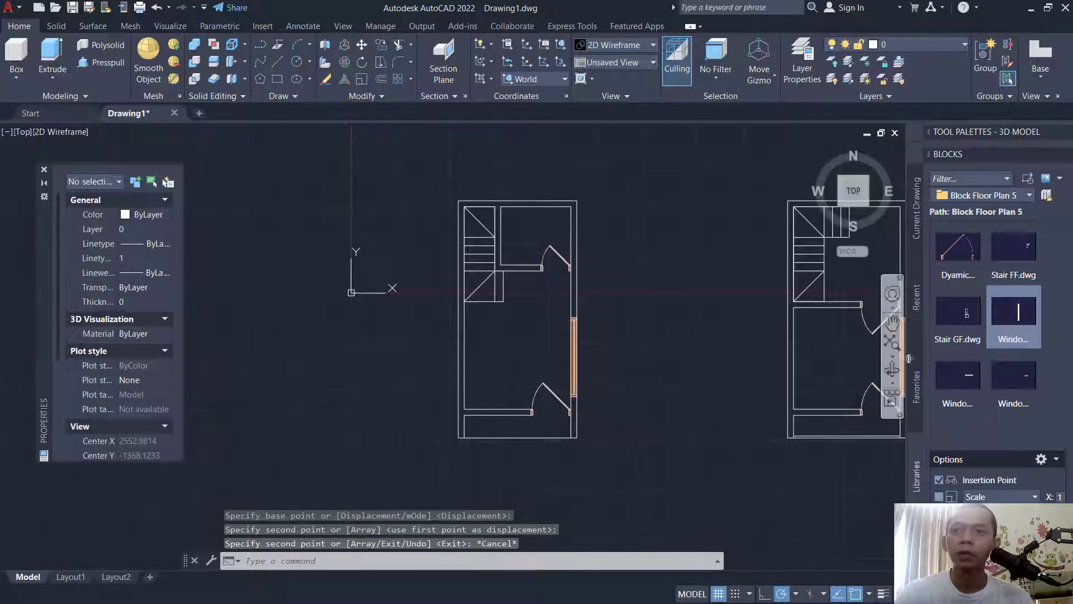
Step: Insert the Window Fr block into the lower interior wall of the original plan, to the left of the door
left_click(969, 379)
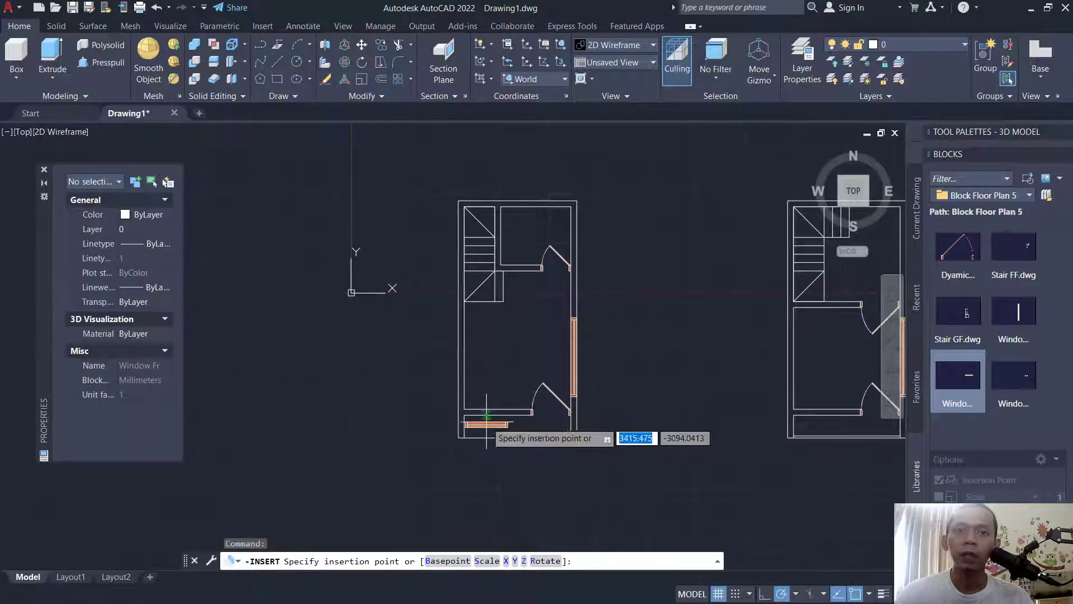
scroll(486, 423, "up", 8)
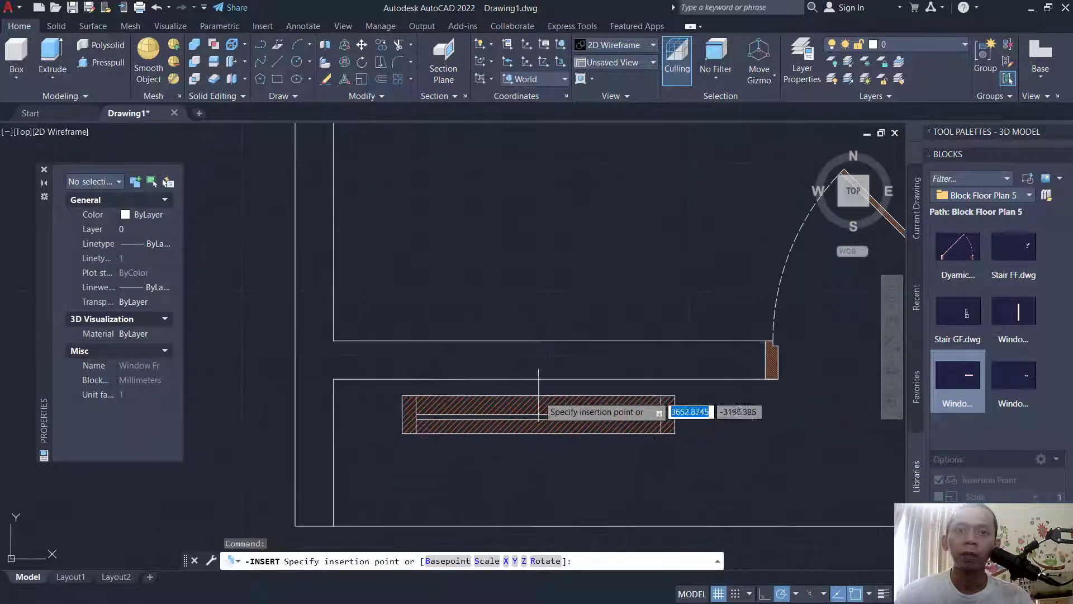
left_click(553, 339)
scroll(610, 400, "down", 5)
mouse_move(678, 403)
middle_mouse_down()
mouse_move(586, 430)
mouse_move(548, 461)
middle_mouse_up()
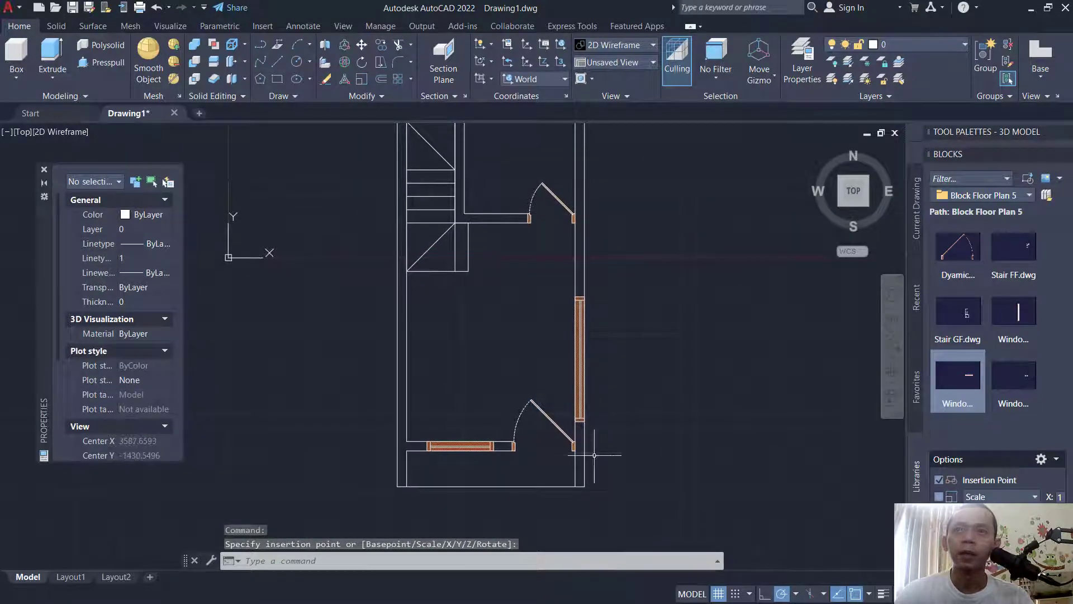
Step: Insert the Window SM block on the inner line of the upper wall in the original plan's upper-right room
left_click(1015, 383)
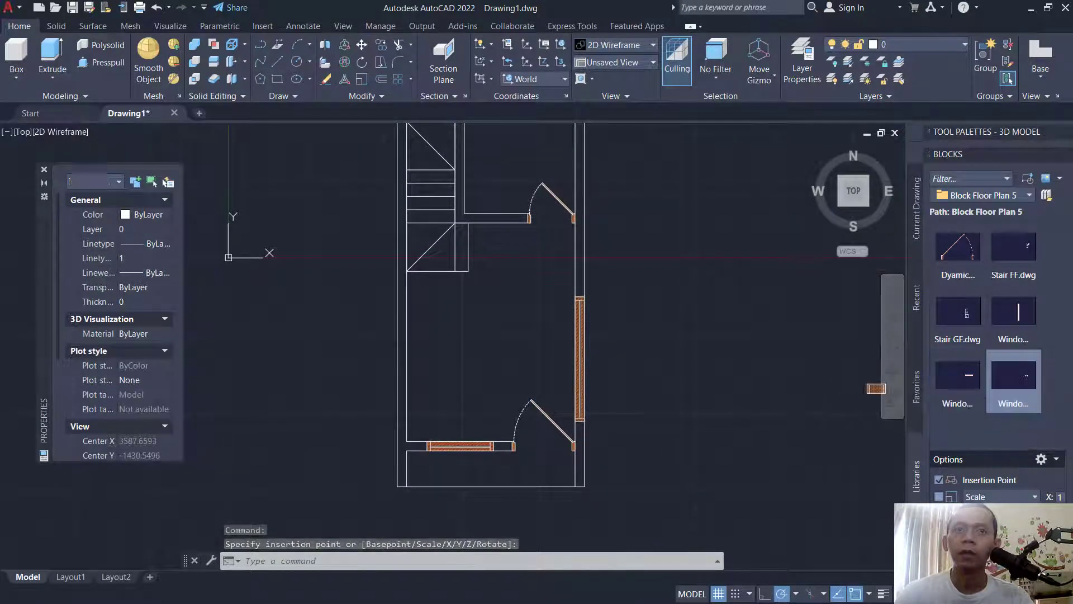
middle_click_drag(601, 238, 669, 391)
scroll(568, 272, "up", 4)
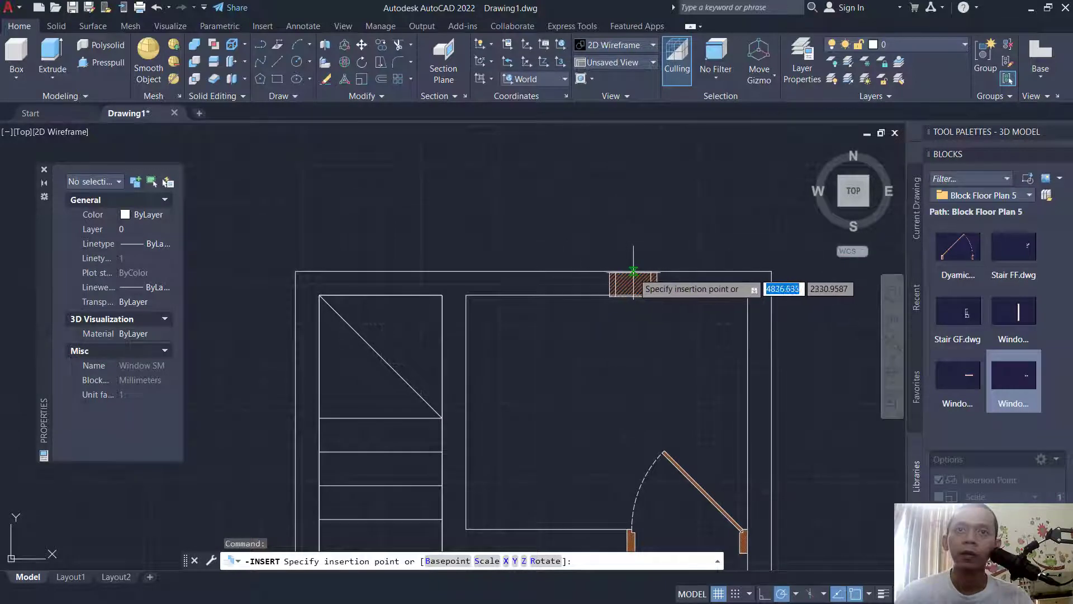
left_click(614, 296)
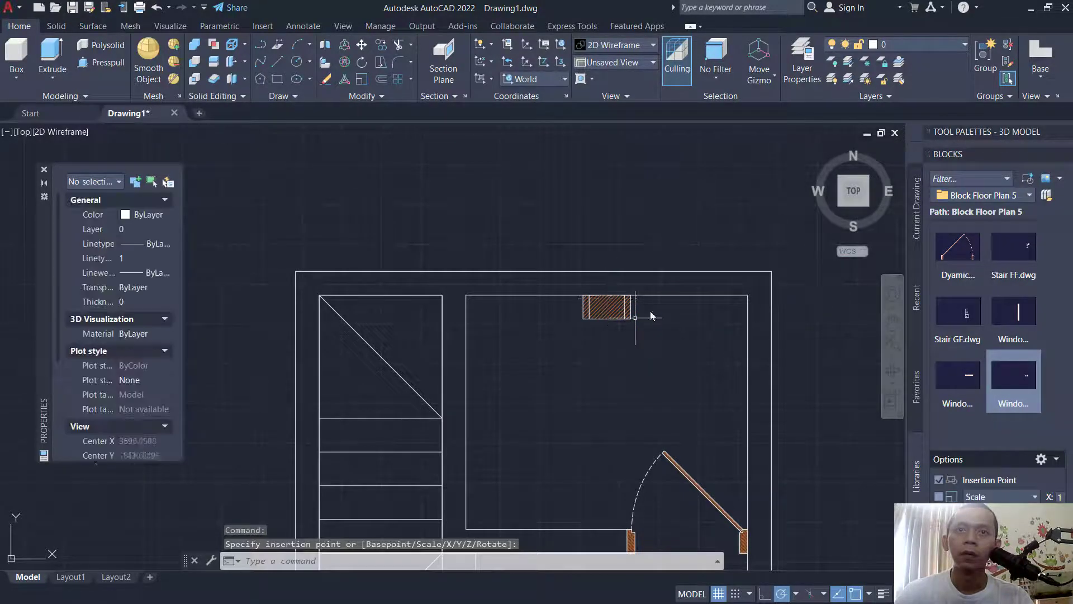
Step: Move the small window straight up by its lower edge midpoint so it sits within the upper wall
scroll(642, 313, "up", 3)
type("m")
key("Return")
left_click(654, 362)
left_click(545, 309)
key("Return")
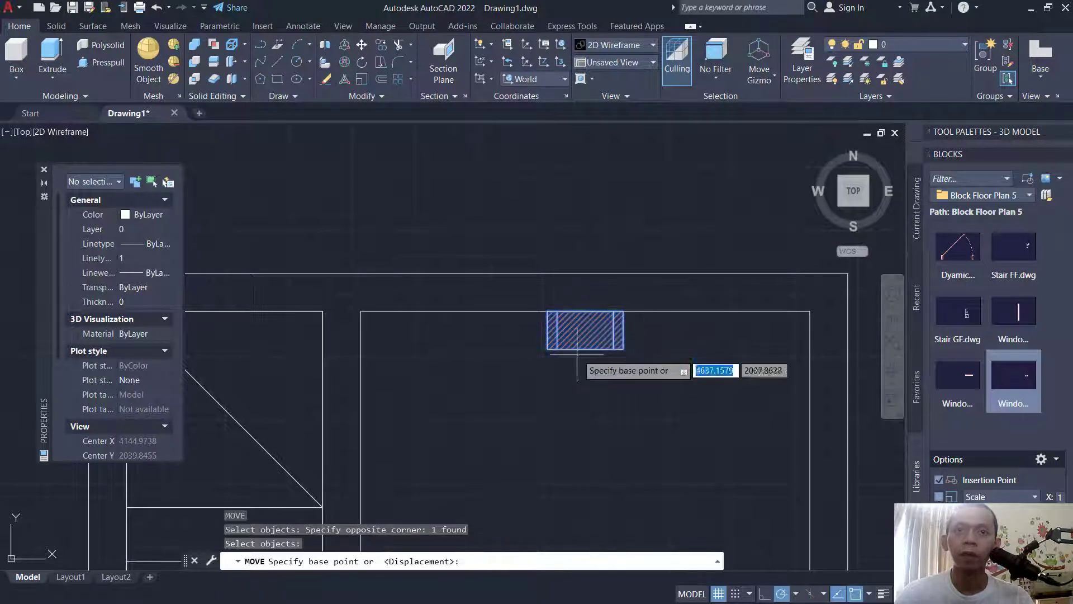
left_click(585, 349)
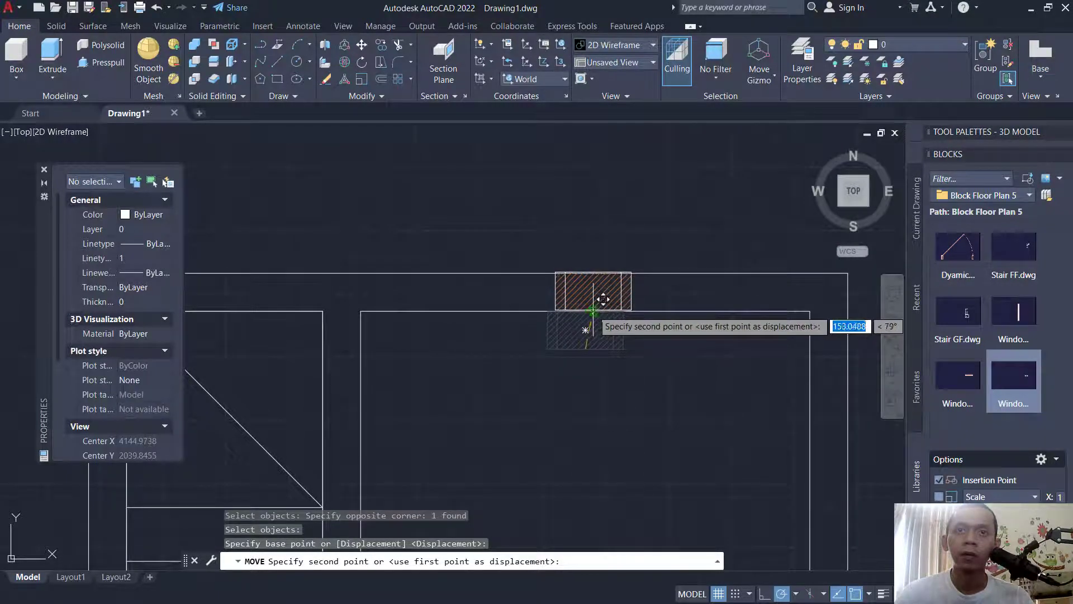
left_click(585, 310)
Step: Copy the small window horizontally to the right along the upper wall, leaving a narrow gap between the two
type("co")
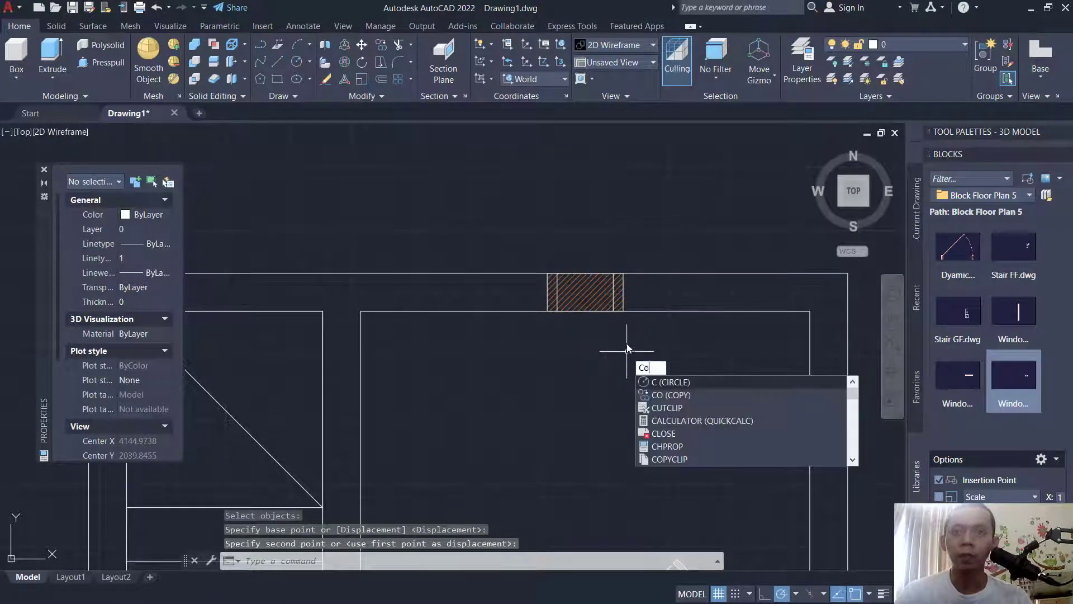
key("Return")
left_click(637, 296)
left_click(559, 313)
key("Return")
left_click(571, 371)
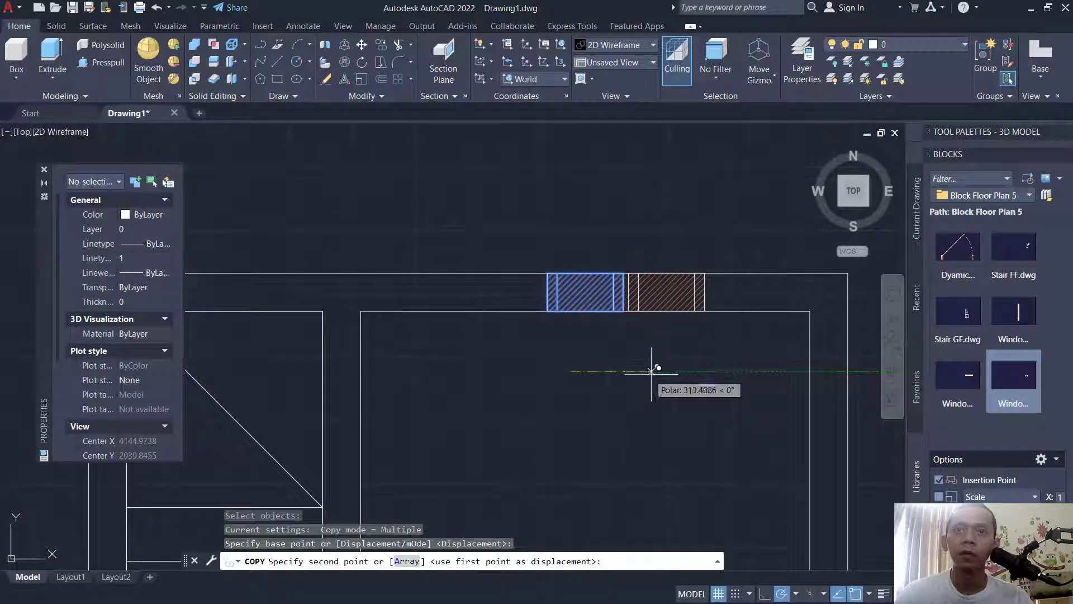
left_click(658, 367)
key("Return")
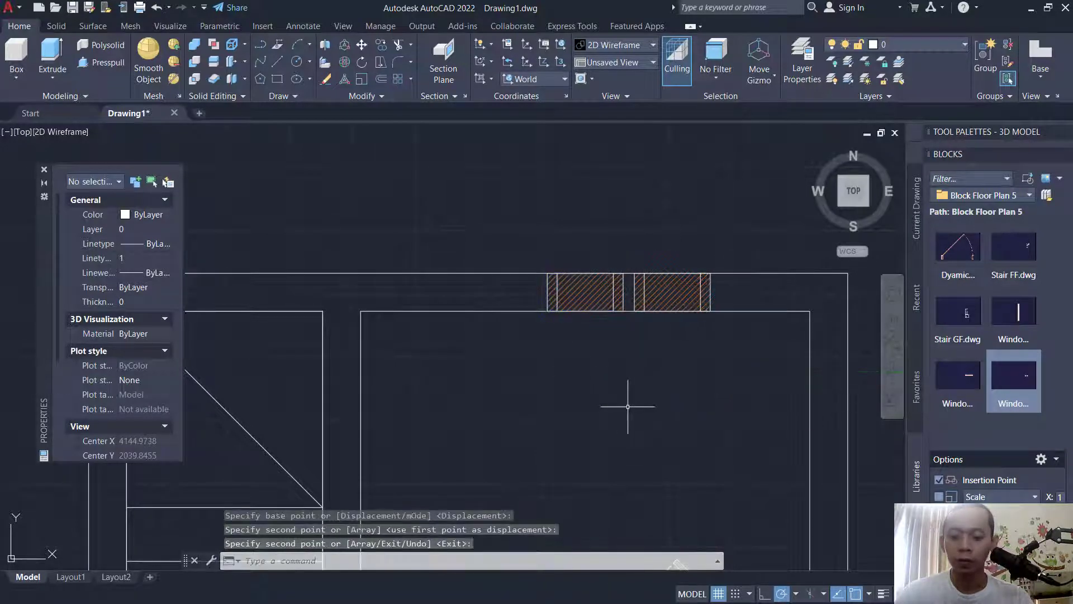
right_click(628, 406)
key("Escape")
Step: Mirror the right small window about the vertical centreline of the first small window, keeping the source object
type("mi")
key("Return")
left_click(687, 293)
key("Return")
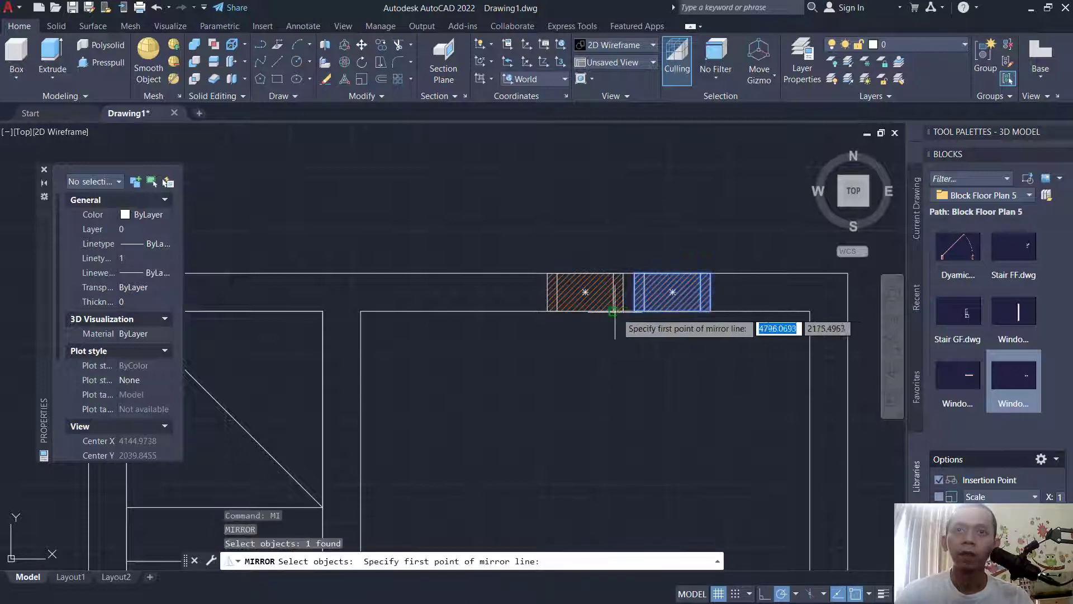
left_click(585, 309)
left_click(587, 340)
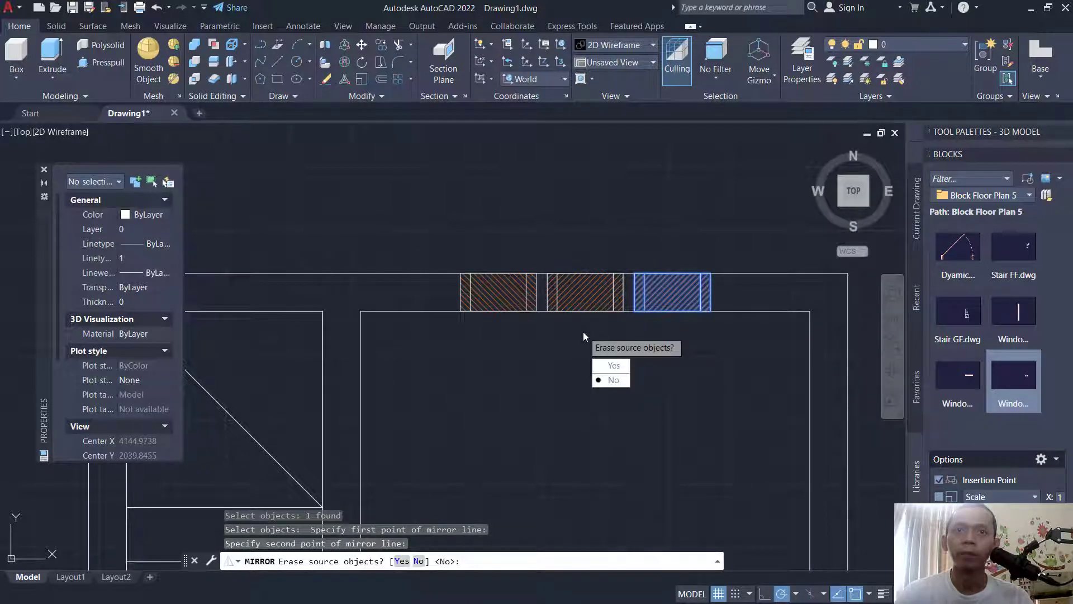
key("Return")
scroll(641, 350, "down", 4)
scroll(641, 349, "down", 4)
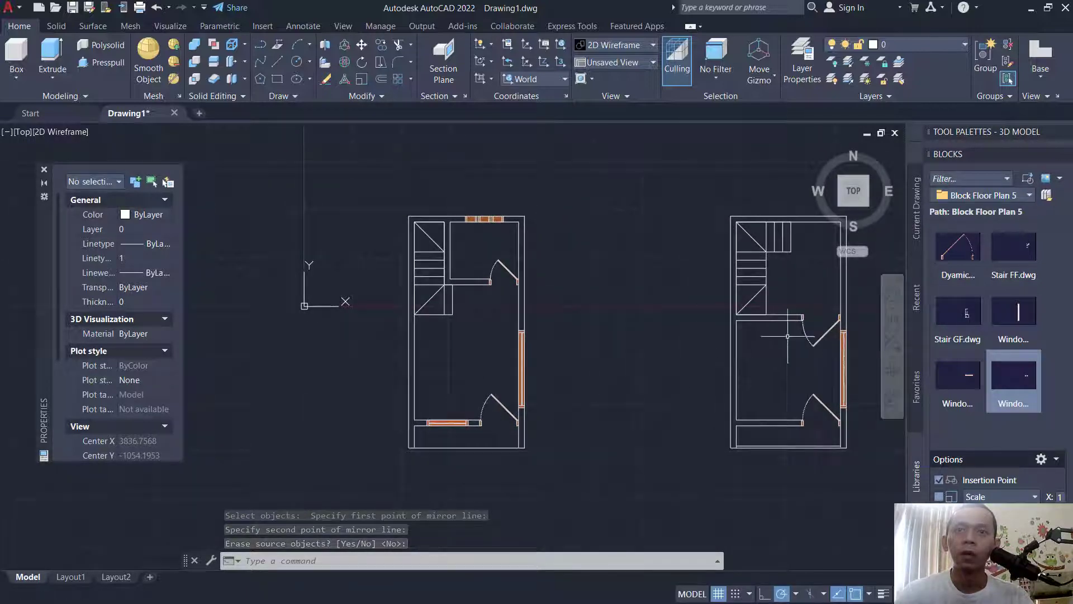
Step: Insert the Window Fr block into the lower interior wall of the copied plan, to the left of the door
left_click(963, 362)
scroll(748, 416, "up", 5)
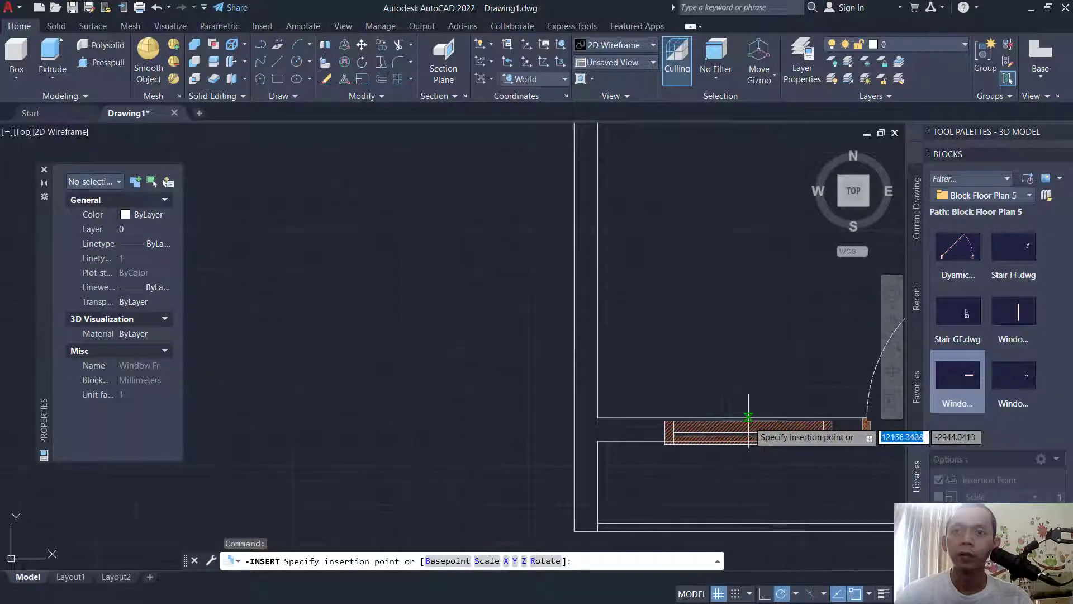
left_click(731, 426)
scroll(779, 335, "down", 3)
middle_click_drag(783, 303, 733, 319)
scroll(649, 328, "down", 3)
middle_click_drag(649, 328, 655, 332)
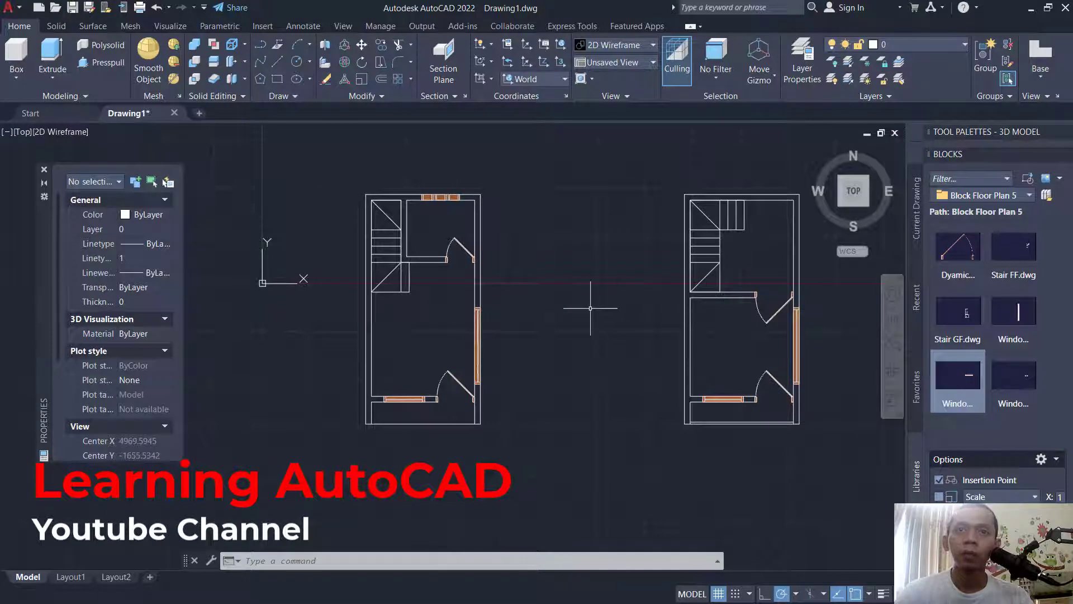
Step: Try to hatch the original plan's walls with the ANSI31 pattern at scale 15 in orange 248,153,30
key("Return")
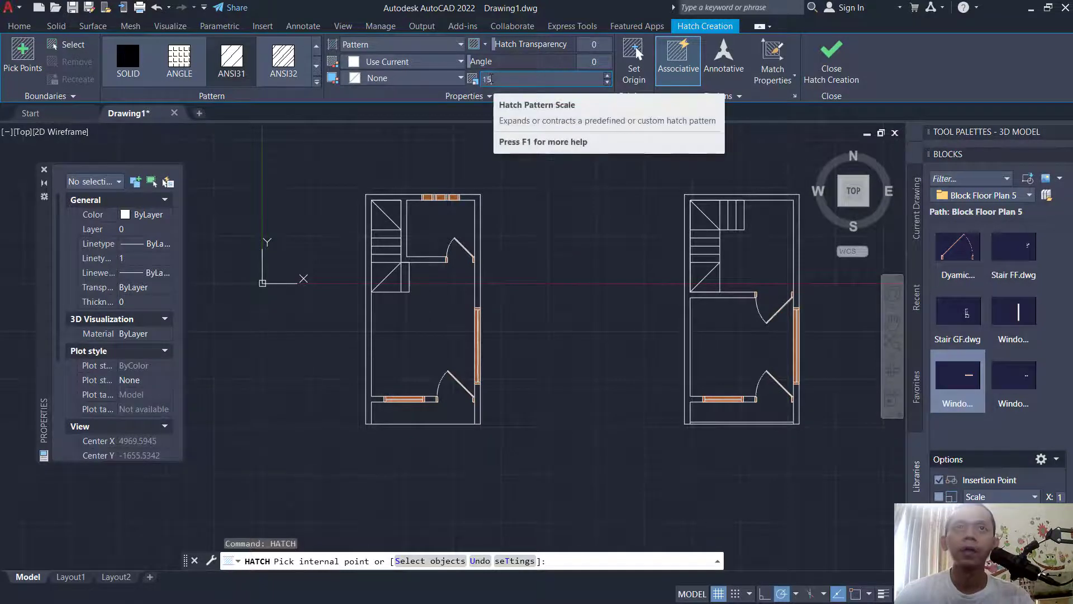
left_click(408, 63)
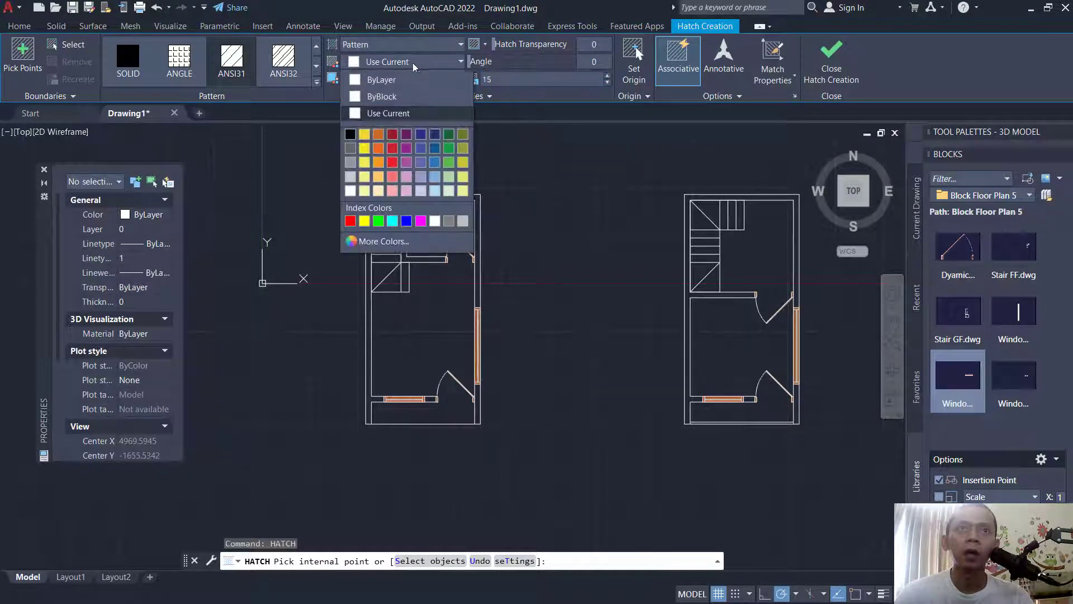
left_click(379, 163)
scroll(368, 321, "up", 3)
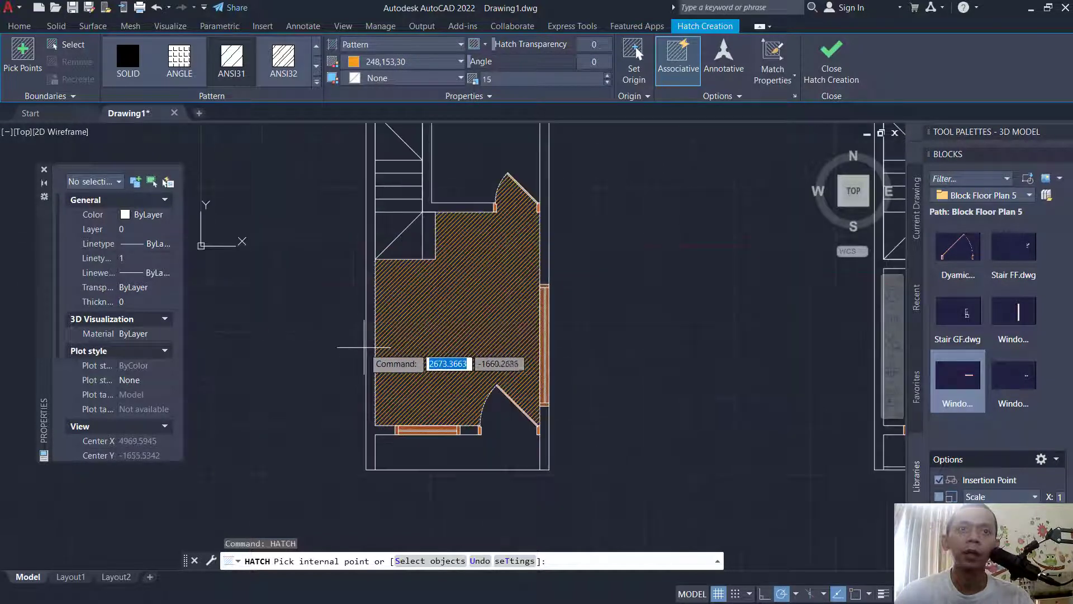
left_click(368, 318)
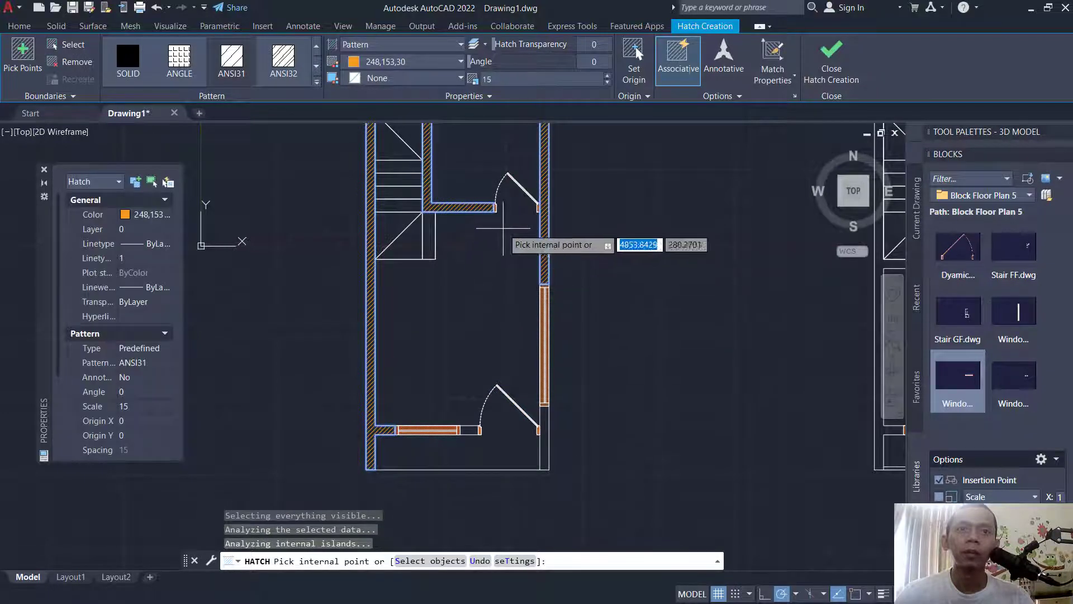
middle_click_drag(503, 231, 502, 343)
scroll(483, 212, "up", 5)
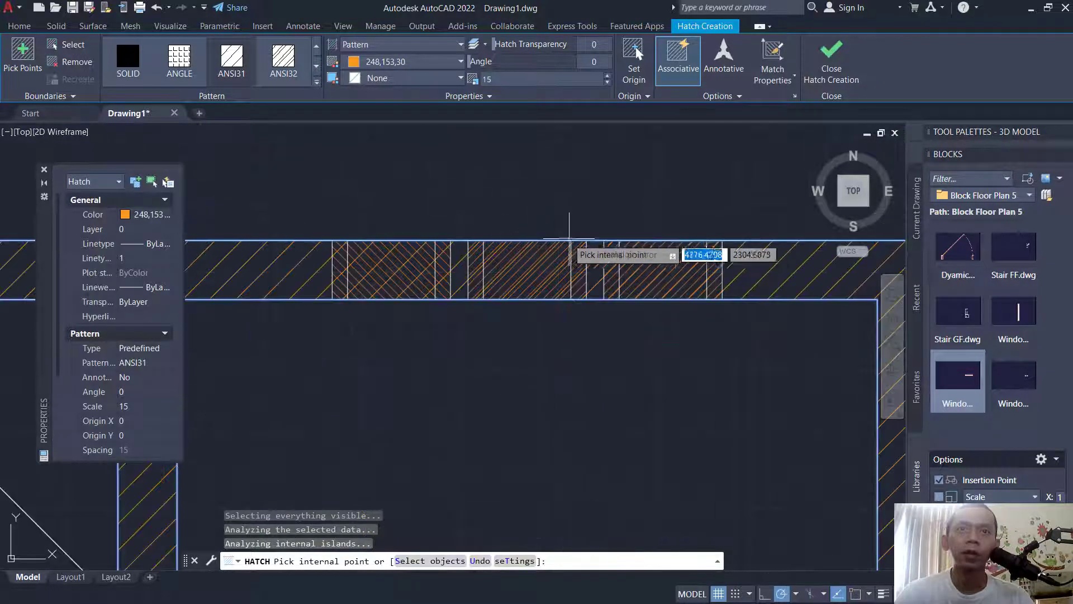
scroll(494, 258, "down", 5)
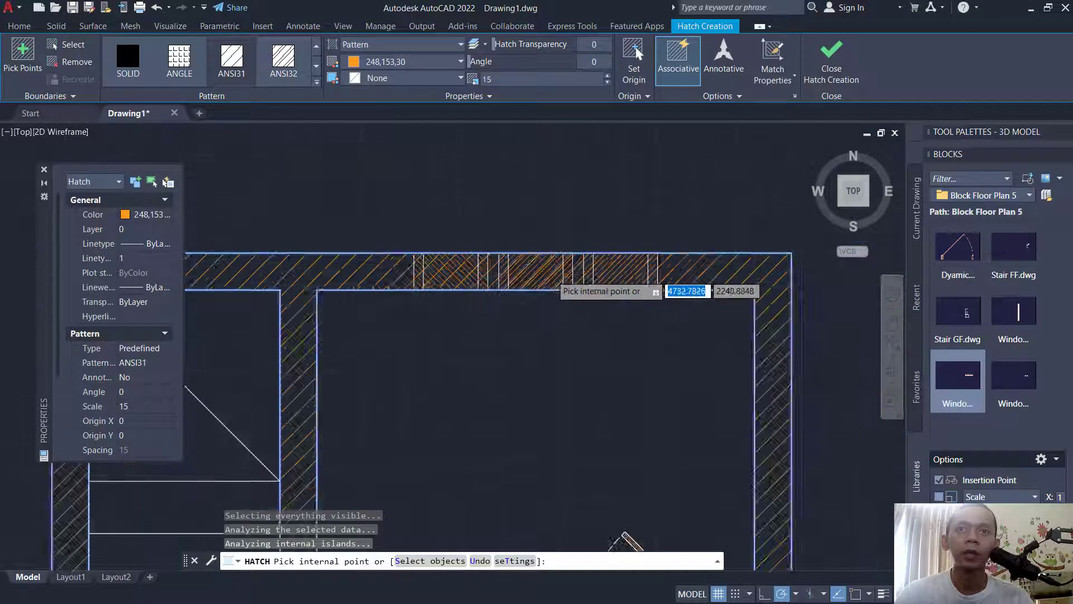
key("Escape")
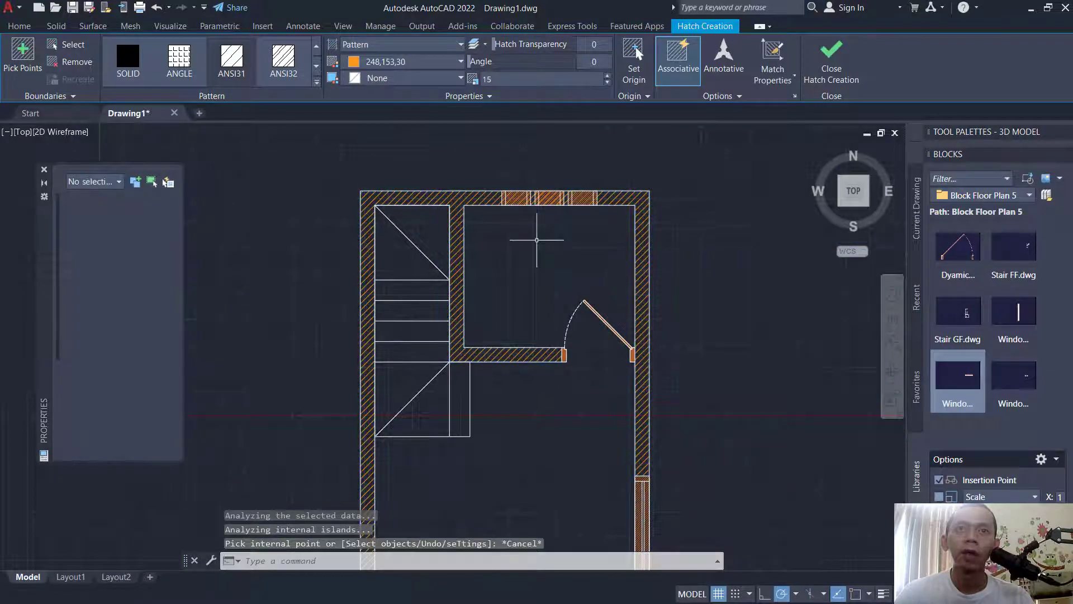
scroll(552, 257, "down", 3)
middle_click_drag(423, 216, 429, 216)
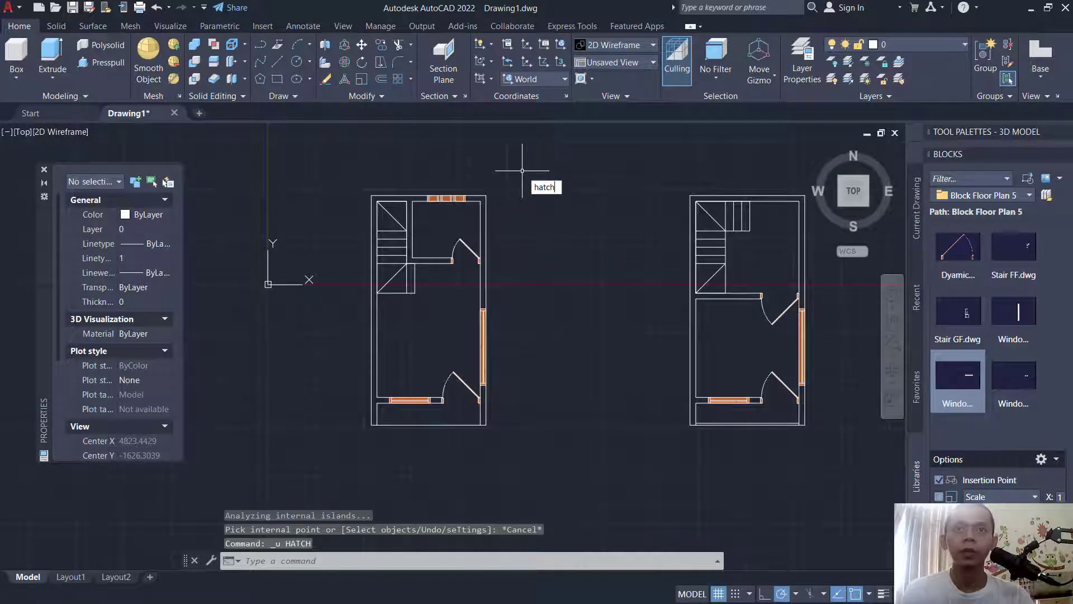
Step: Hatch the original plan's wall segments with the ANSI31 pattern in orange 248,153,30
key("Return")
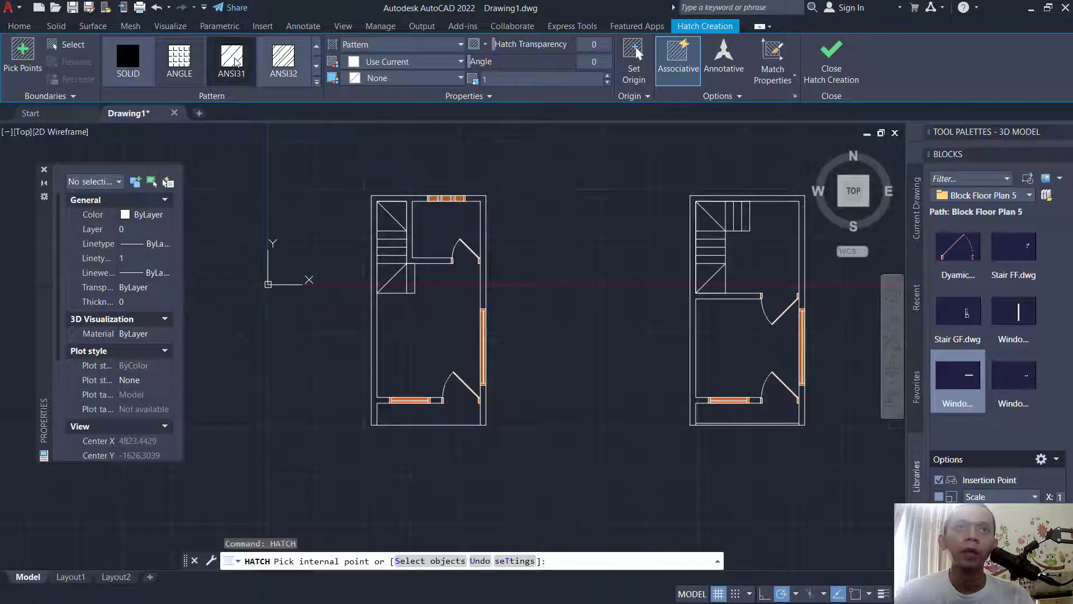
left_click(402, 62)
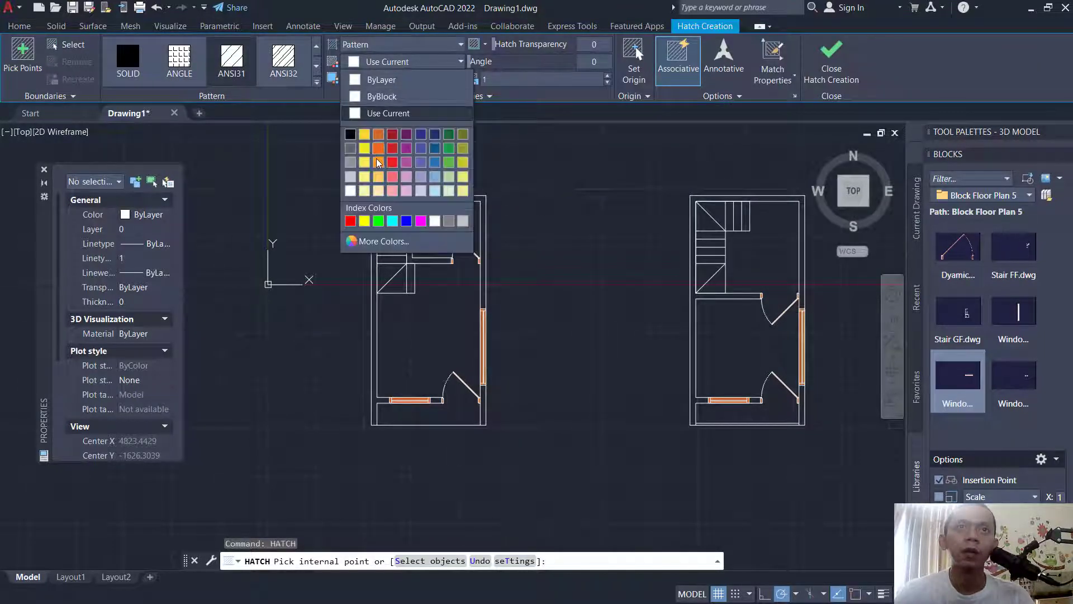
left_click(378, 162)
mouse_move(403, 196)
middle_mouse_down()
mouse_move(487, 190)
mouse_move(491, 150)
middle_mouse_up()
scroll(486, 190, "up", 3)
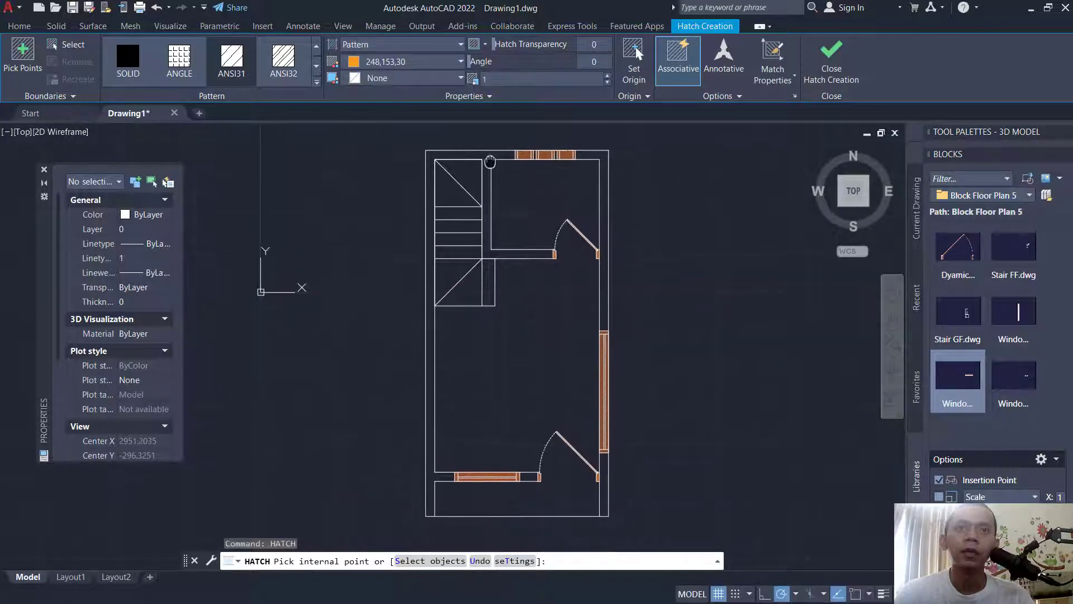
left_click(491, 155)
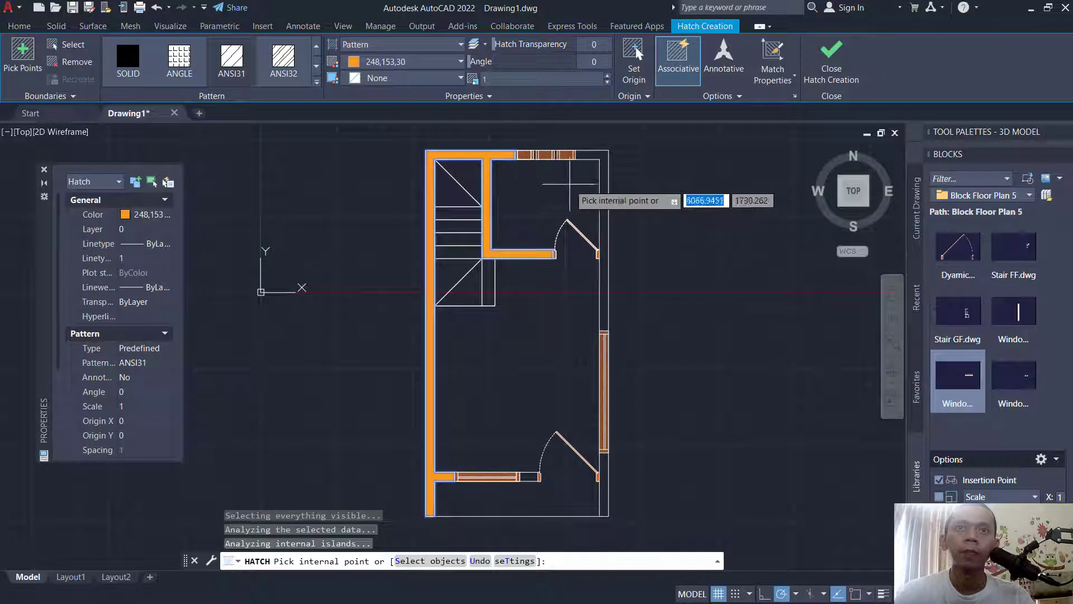
left_click(604, 162)
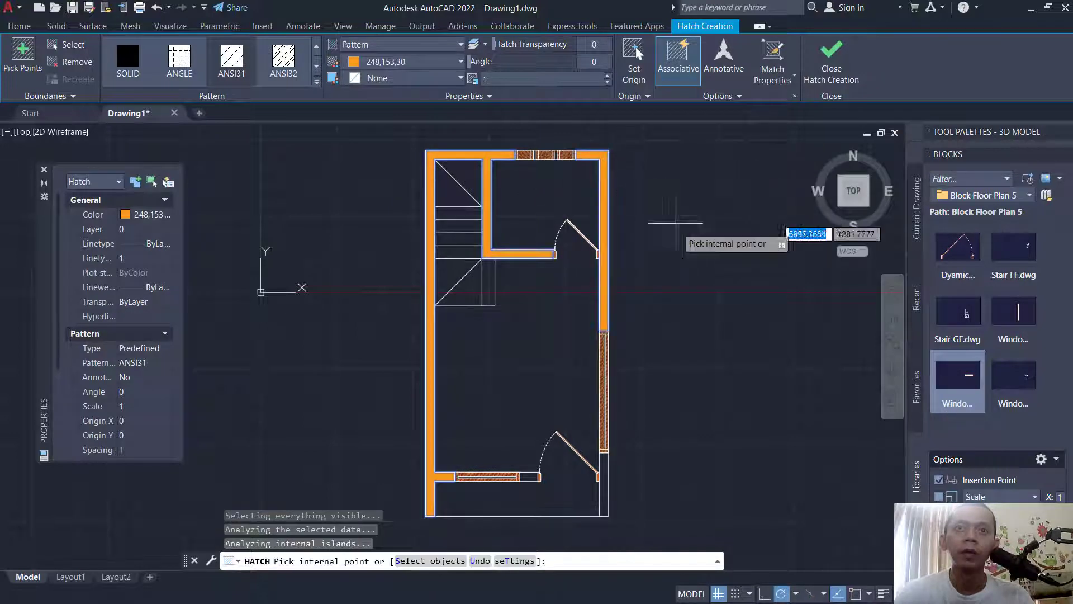
left_click(604, 492)
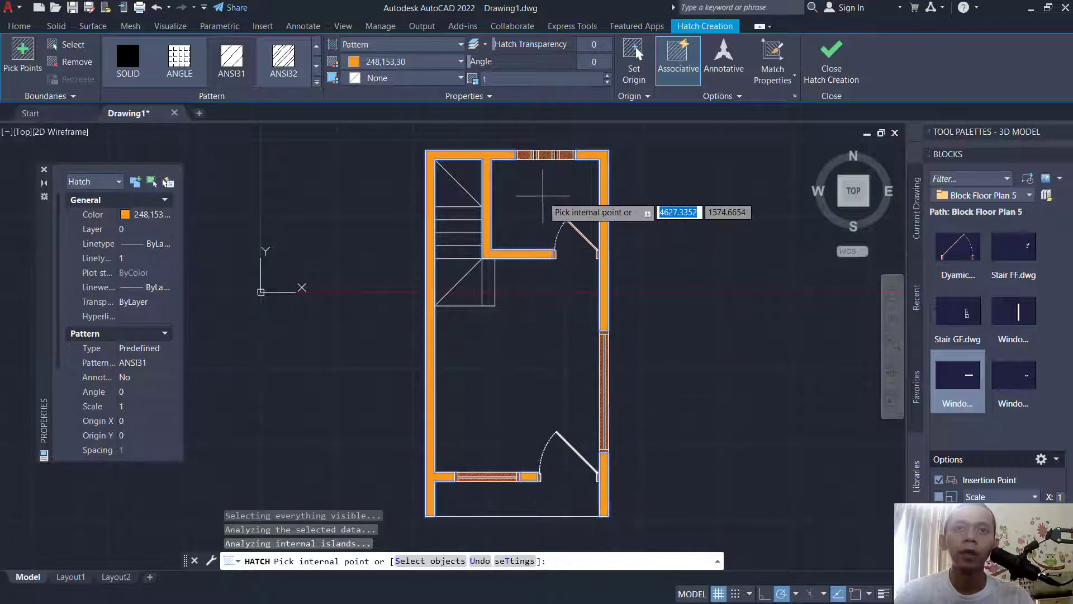
Step: Add the two narrow gaps between the small upper-wall windows to the hatch and set its scale to 10
scroll(548, 183, "up", 4)
scroll(547, 182, "up", 5)
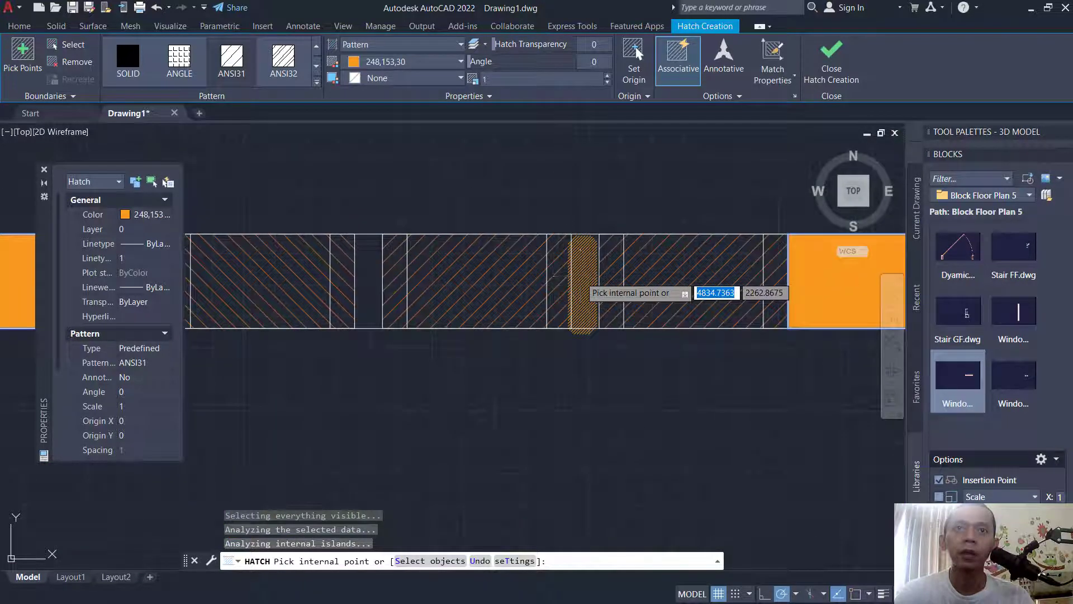
left_click(581, 276)
left_click(370, 296)
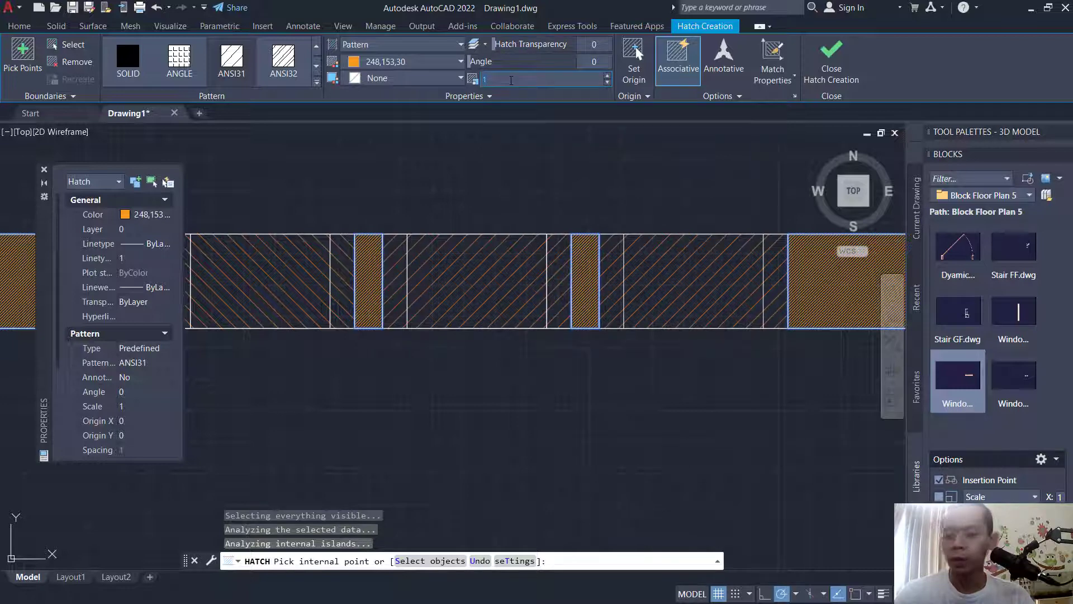
left_click(583, 151)
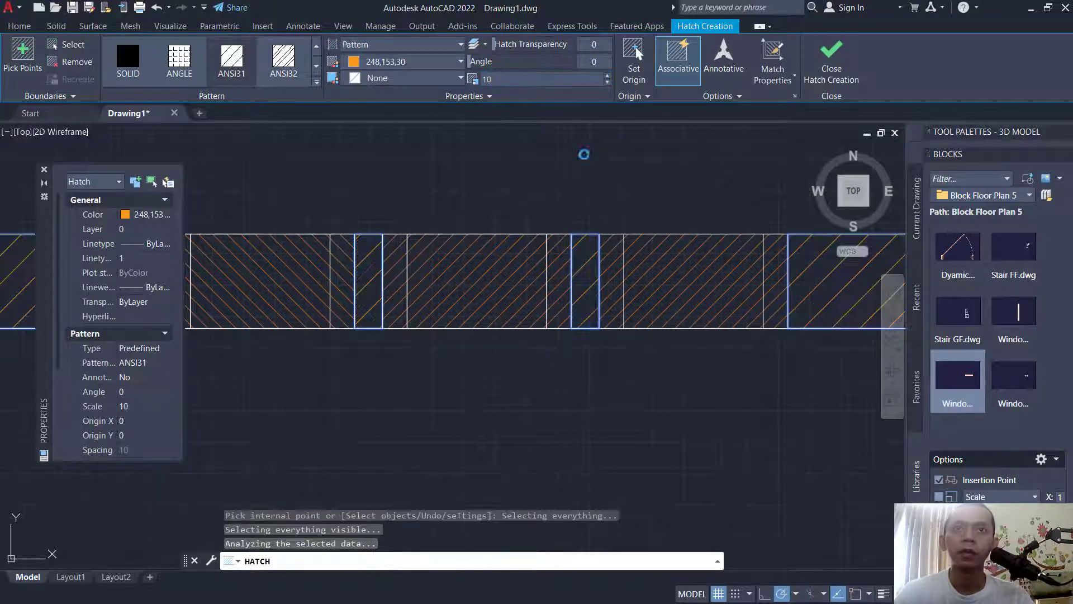
left_click(658, 324)
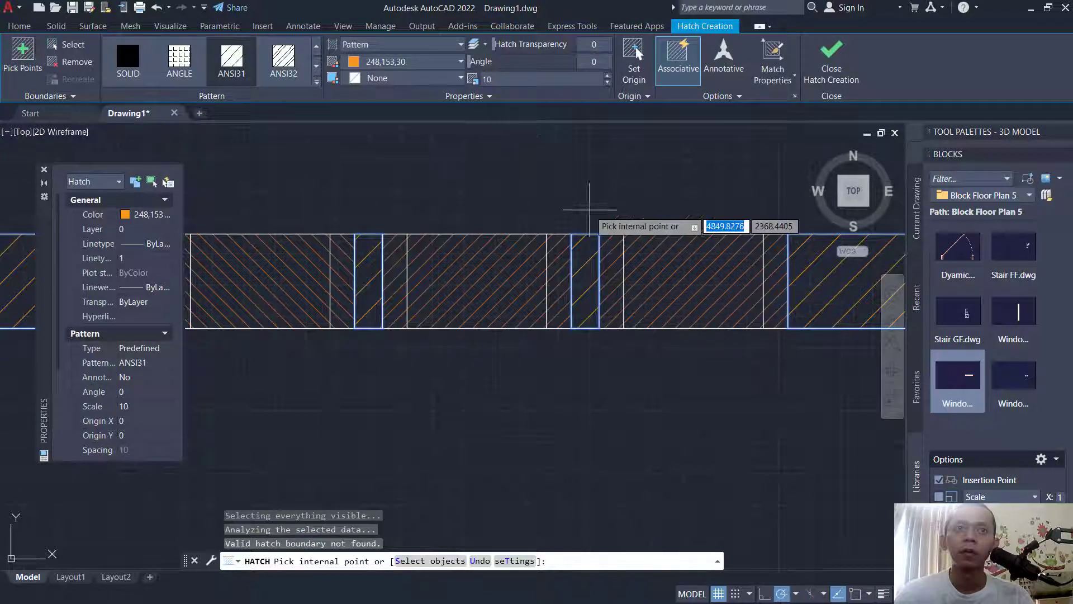
scroll(587, 215, "down", 8)
scroll(569, 239, "up", 2)
scroll(569, 239, "down", 5)
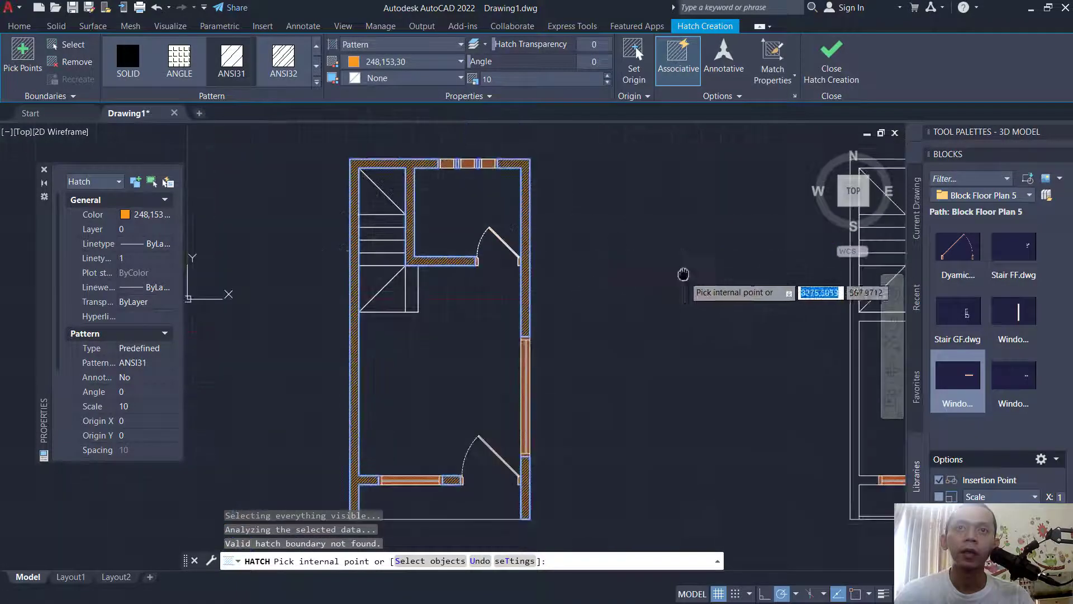
key("Return")
Step: Hatch the copied plan's walls, including the short piece beside the lower door, with orange ANSI31 at scale 10
key("Return")
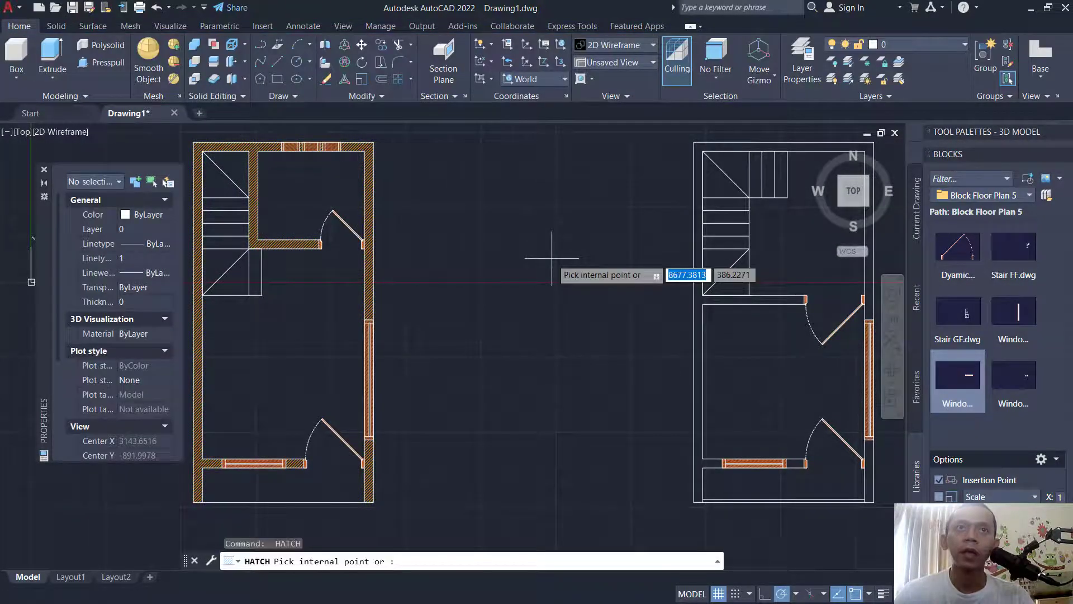
middle_click_drag(629, 306, 574, 307)
left_click(574, 305)
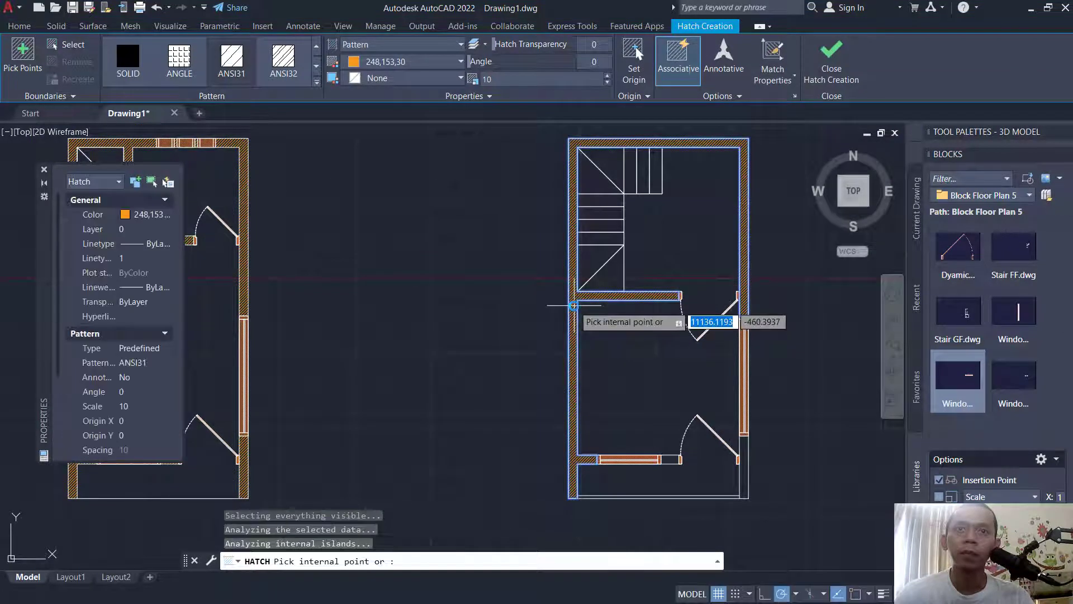
middle_click_drag(690, 407, 643, 325)
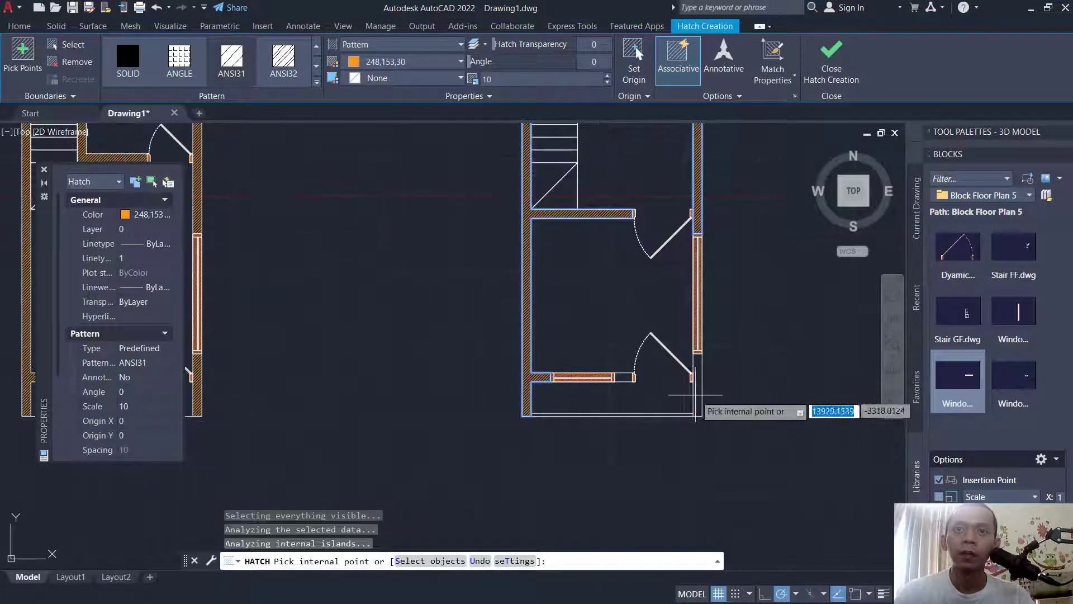
left_click(624, 378)
scroll(624, 378, "up", 2)
left_click(624, 377)
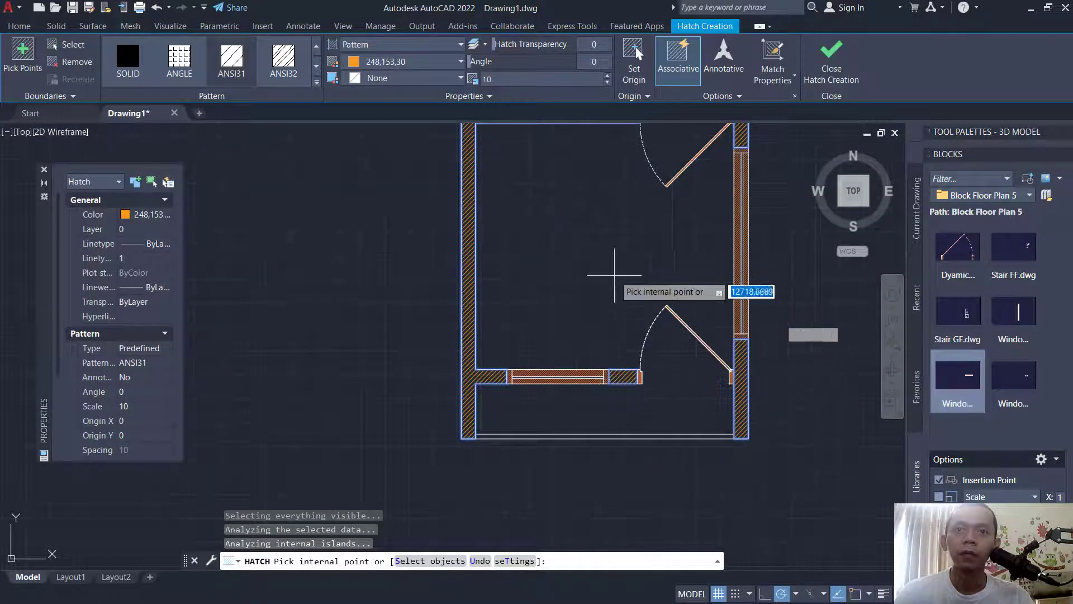
key("Return")
Step: Fill the thin strip along the copied plan's lower edge with a solid hatch in grey 147,149,152
scroll(592, 268, "down", 4)
key("Return")
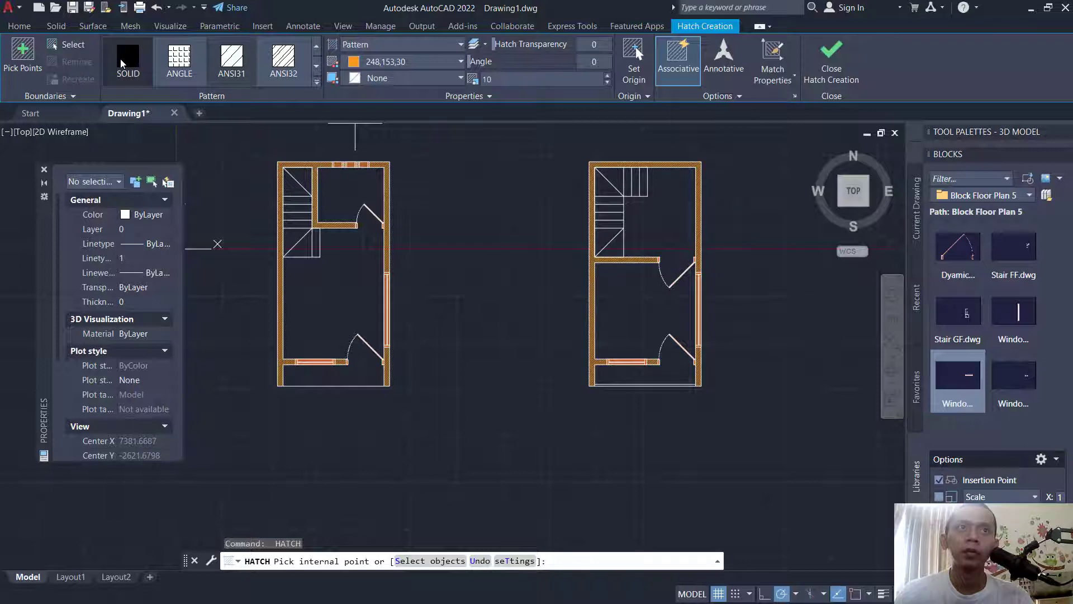
left_click(128, 59)
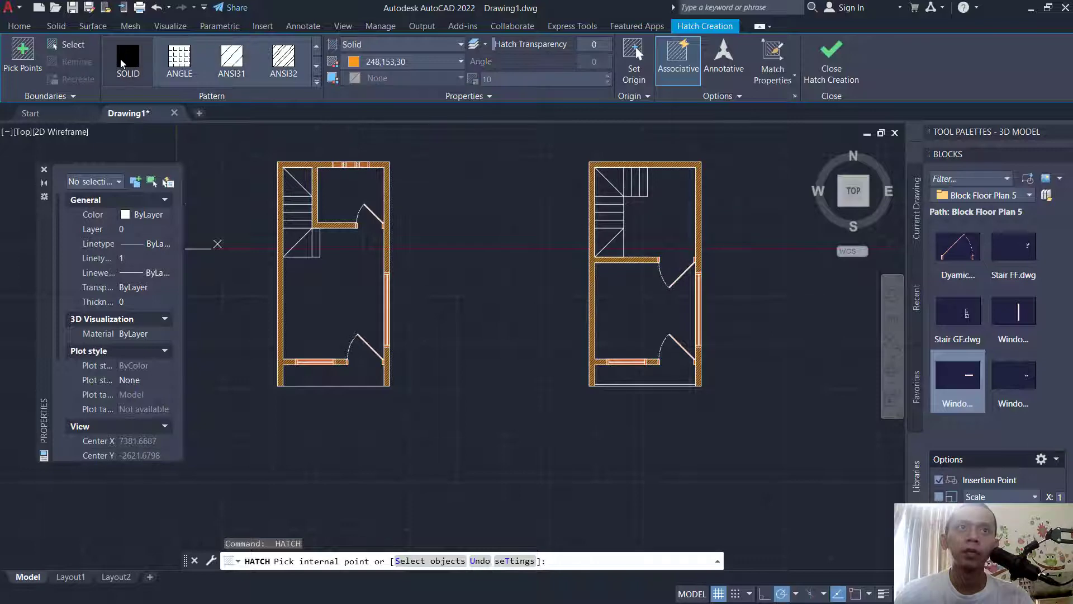
left_click(375, 63)
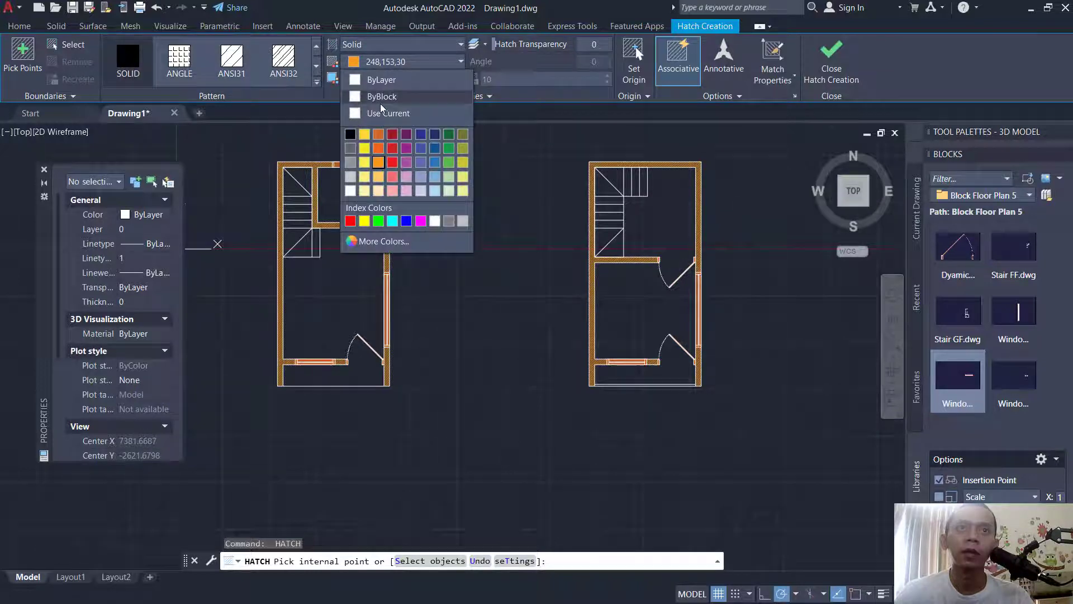
left_click(351, 163)
scroll(647, 400, "up", 6)
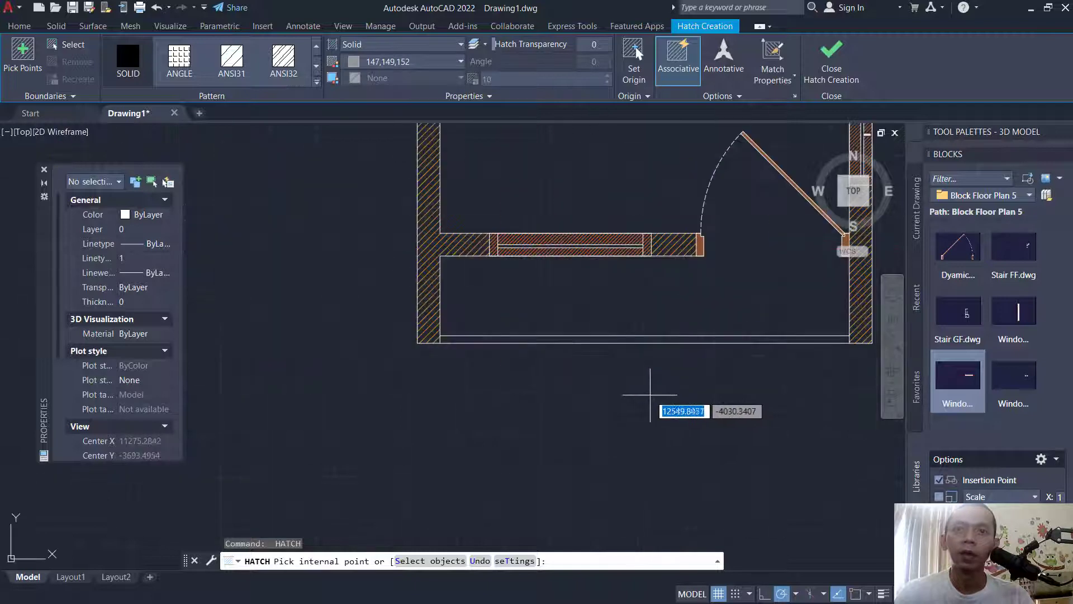
left_click(693, 338)
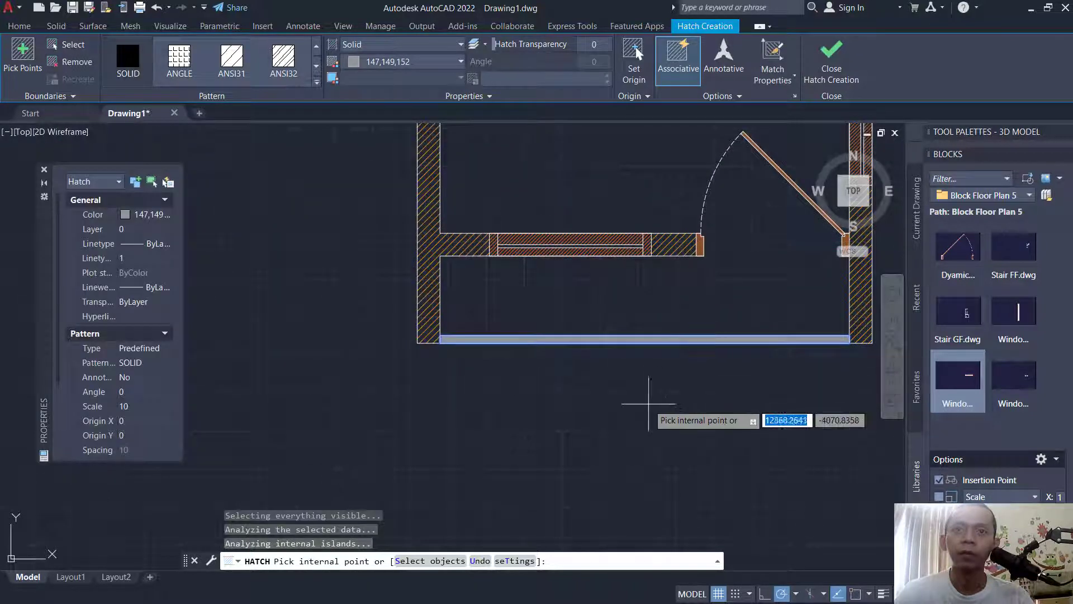
key("Return")
Step: Add the multiline text LIVING in the middle of the original plan's large lower room
scroll(618, 386, "down", 6)
middle_click_drag(458, 278, 517, 334)
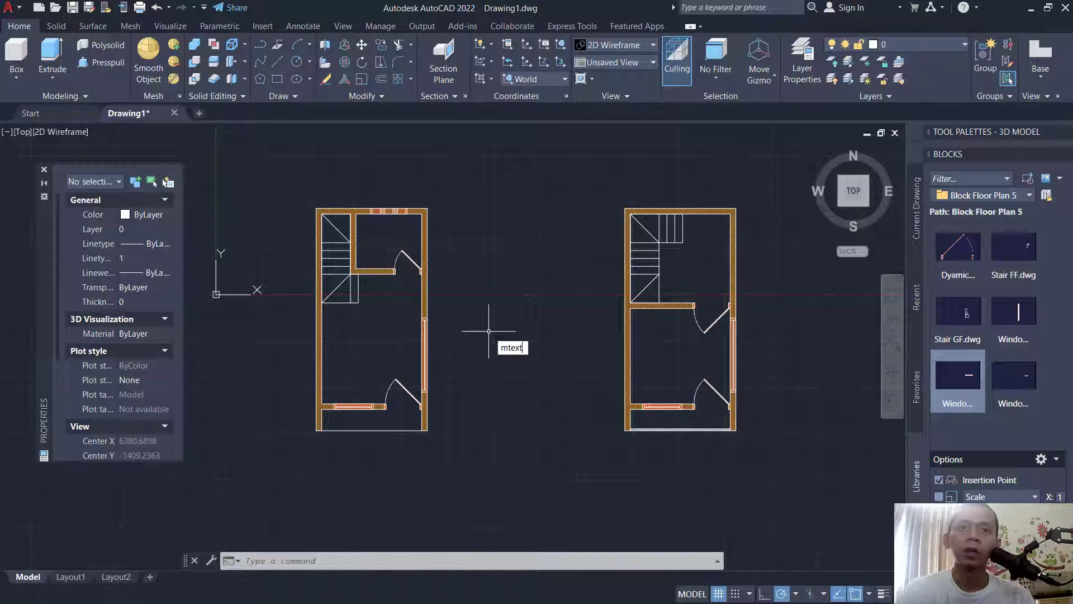
key("Return")
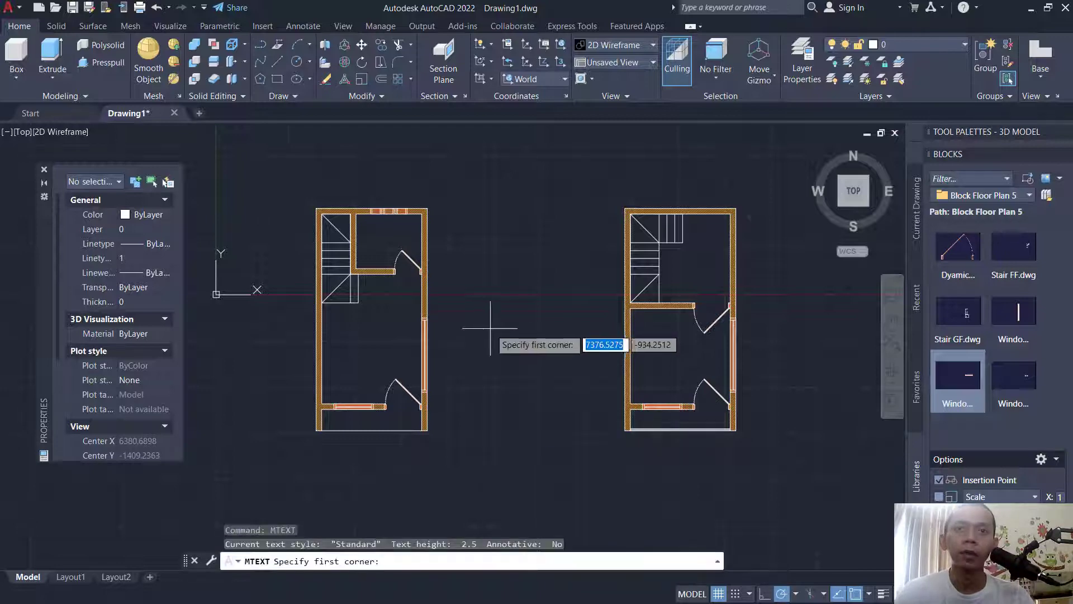
scroll(410, 349, "up", 3)
left_click(437, 314)
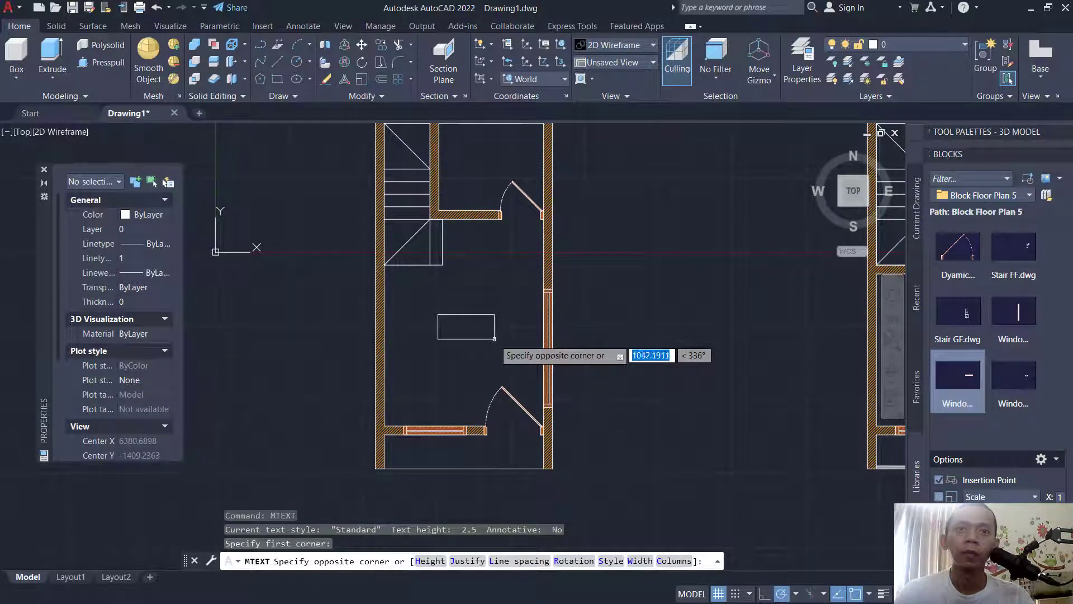
left_click(495, 338)
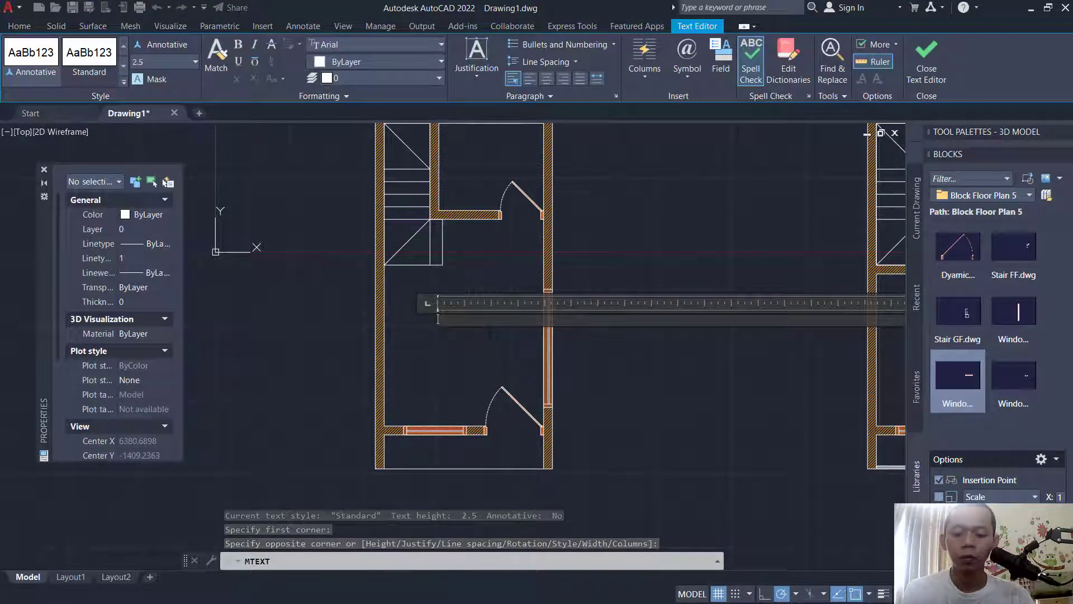
type("ING")
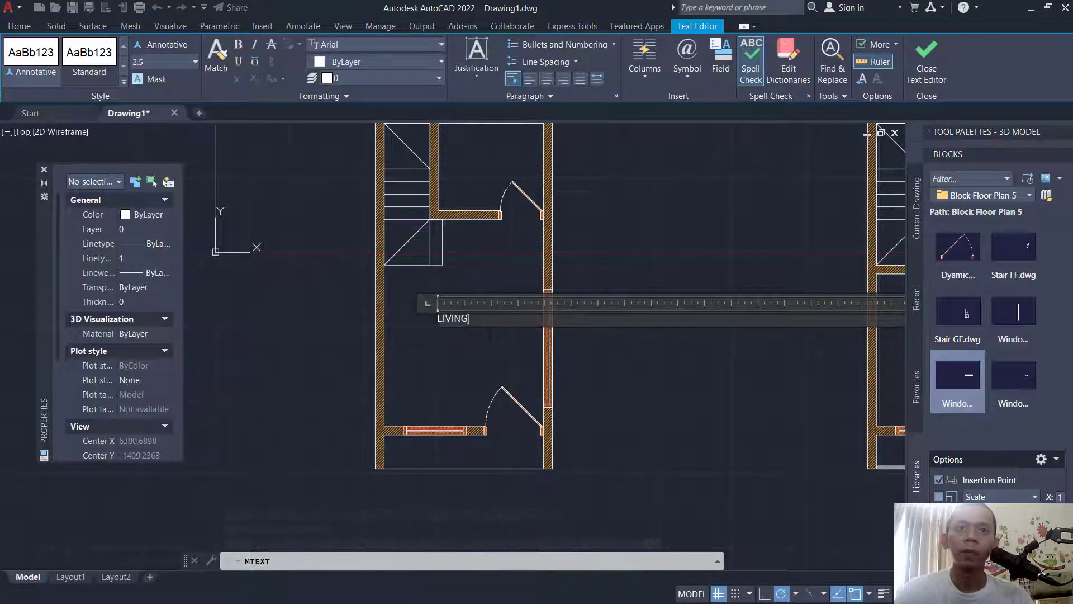
left_click(664, 370)
Step: Set the text height of the LIVING label to 150
left_click(501, 329)
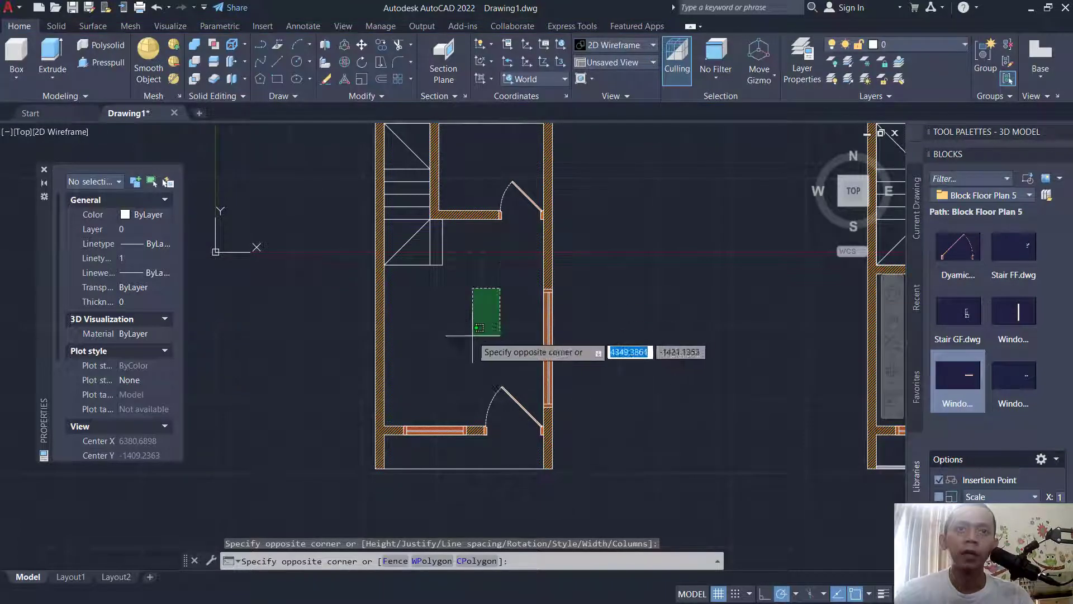
left_click(423, 348)
scroll(431, 320, "up", 8)
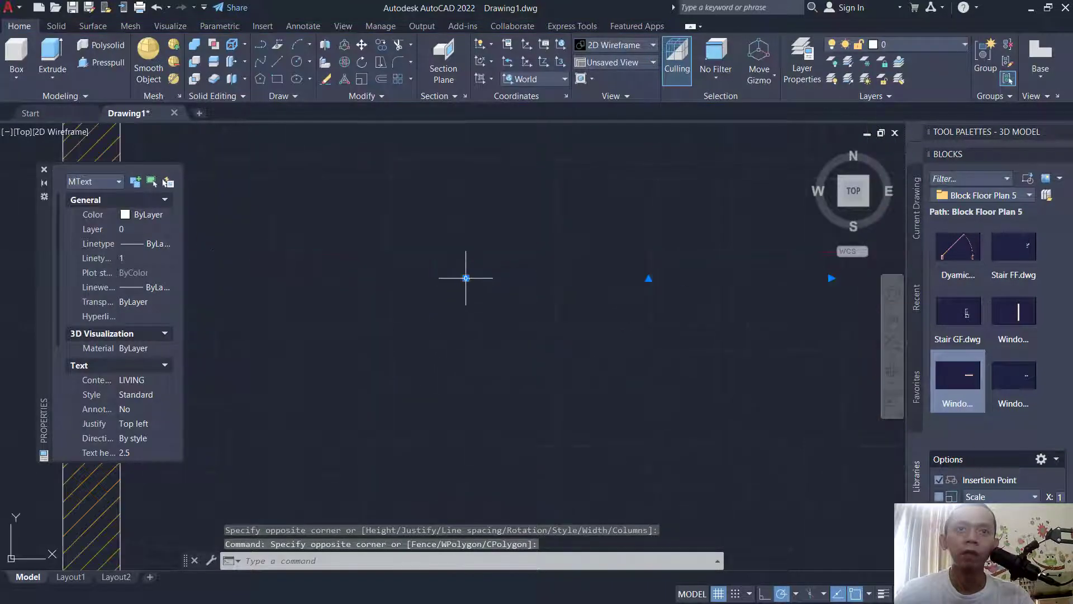
scroll(474, 304, "down", 6)
left_click(135, 455)
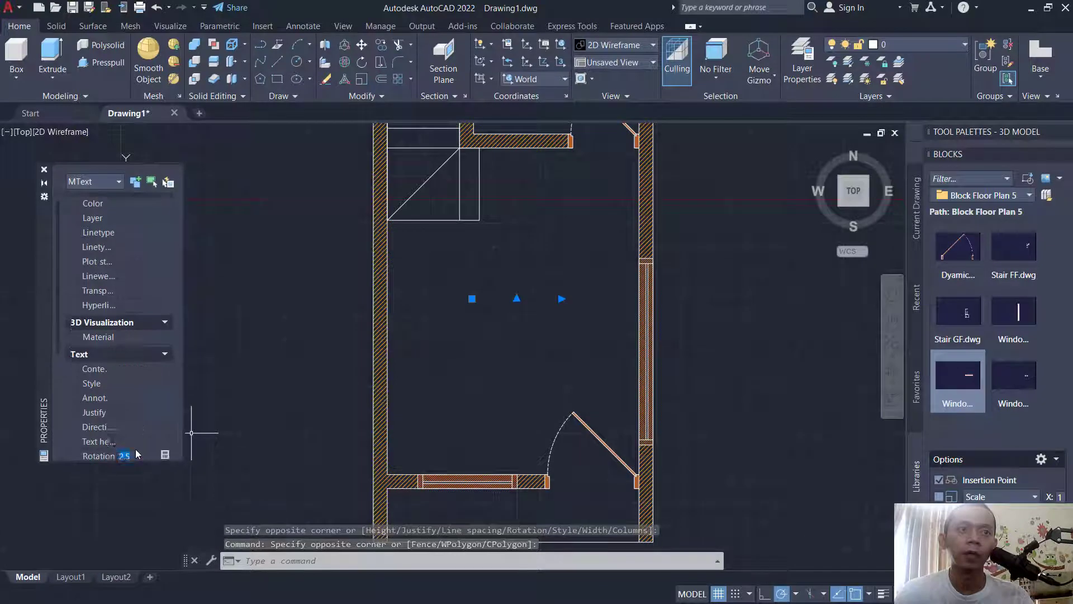
type("150")
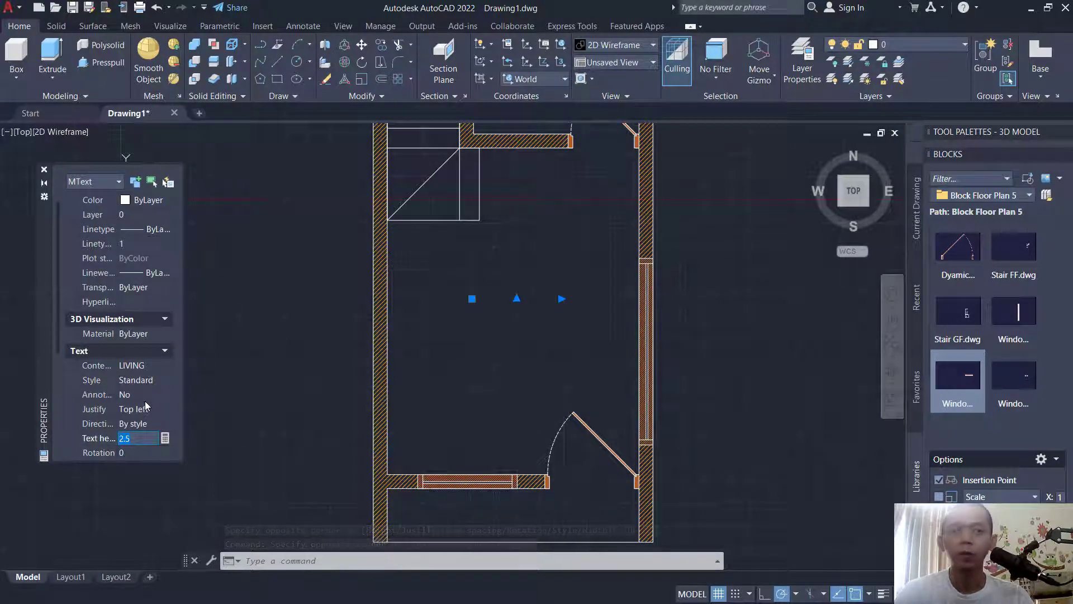
key("Return")
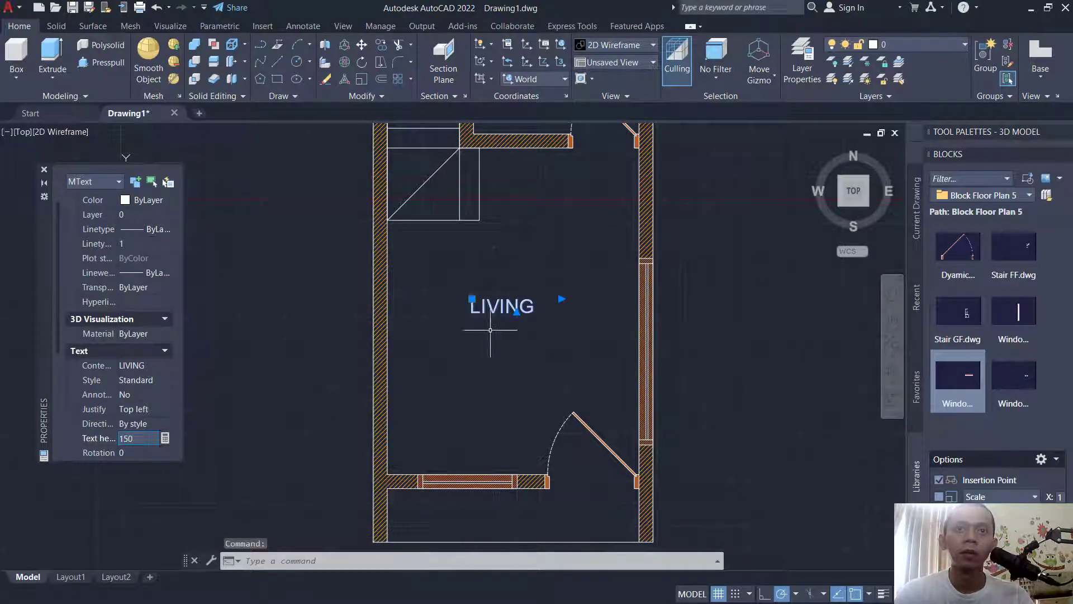
scroll(490, 330, "down", 3)
left_click_drag(551, 337, 643, 337)
key("Escape")
Step: Copy the LIVING label into the small upper room of the original plan
middle_click_drag(665, 353, 632, 329)
type("co")
key("Return")
left_click(499, 347)
left_click(436, 405)
key("Return")
left_click(505, 385)
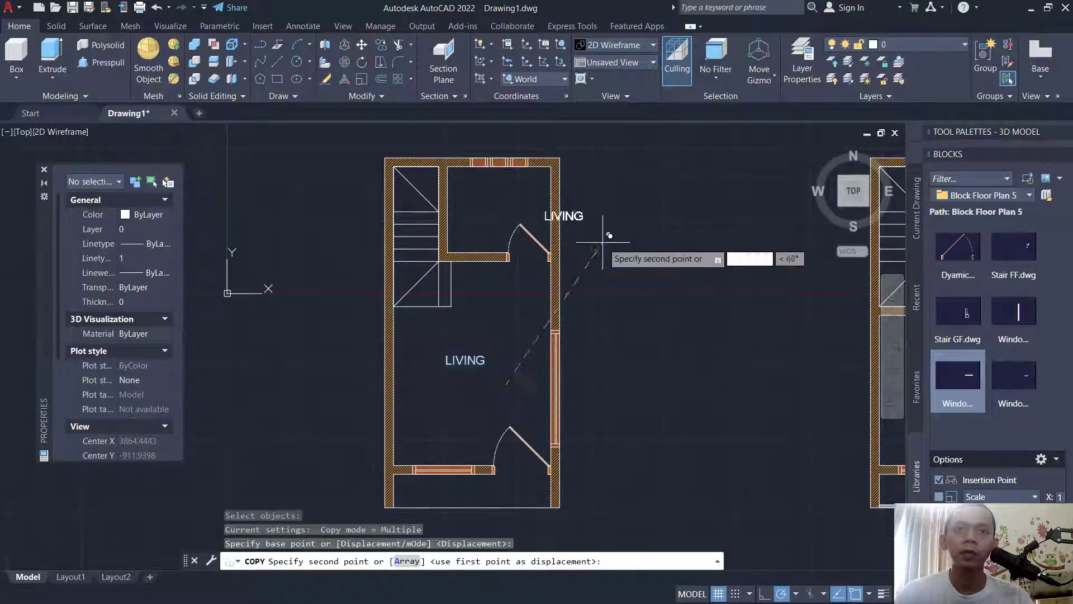
left_click(539, 232)
Step: Place two more copies of the LIVING label in the copied plan, one in the lower room and one in the upper room
scroll(611, 300, "down", 4)
scroll(625, 307, "up", 4)
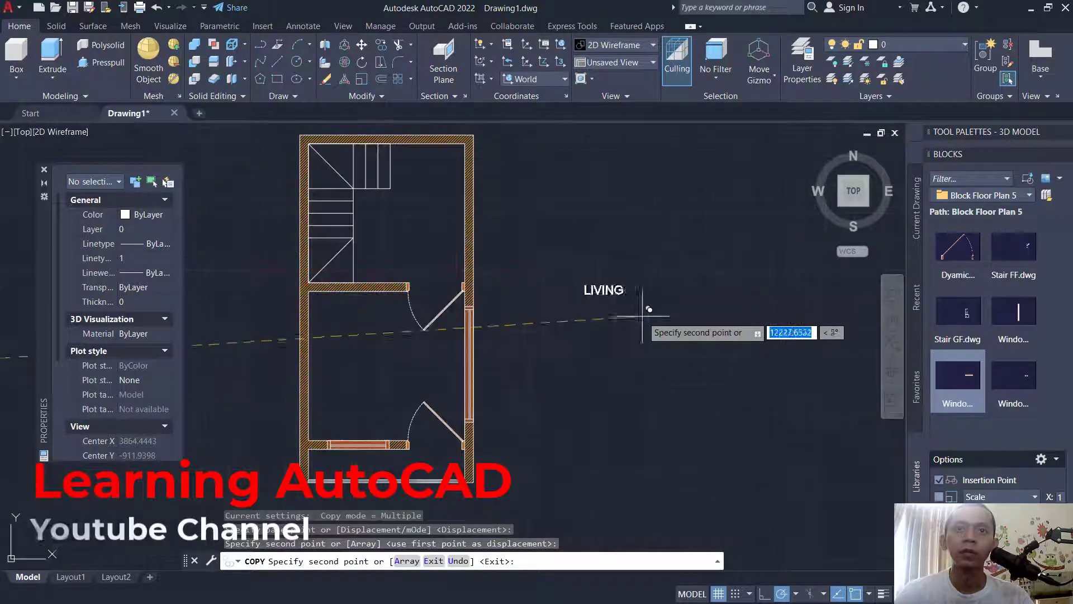
left_click(424, 382)
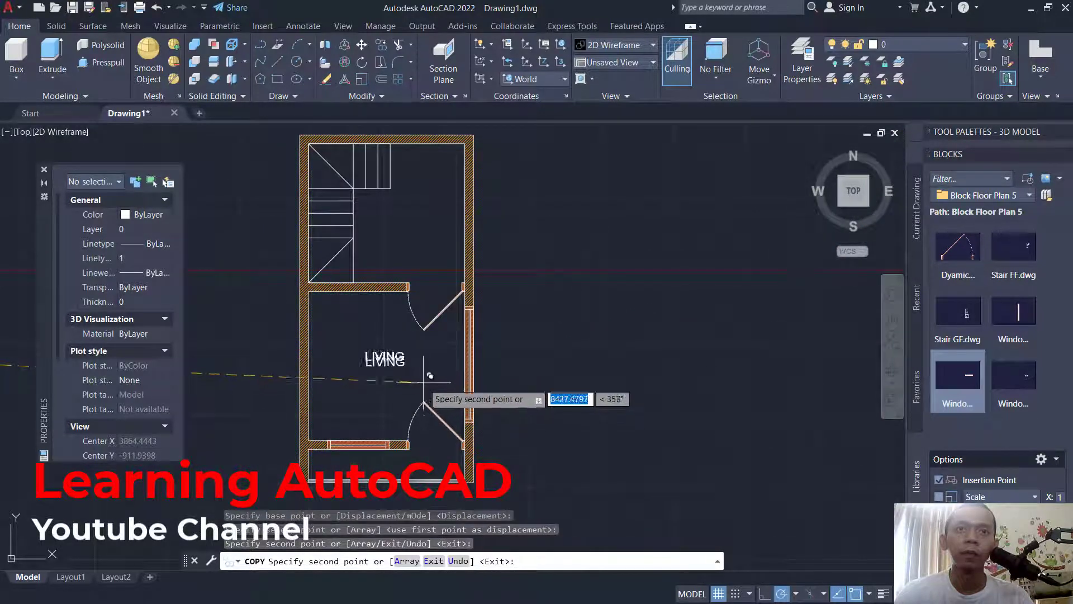
middle_click_drag(424, 382, 573, 418)
left_click(605, 283)
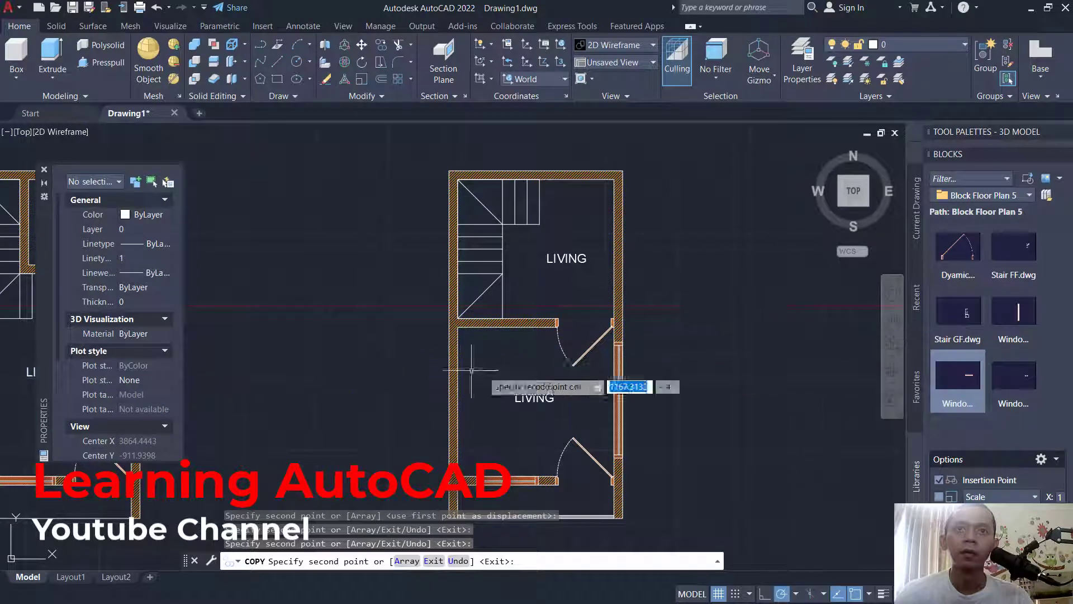
key("Return")
middle_click_drag(472, 370, 527, 352)
middle_click_drag(346, 331, 369, 345)
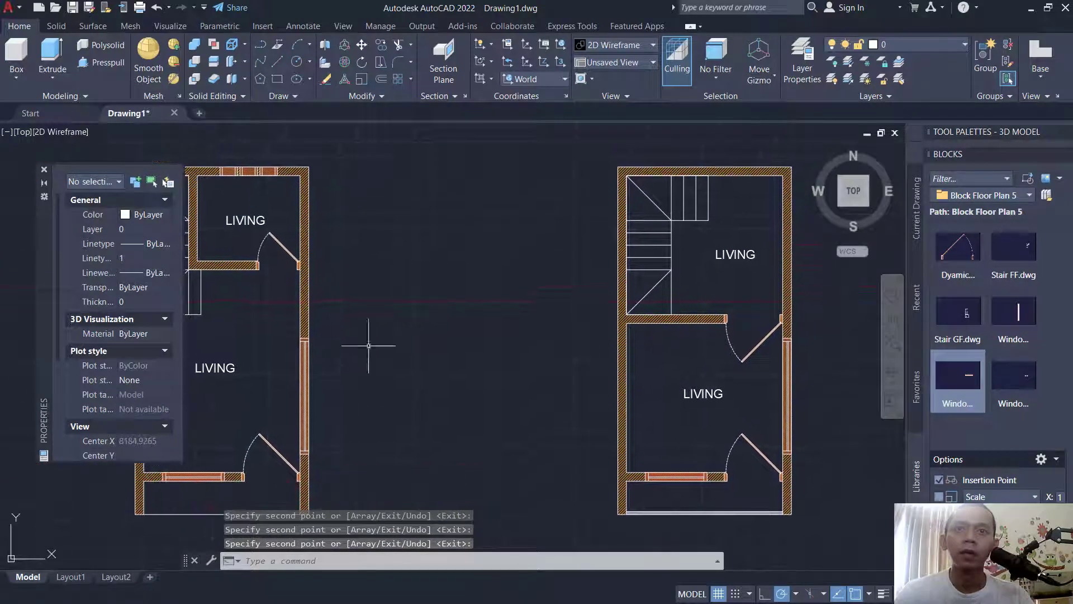
Step: Change the copied plan's lower-room label to BEDROOM and the original plan's small upper-room label to TOILET
double_click(699, 394)
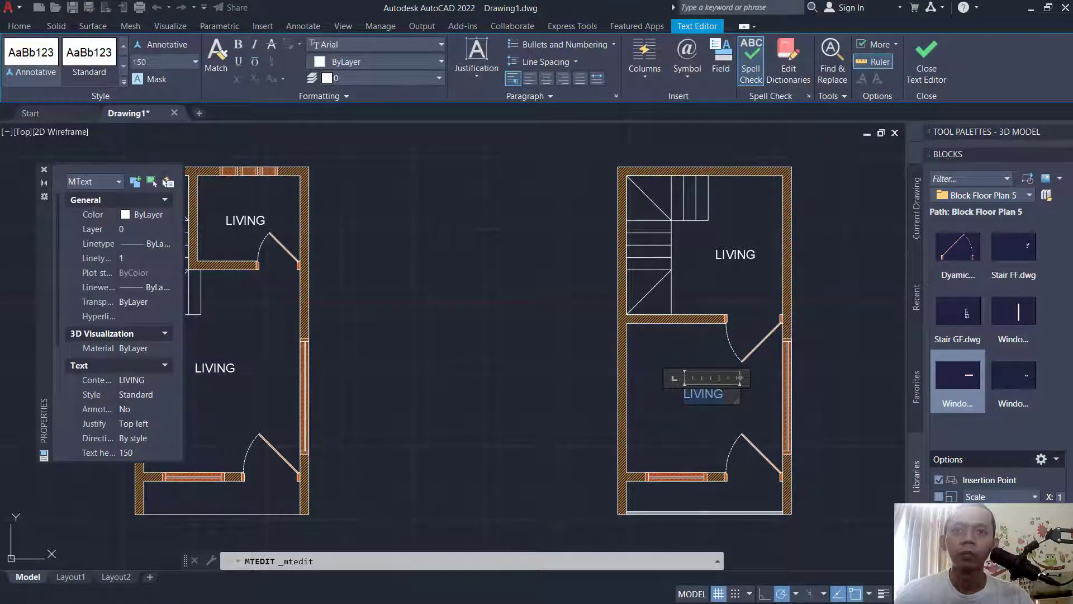
type("BEDROOM")
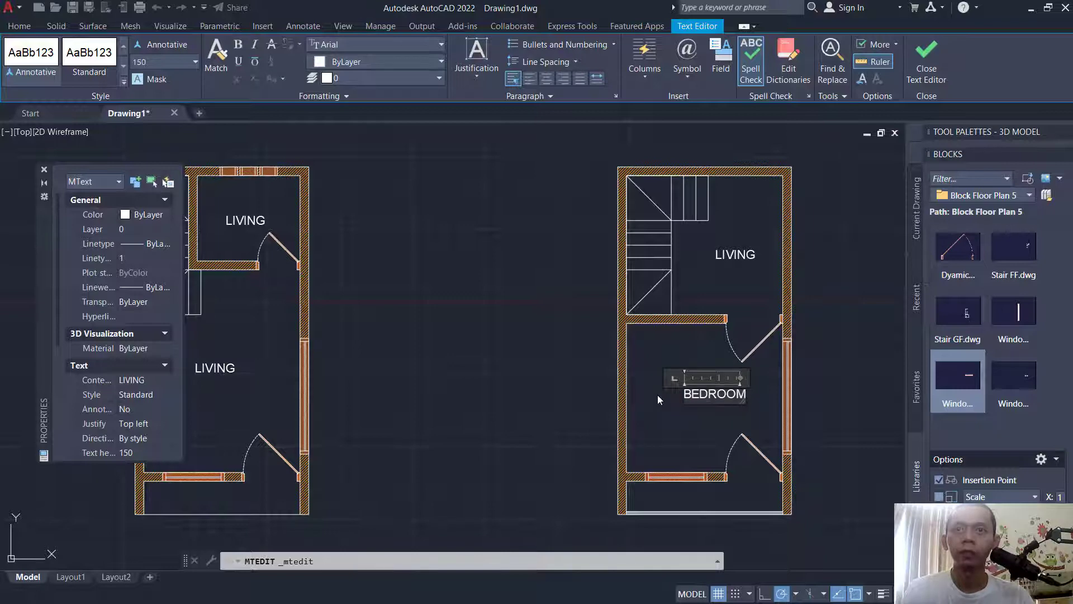
left_click(784, 397)
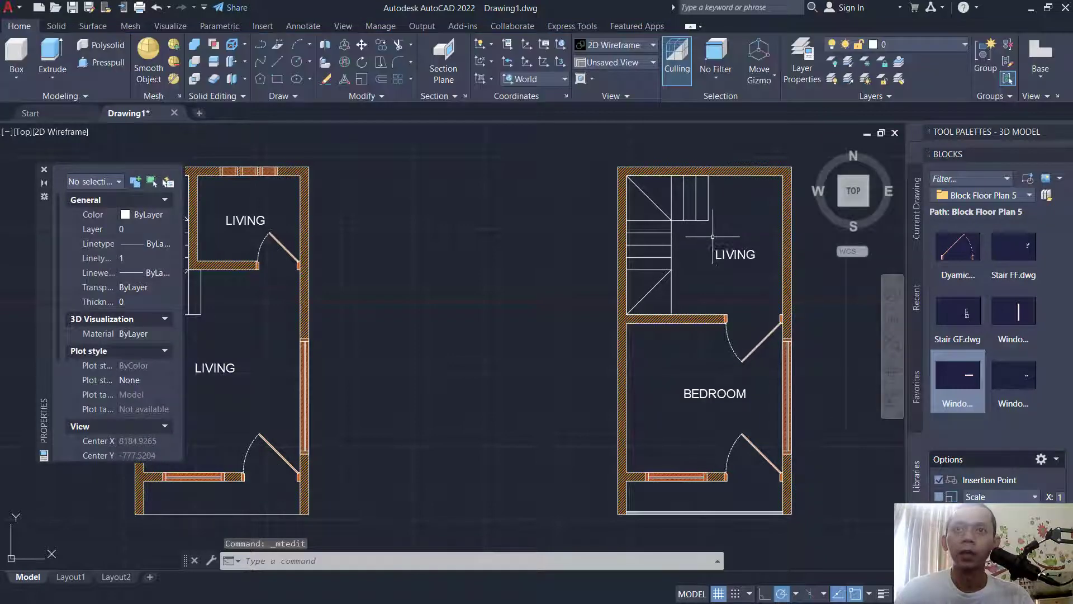
left_click(735, 254)
double_click(735, 254)
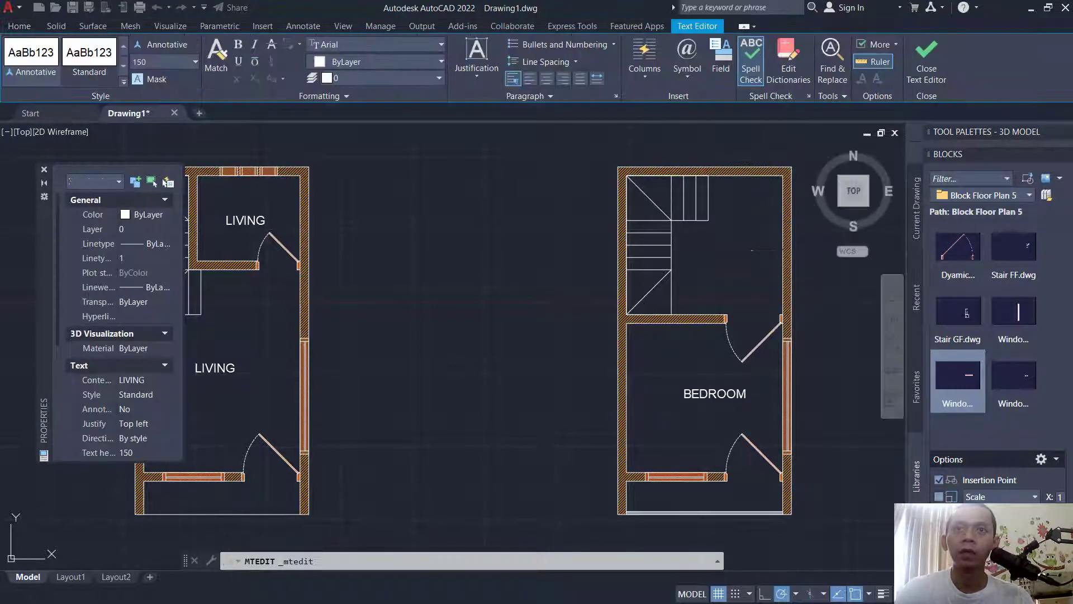
double_click(304, 231)
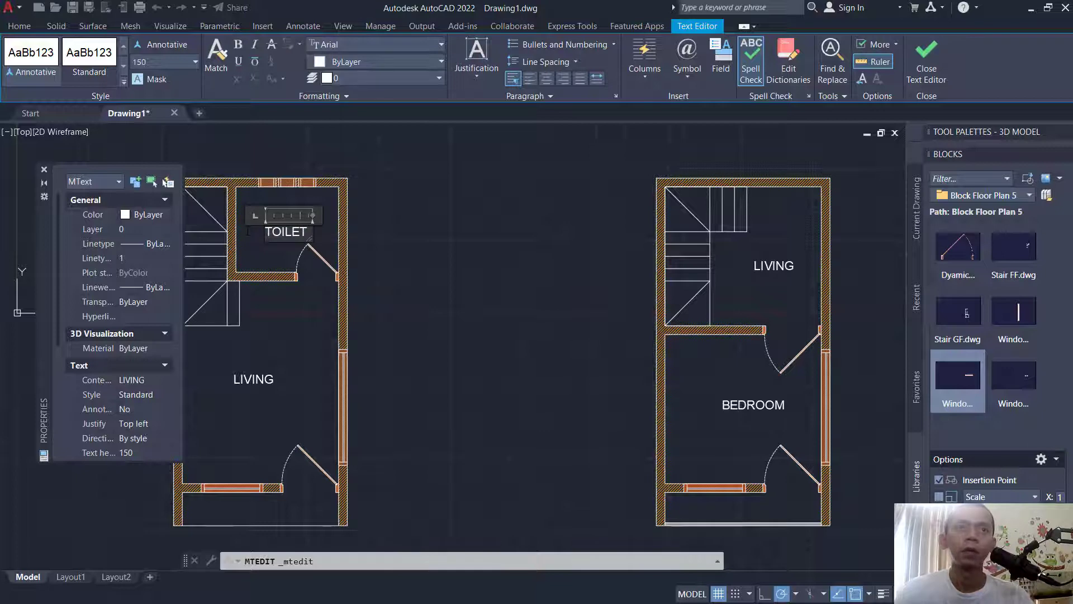
left_click(542, 293)
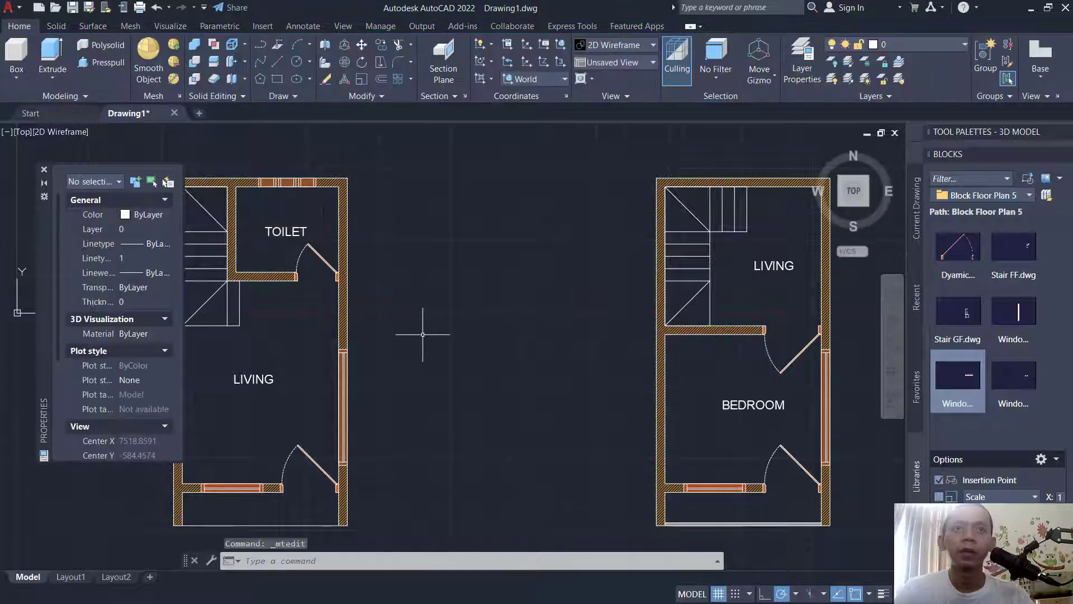
Step: Set the color of all four room labels in both plans to Cyan
scroll(432, 338, "down", 2)
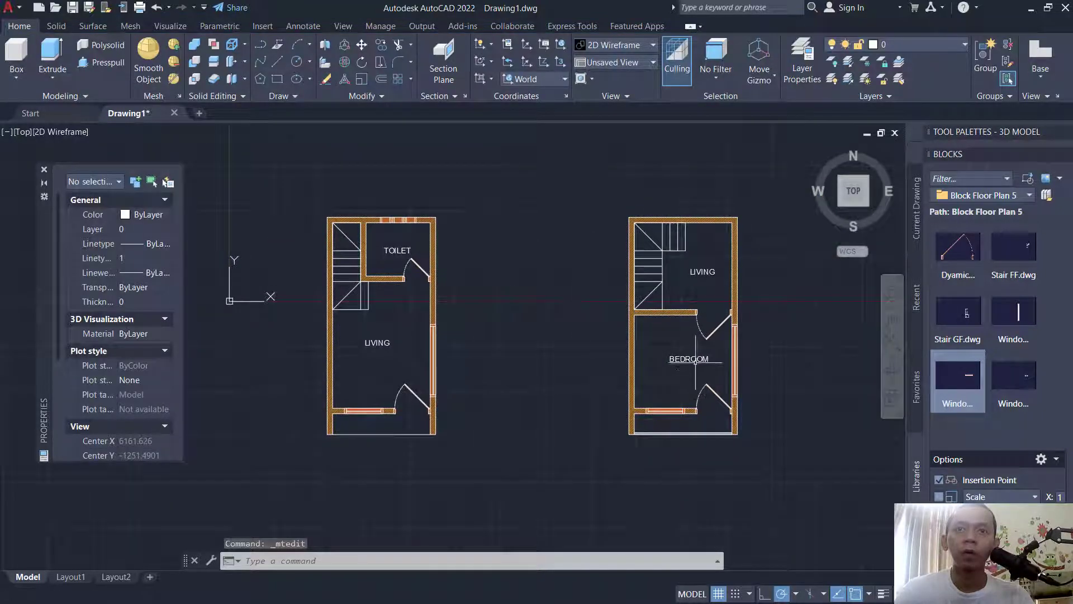
left_click(695, 360)
left_click(707, 271)
left_click(398, 250)
left_click(378, 341)
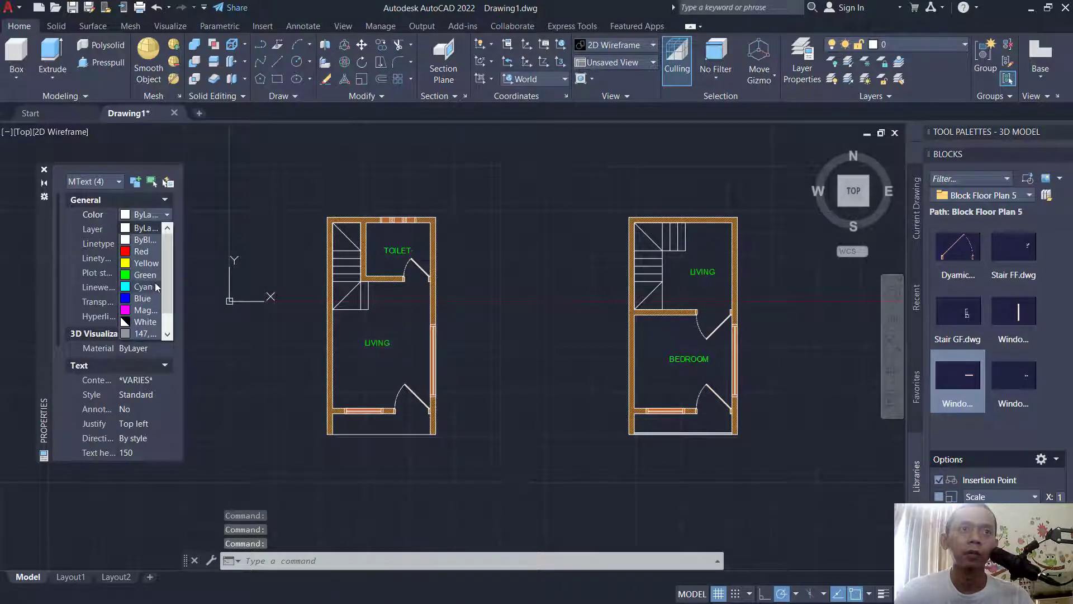
left_click(150, 283)
key("Escape")
Step: Copy the original plan's LIVING label to just below the plan, near its lower-left corner
mouse_move(480, 376)
middle_mouse_down()
mouse_move(519, 340)
mouse_move(541, 347)
middle_mouse_up()
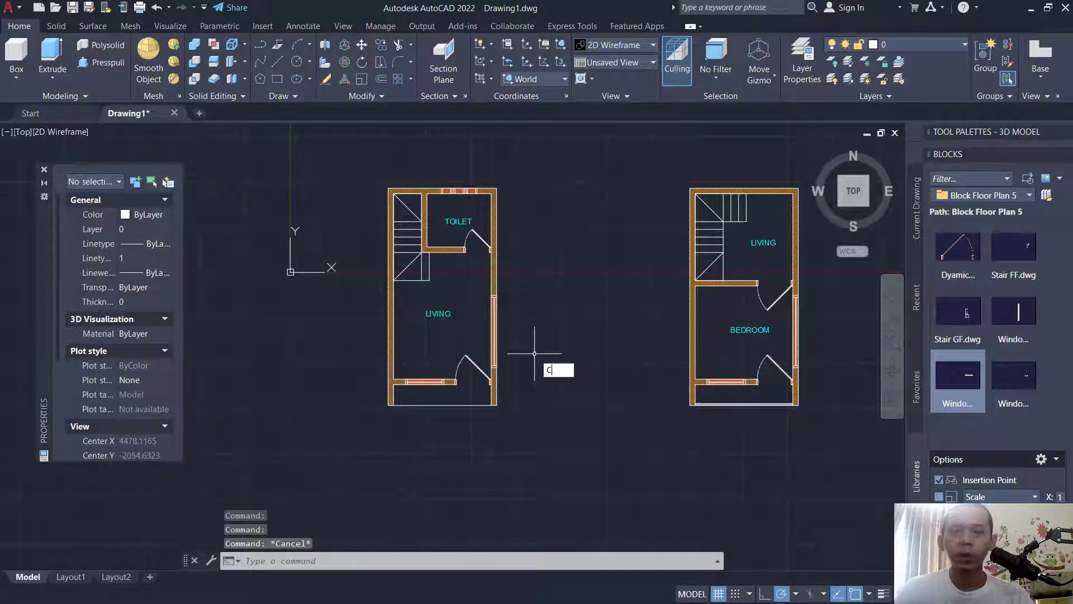
type("o")
key("Return")
left_click(442, 315)
key("Return")
left_click(584, 327)
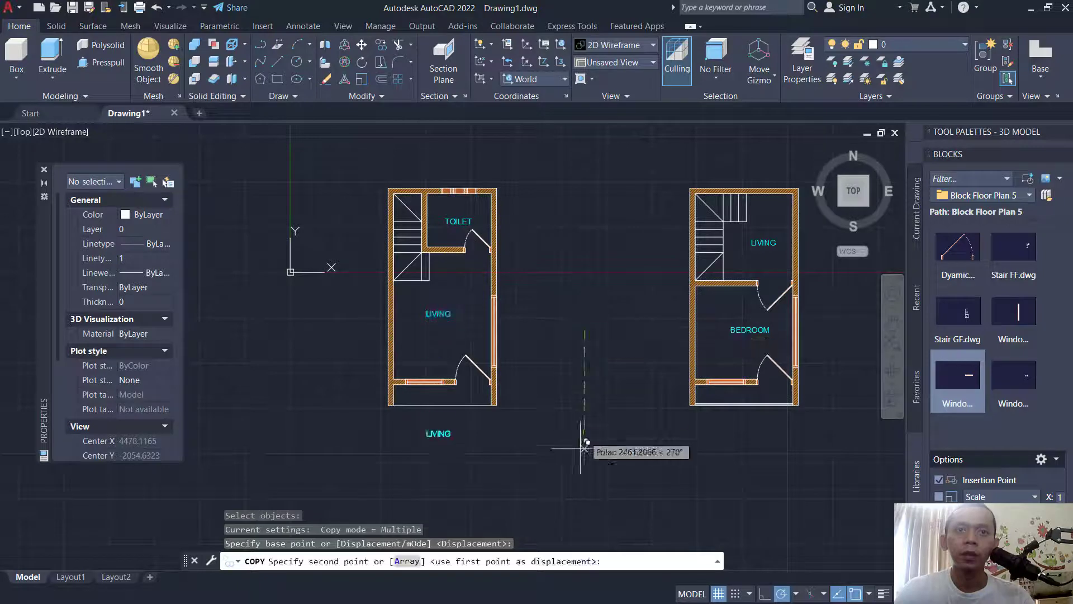
left_click(546, 446)
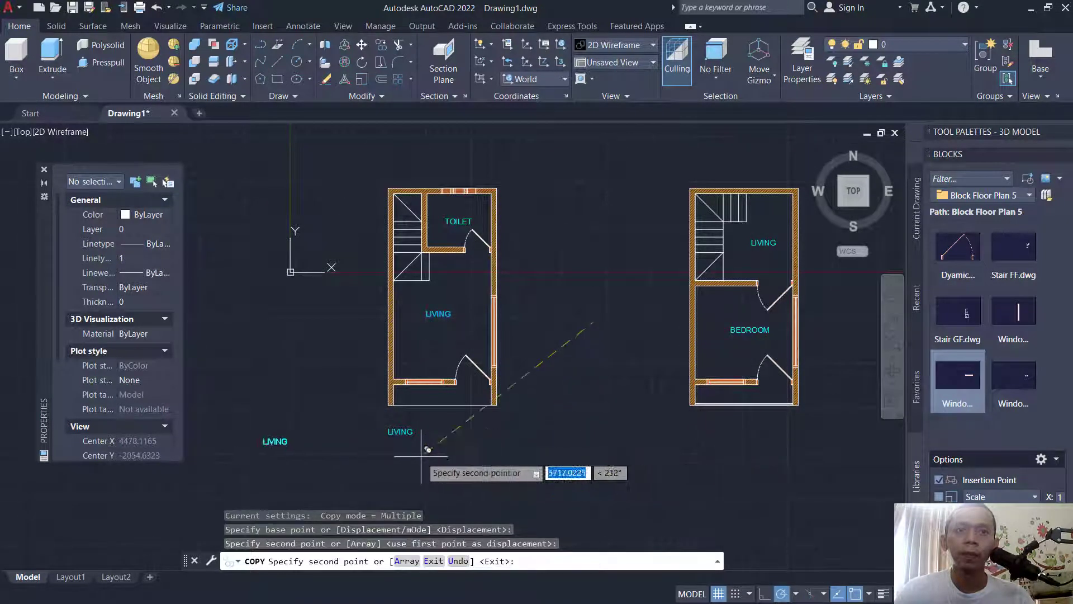
middle_click_drag(421, 457, 496, 435)
key("Escape")
Step: Replace the label below the original plan with a bold, underlined FLOOR PLAN GF and widen its text box to fit one line
double_click(481, 410)
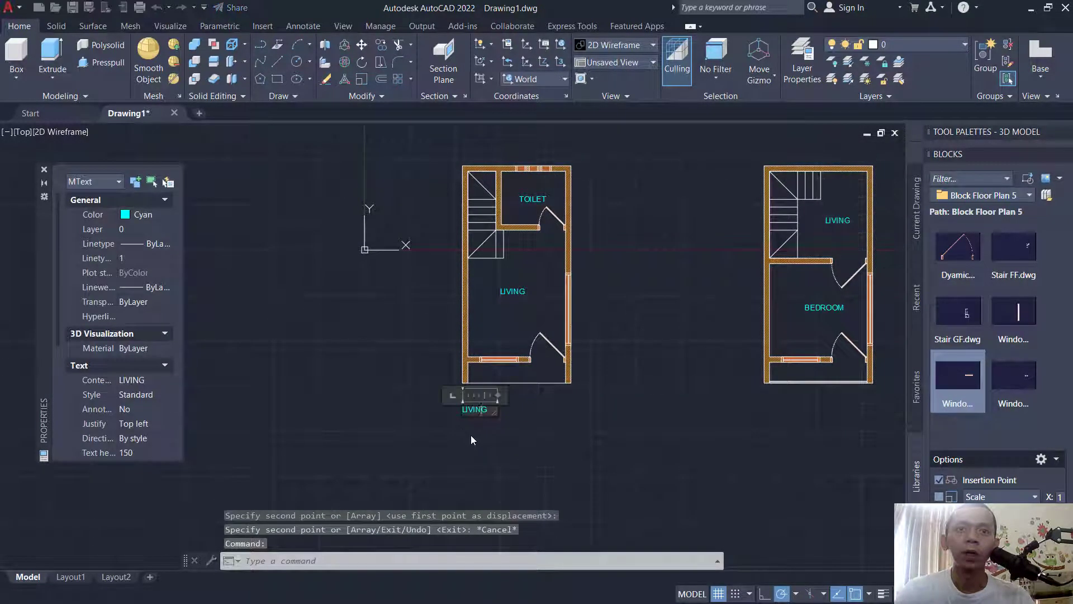
key("ctrl+a")
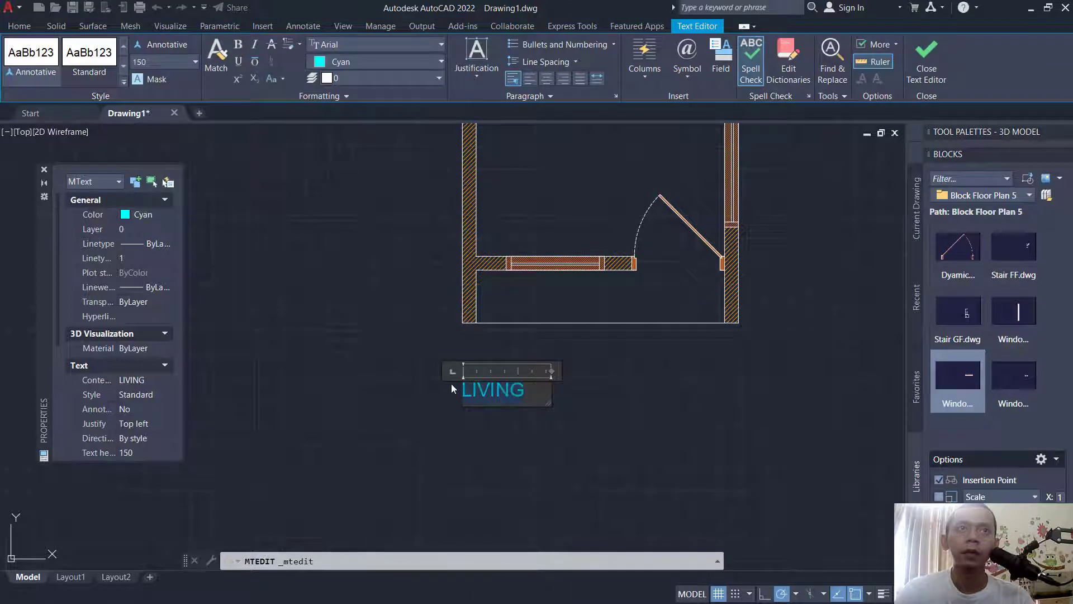
left_click(239, 43)
left_click(240, 60)
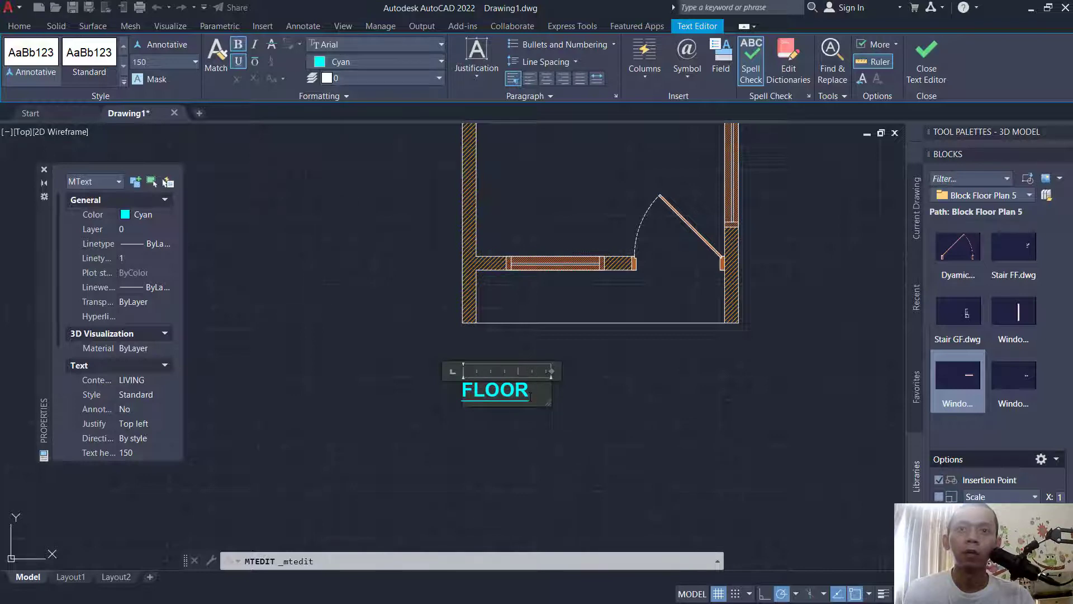
type("LAN GF")
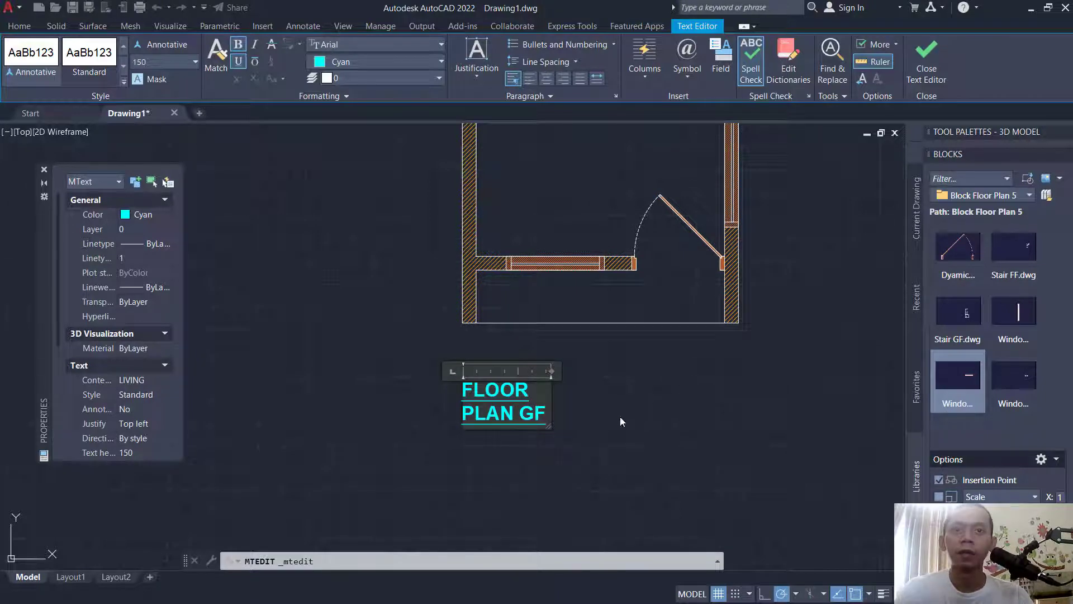
left_click_drag(547, 429, 620, 424)
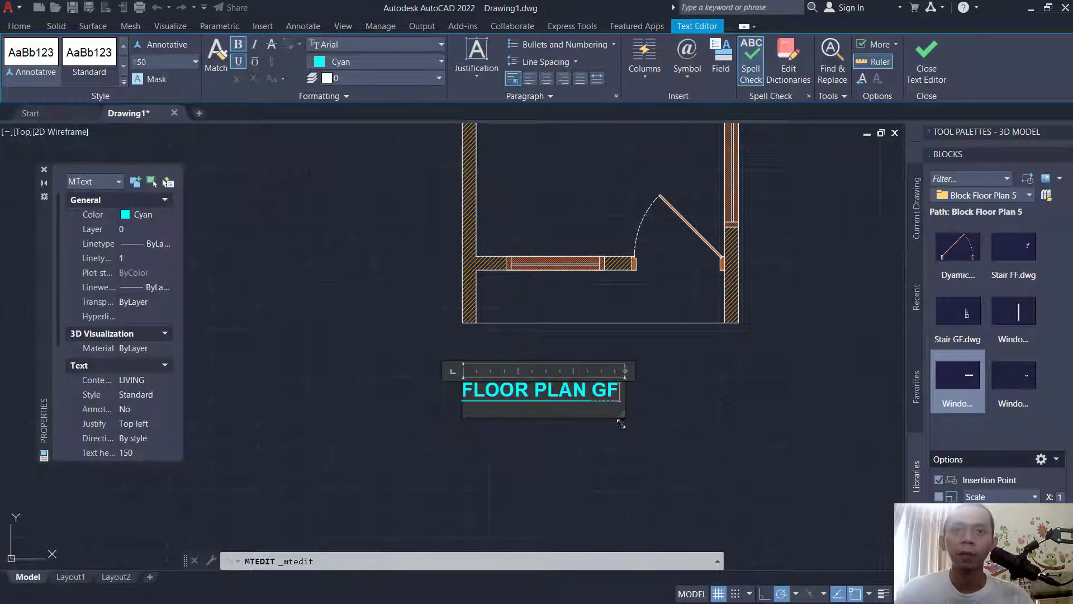
left_click(666, 405)
Step: Copy the original plan's LIVING label to directly beneath the FLOOR PLAN GF title
scroll(666, 405, "down", 2)
type("co")
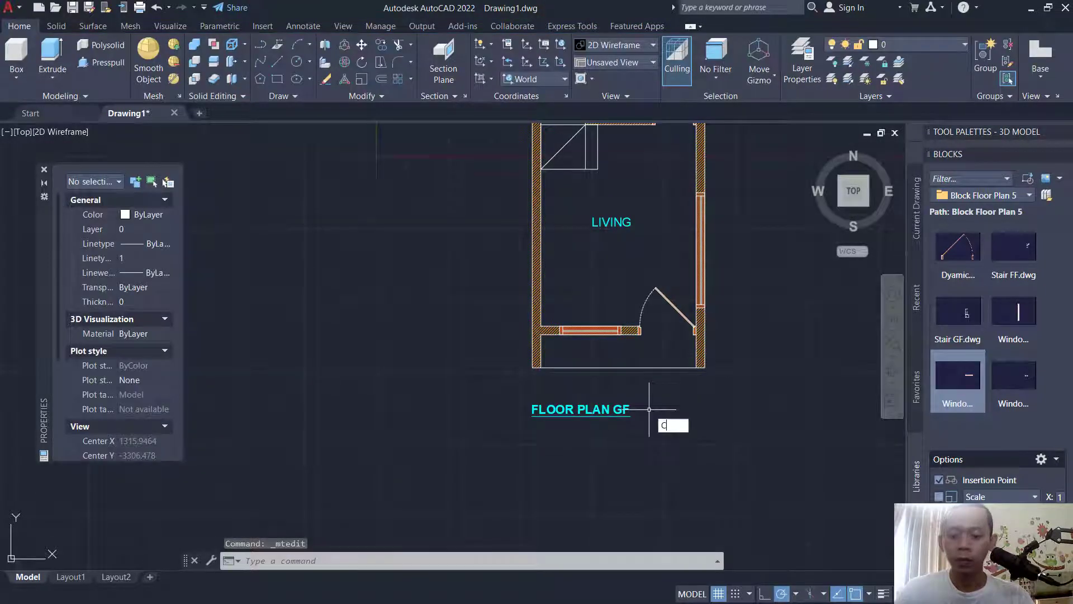
key("Return")
left_click(611, 222)
key("Return")
left_click(768, 350)
middle_click_drag(705, 553, 692, 499)
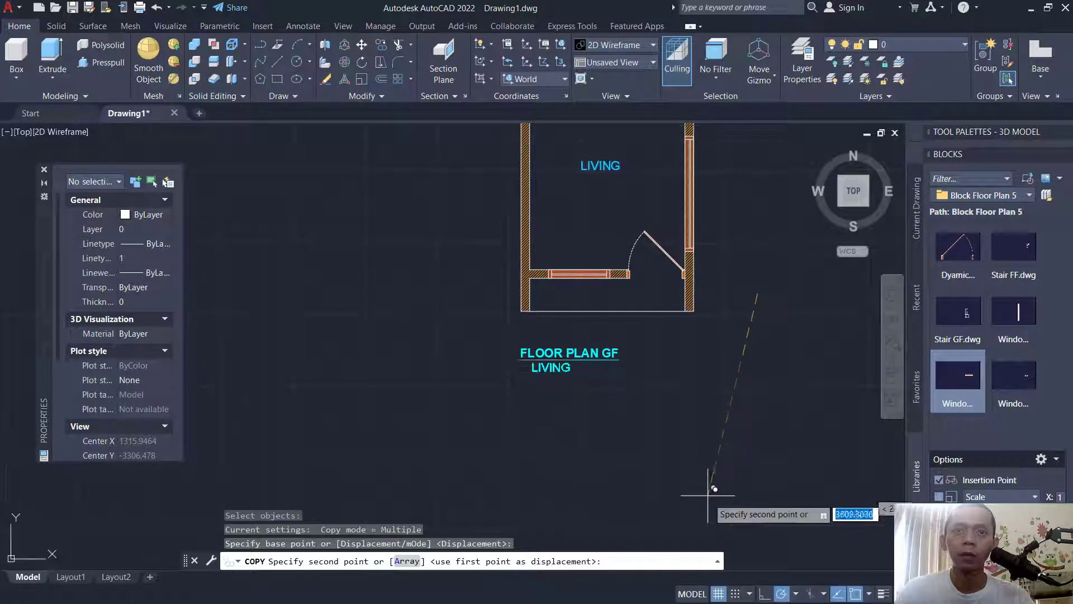
left_click(698, 499)
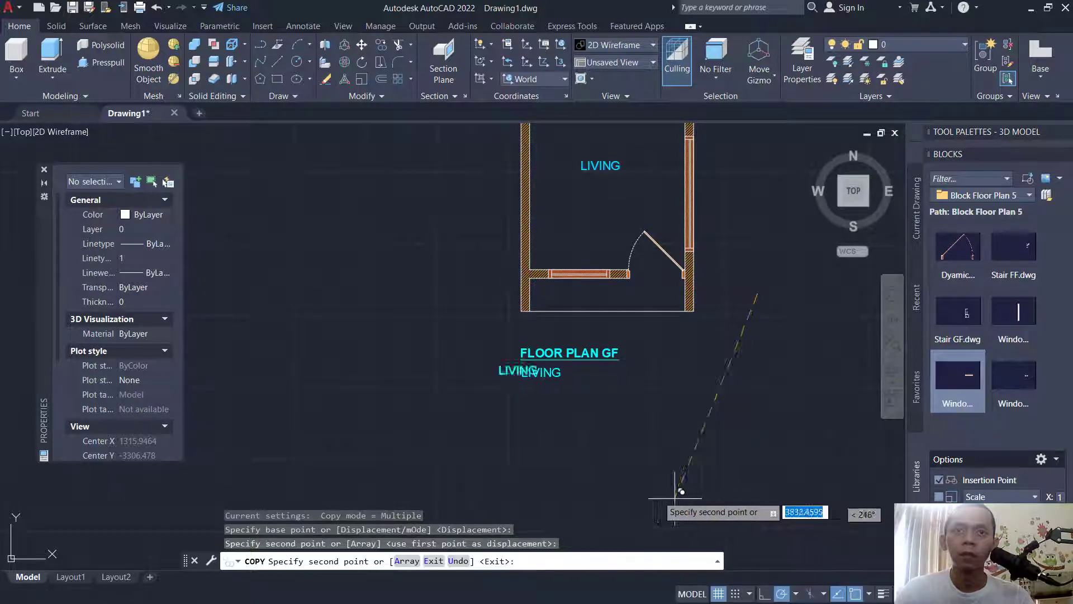
key("Escape")
Step: Change the LIVING label beneath the FLOOR PLAN GF title to SCALE 1:50 and widen its text box
double_click(544, 372)
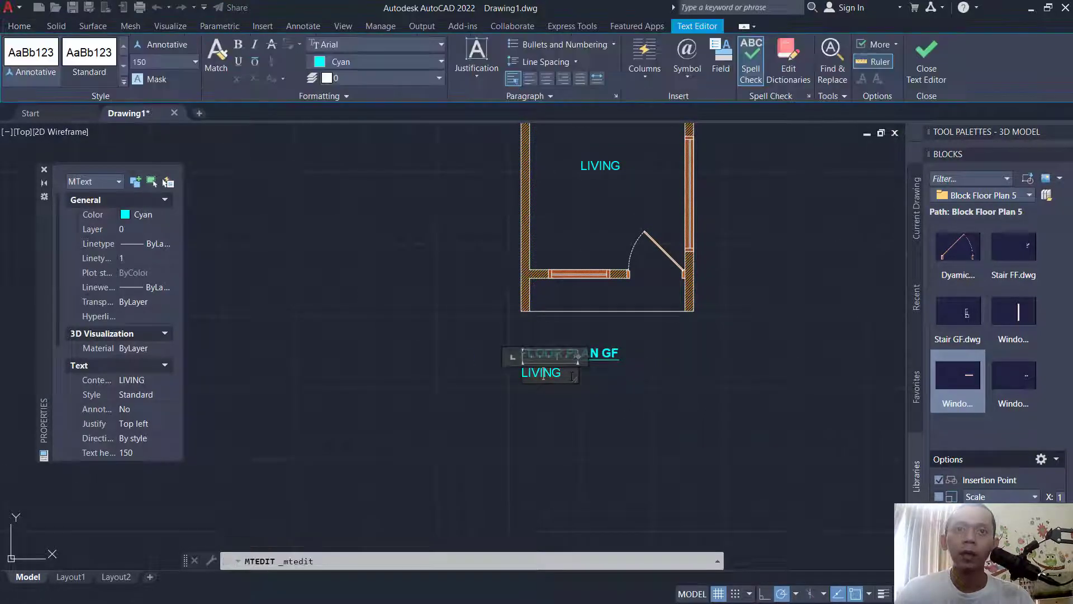
left_click_drag(577, 392, 612, 391)
left_click(643, 391)
Step: Set the text height of the SCALE 1:50 label to 80
left_click(522, 374)
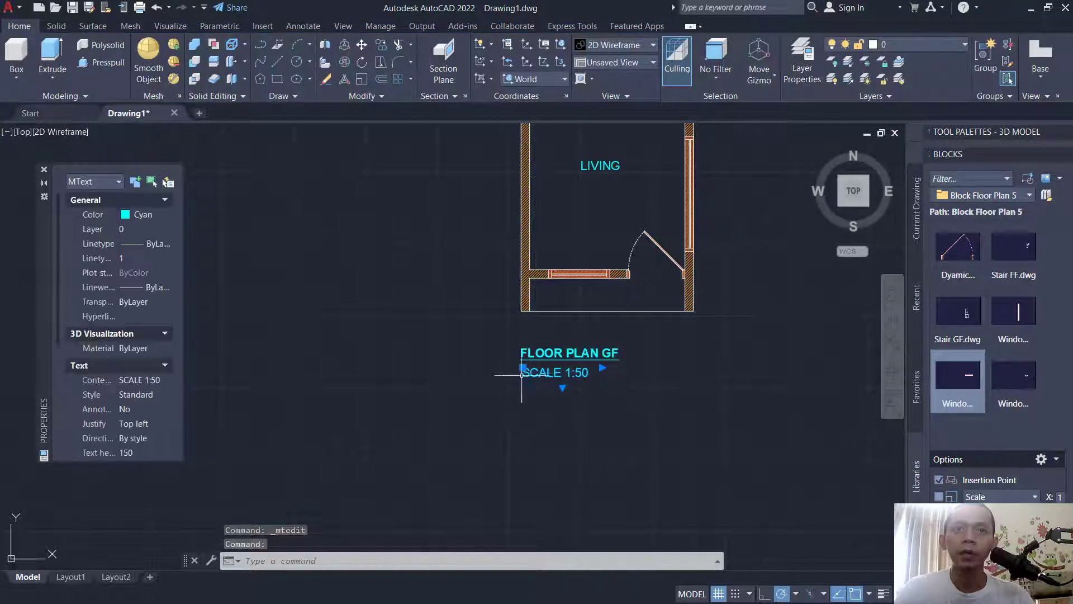
left_click(146, 453)
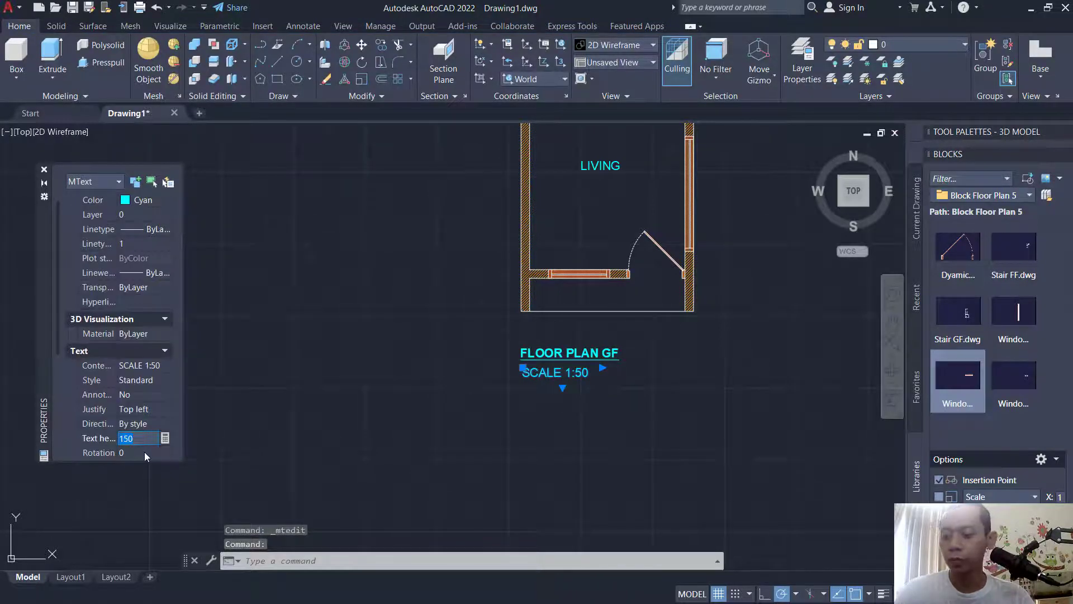
type("80")
key("Return")
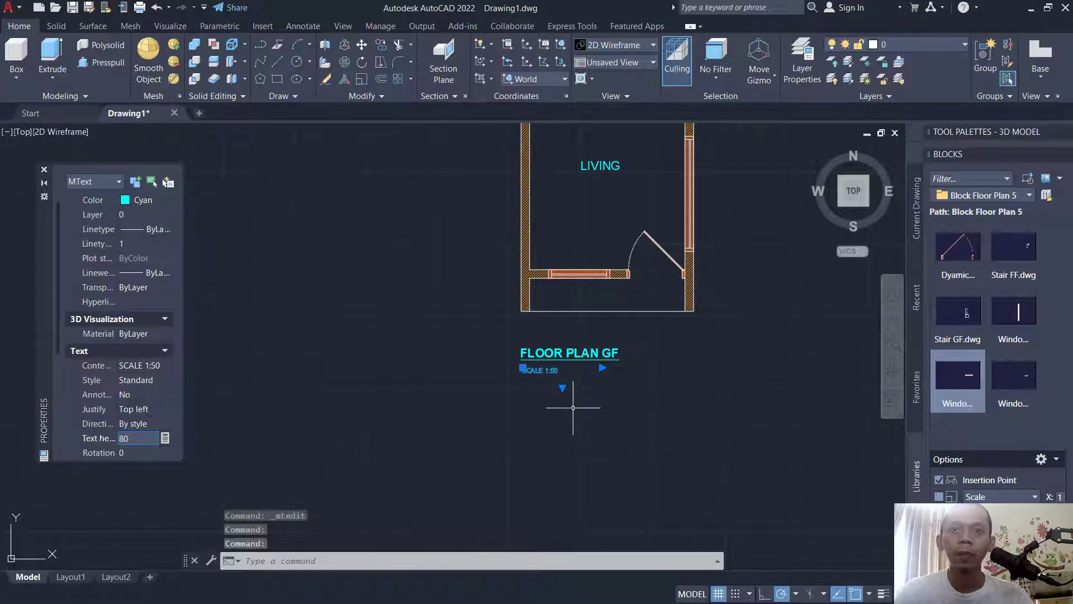
scroll(558, 357, "up", 4)
key("Escape")
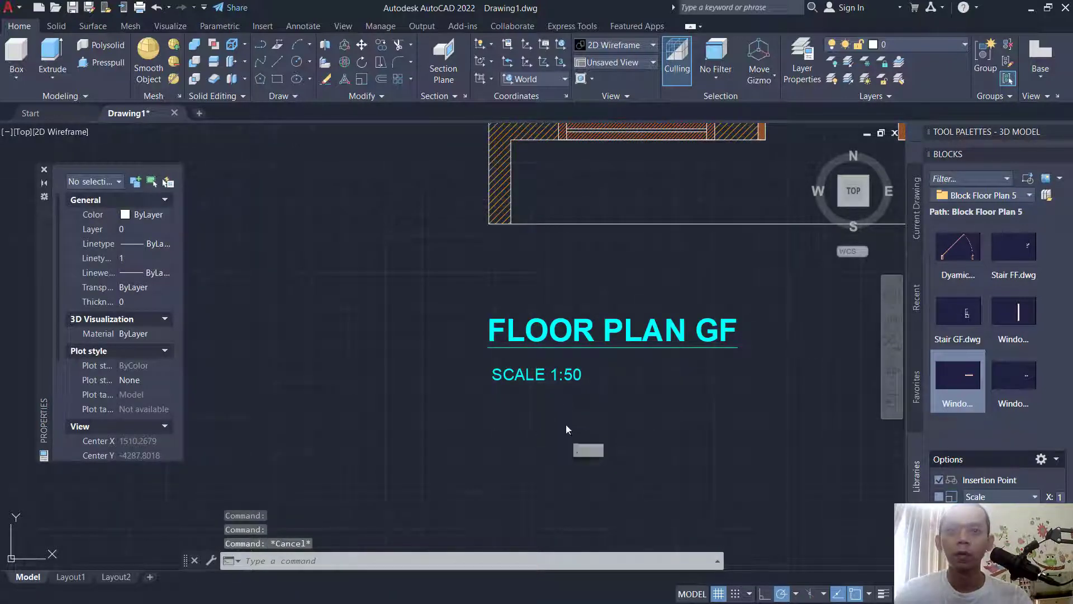
Step: Move the SCALE 1:50 label straight up, closer to the underline of the FLOOR PLAN GF title
type("m")
key("Return")
left_click(566, 423)
left_click(539, 378)
key("Return")
left_click(658, 454)
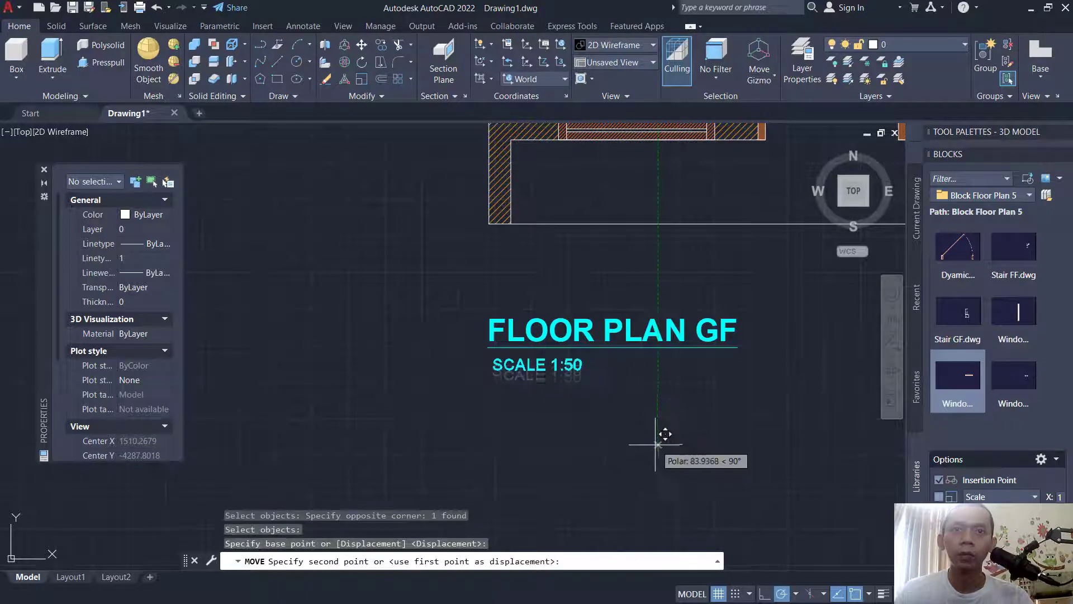
left_click(657, 441)
Step: Copy the FLOOR PLAN GF title and its scale label about 8360 units horizontally to beneath the copied plan
scroll(561, 380, "down", 4)
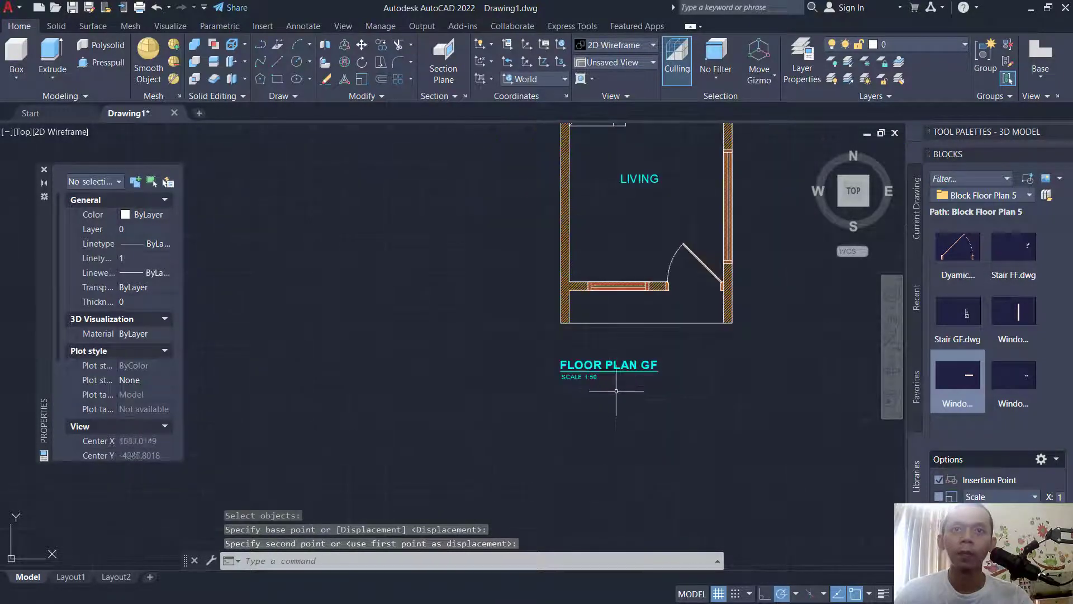
middle_click_drag(716, 406, 522, 402)
type("o")
key("Return")
left_click(480, 420)
left_click(349, 333)
key("Return")
left_click(435, 421)
middle_click_drag(833, 422, 643, 425)
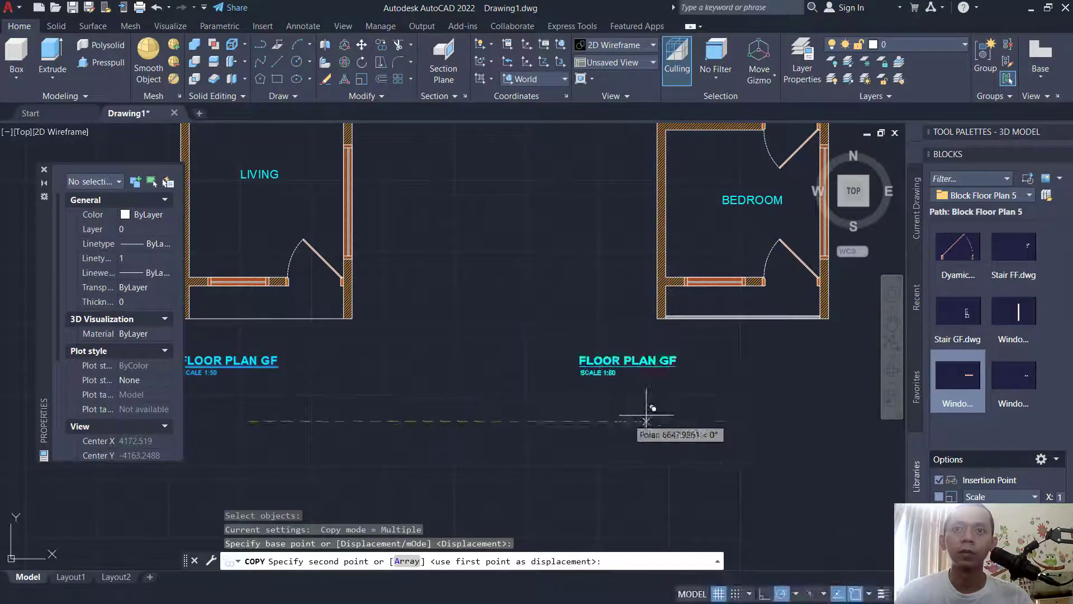
left_click(726, 414)
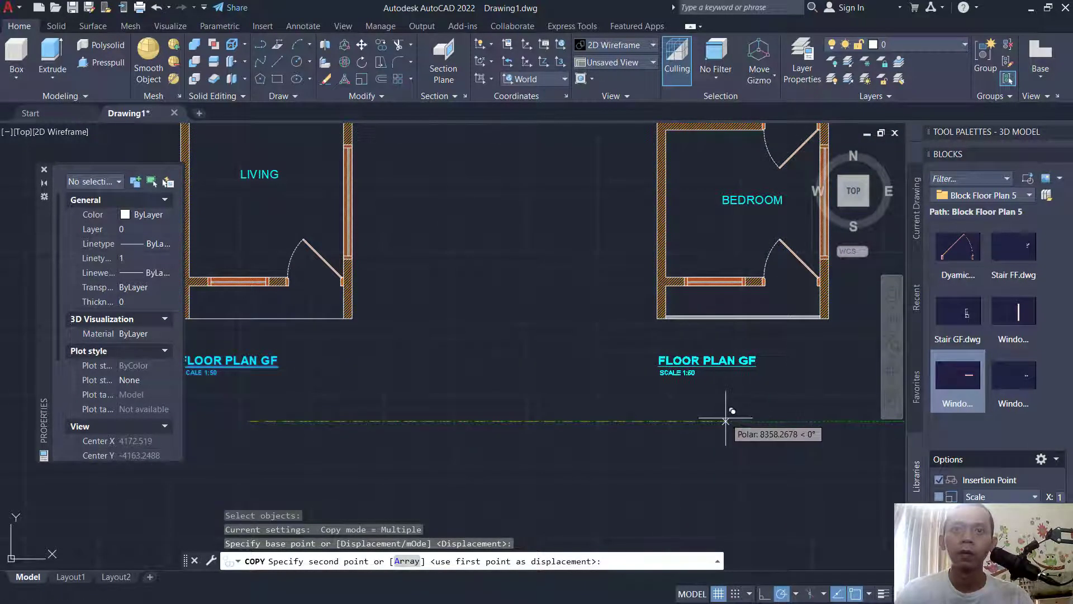
scroll(589, 422, "down", 2)
key("Escape")
scroll(654, 428, "down", 2)
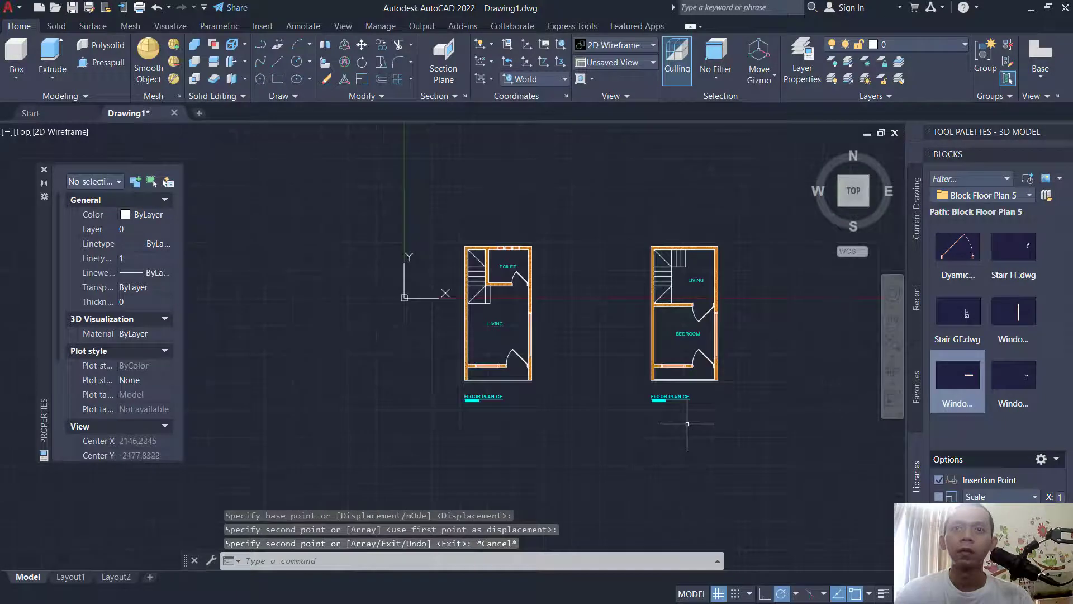
Step: Move the copied plan together with its title and scale label horizontally closer to the original plan
middle_click_drag(687, 425, 653, 449)
key("Return")
left_click(726, 227)
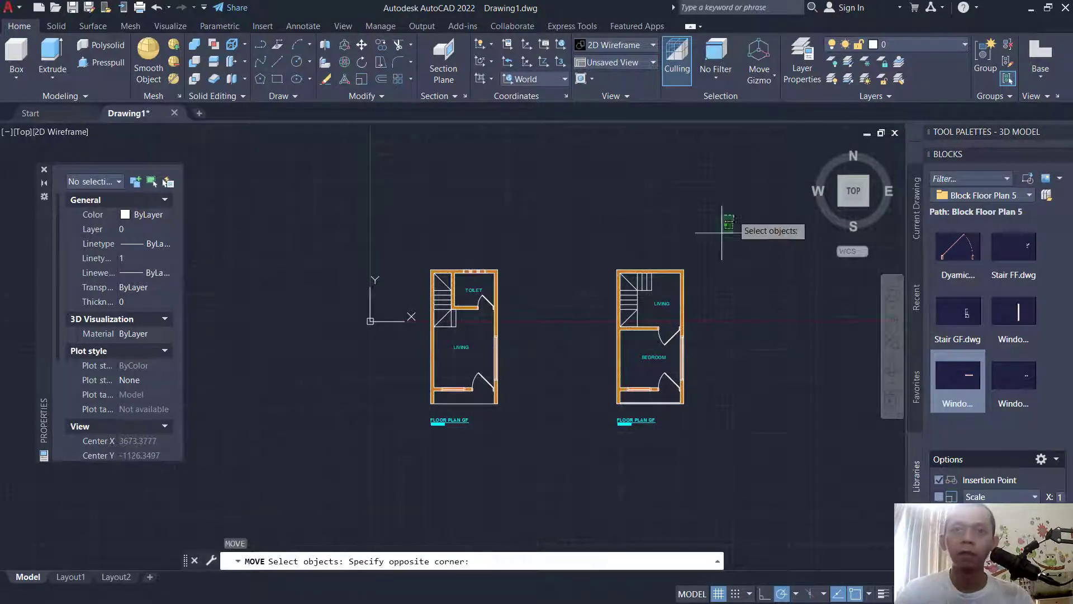
left_click(600, 475)
key("Return")
left_click(742, 473)
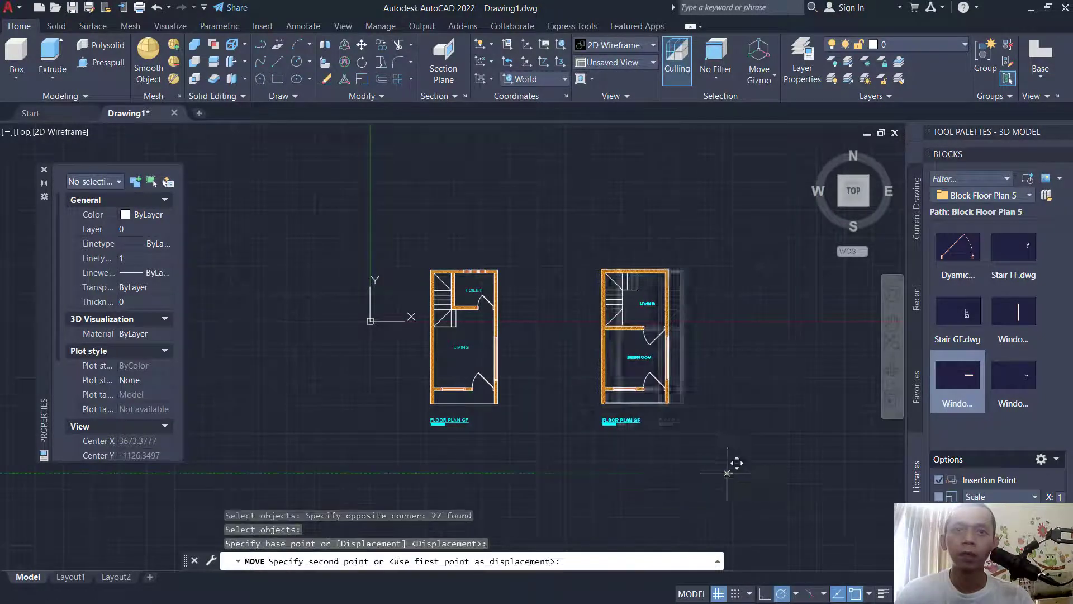
left_click(676, 472)
Step: Change the title beneath the copied plan to FLOOR PLAN FF
scroll(537, 443, "up", 4)
double_click(630, 382)
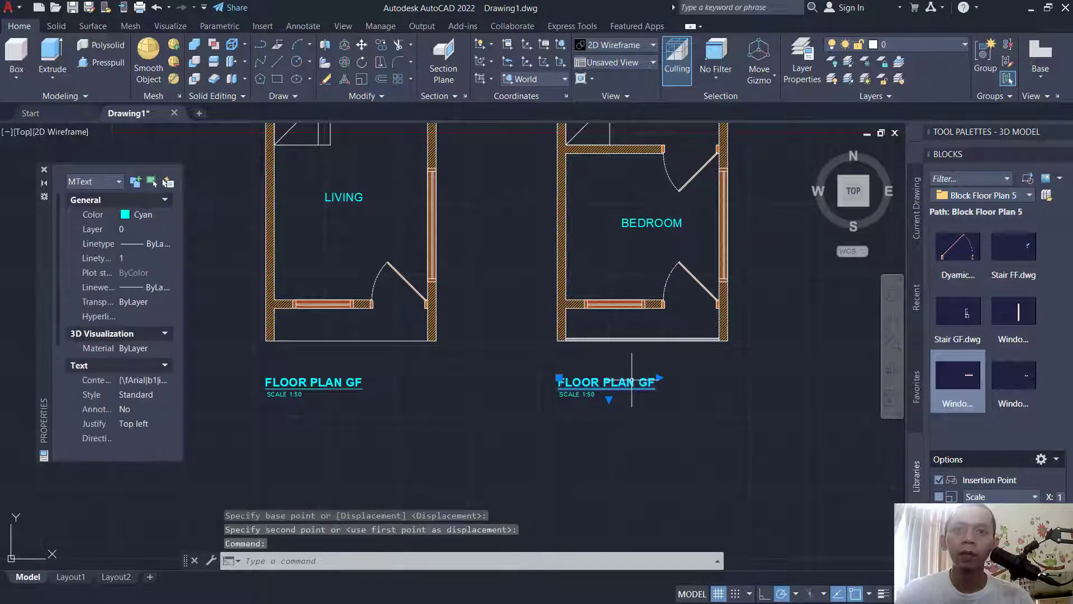
type("F")
left_click(655, 419)
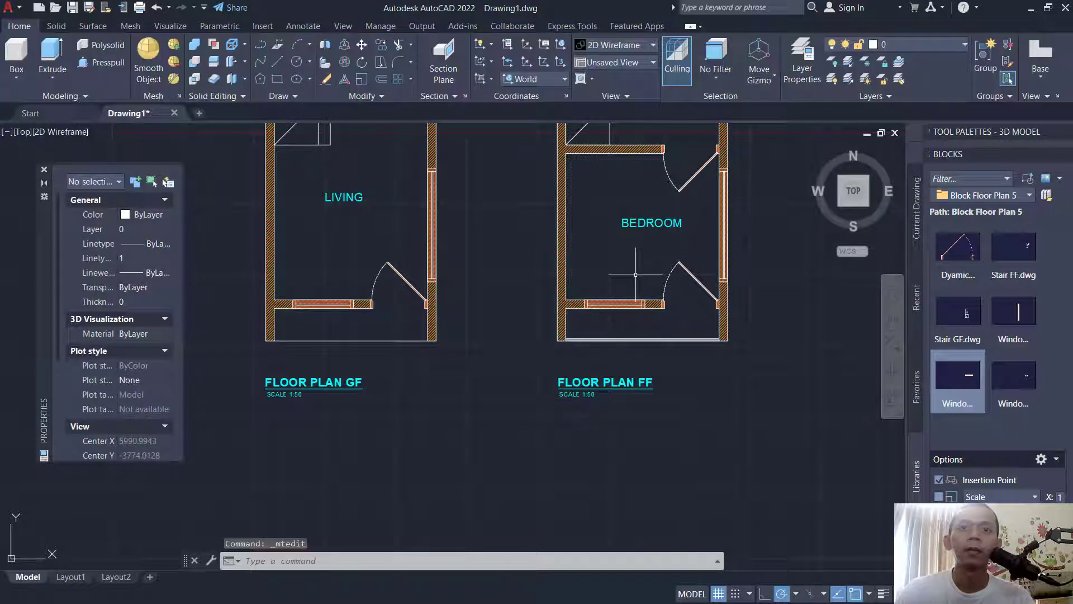
scroll(615, 290, "down", 2)
middle_click_drag(615, 290, 632, 384)
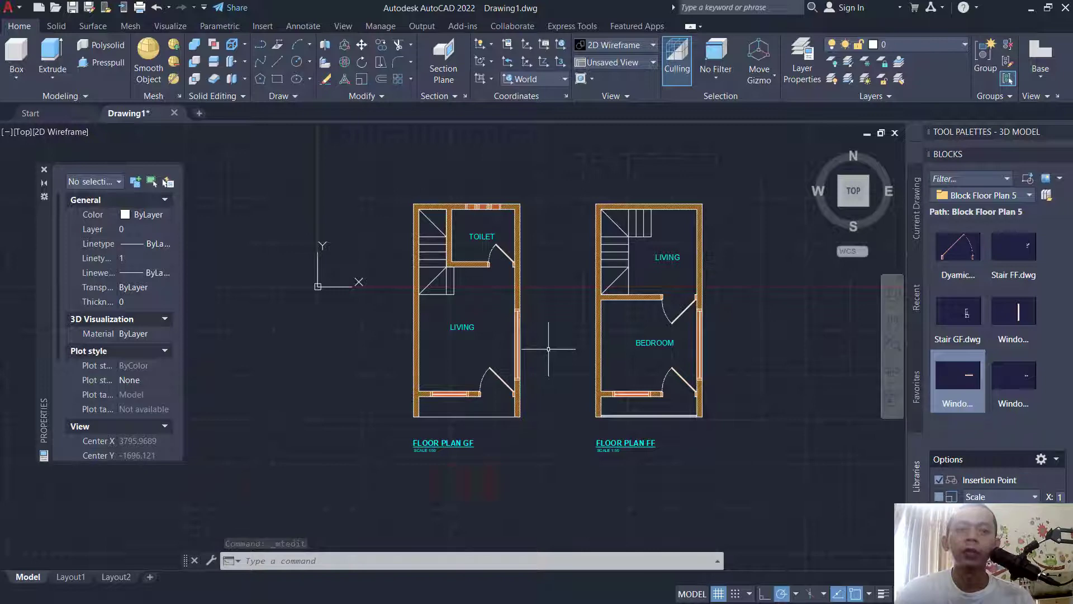
middle_click_drag(711, 455, 715, 439)
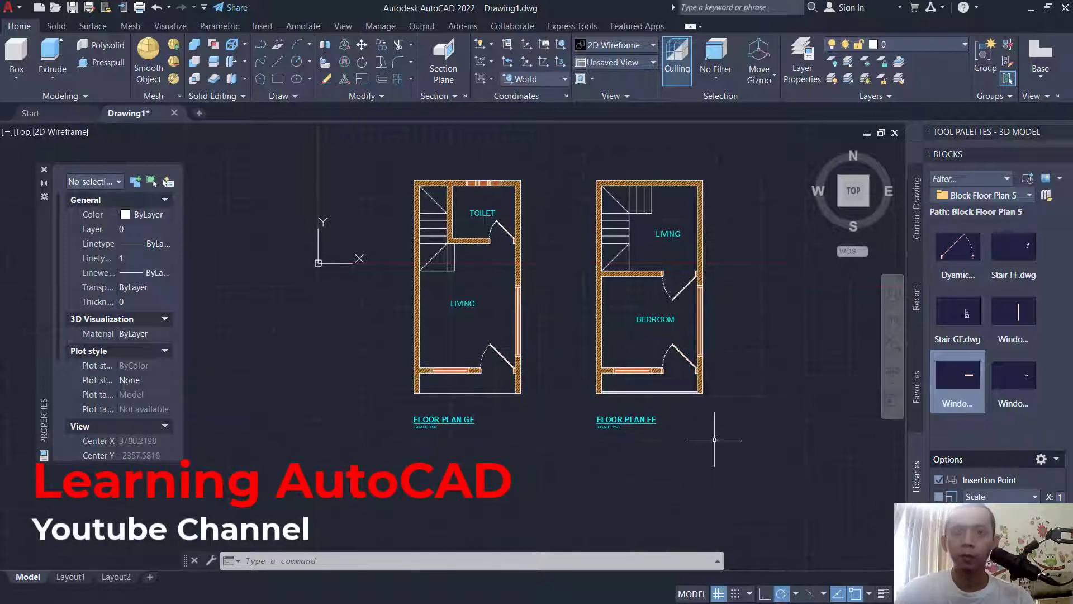
Step: Move both floor plan titles and their scale labels straight down, slightly farther from the plans
type("m")
key("Return")
left_click(723, 467)
left_click(395, 408)
key("Return")
left_click(545, 414)
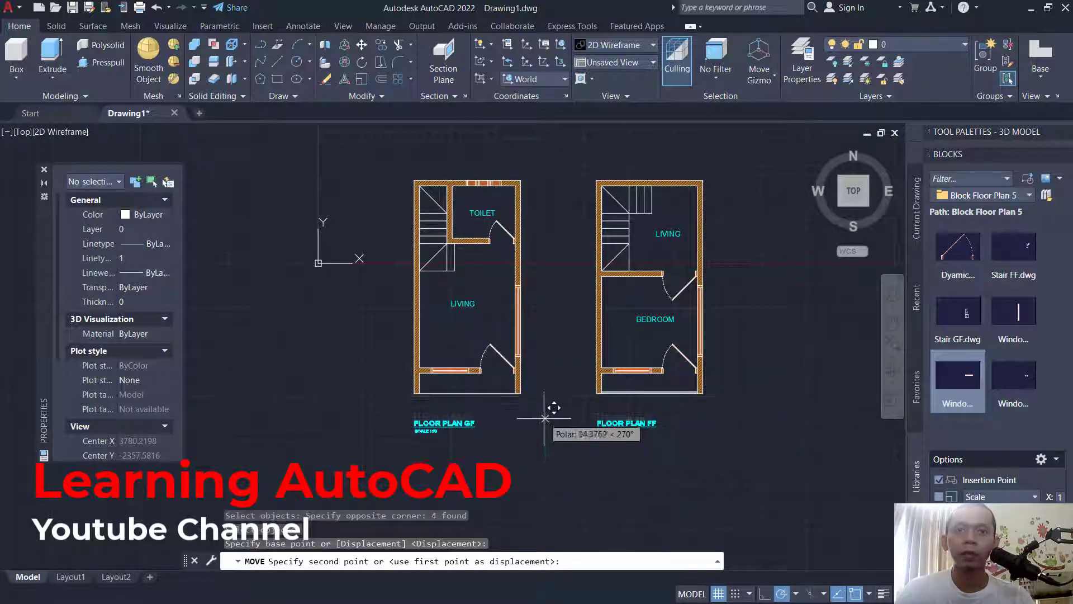
left_click(545, 425)
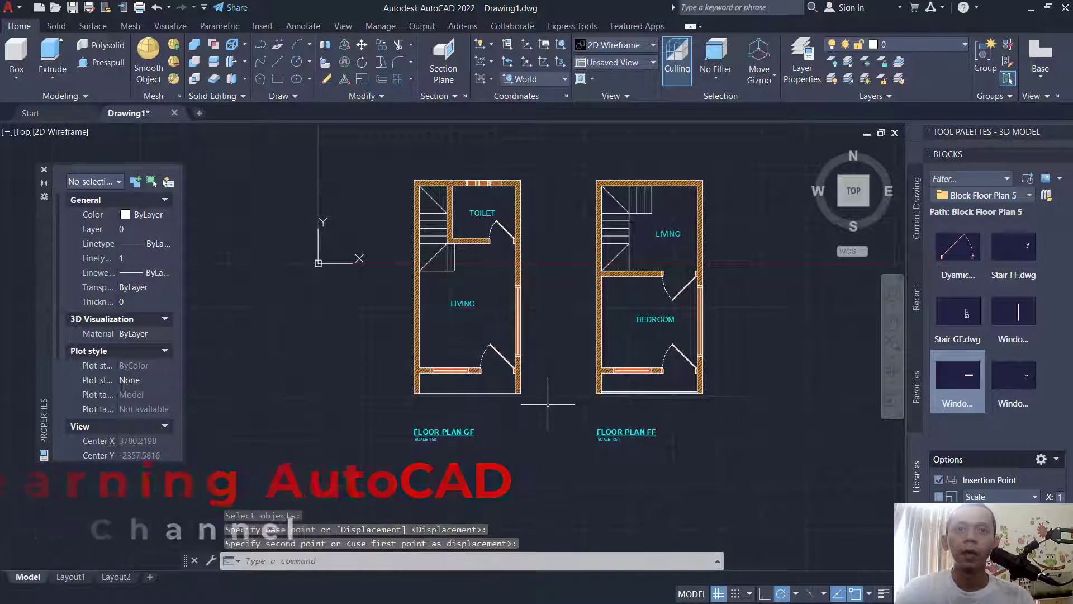
Step: Make the Annotative dimension style current and set its linear dimension precision to 0
type("D")
key("Return")
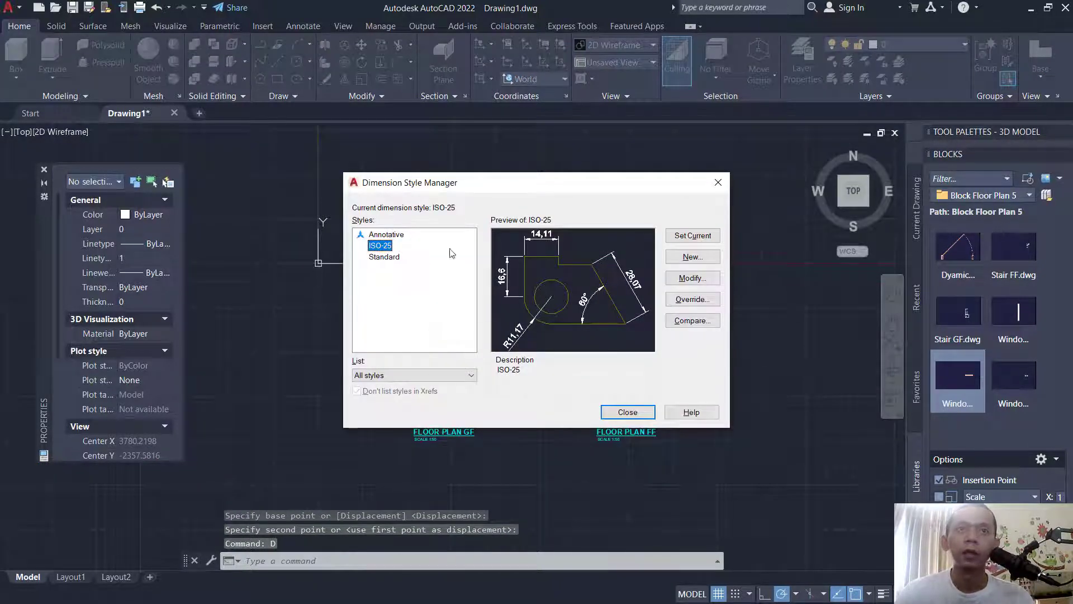
left_click(693, 237)
key("Return")
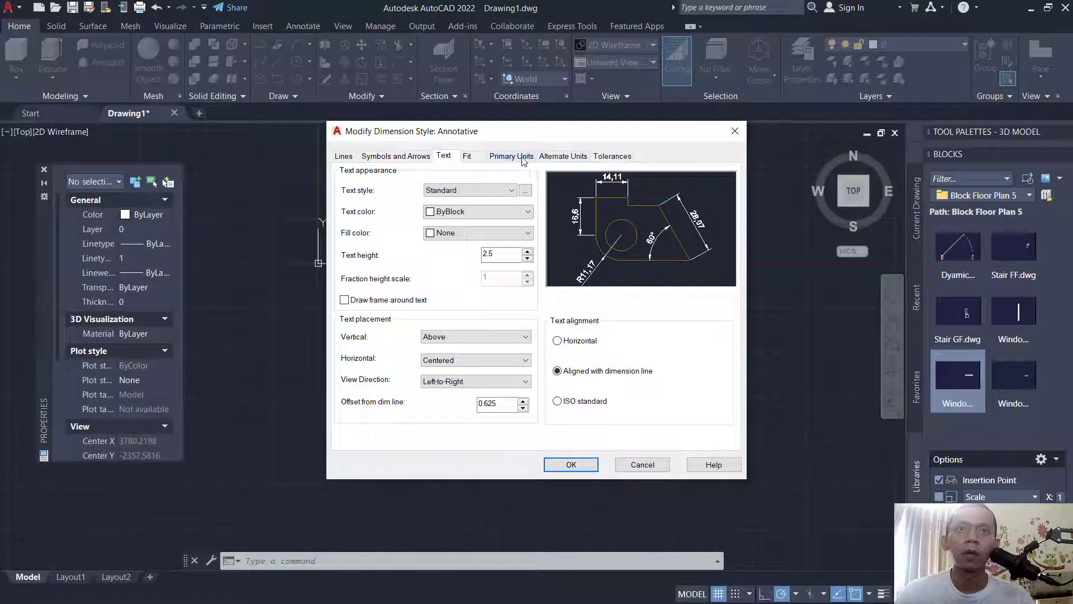
left_click(512, 156)
left_click(523, 204)
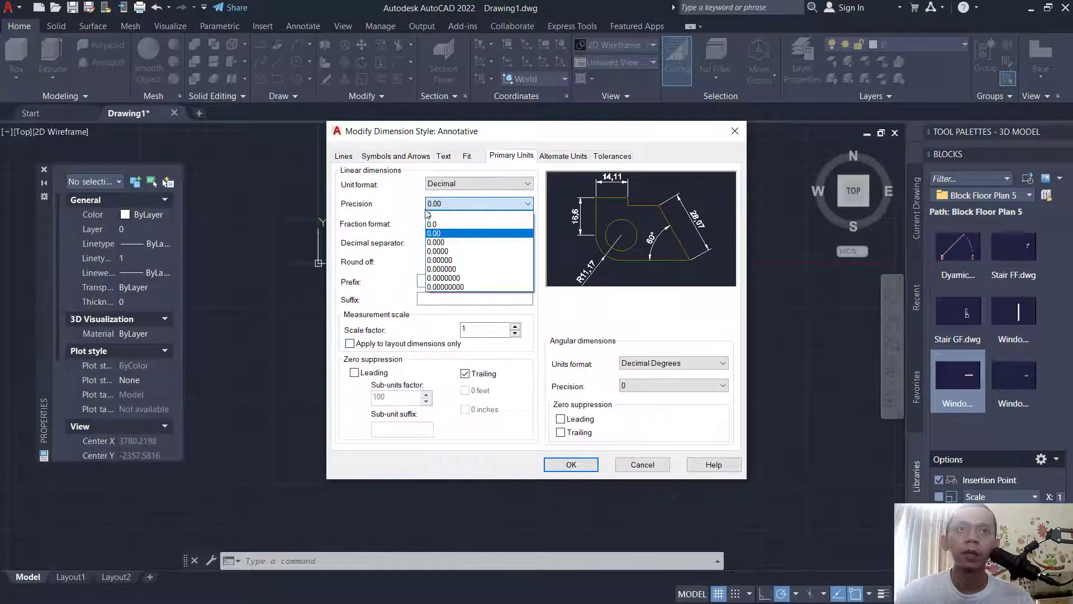
left_click(430, 215)
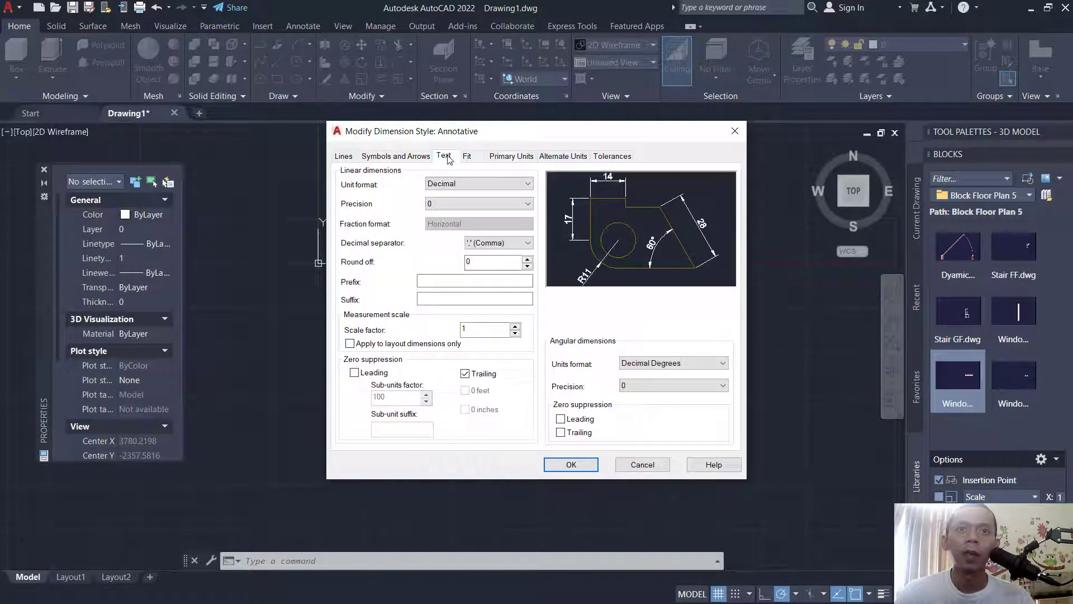
Step: Set the dimension text to ISO standard alignment, Centered vertical placement, an offset of 2 from the dimension line, and Cyan colour
left_click(445, 157)
left_click(557, 401)
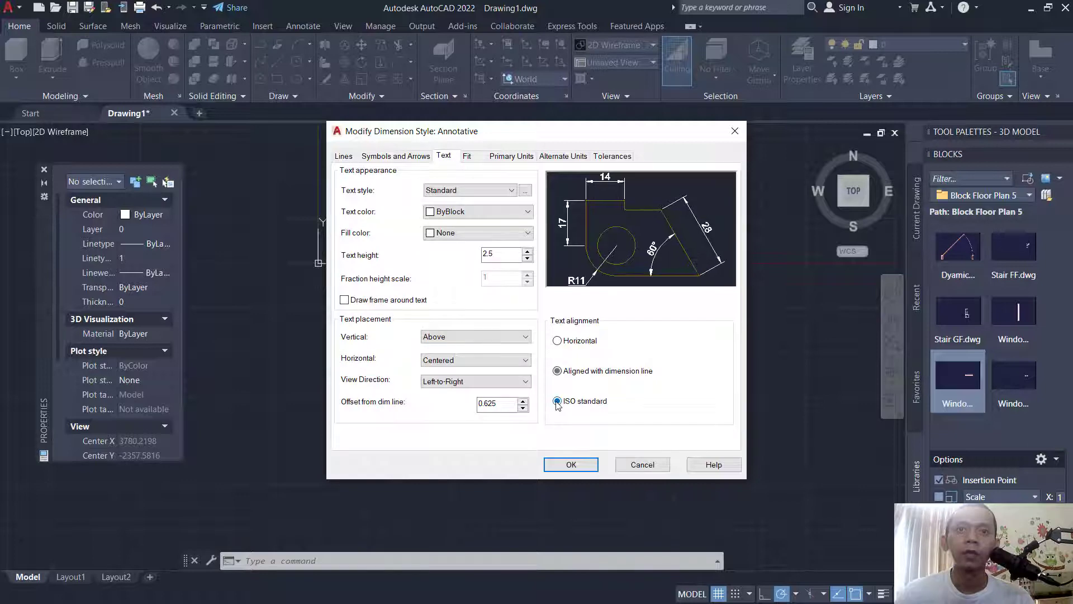
left_click(462, 338)
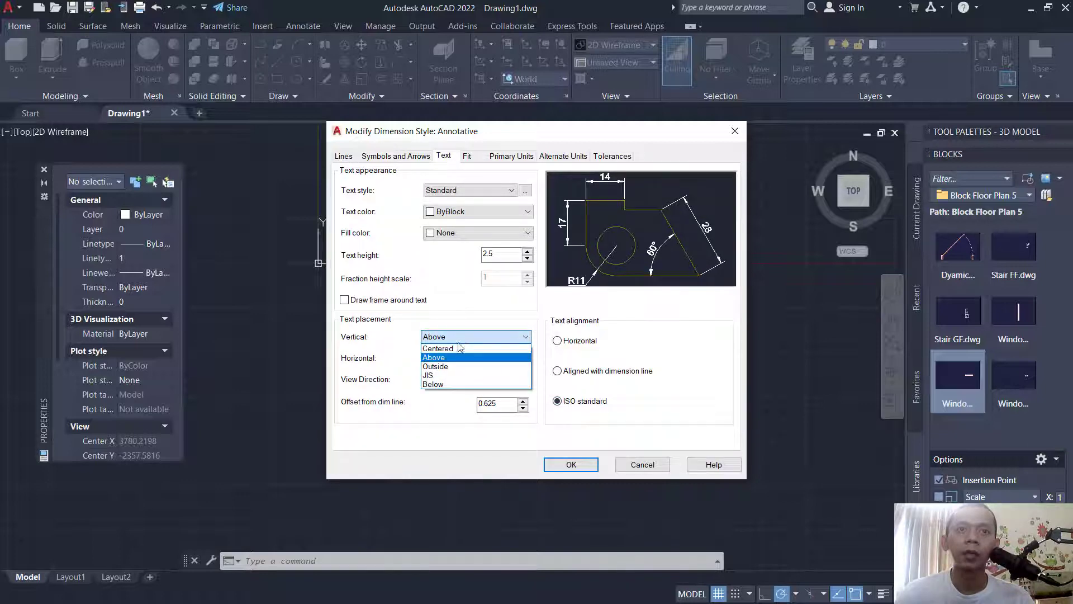
left_click(438, 349)
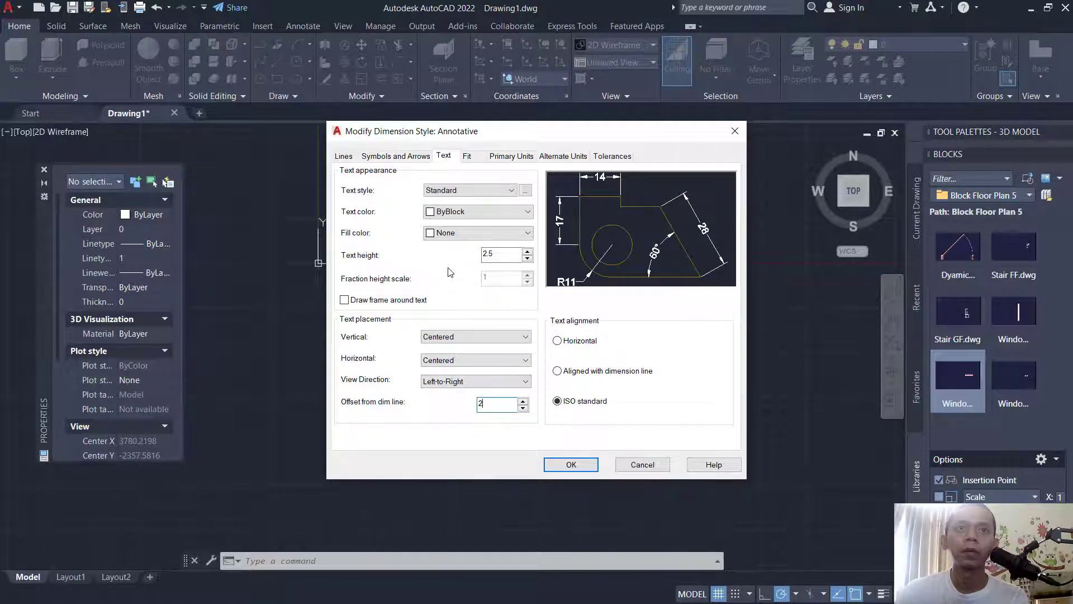
left_click(457, 212)
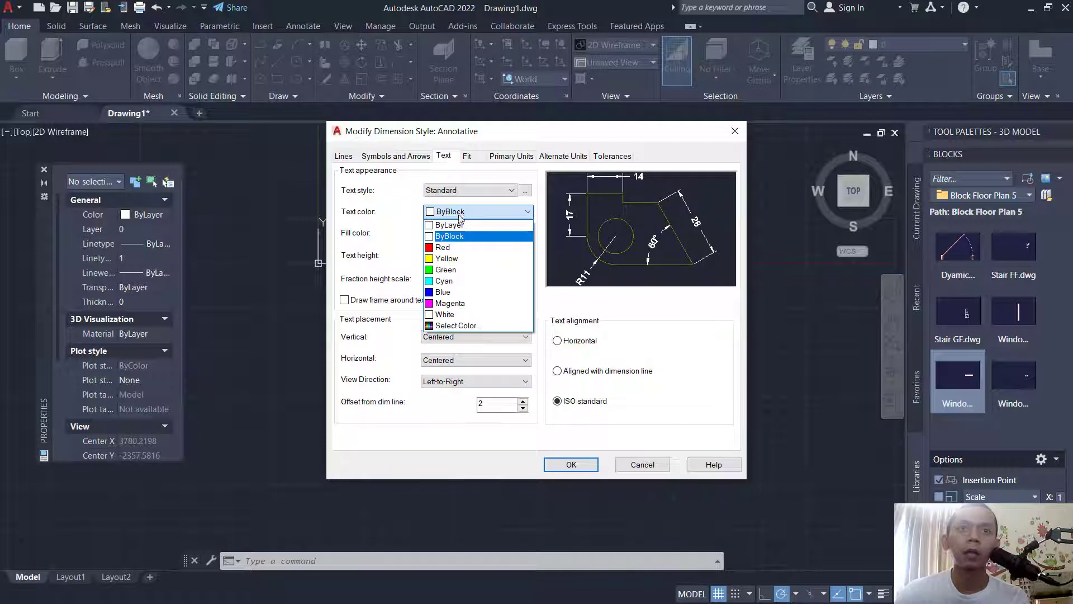
left_click(444, 281)
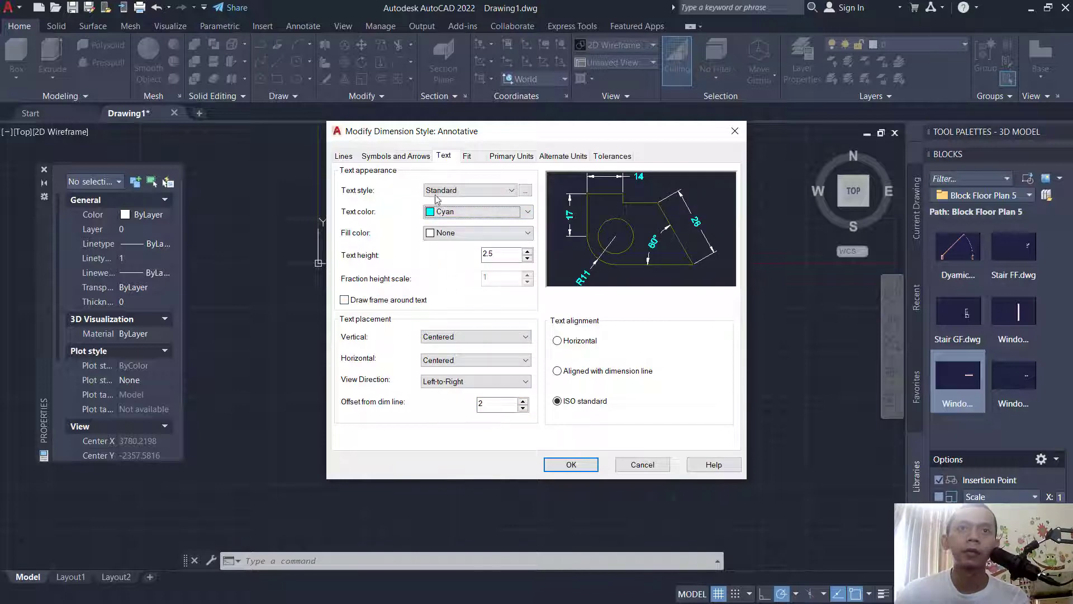
Step: Set the dimension arrowheads to Architectural tick and the center marks to None
left_click(398, 156)
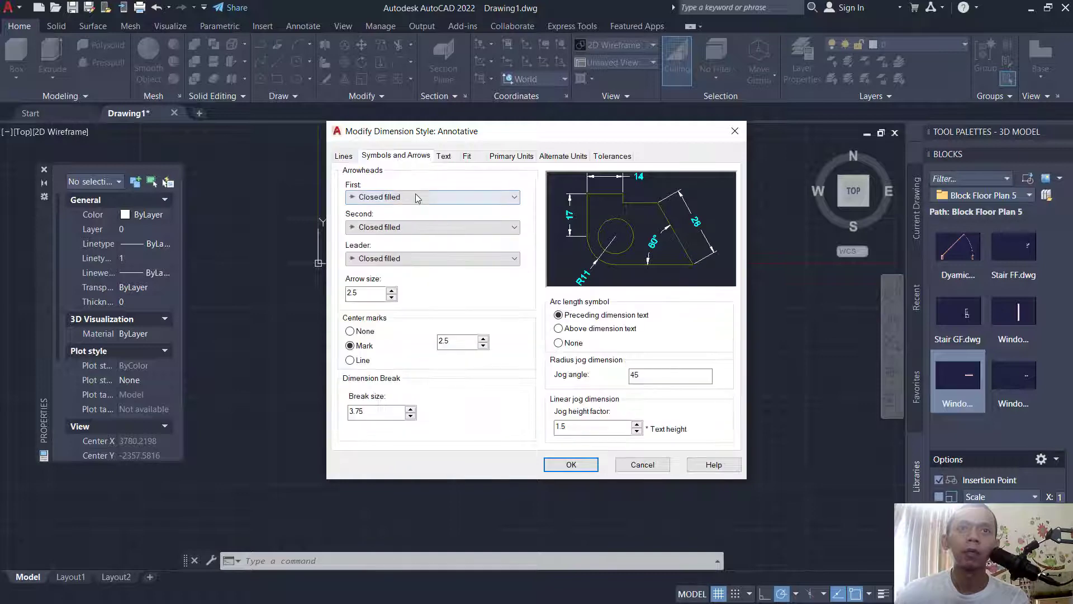
left_click(415, 198)
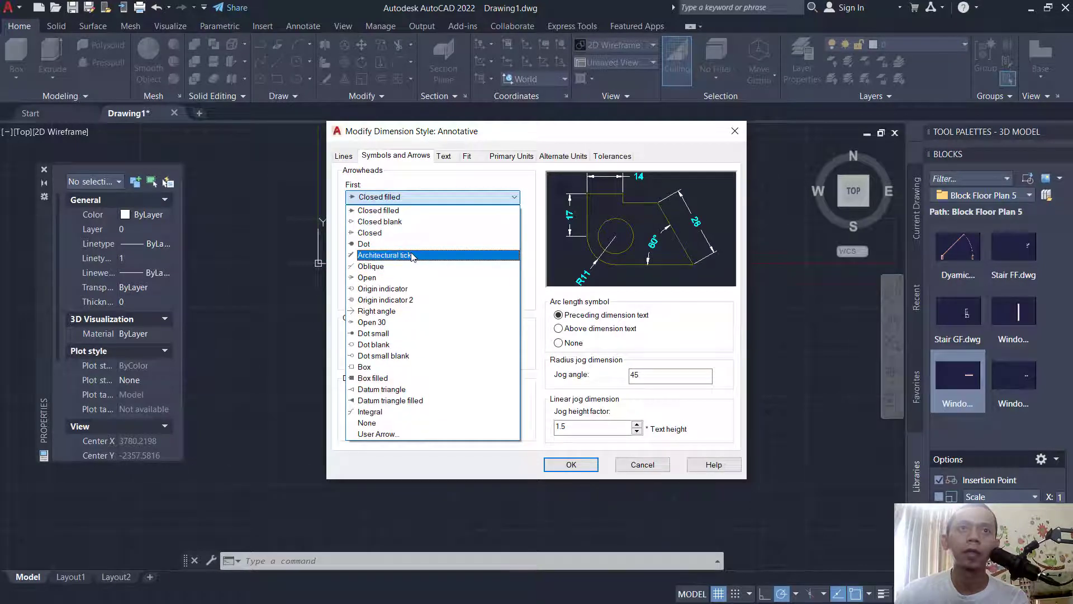
left_click(412, 256)
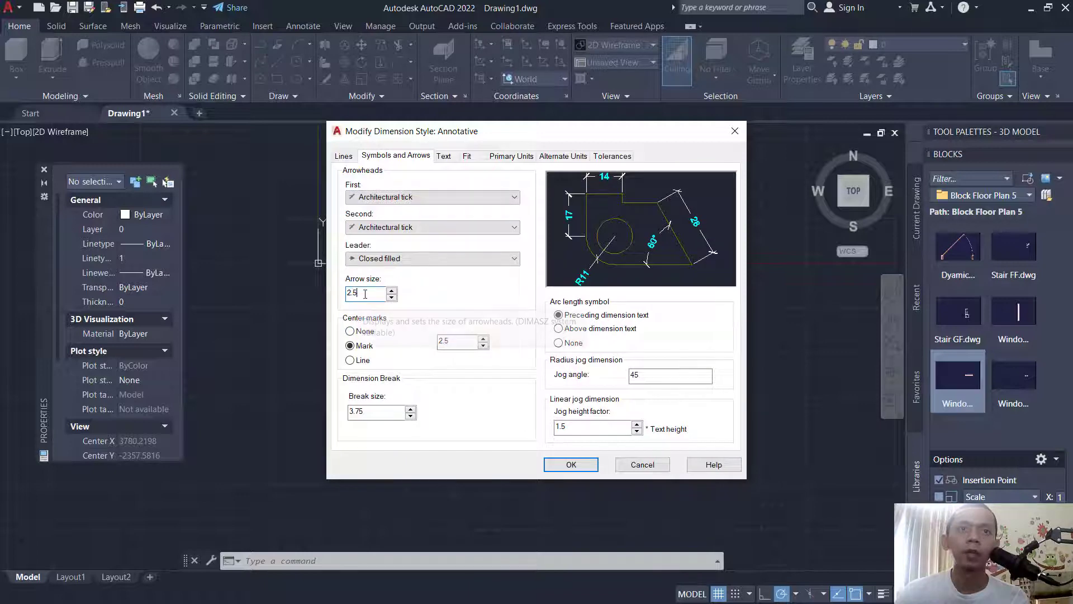
left_click(351, 332)
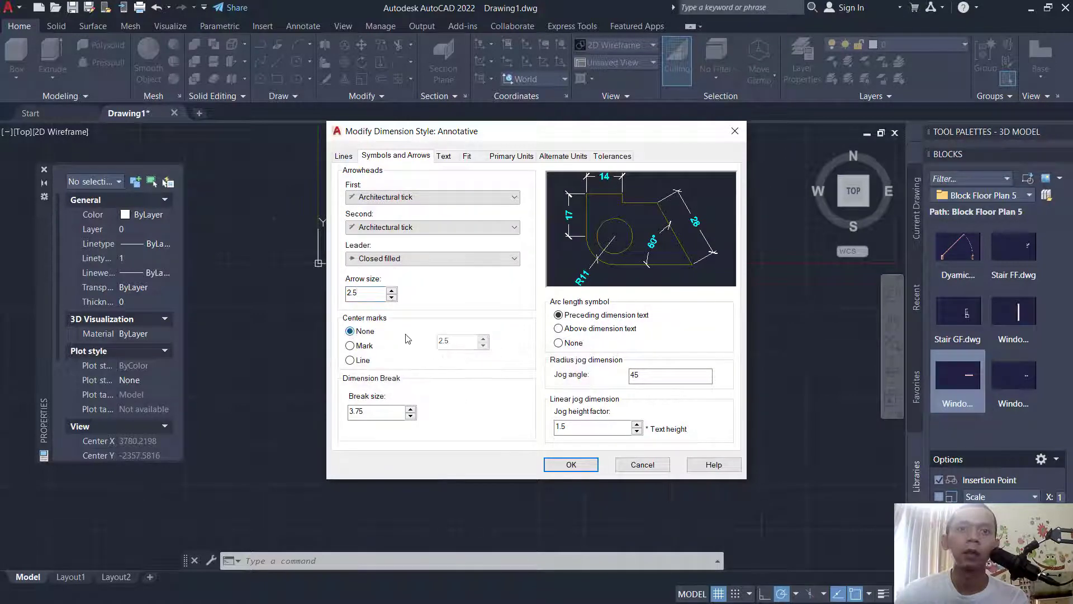
Step: Set the colour of the dimension lines and extension lines to Red
left_click(344, 156)
left_click(475, 186)
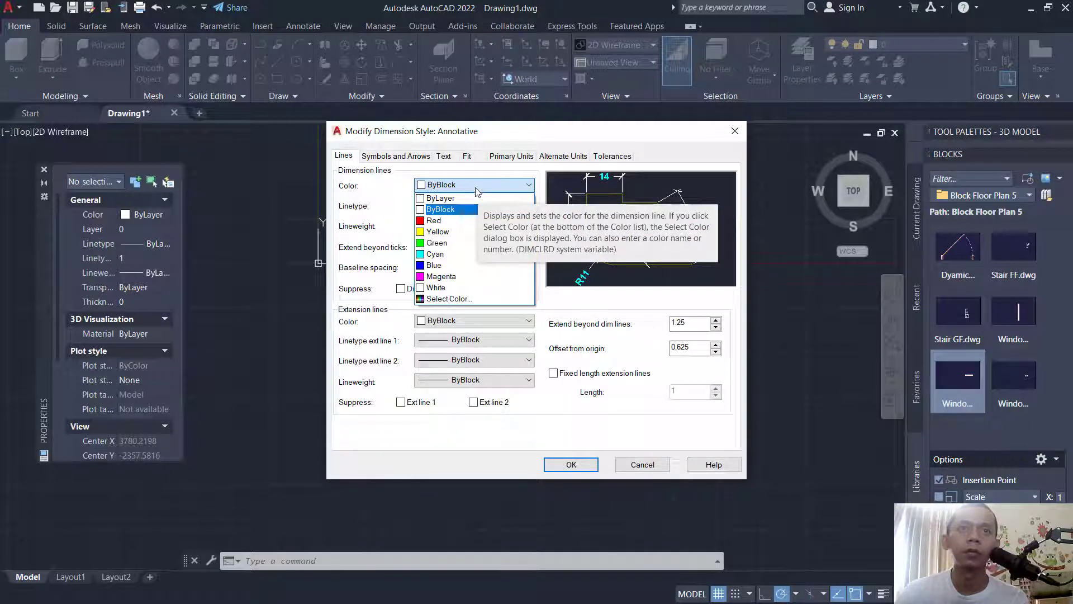
left_click(447, 221)
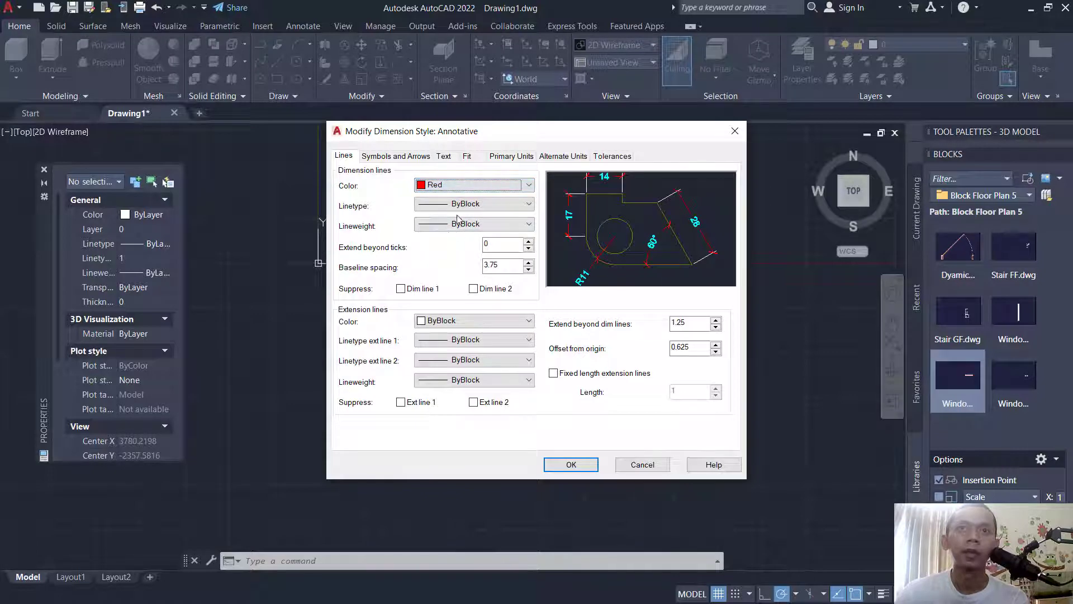
left_click(457, 323)
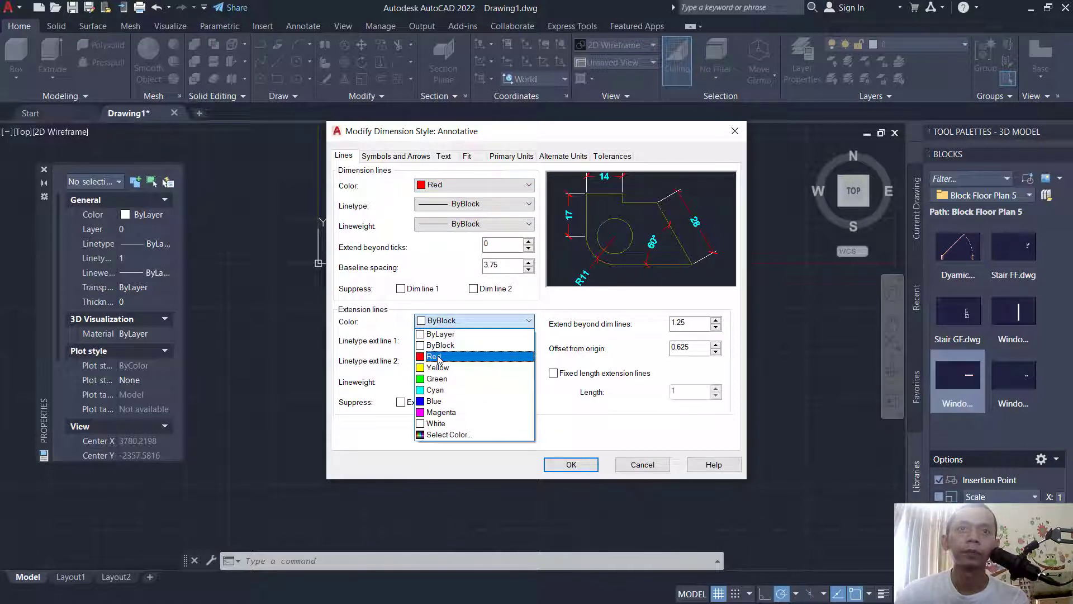
left_click(439, 357)
Step: Set the dimension lines and extension lines to Color 30 and save the Annotative style changes
left_click(474, 189)
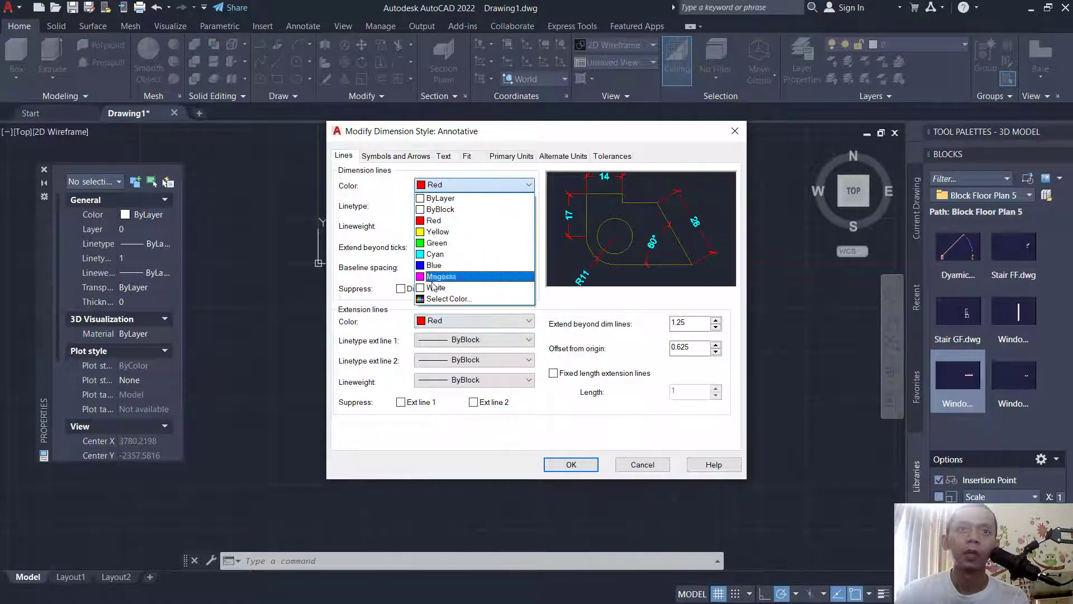
left_click(432, 303)
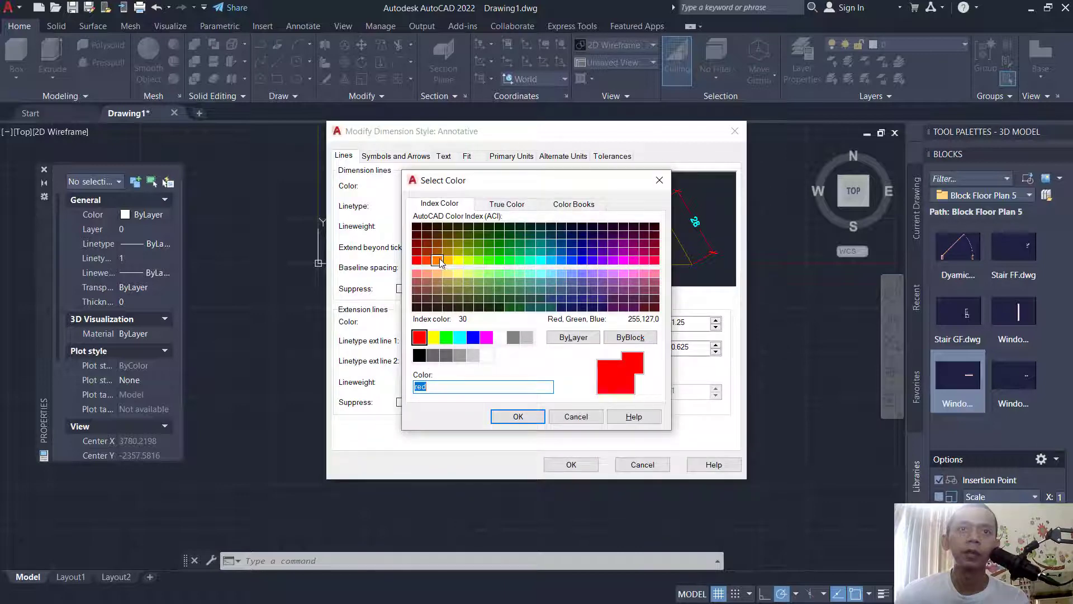
left_click(512, 418)
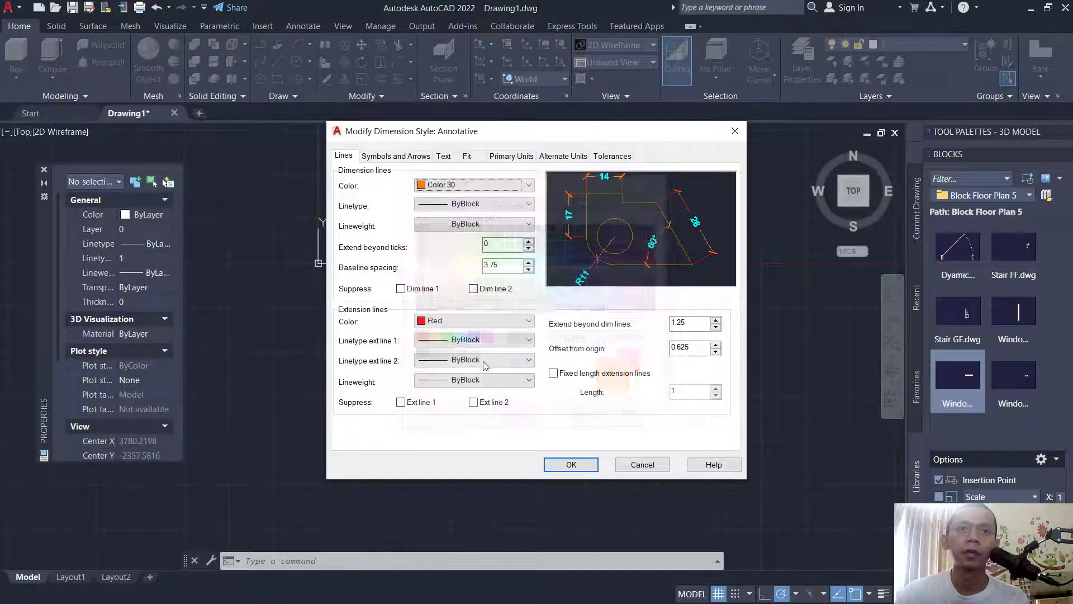
left_click(448, 320)
left_click(447, 434)
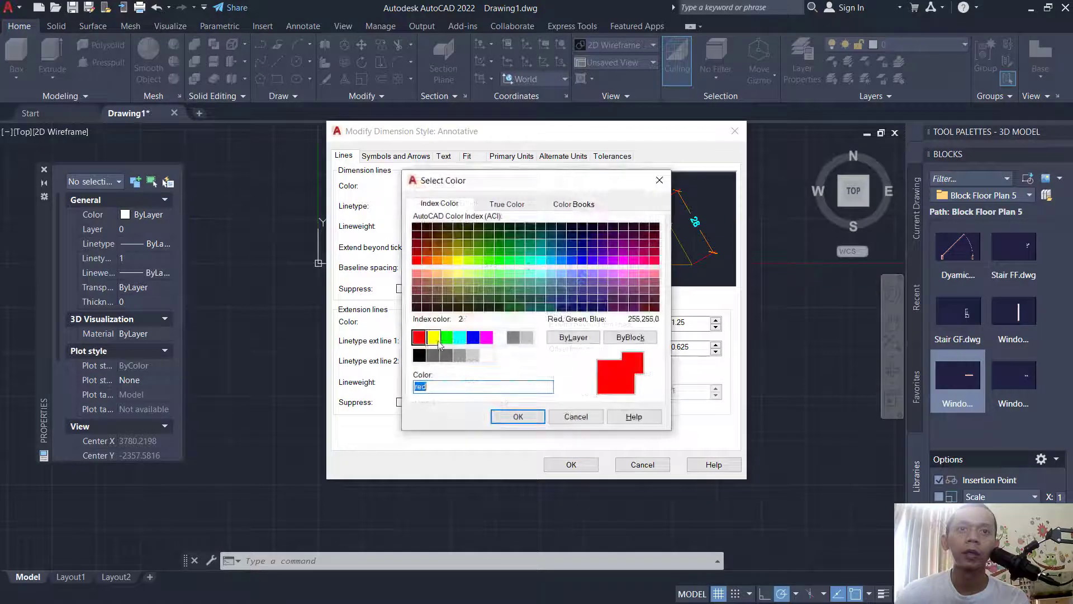
left_click(437, 261)
left_click(518, 416)
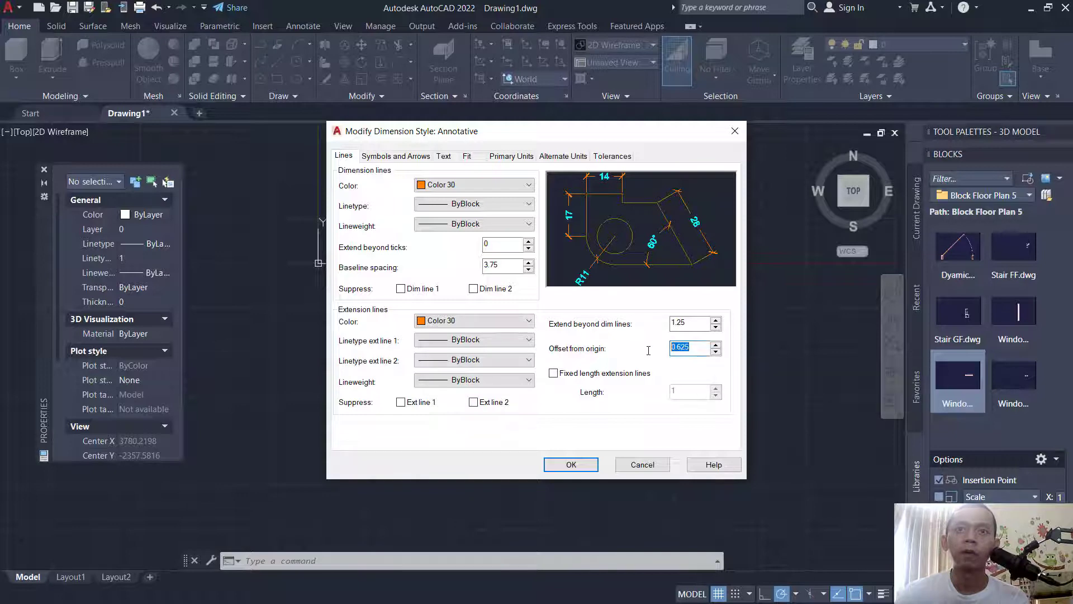
left_click(572, 464)
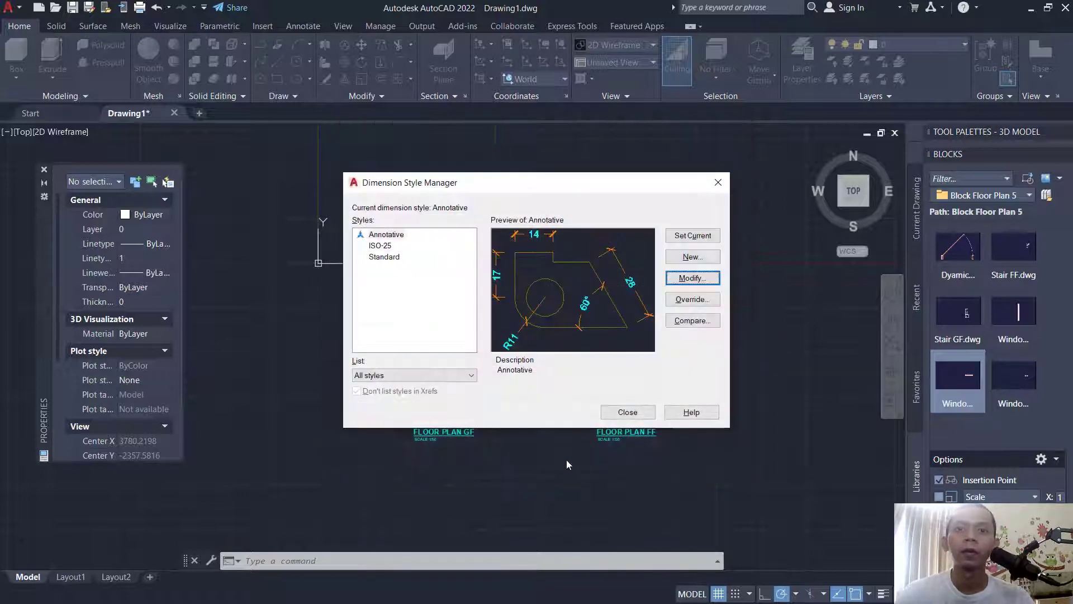
left_click(628, 412)
Step: Start a linear dimension with the annotation scale set to 1:50
type("D")
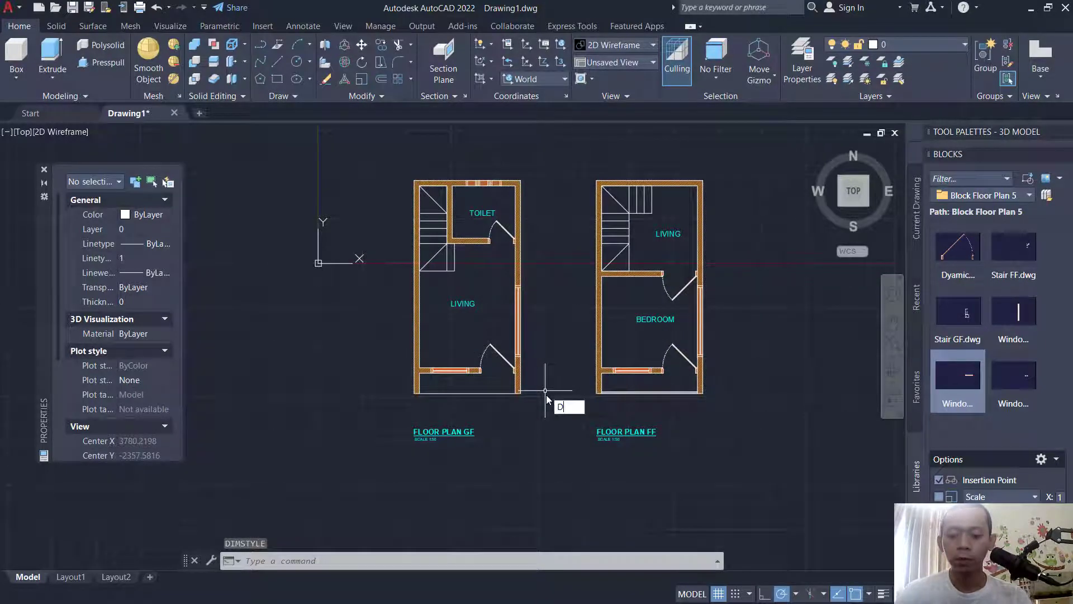
type("IMLIN")
key("Return")
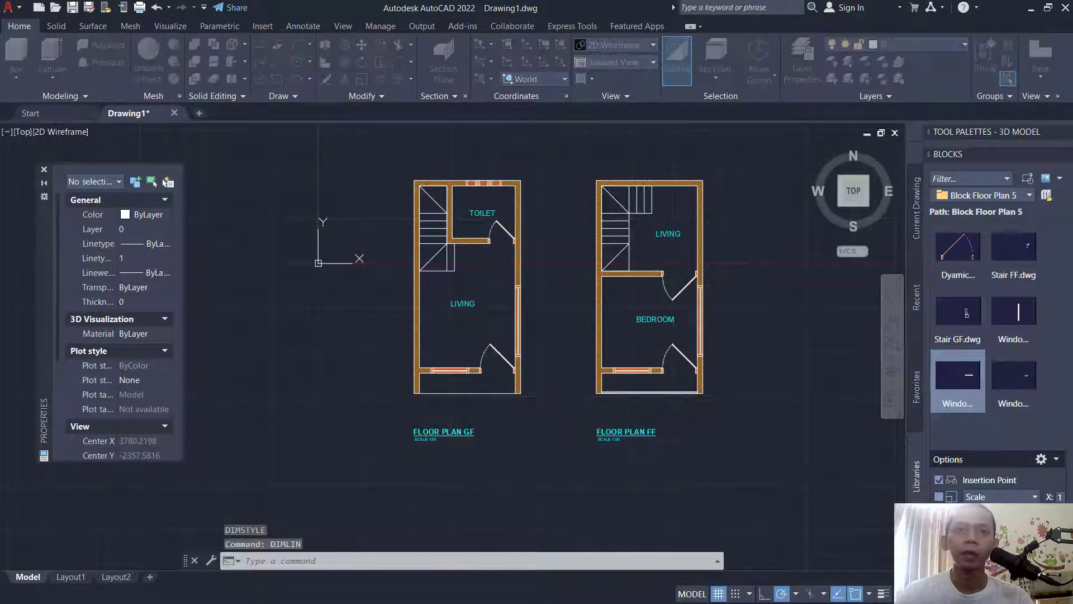
left_click(494, 304)
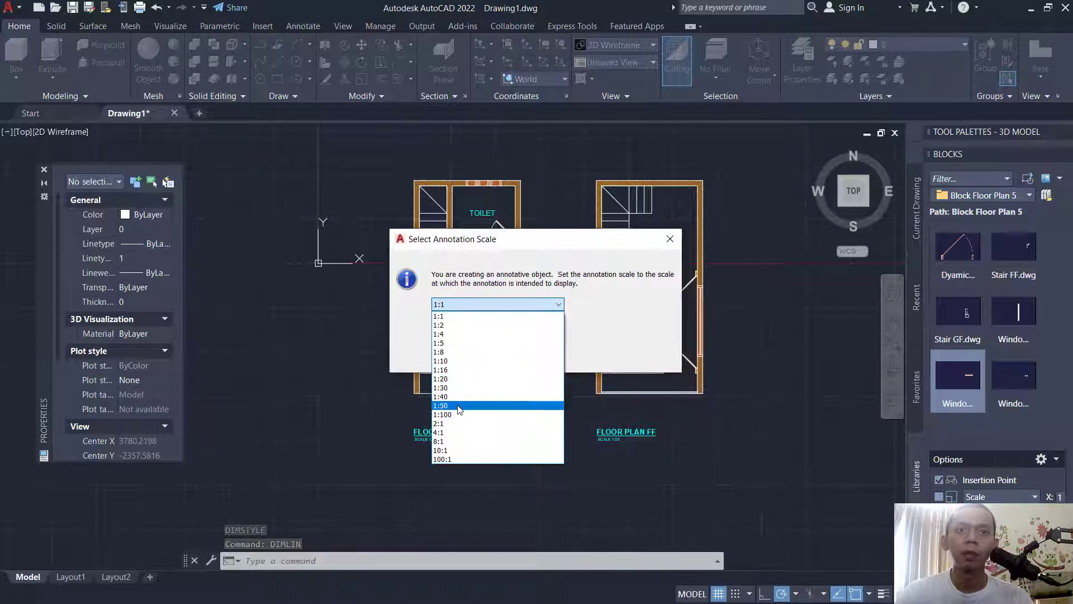
left_click(457, 406)
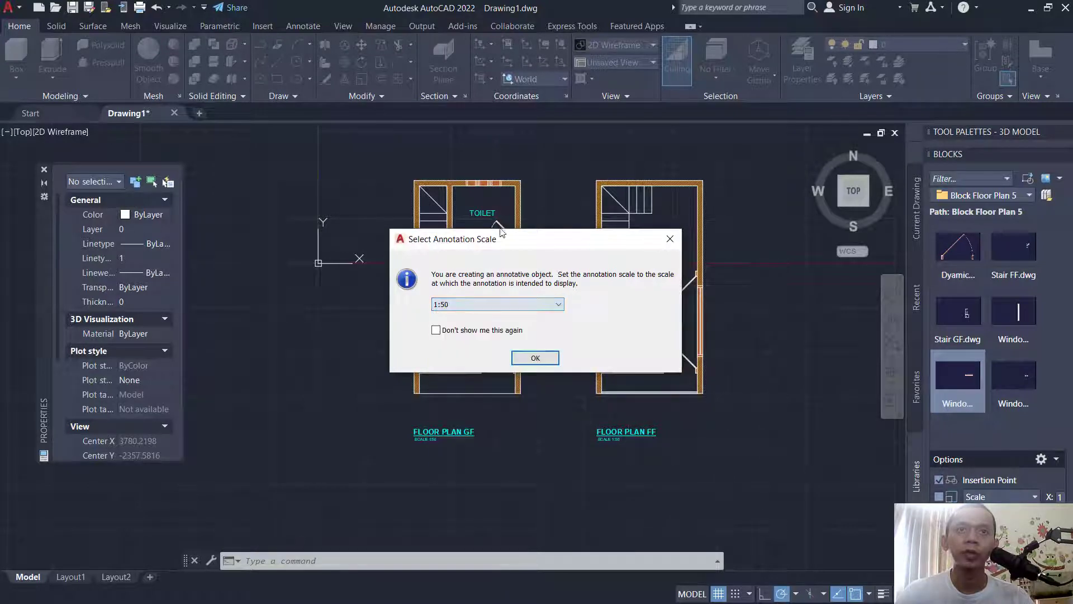
left_click(536, 358)
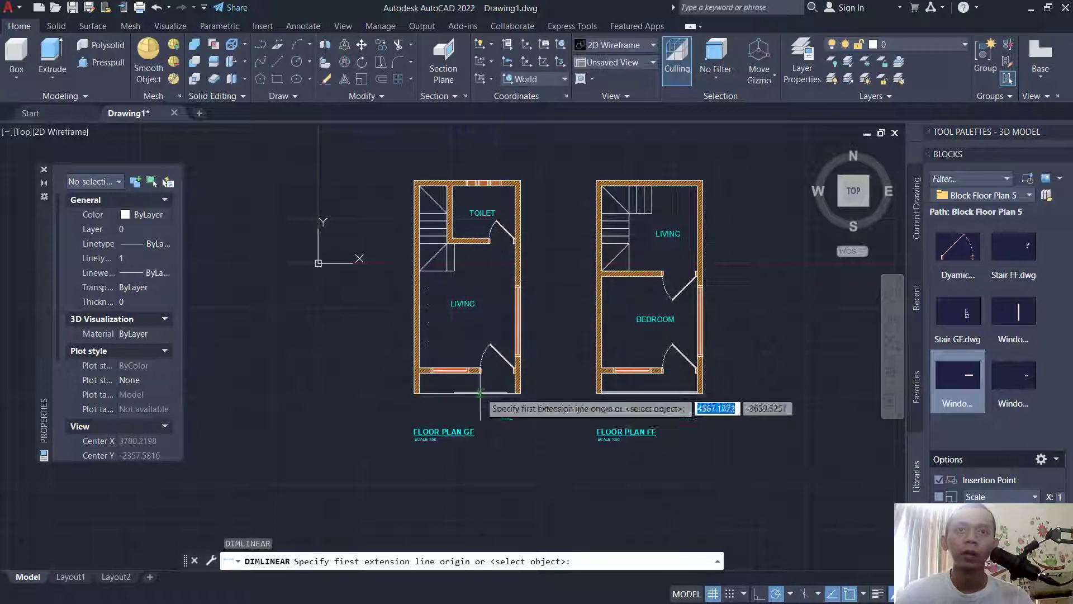
Step: Dimension the overall width of the ground floor plan between its lower outer corners, placing the dimension between the plan and its title
scroll(368, 324, "up", 8)
left_click(370, 320)
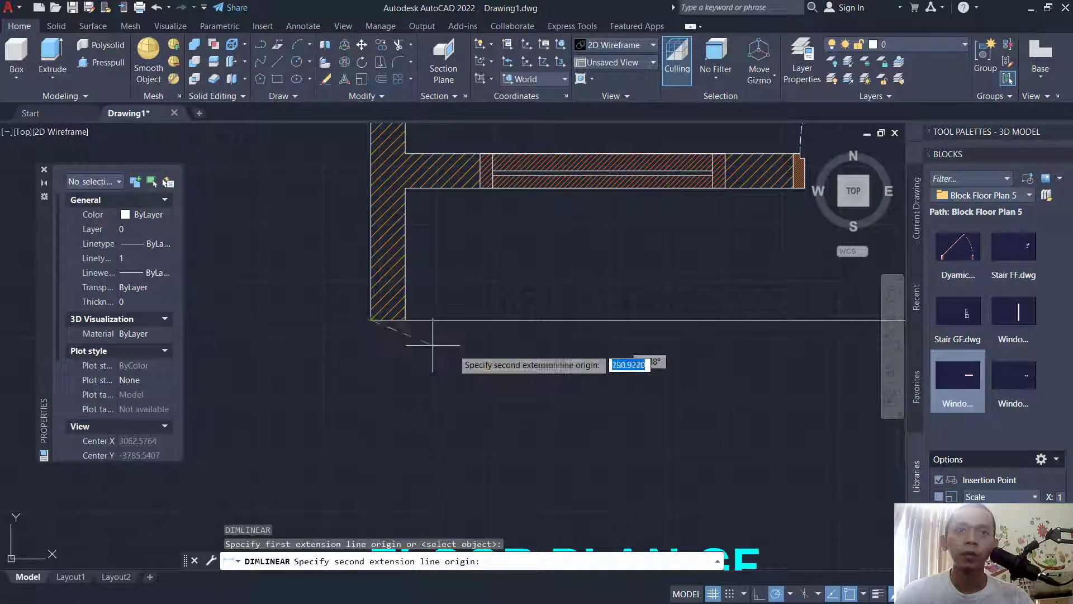
middle_click_drag(654, 376, 339, 354)
left_click(746, 299)
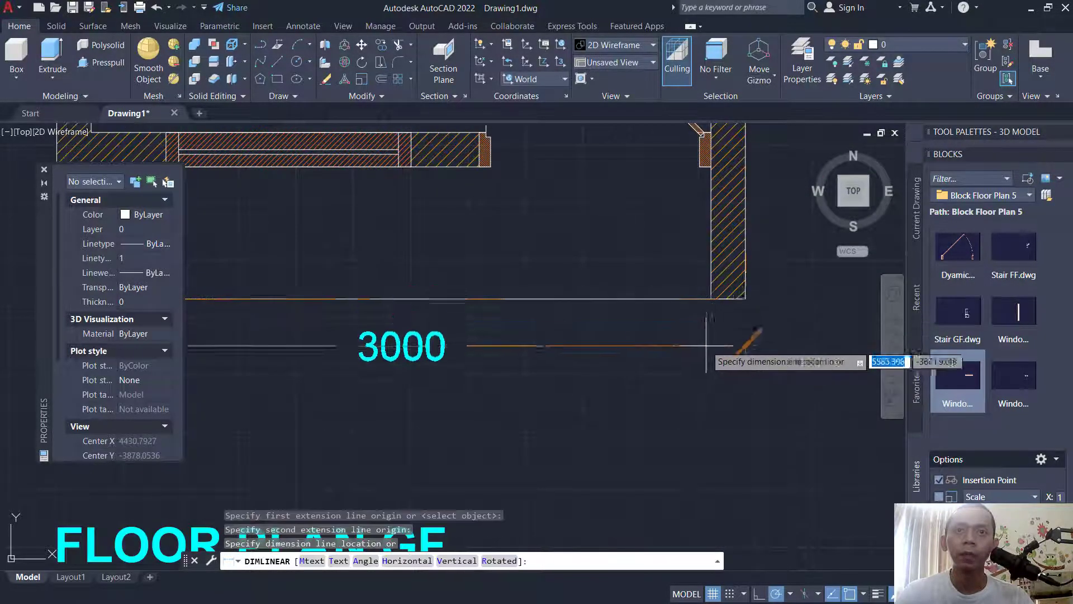
scroll(718, 357, "down", 5)
left_click(696, 363)
middle_click_drag(696, 364, 638, 356)
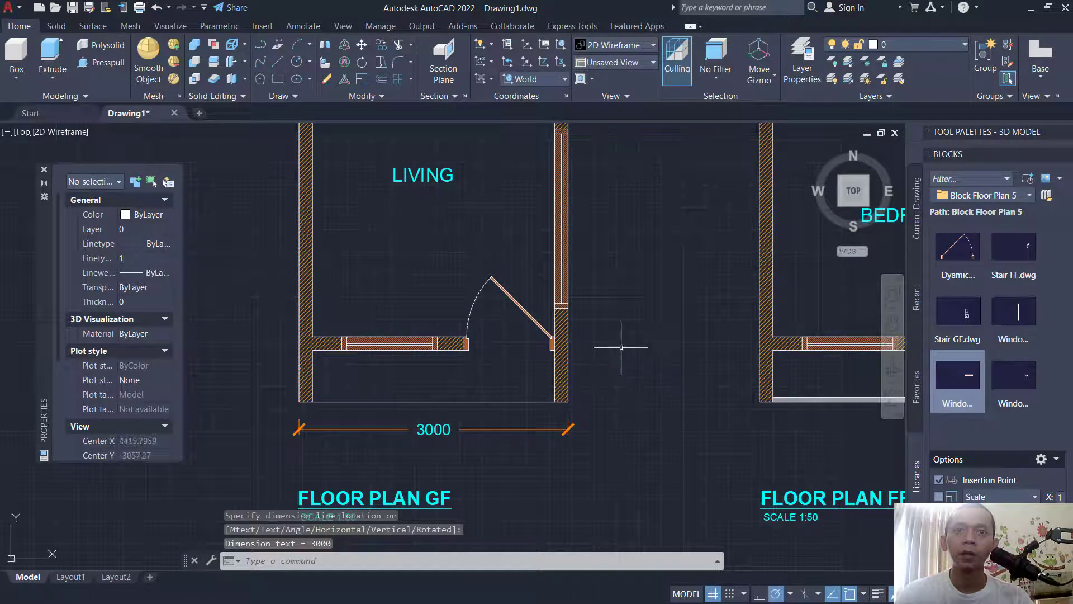
Step: Dimension vertically from the ground floor plan's lower-right outer corner to the front wall's centreline using Mid Between 2 Points, placed outside the right wall
key("Return")
scroll(599, 378, "up", 4)
left_click(560, 410)
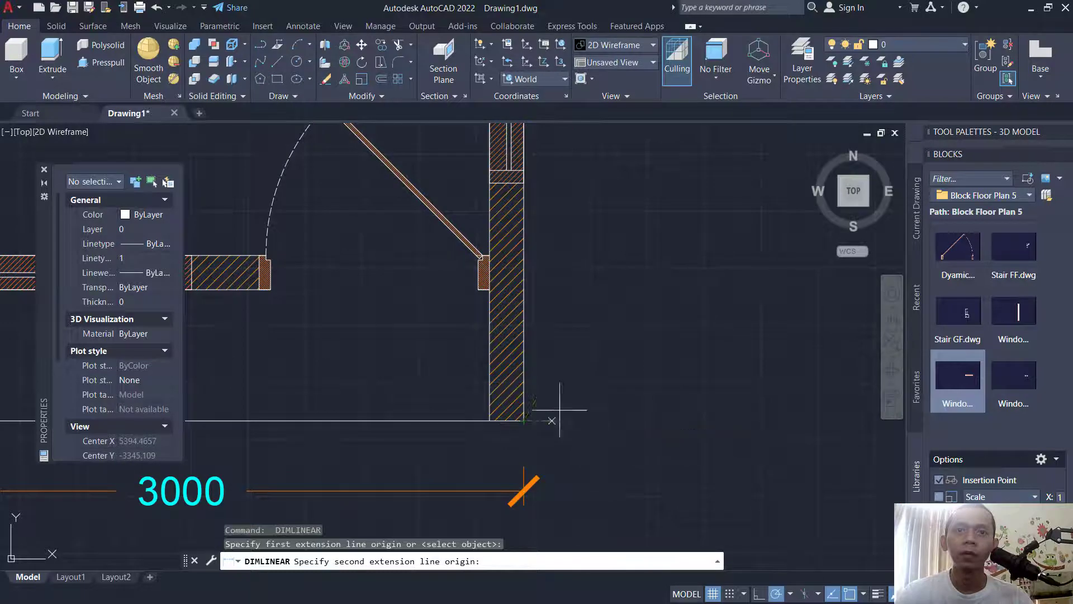
right_click(610, 247, "shift")
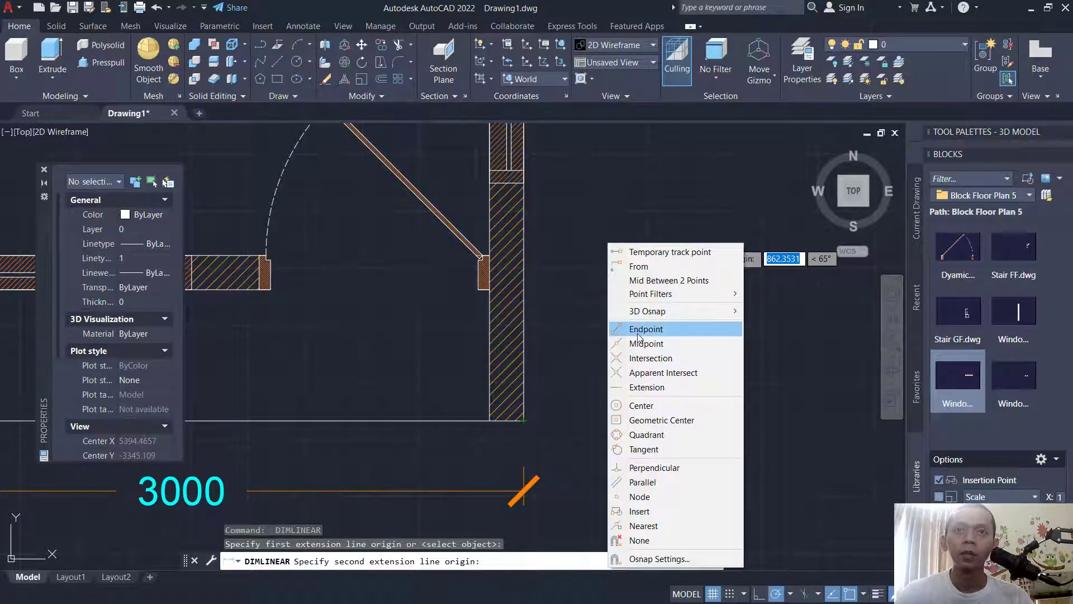
left_click(662, 281)
scroll(485, 268, "up", 4)
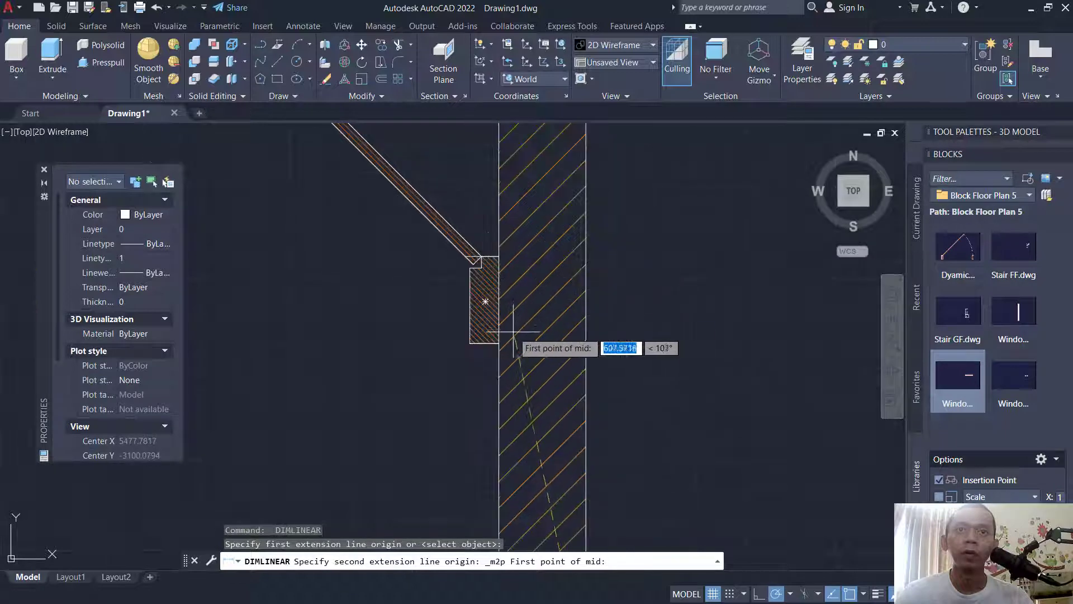
left_click(499, 342)
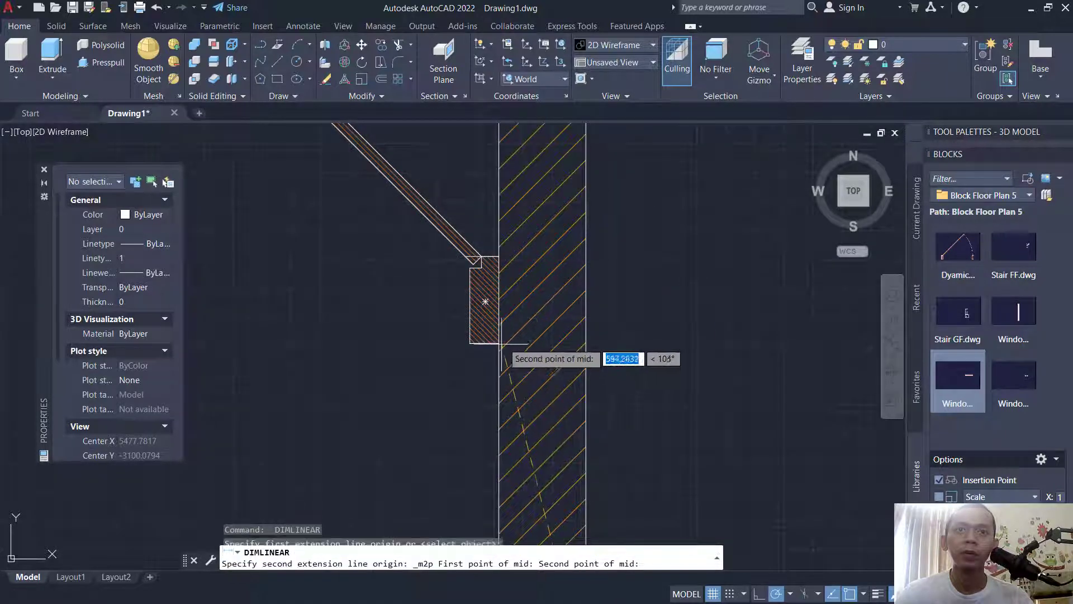
left_click(504, 257)
scroll(492, 279, "down", 6)
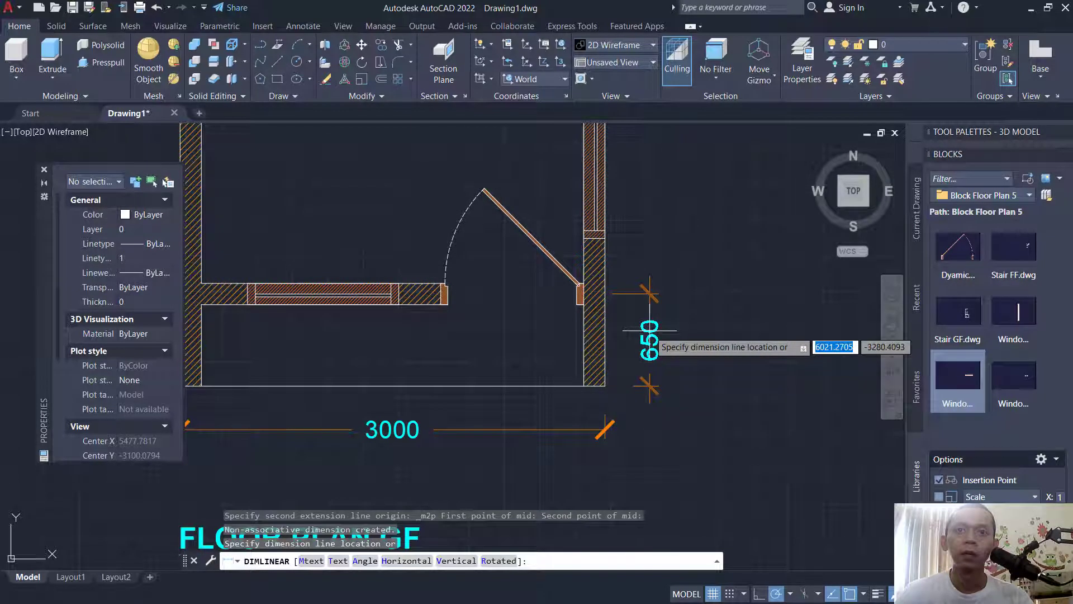
left_click(649, 330)
Step: Stretch the 650 dimension's upper extension line origin from the door jamb to the outer face of the right wall
scroll(678, 287, "up", 4)
left_click(631, 292)
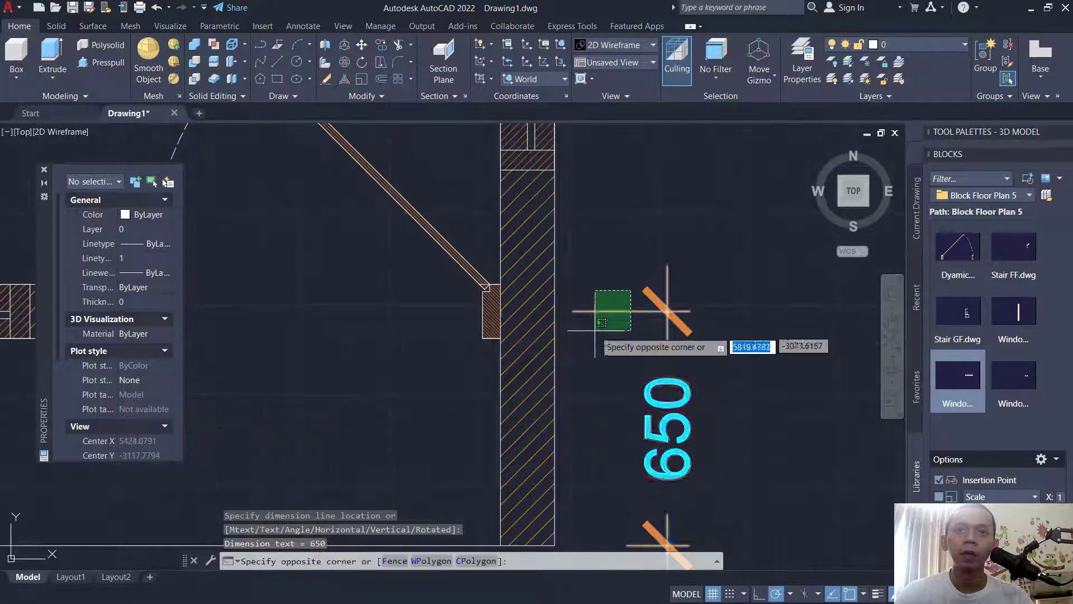
left_click(595, 330)
left_click(499, 311)
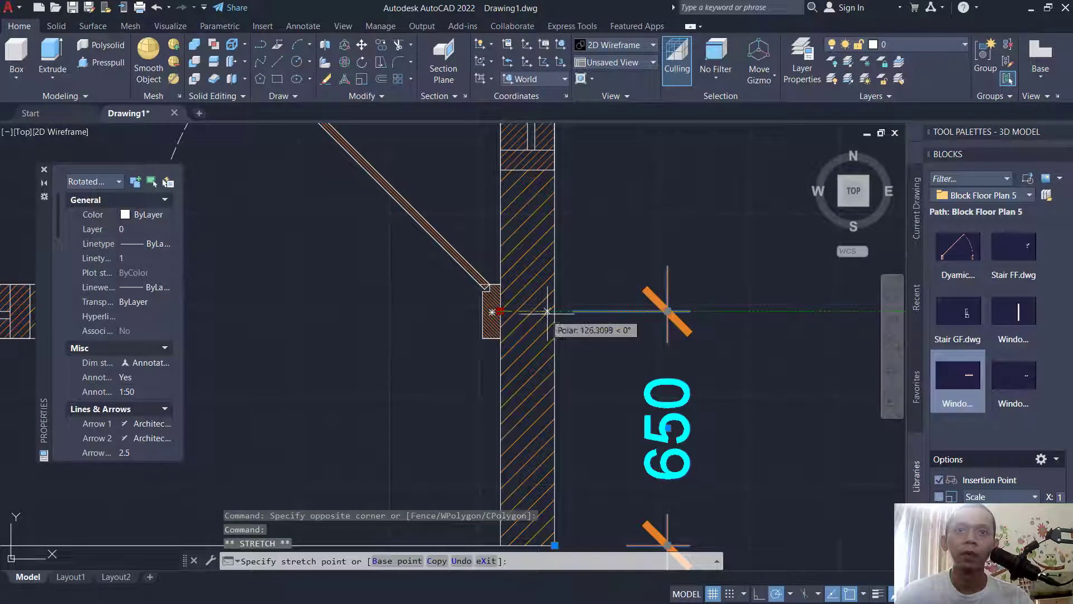
key("Escape")
key("Escape")
Step: Dimension from the front wall's centreline to the midpoint of the toilet door jamb, aligned with the 650 dimension
scroll(725, 300, "down", 2)
middle_click_drag(725, 301, 657, 306)
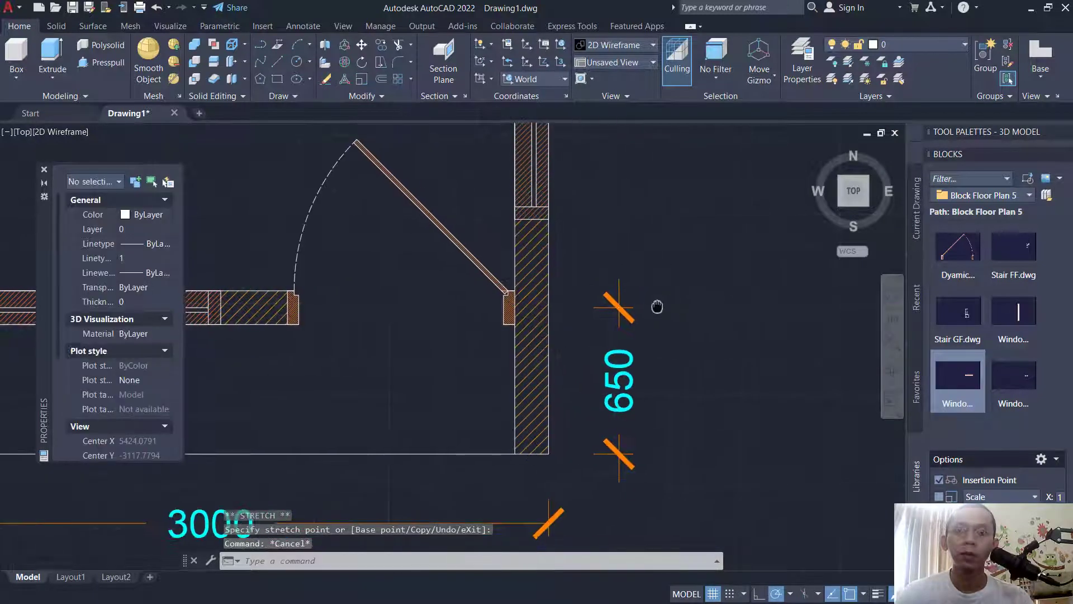
right_click(675, 295)
left_click(721, 305)
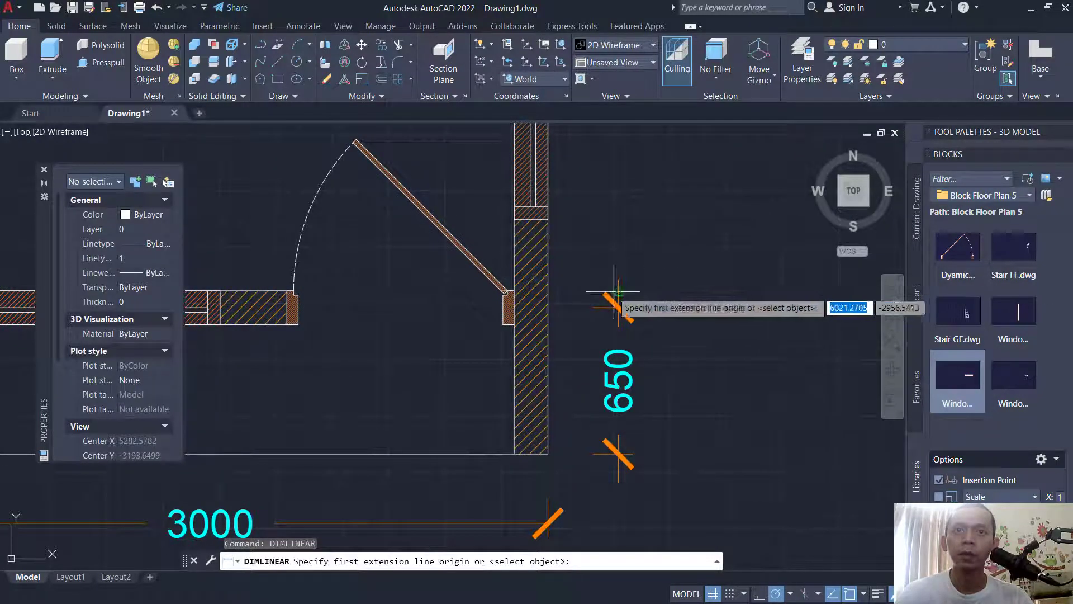
left_click(552, 305)
scroll(618, 270, "down", 5)
middle_click_drag(618, 271, 626, 242)
scroll(609, 304, "up", 10)
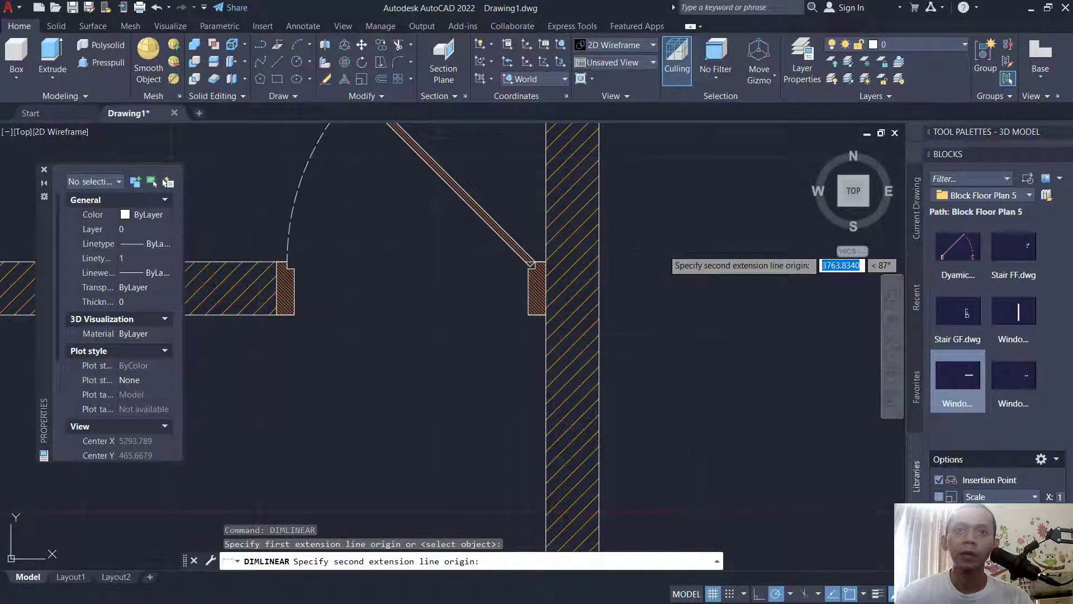
key("F8")
right_click(662, 250, "shift")
left_click(706, 288)
scroll(559, 276, "up", 3)
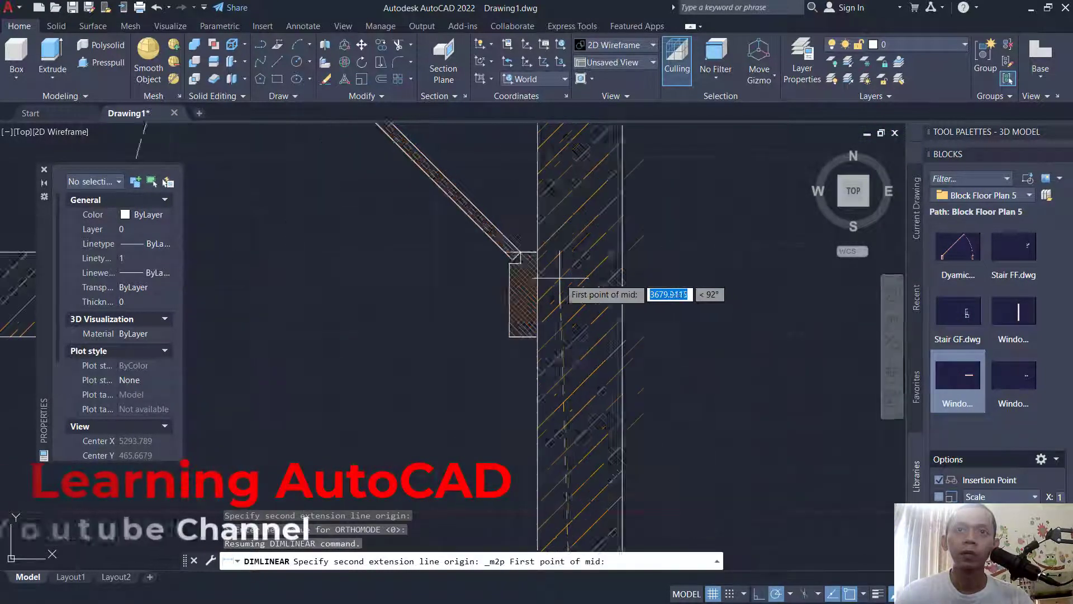
left_click(524, 237)
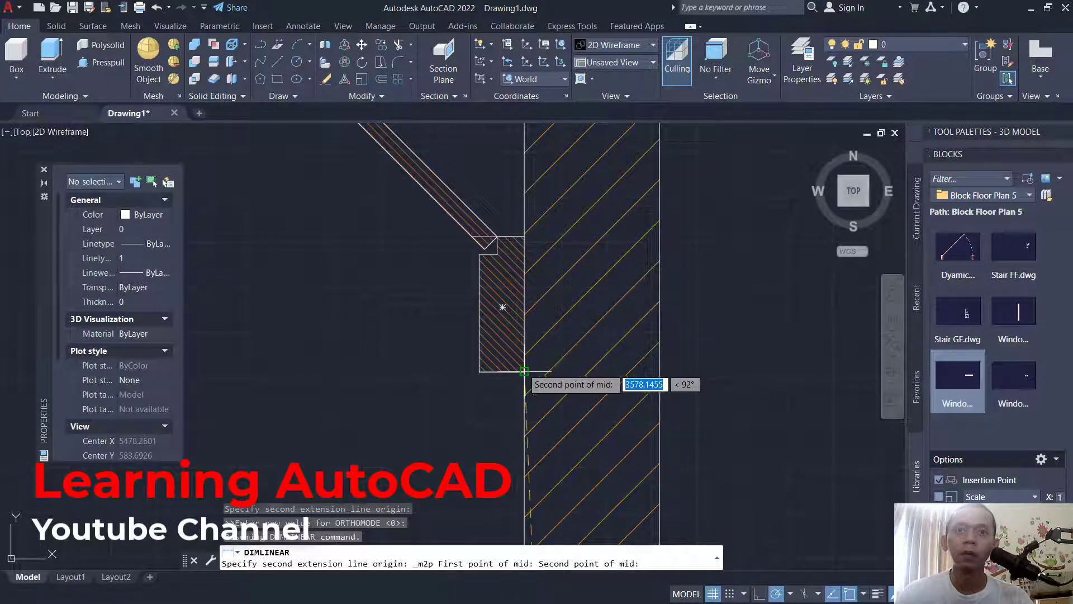
left_click(520, 369)
scroll(726, 371, "down", 4)
middle_click_drag(729, 372, 639, 138)
left_click(655, 430)
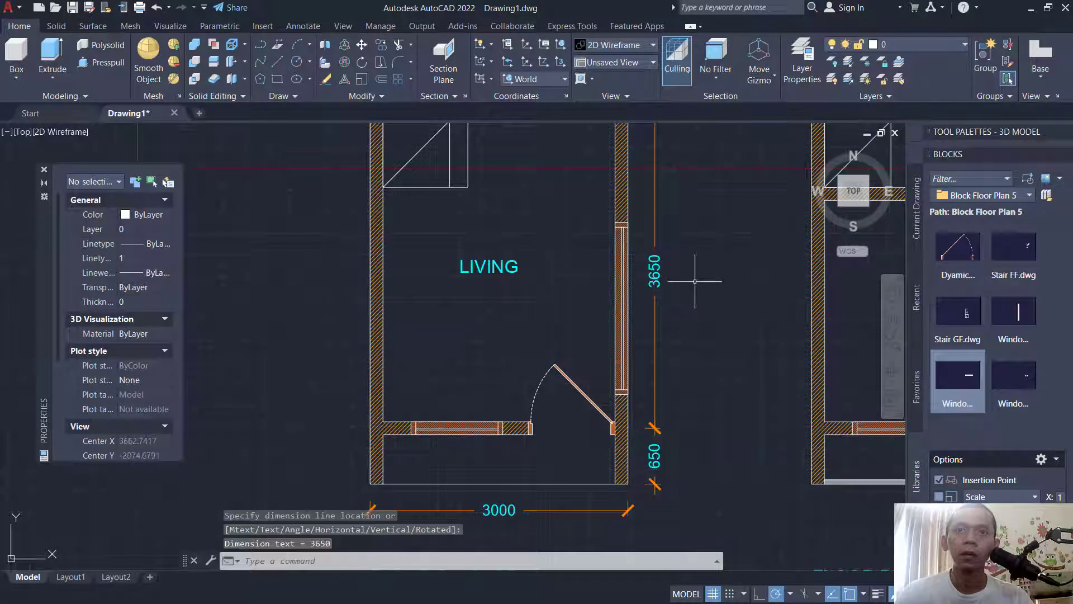
Step: Stretch the 3650 dimension's upper extension line origin from the toilet door jamb to the right wall's outer face
scroll(693, 283, "down", 3)
scroll(650, 258, "up", 4)
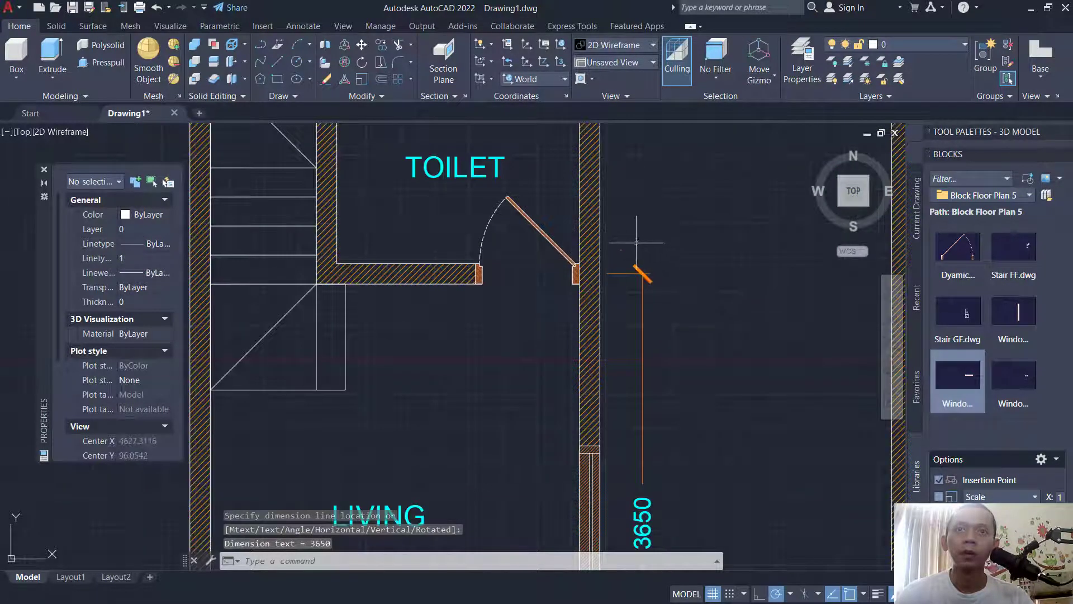
left_click(637, 273)
scroll(615, 261, "up", 2)
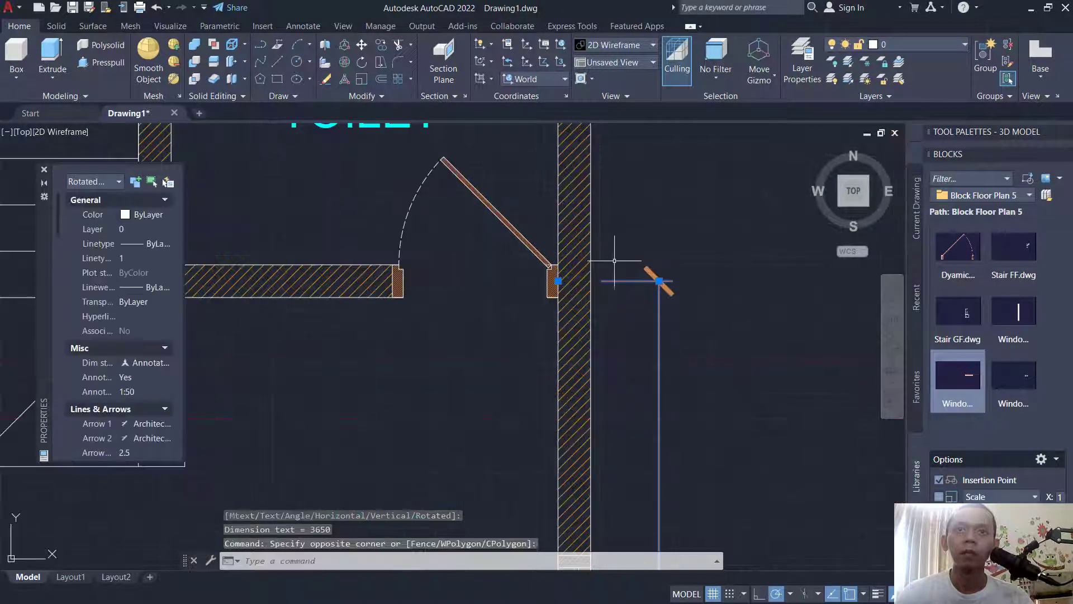
left_click(558, 280)
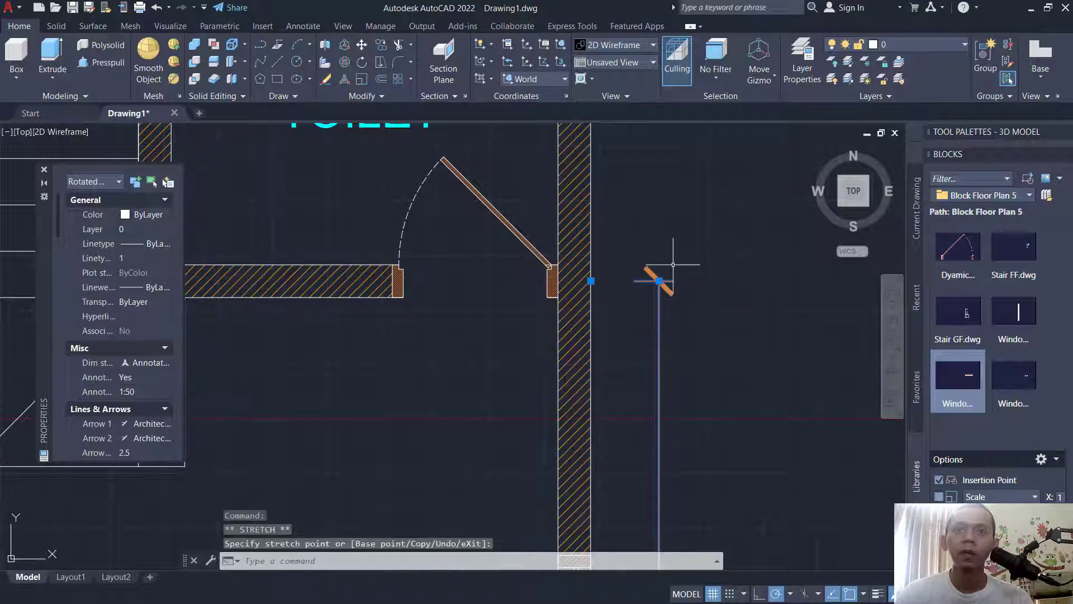
key("Escape")
Step: Dimension from the toilet wall's centreline to the plan's upper-right outer corner, in line with the 3650 dimension
middle_click_drag(676, 240, 658, 260)
right_click(699, 236)
left_click(736, 246)
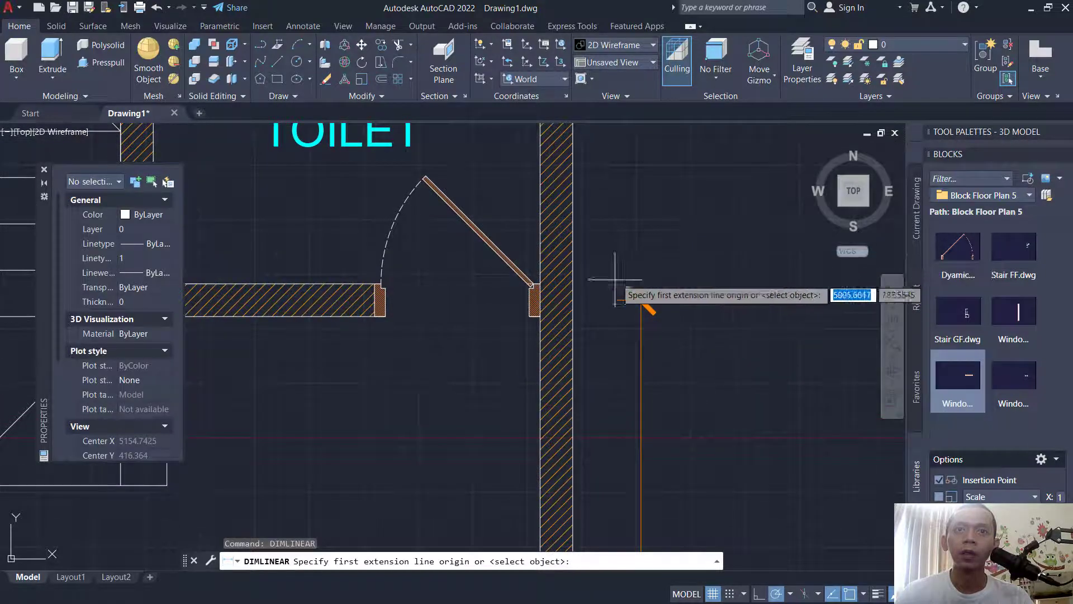
left_click(576, 298)
middle_click_drag(642, 201, 586, 283)
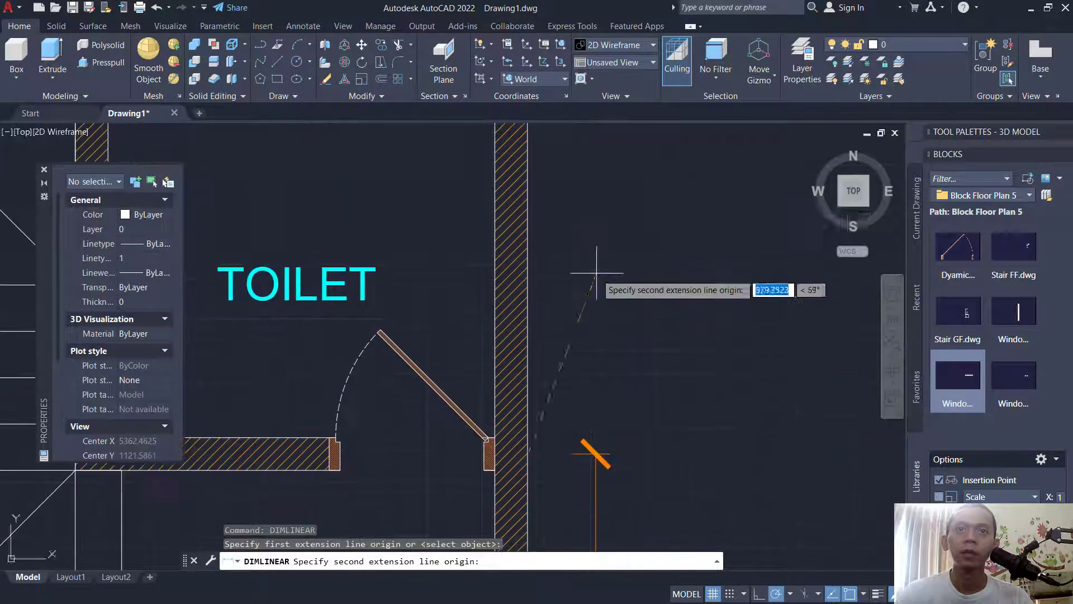
scroll(590, 302, "down", 4)
left_click(563, 233)
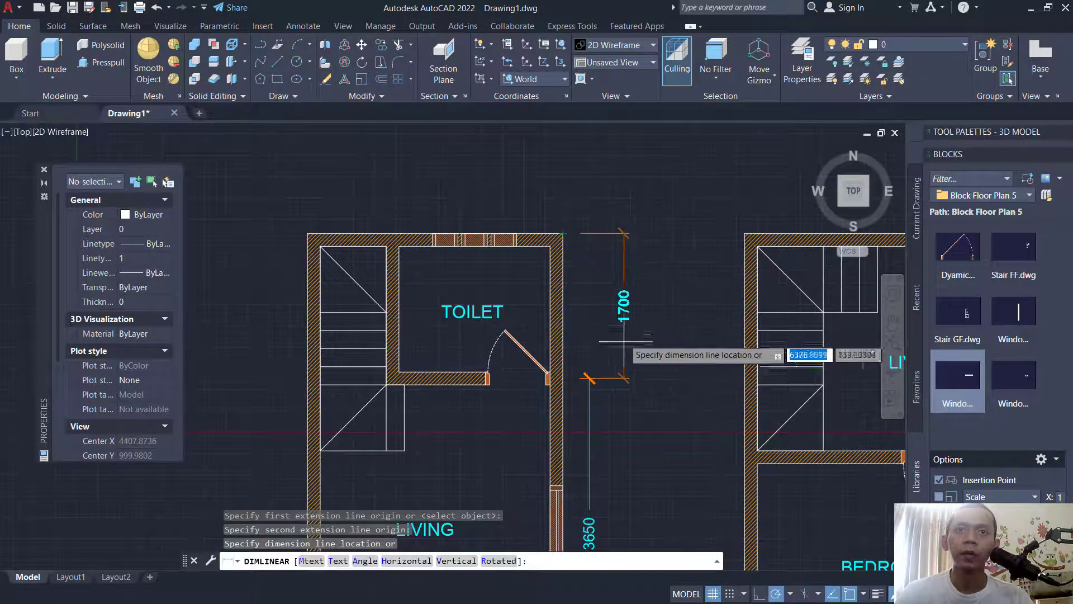
left_click(588, 378)
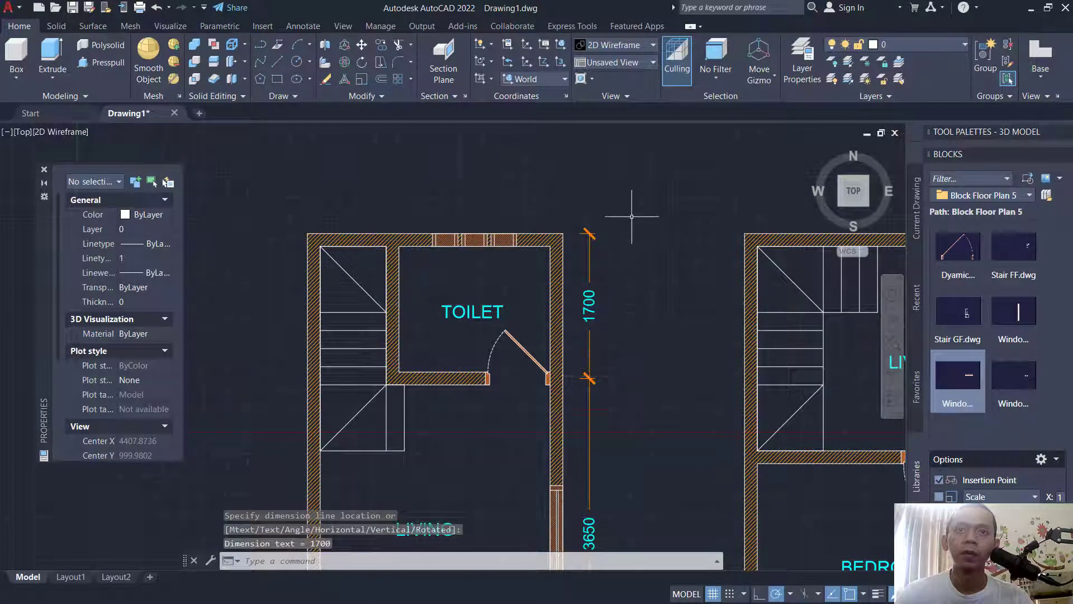
Step: Dimension the ground floor plan's overall length between its right-hand outer corners, placed outside the existing vertical dimension chain
key("Return")
left_click(576, 235)
scroll(576, 235, "down", 5)
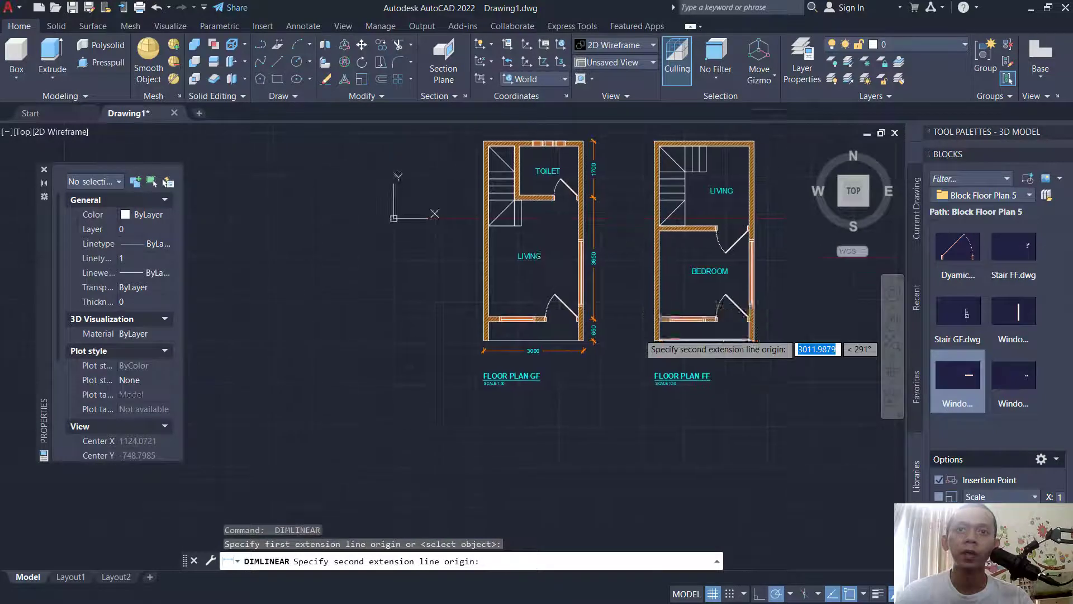
scroll(598, 336, "up", 4)
left_click(565, 346)
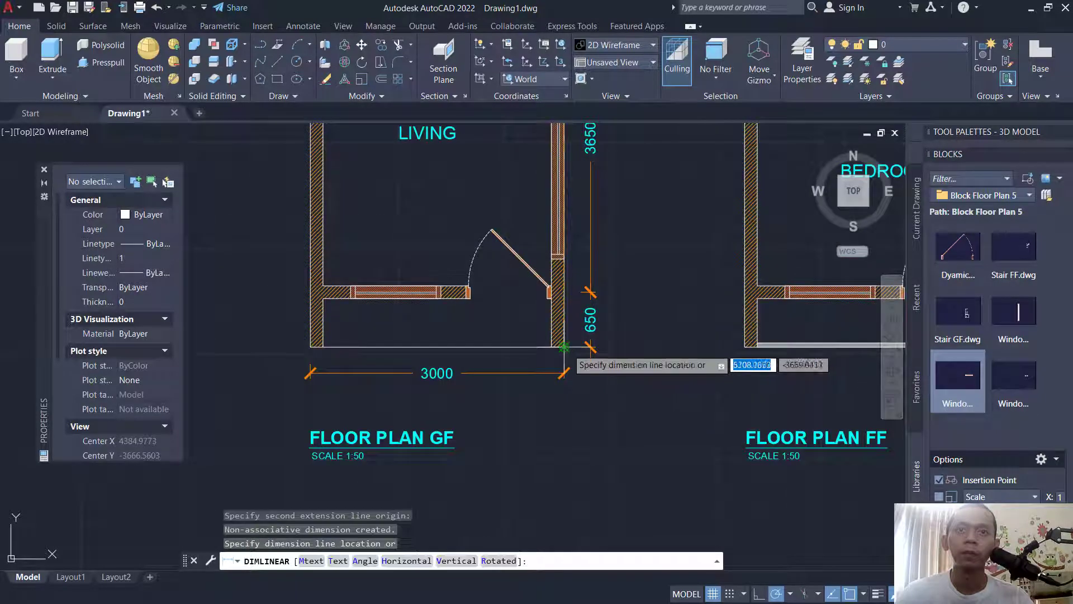
left_click(619, 345)
Step: Dimension horizontally from the plan's upper-right outer corner to the centre of the toilet's partition wall using Mid Between 2 Points, placed above the plan
scroll(620, 345, "down", 4)
middle_click_drag(648, 212, 648, 330)
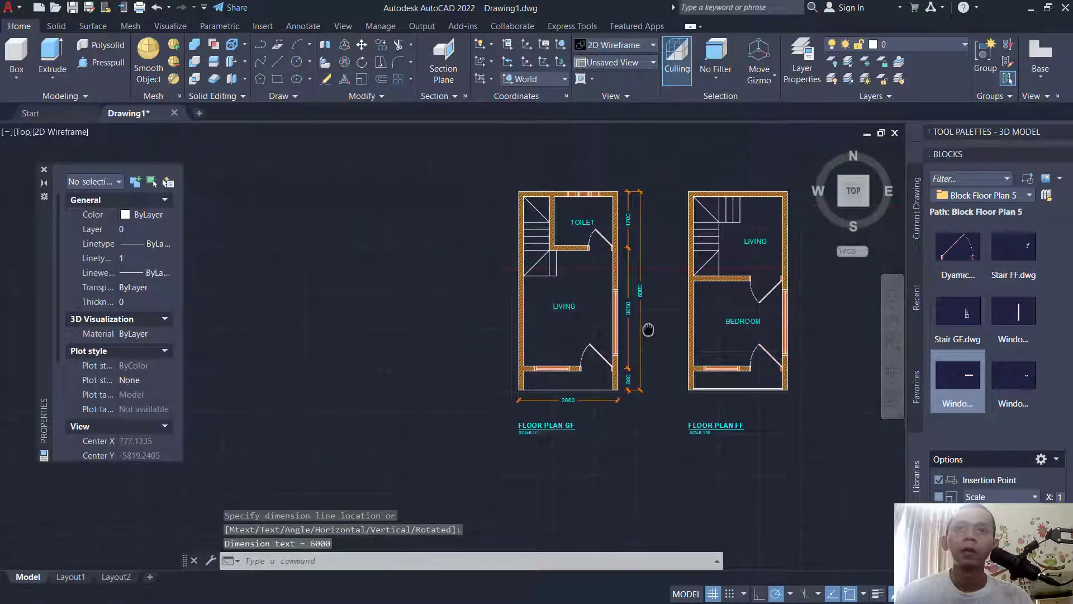
scroll(575, 228, "up", 6)
key("Return")
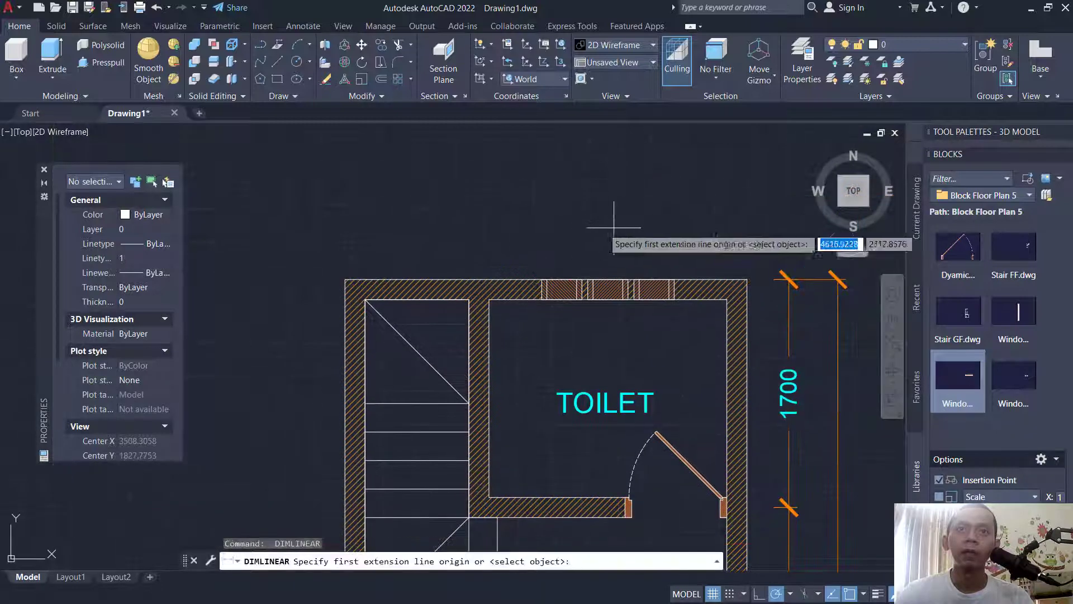
left_click(747, 279)
right_click(484, 214, "shift")
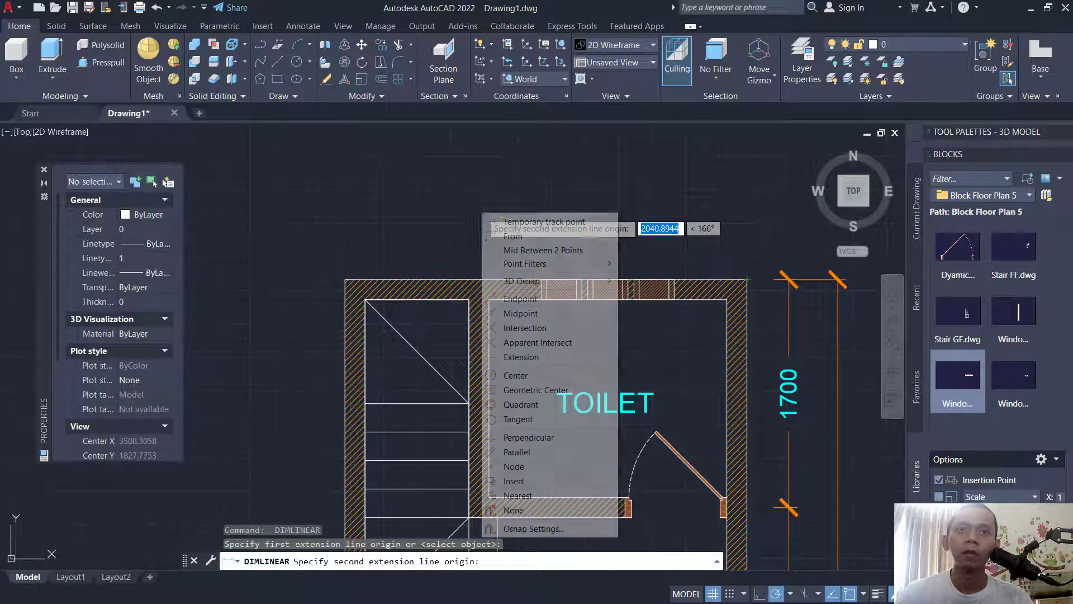
left_click(531, 255)
scroll(483, 268, "up", 5)
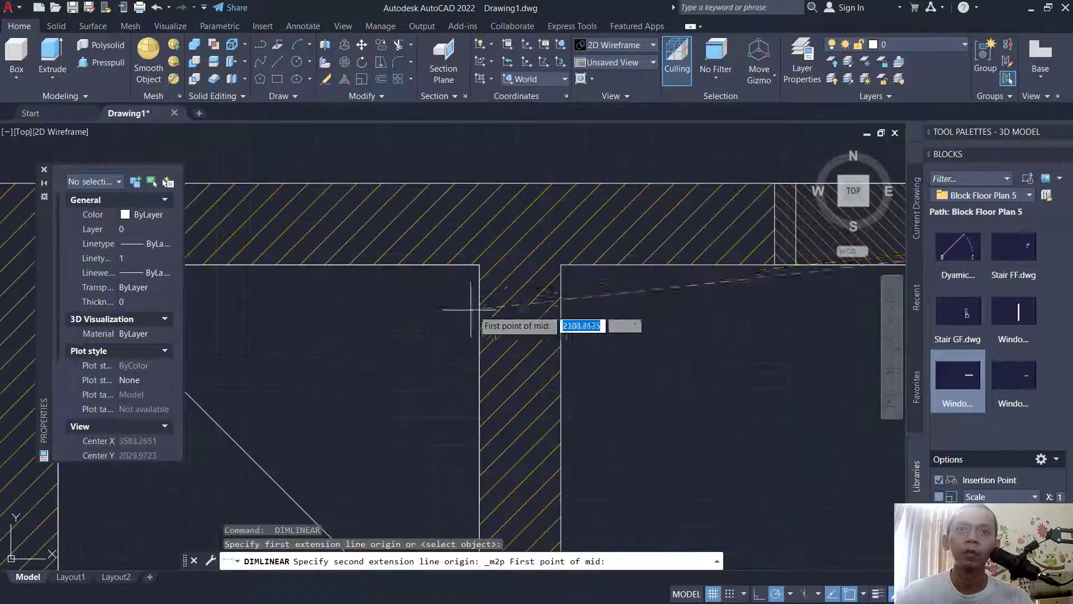
left_click(560, 264)
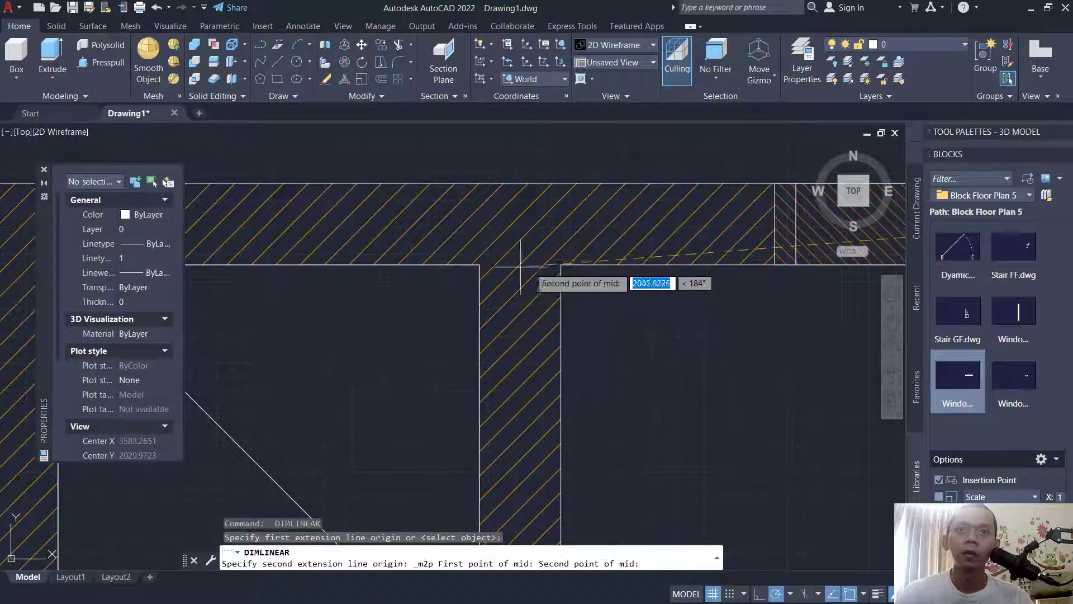
left_click(479, 264)
scroll(605, 211, "down", 5)
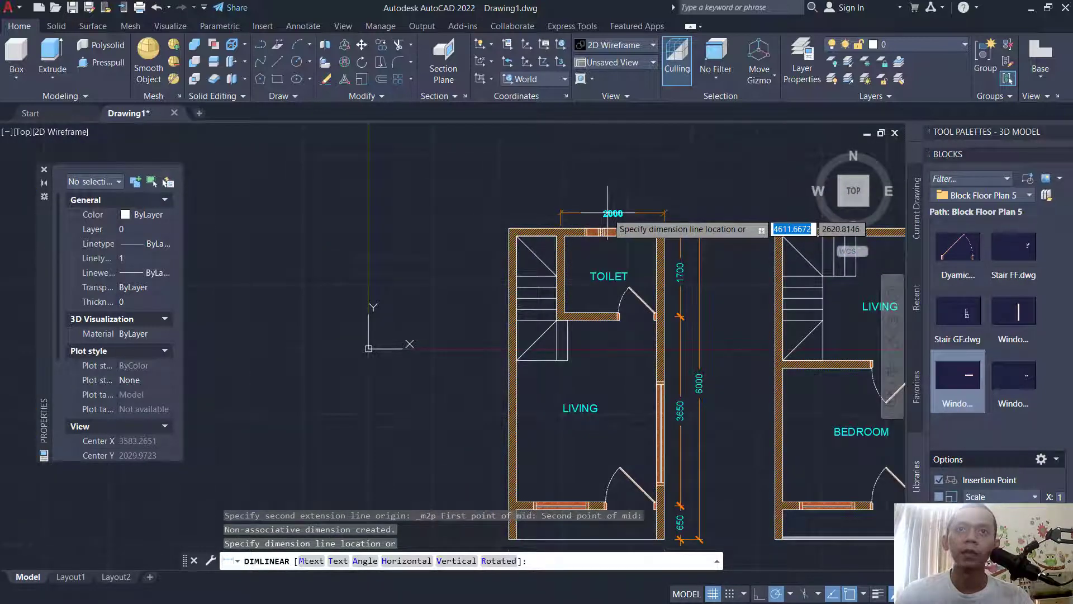
left_click(608, 212)
Step: Stretch the 2000 dimension's extension line origin at the partition wall up to the outer face of the rear wall
scroll(581, 204, "up", 4)
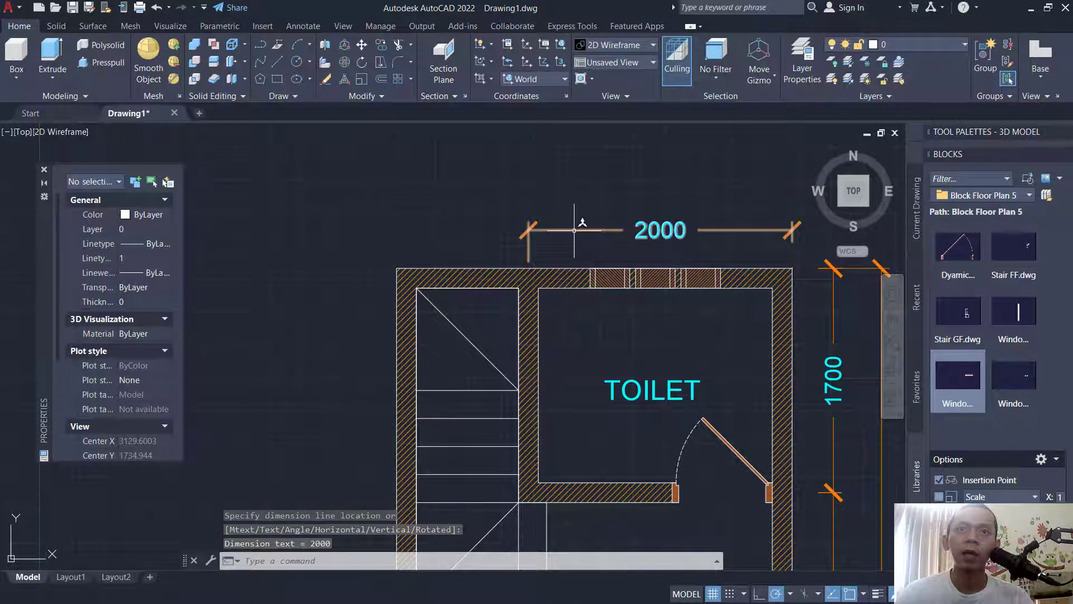
left_click(574, 230)
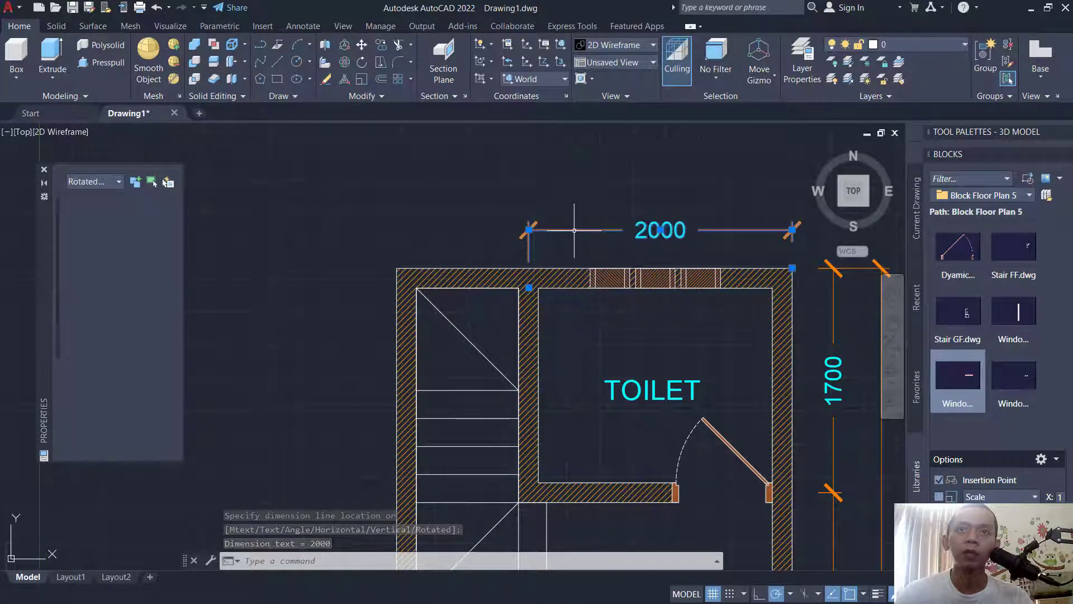
left_click(529, 286)
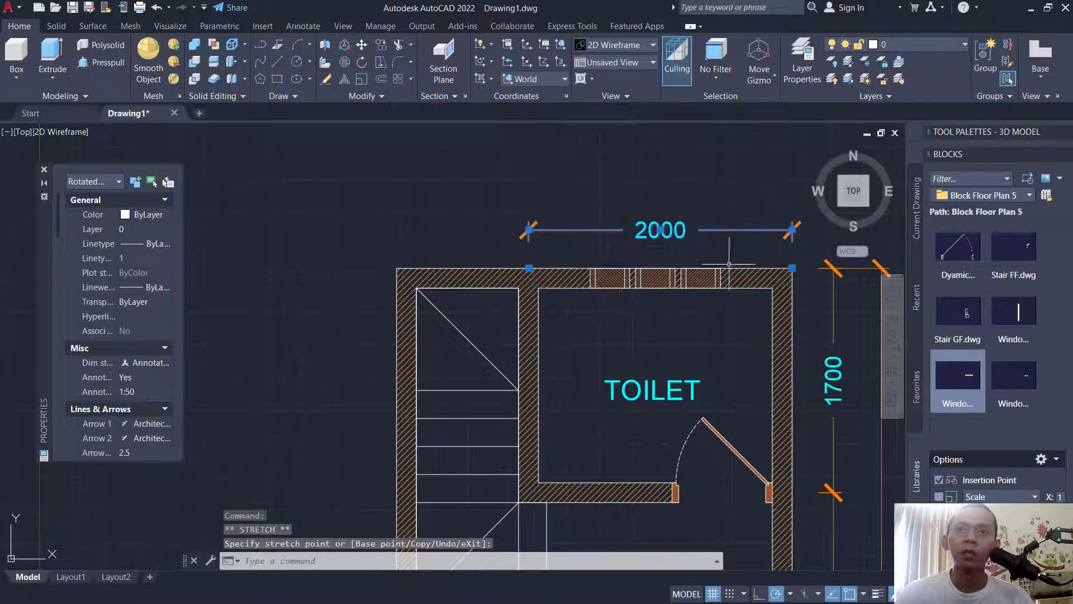
key("Escape")
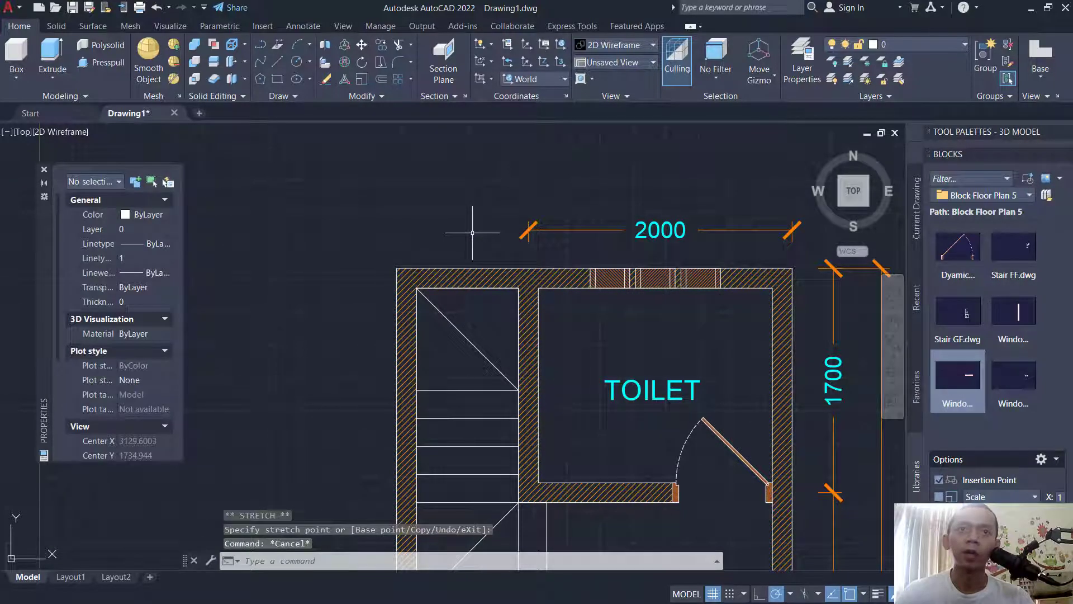
Step: Dimension the stair bay from the partition wall's centreline to the plan's upper-left outer corner, aligned with the 2000 dimension
right_click(479, 216)
left_click(525, 223)
scroll(555, 240, "up", 4)
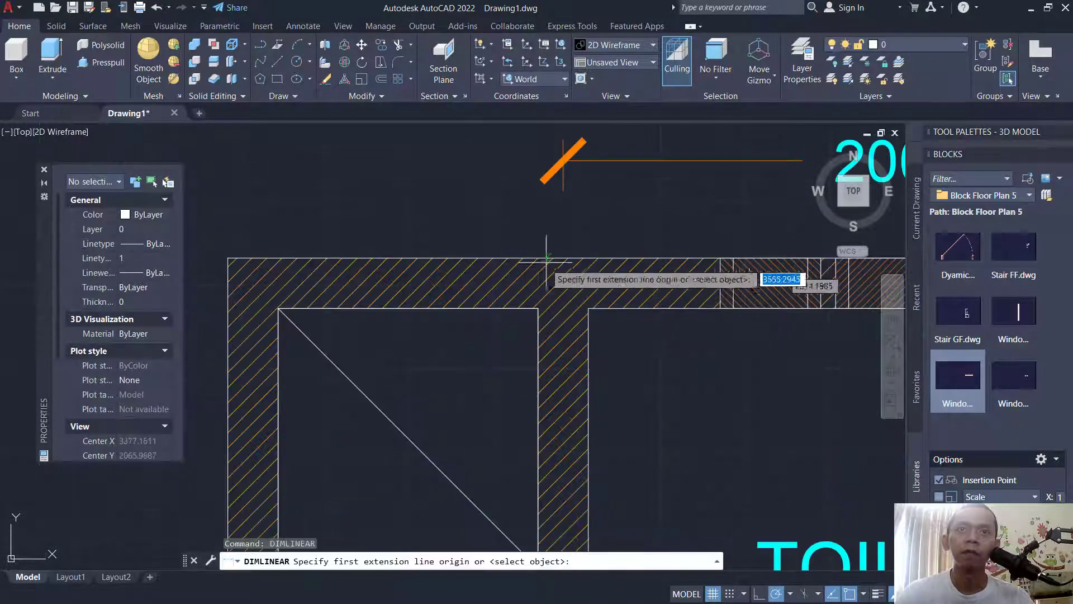
left_click(564, 257)
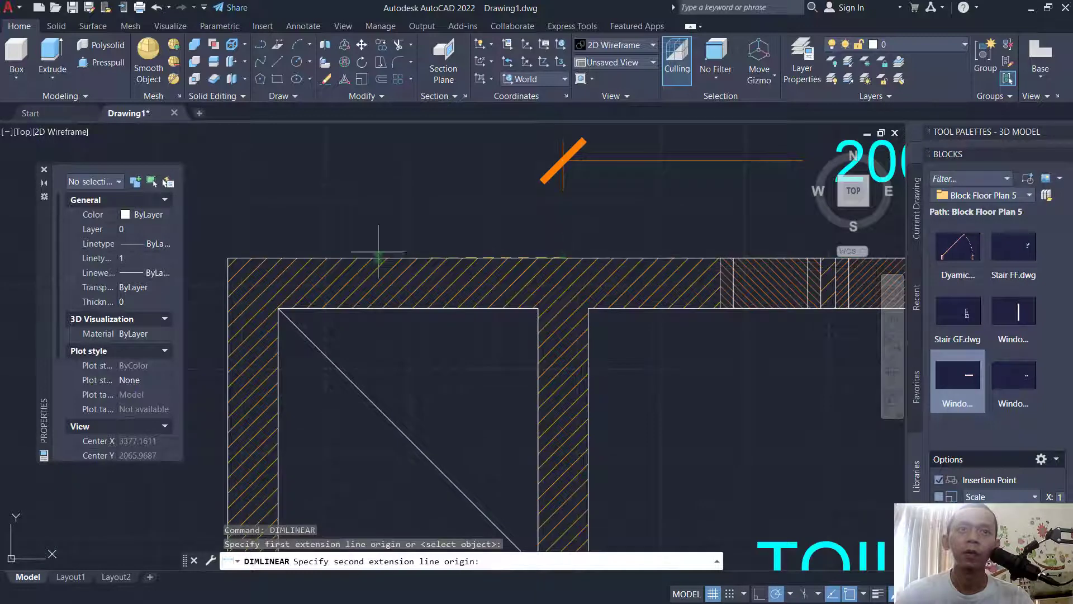
left_click(228, 258)
left_click(564, 161)
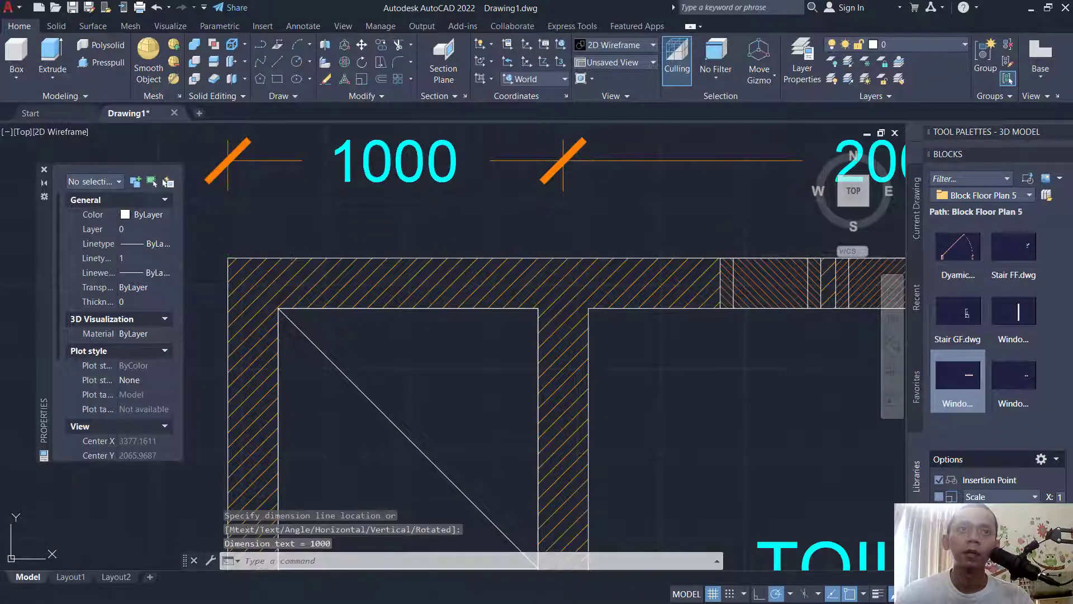
Step: Dimension the ground floor plan's overall width between its upper outer corners, placed above the 1000 and 2000 dimensions
key("space")
left_click(228, 258)
scroll(506, 242, "down", 5)
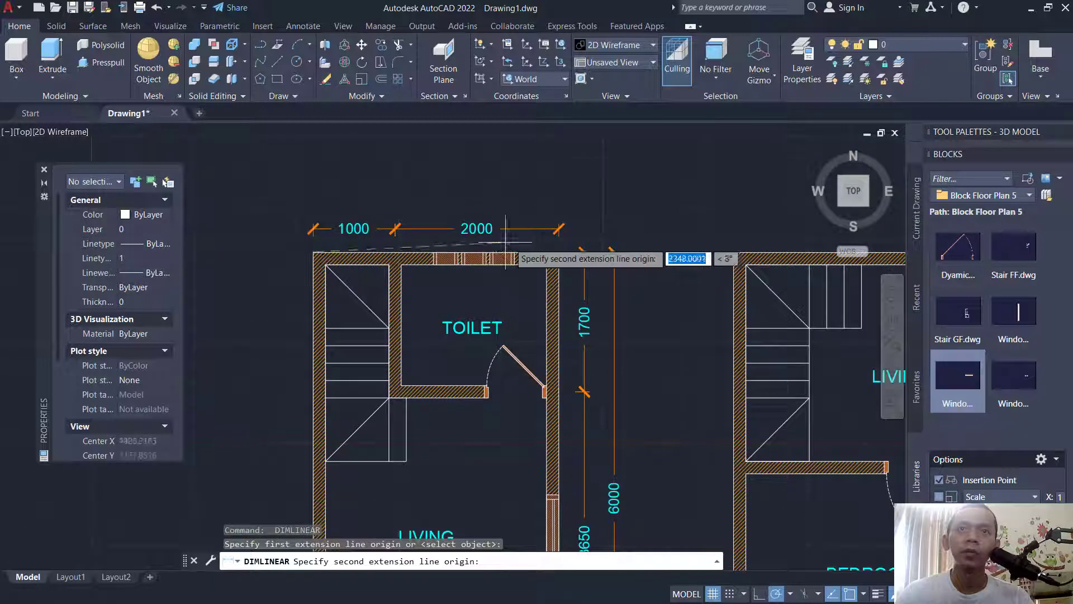
scroll(580, 221, "up", 4)
left_click(559, 251)
scroll(562, 224, "down", 4)
middle_click_drag(561, 213, 569, 219)
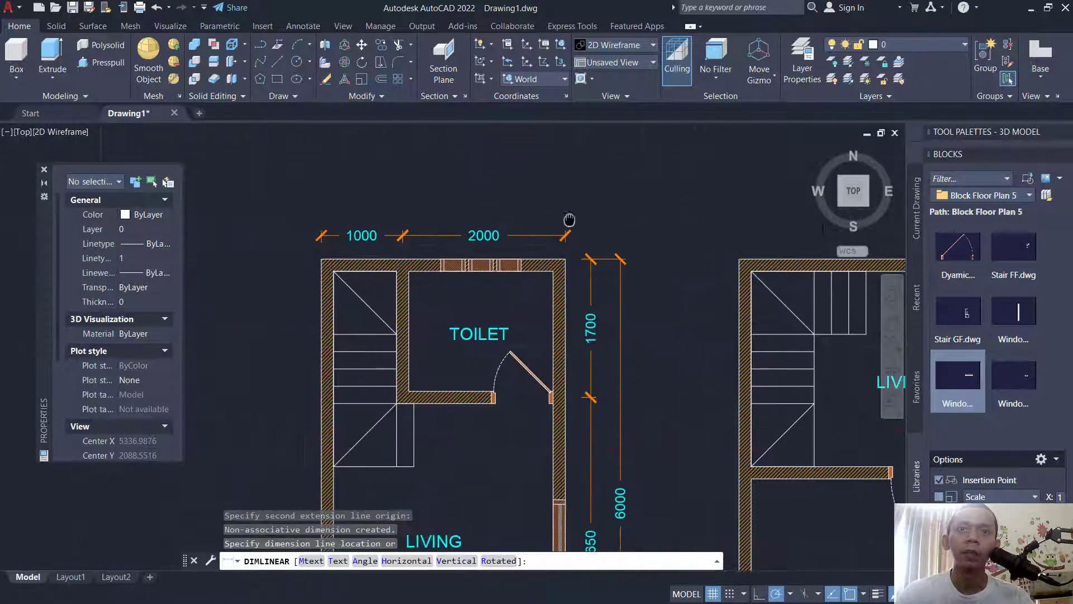
left_click(570, 211)
Step: Dimension vertically from the plan's upper-left outer corner to the front wall's centre using Mid Between 2 Points, placed outside the left wall
middle_click_drag(268, 293, 439, 231)
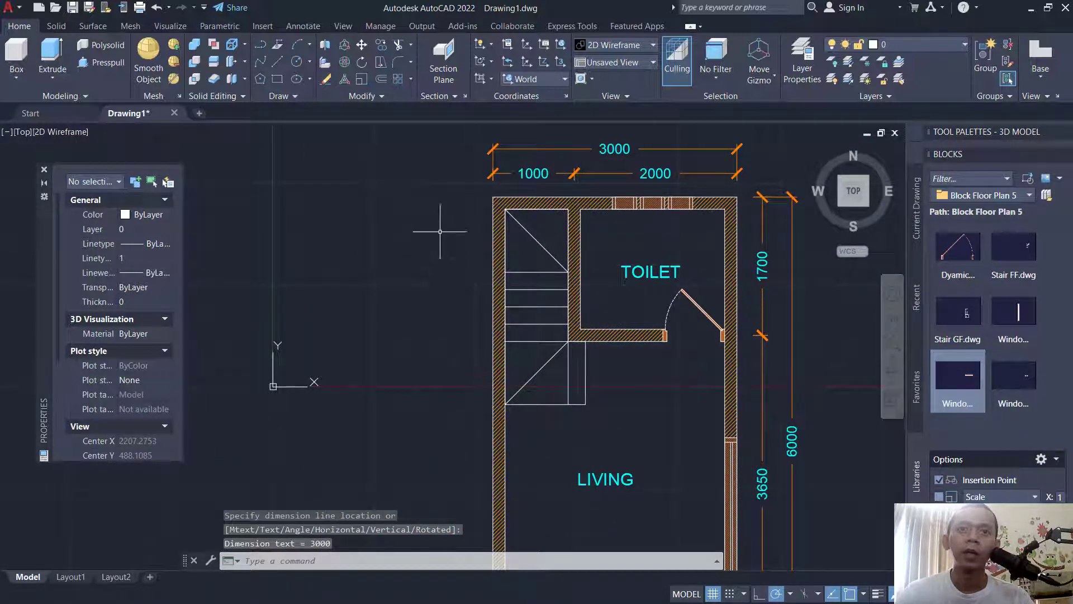
key("space")
scroll(480, 209, "up", 4)
left_click(507, 180)
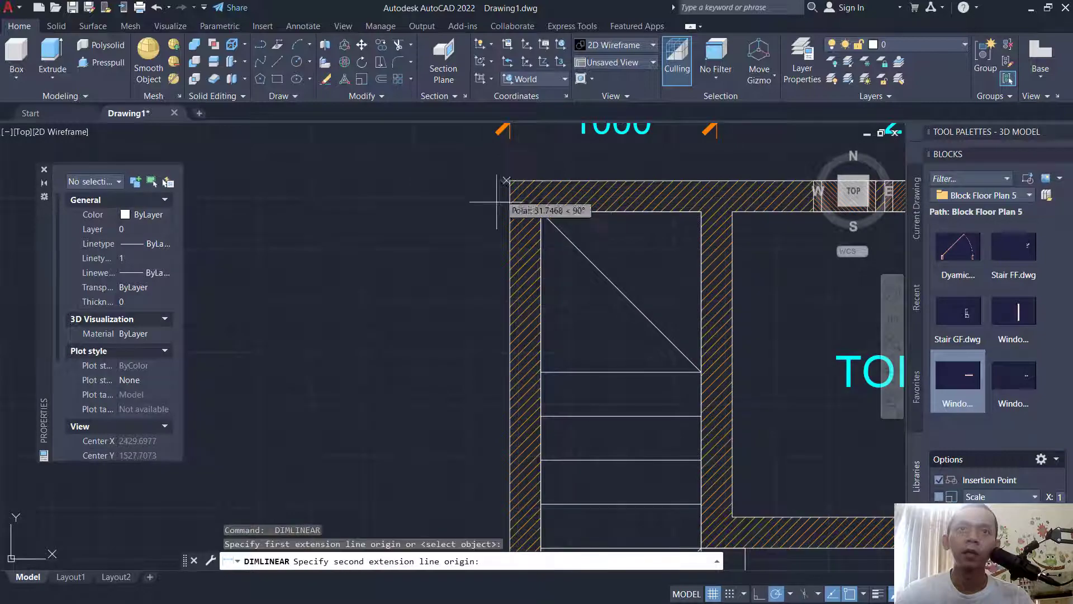
scroll(491, 335, "down", 4)
scroll(479, 307, "up", 6)
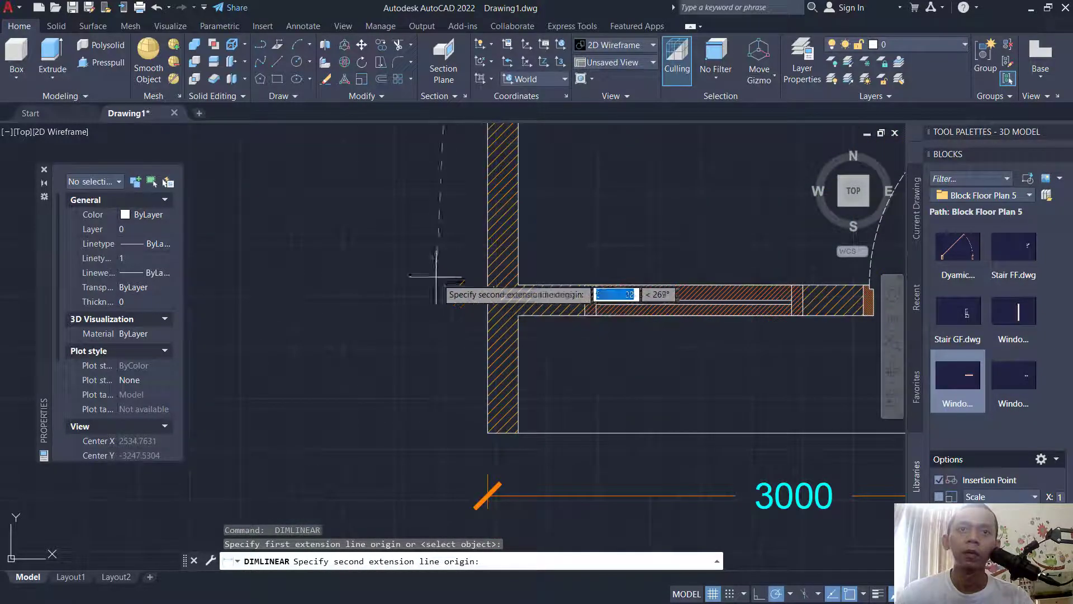
right_click(434, 276, "shift")
left_click(479, 312)
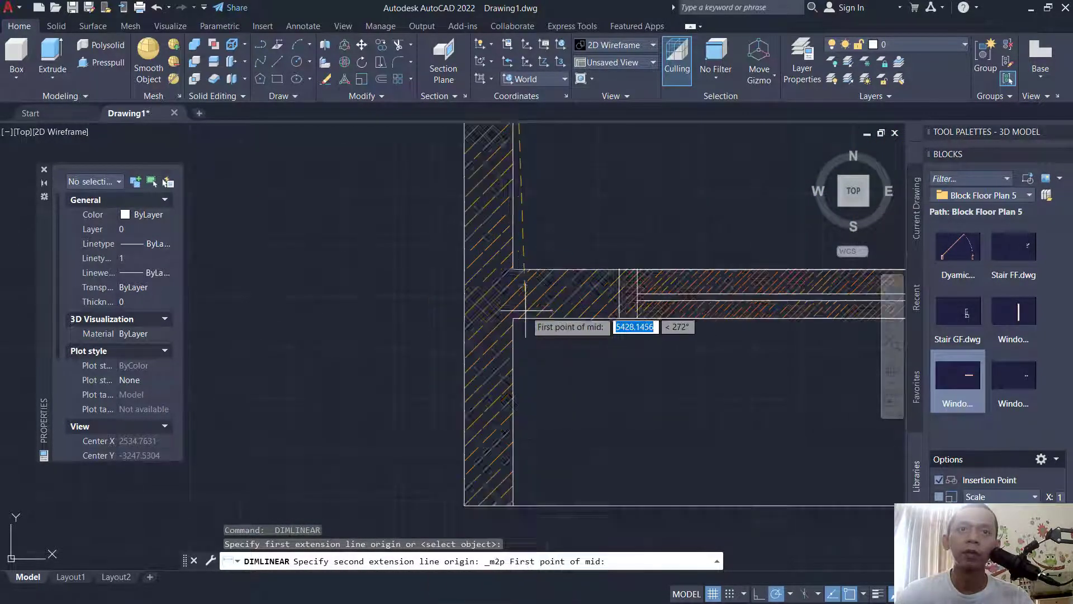
scroll(503, 323, "up", 3)
left_click(504, 322)
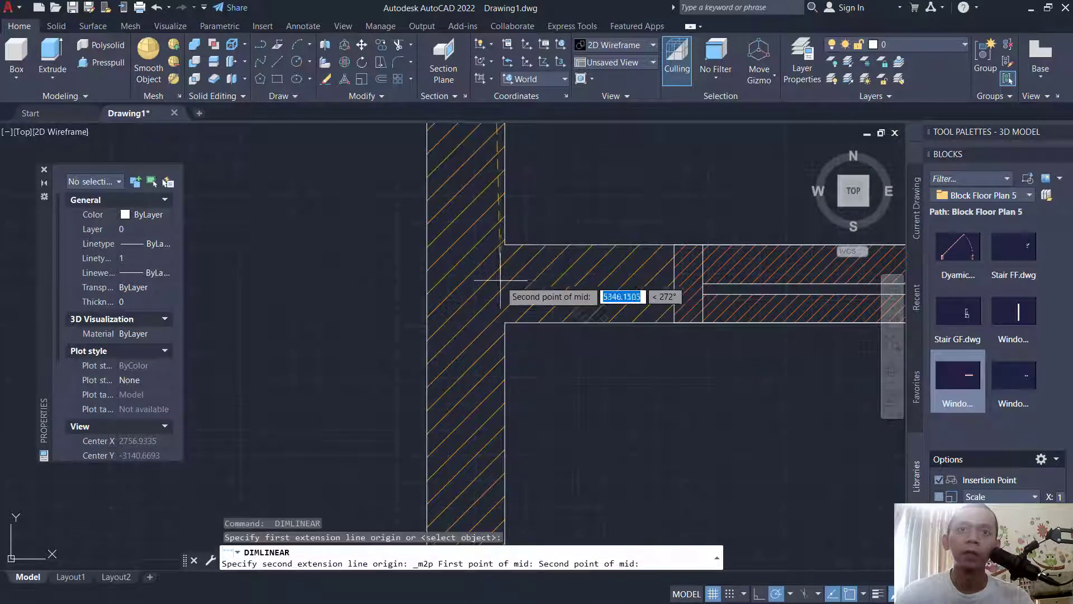
left_click(504, 245)
scroll(416, 272, "down", 4)
middle_click_drag(388, 261, 421, 289)
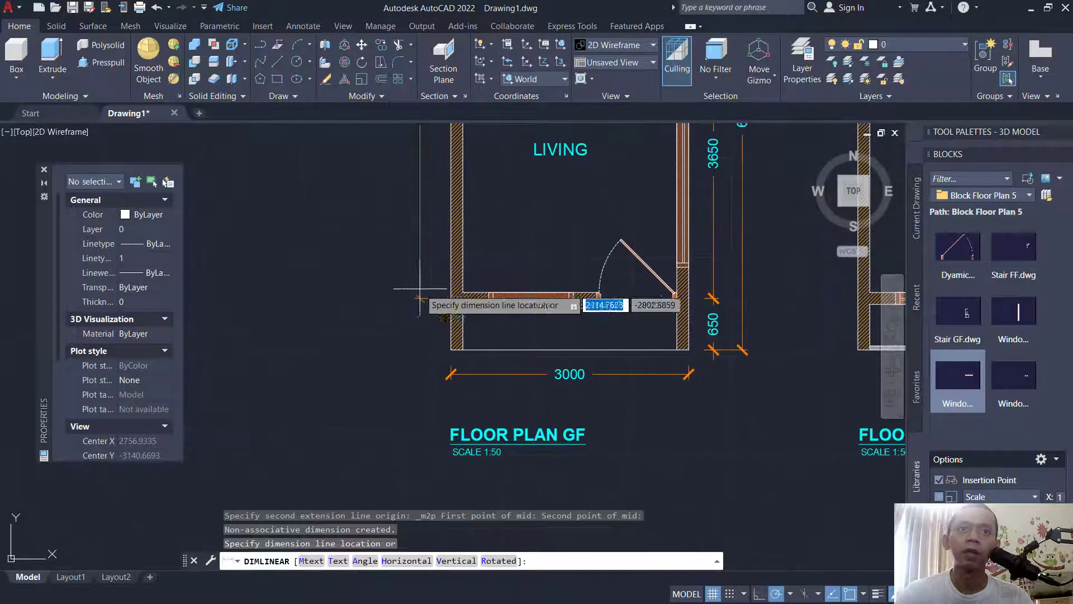
middle_click_drag(437, 354, 437, 405)
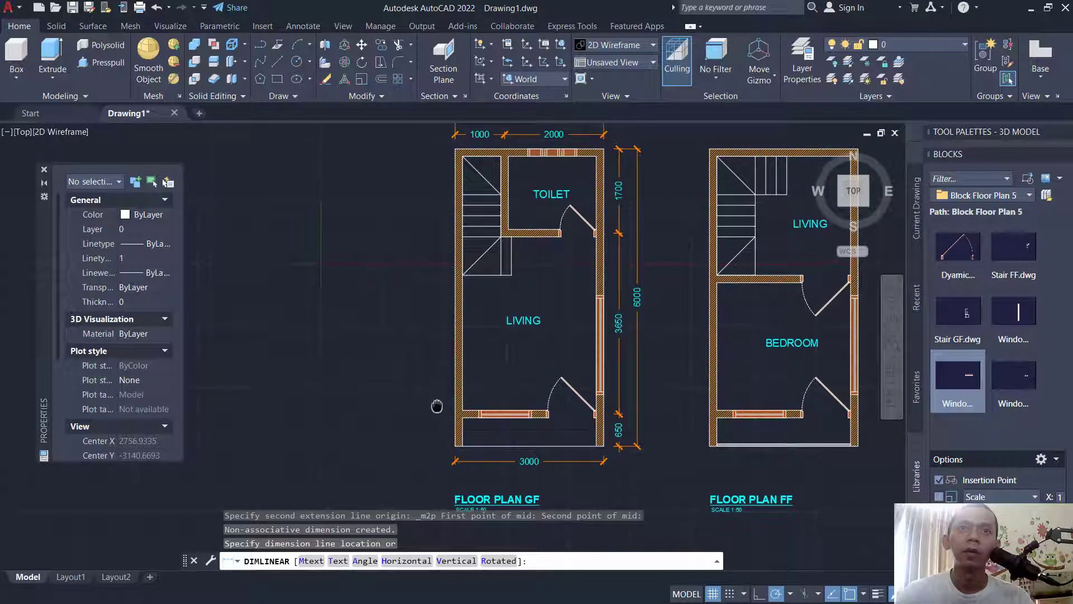
left_click(436, 401)
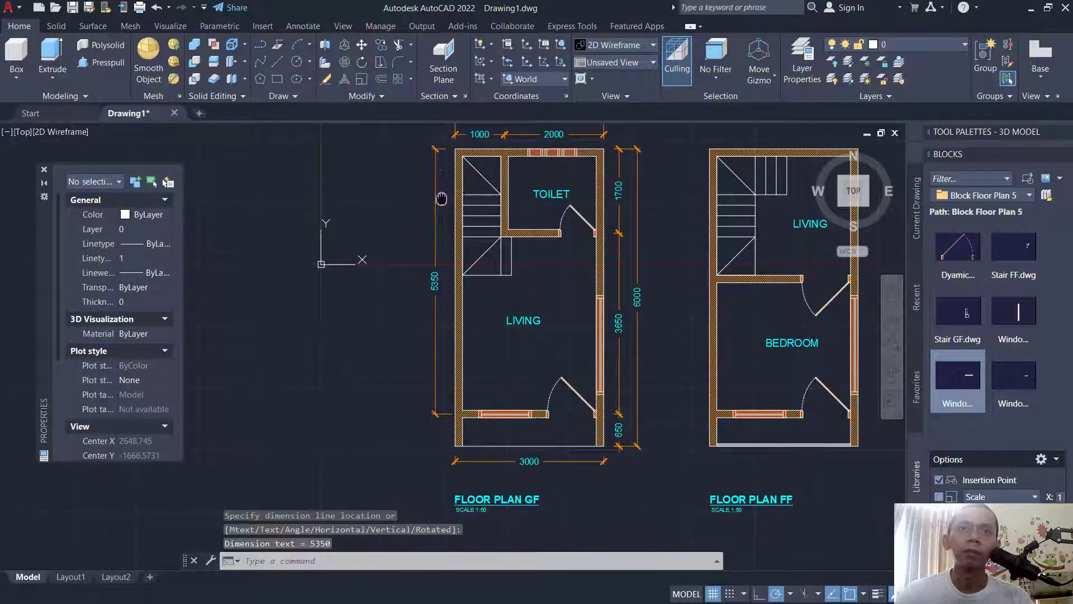
Step: Stretch the 5350 dimension's lower extension line origin to the outer face of the left wall
middle_click_drag(441, 199, 445, 217)
scroll(437, 461, "up", 6)
left_click(486, 340)
left_click(462, 376)
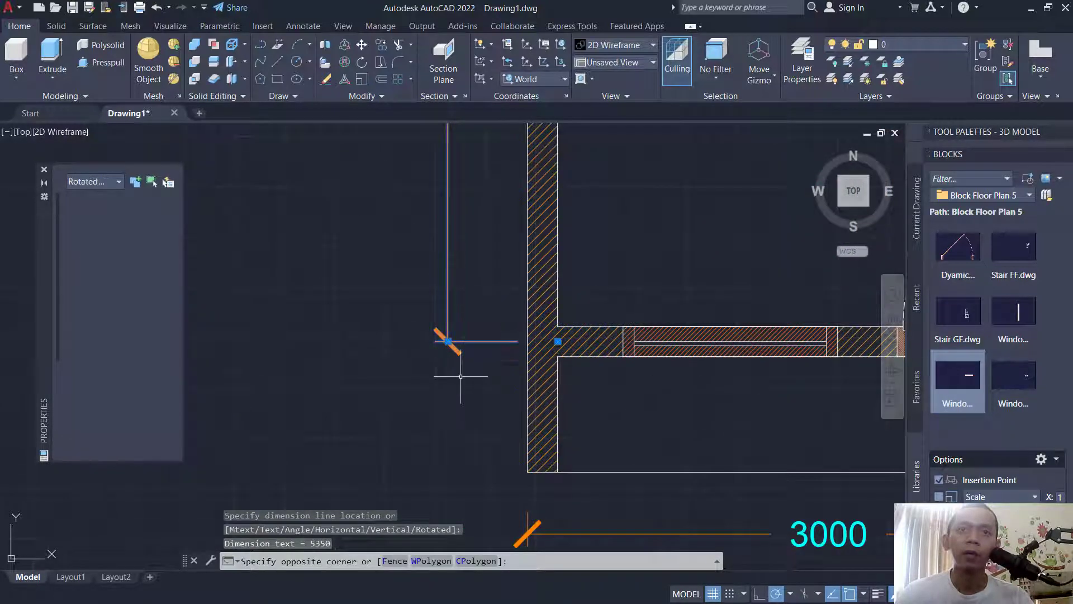
left_click(562, 338)
left_click(558, 341)
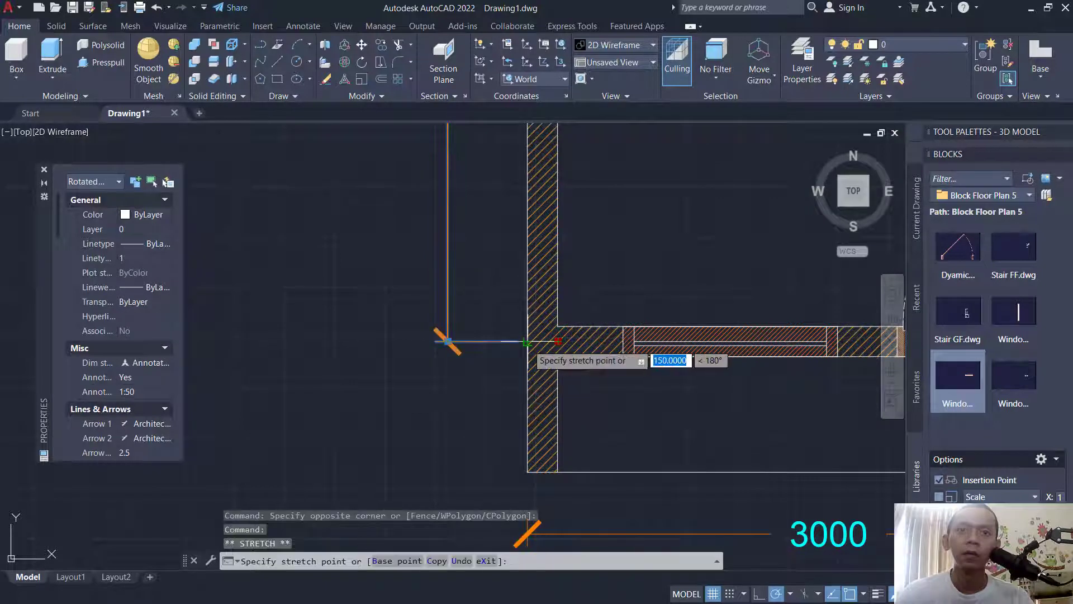
key("Escape")
Step: Dimension the porch depth from the plan's lower-left outer corner to the front wall's centreline, aligned with the 5350 dimension
middle_click_drag(510, 313, 512, 272)
right_click(499, 255)
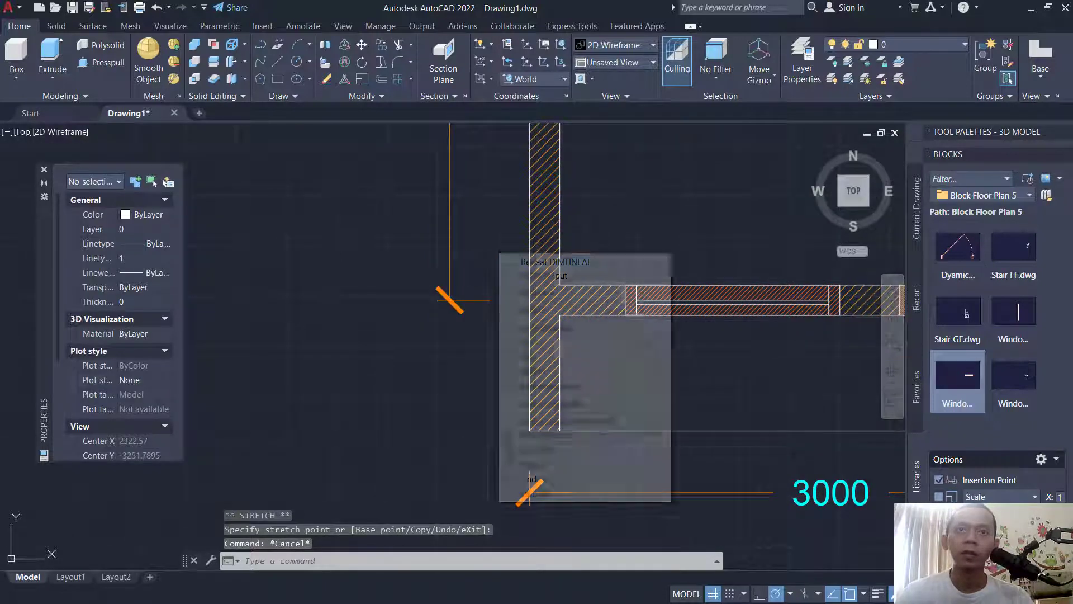
left_click(511, 262)
left_click(530, 431)
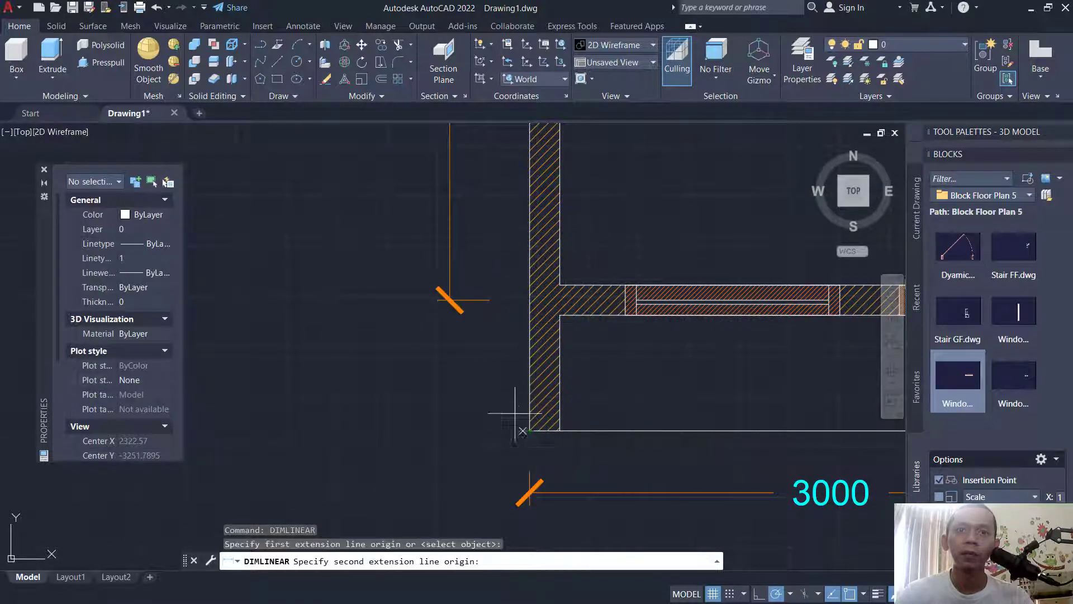
left_click(530, 300)
left_click(449, 299)
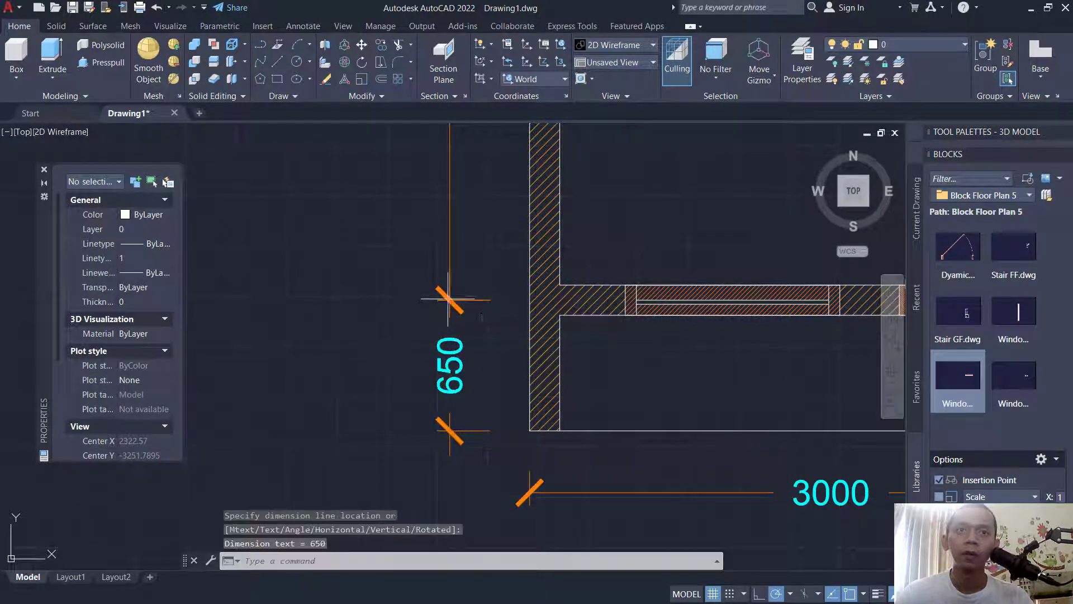
Step: Dimension the ground floor plan's overall length along its left side from the lower-left outer corner, outside the 5350 and 650 dimensions
key("Return")
left_click(529, 431)
scroll(503, 271, "down", 3)
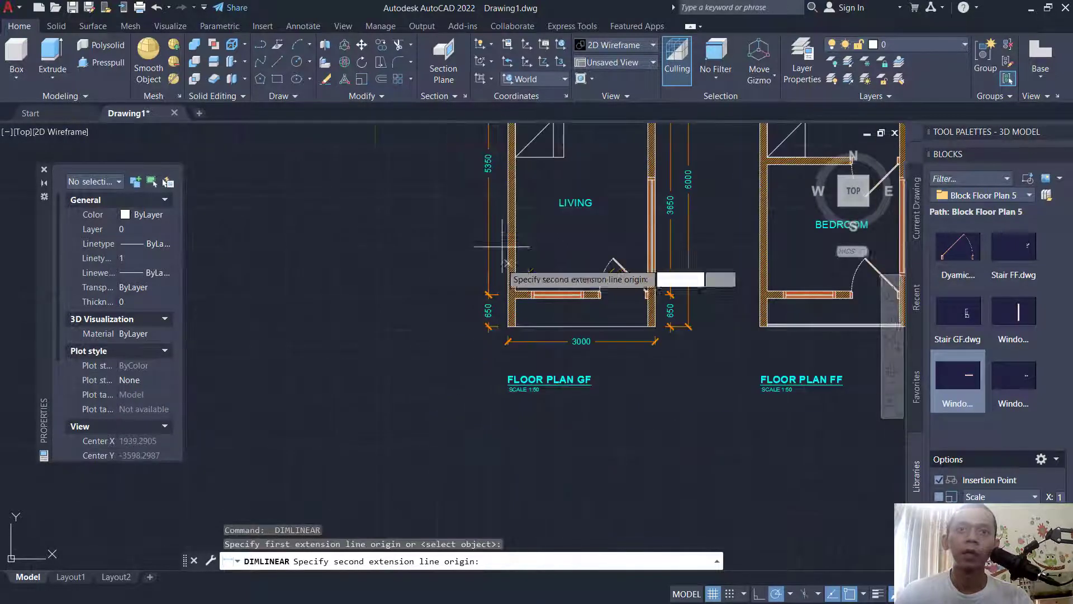
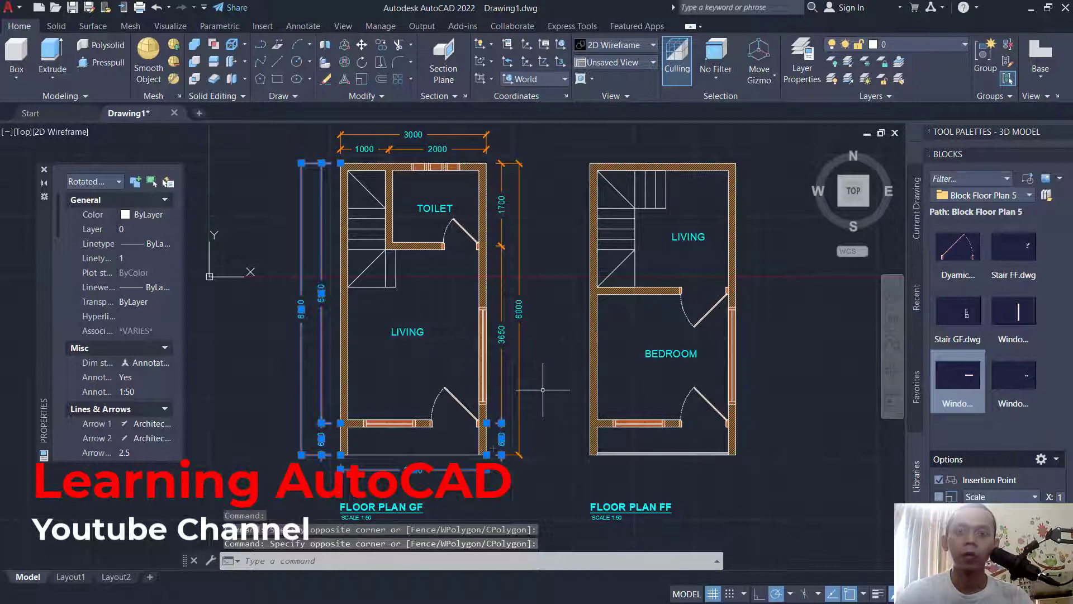
Step: Copy the selected left-side, porch and bottom width dimensions from the ground floor's lower-right outer corner to the first floor plan's matching corner
type("co")
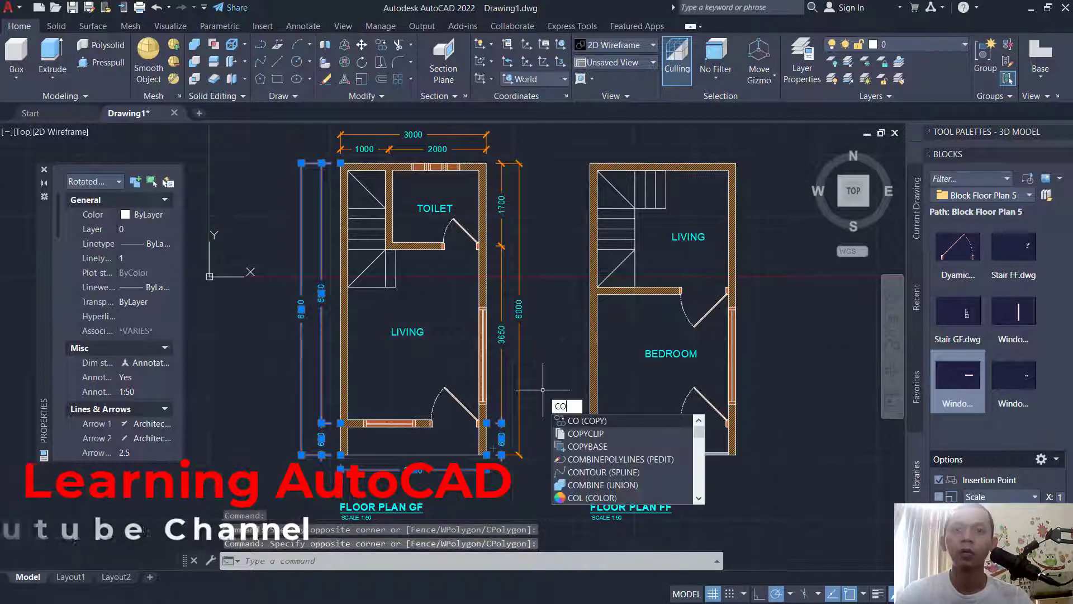
key("Return")
scroll(530, 449, "up", 5)
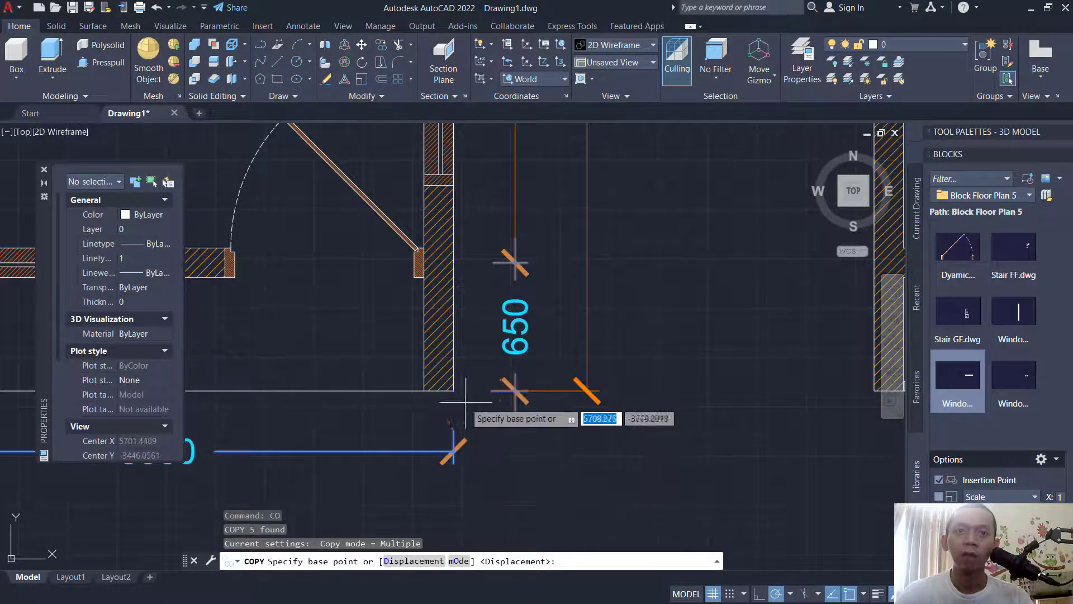
left_click(453, 389)
scroll(659, 433, "down", 5)
scroll(766, 439, "up", 5)
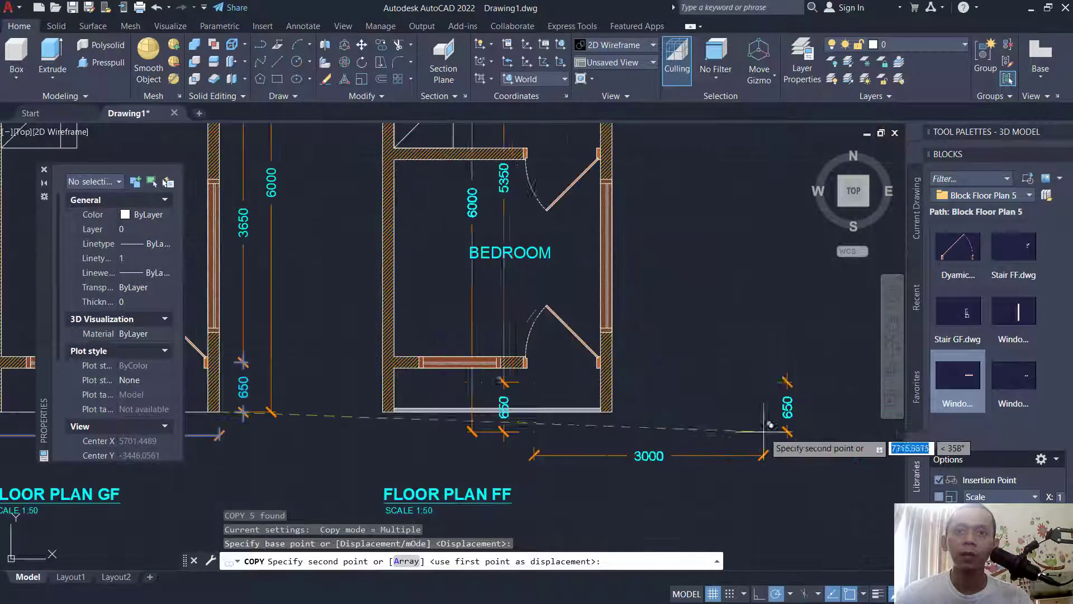
left_click(618, 404)
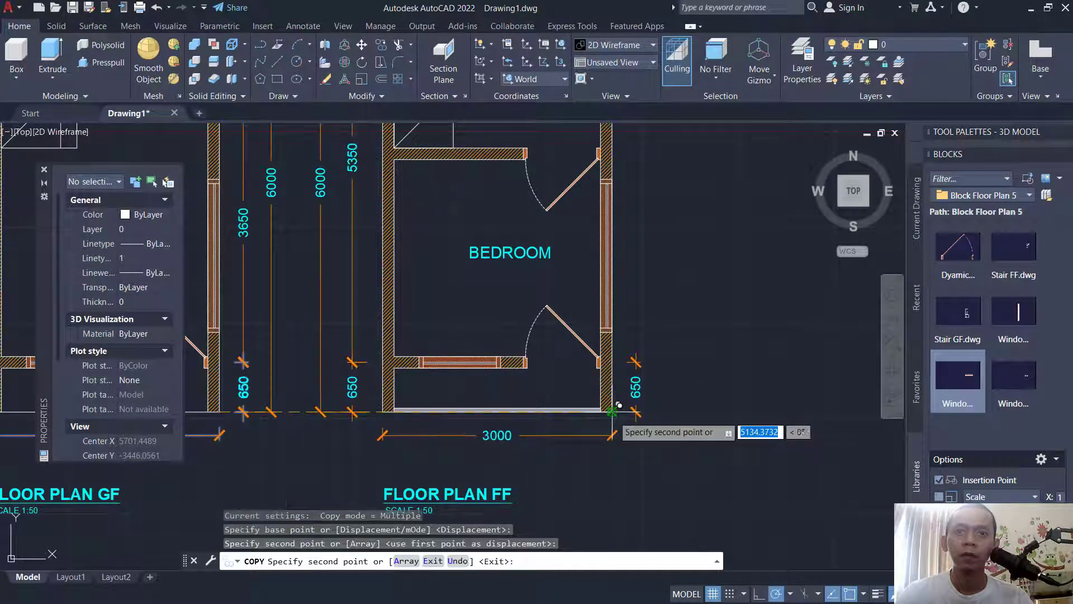
key("Escape")
Step: Dimension the first floor bedroom from the front wall's centreline to the partition wall's centre using Mid Between 2 Points, aligned with the right-side 650 dimension
scroll(663, 431, "down", 3)
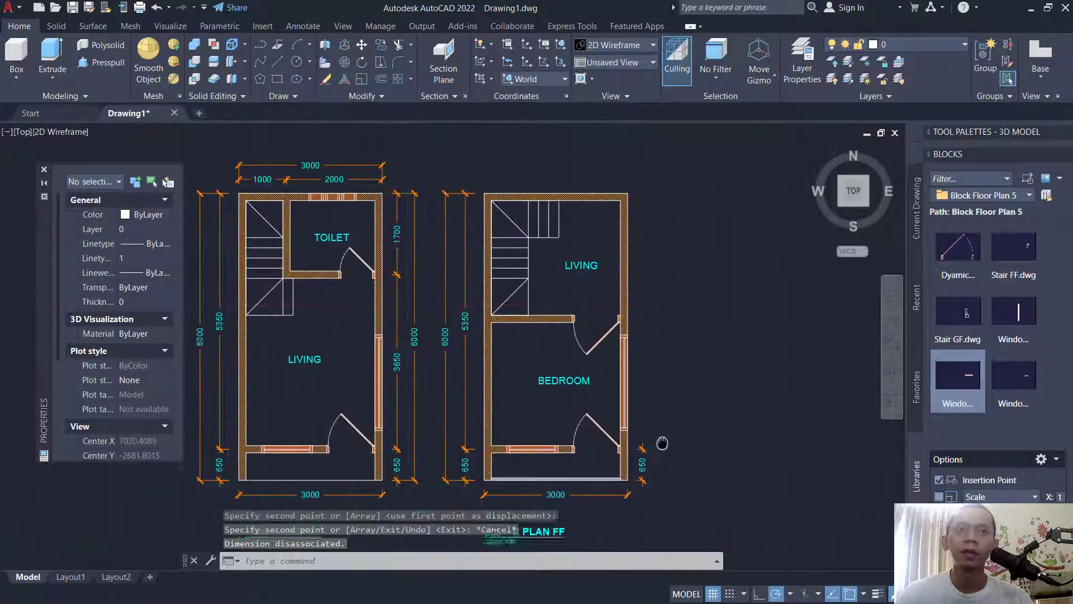
scroll(672, 416, "up", 2)
scroll(649, 417, "up", 1)
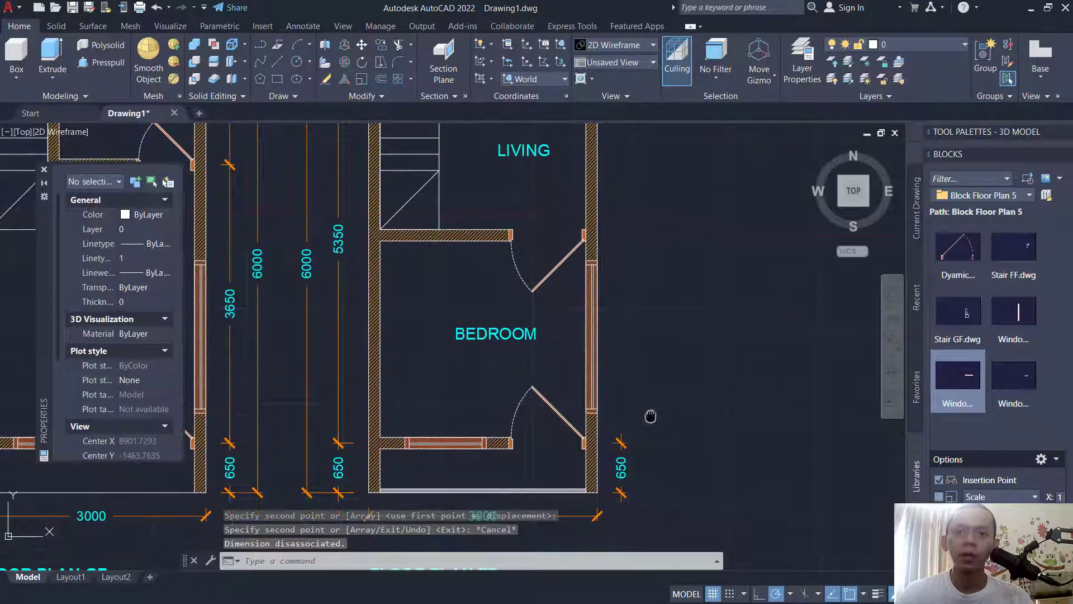
scroll(654, 385, "up", 1)
type("DIM")
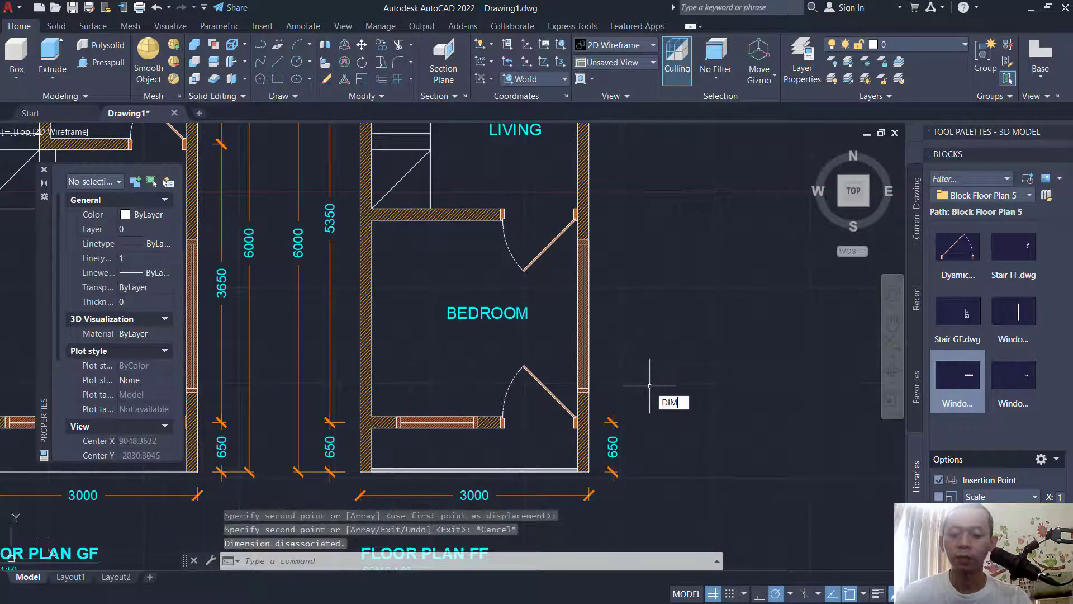
type("LIN")
key("Return")
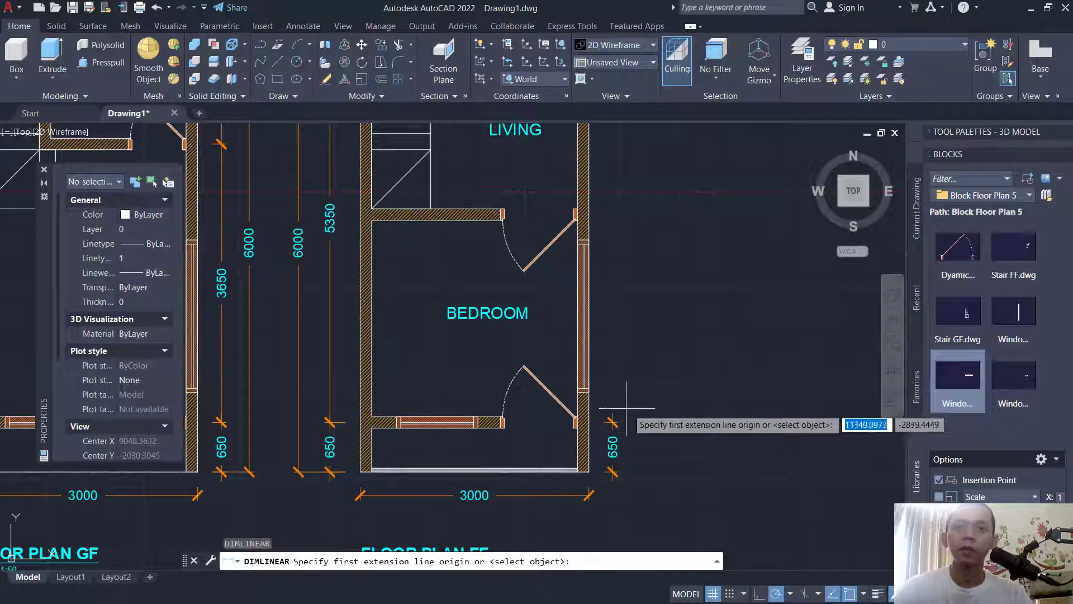
left_click(589, 422)
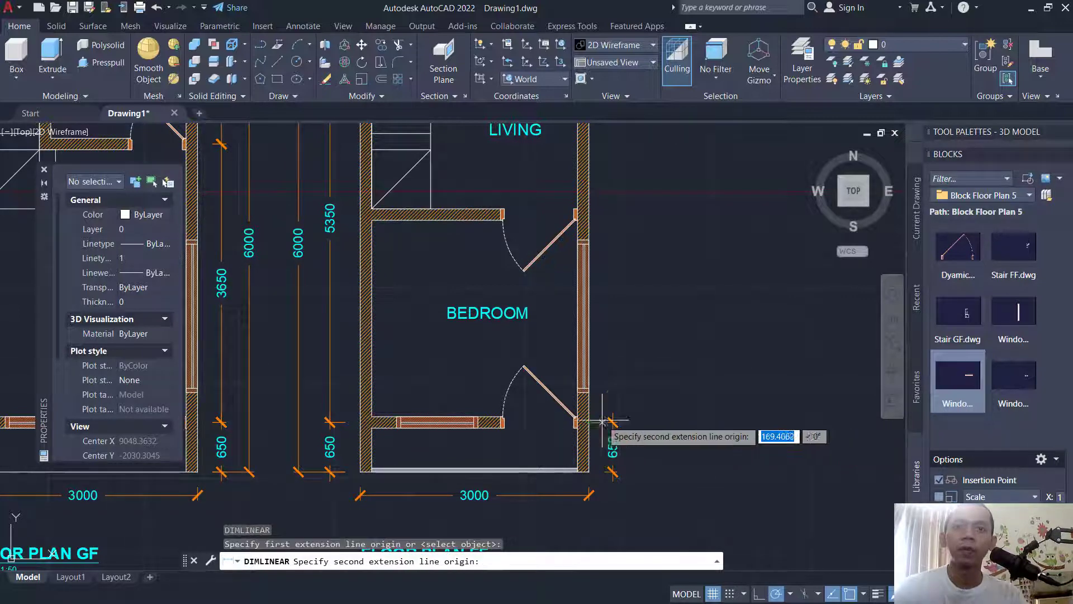
right_click(617, 209, "shift")
left_click(654, 245)
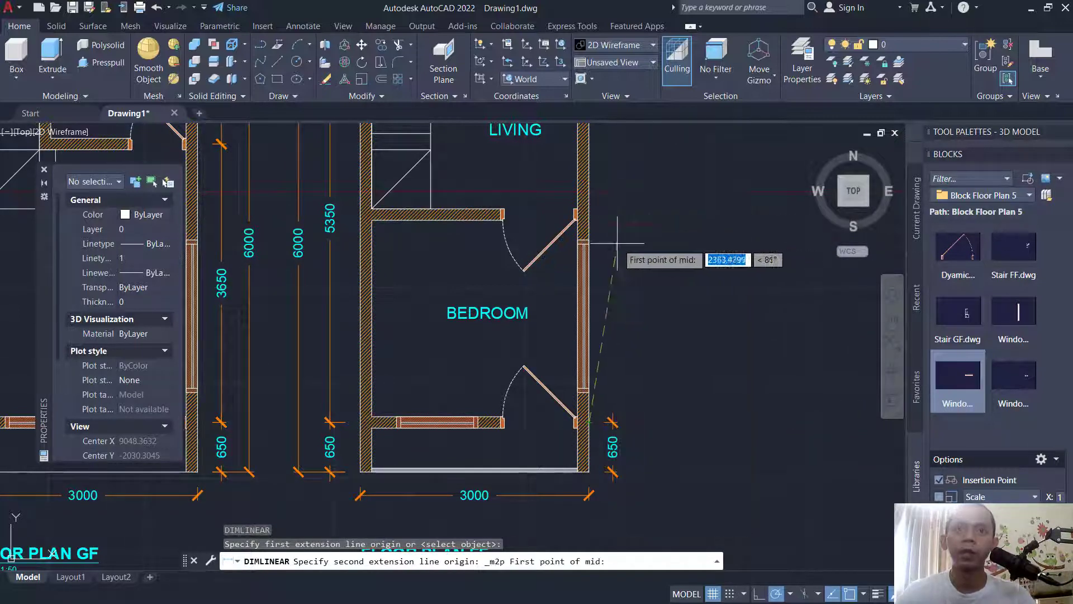
scroll(584, 263, "up", 5)
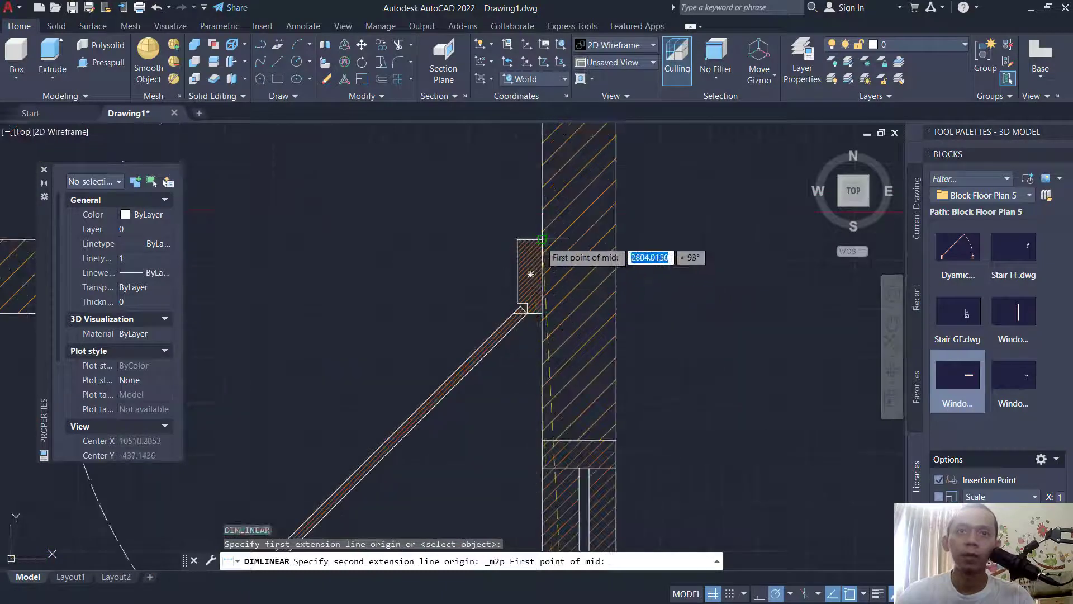
left_click(518, 239)
left_click(542, 311)
scroll(615, 358, "down", 5)
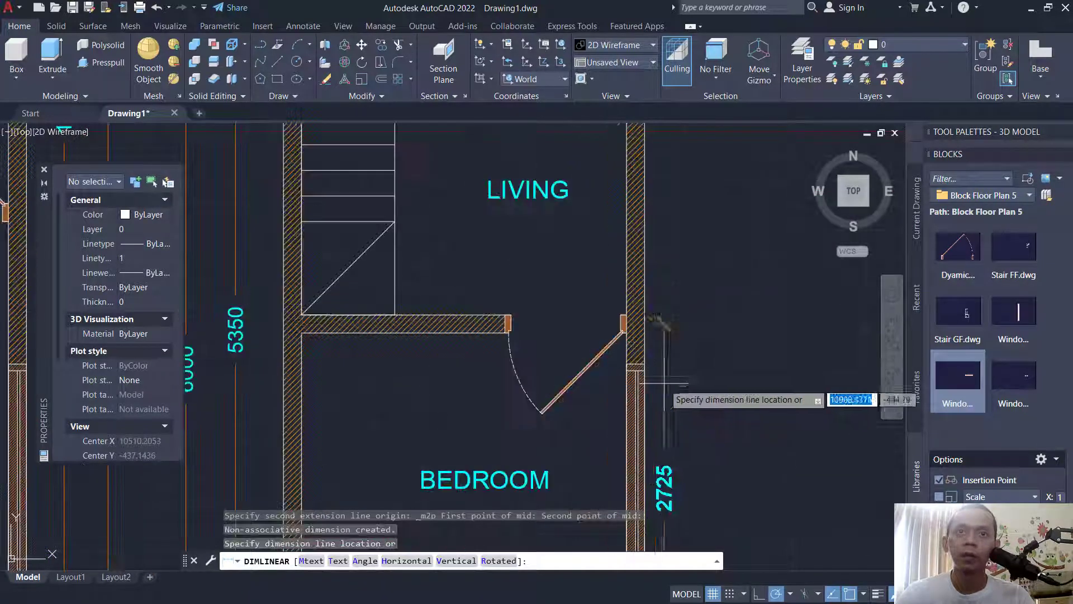
scroll(643, 268, "up", 3)
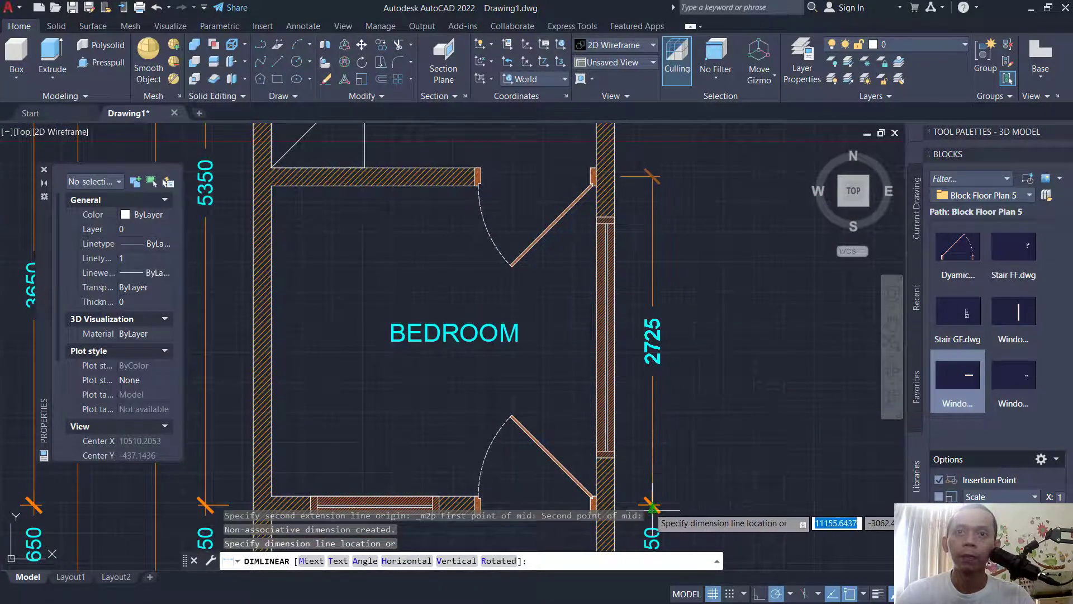
left_click(650, 504)
Step: Stretch the 2725 dimension's upper extension line origin from the door frame to the outer face of the right wall
middle_click_drag(671, 128, 658, 334)
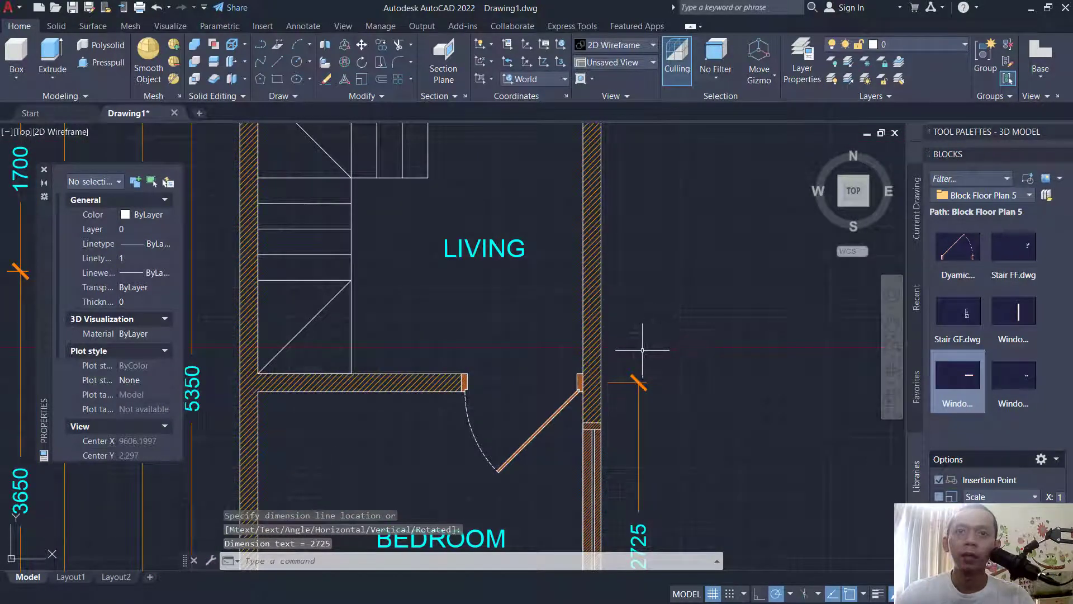
left_click(642, 349)
left_click(619, 386)
scroll(581, 380, "up", 2)
left_click(579, 380)
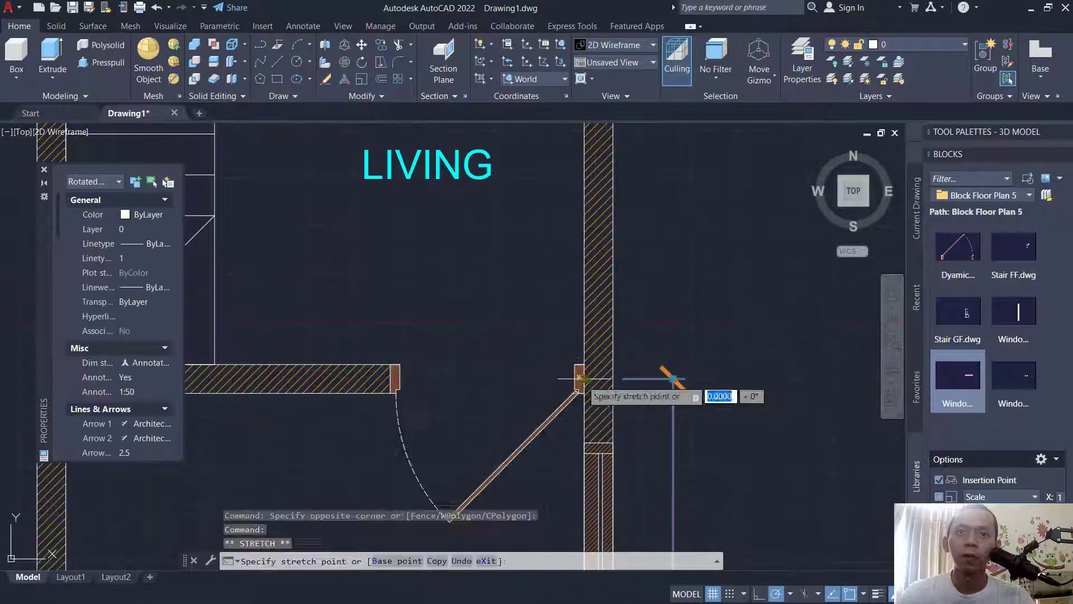
left_click(673, 379)
scroll(673, 379, "down", 2)
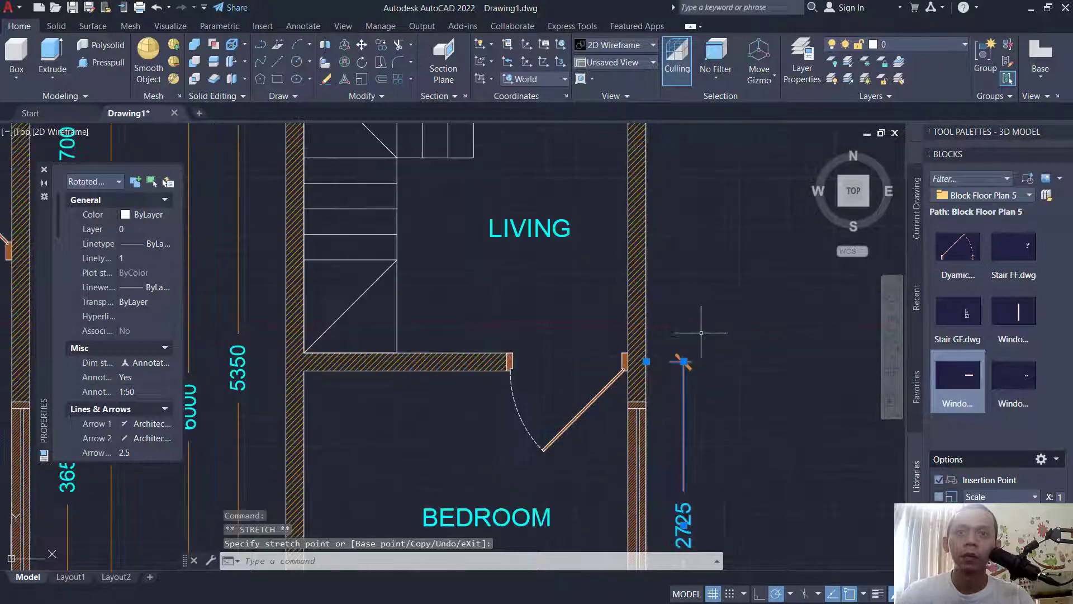
key("Escape")
Step: Dimension the first floor living room from the partition wall's centre to the upper-right outer corner, aligned with the right-side 2725 dimension
middle_click_drag(707, 311, 693, 338)
type("DIMLIN")
key("Return")
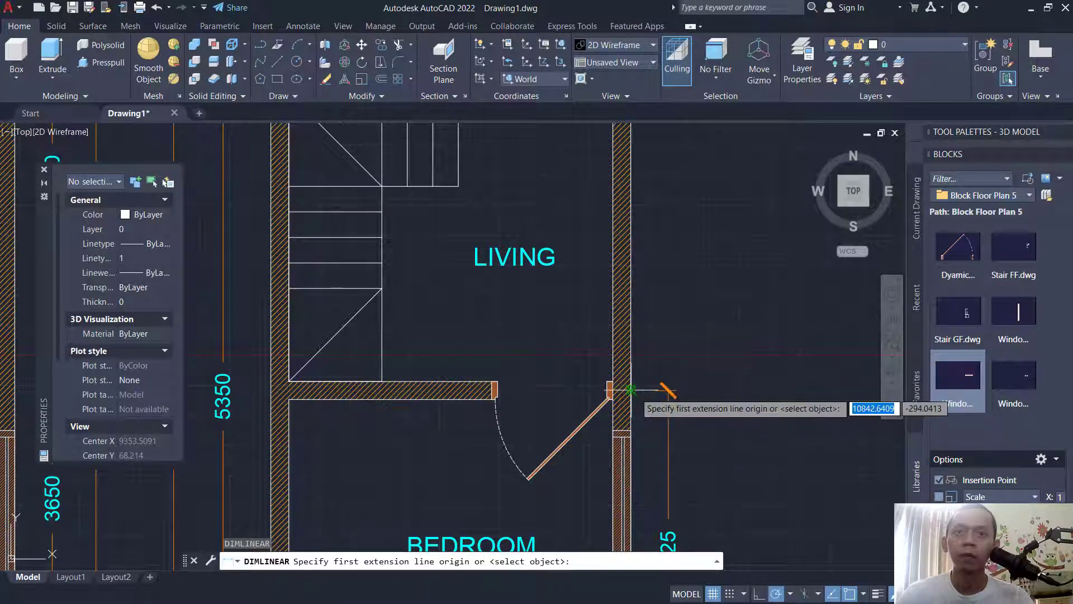
left_click(631, 390)
mouse_move(685, 237)
middle_mouse_down()
mouse_move(648, 386)
mouse_move(645, 250)
middle_mouse_up()
left_click(593, 224)
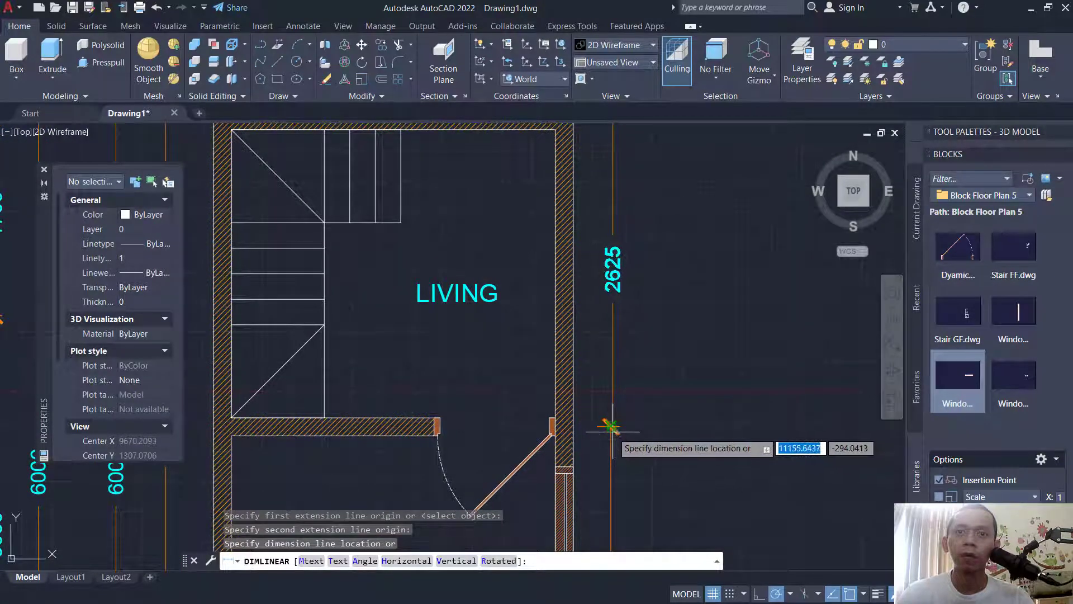
left_click(610, 454)
Step: Dimension the first floor plan's overall length along its right side between the outer corners, outside the 2625, 2725 and 650 dimensions
key("Return")
middle_click_drag(652, 220, 639, 328)
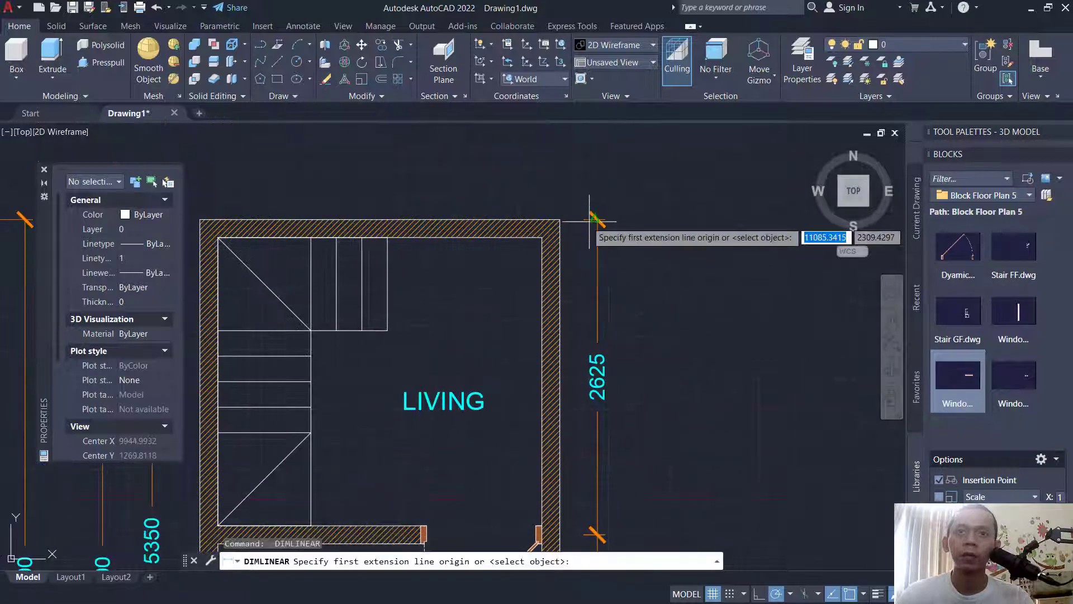
left_click(560, 219)
scroll(620, 359, "down", 4)
scroll(609, 356, "up", 5)
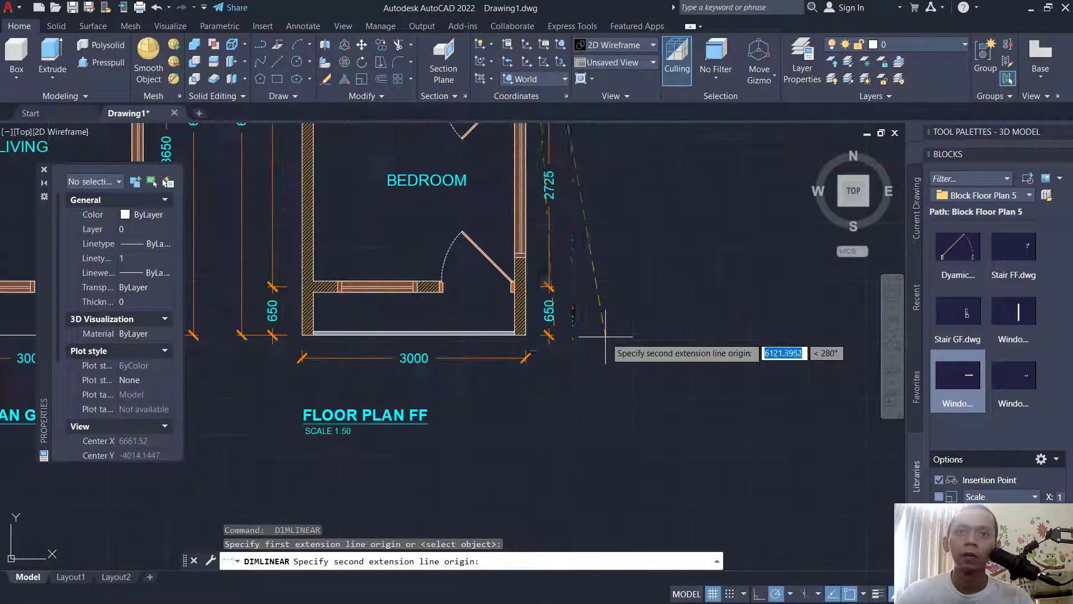
left_click(526, 335)
left_click(576, 306)
Step: Dimension the first floor plan's overall width above the rear wall, between its upper outer corners
scroll(615, 234, "down", 3)
scroll(624, 222, "up", 6)
key("Return")
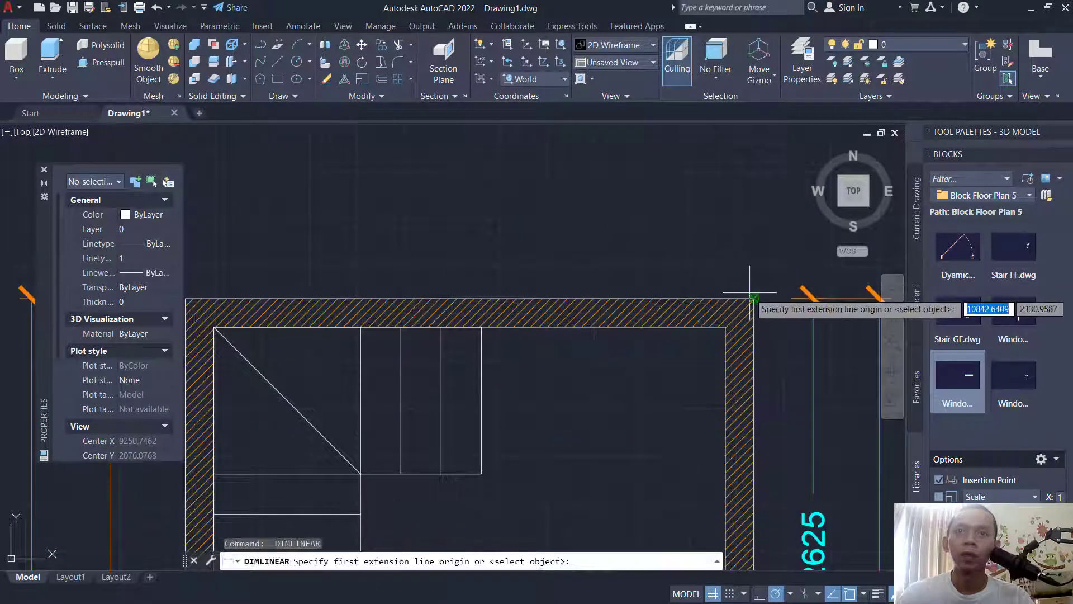
left_click(754, 299)
middle_click_drag(270, 253, 434, 235)
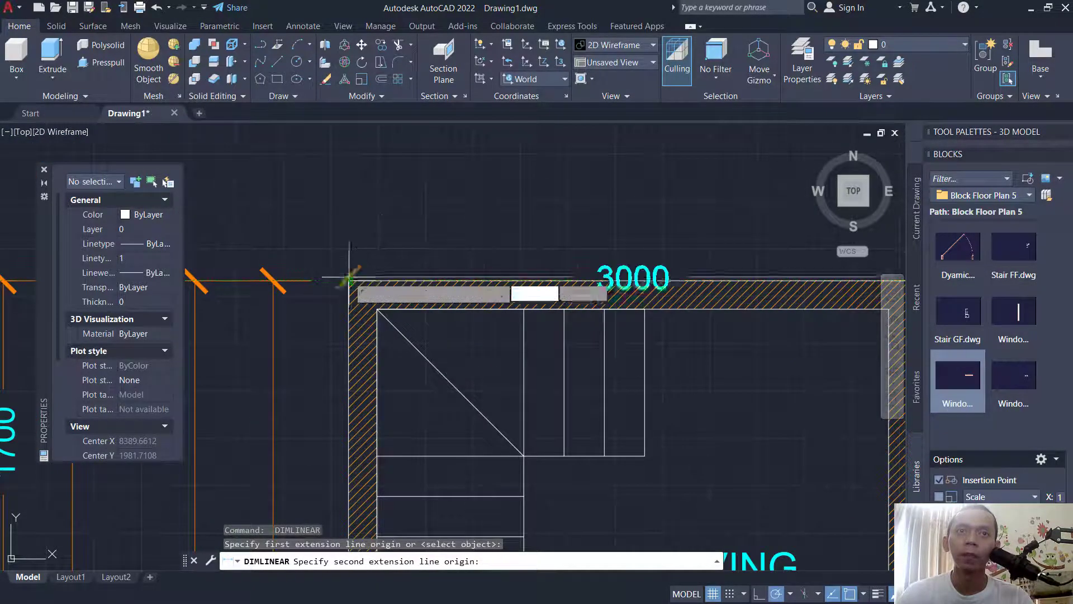
left_click(349, 280)
left_click(401, 219)
Step: Stretch the first floor's left 5350 dimension to end at the partition wall's centre using Mid Between 2 Points, with its origin on the outer wall face
scroll(402, 246, "down", 2)
scroll(395, 295, "down", 4)
middle_click_drag(464, 269, 471, 298)
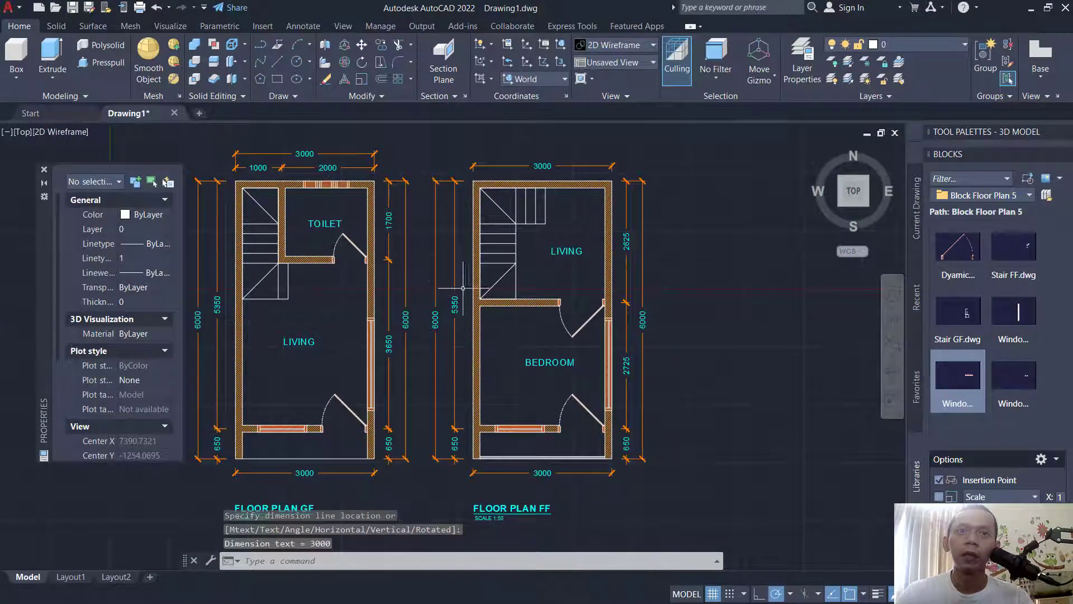
left_click(455, 279)
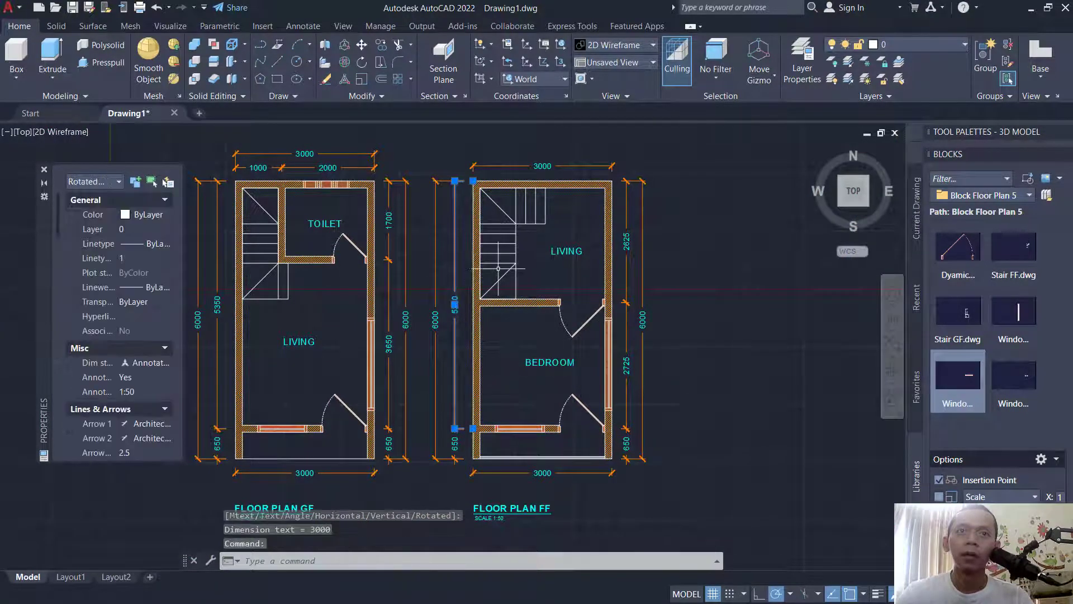
left_click(473, 180)
right_click(462, 242, "shift")
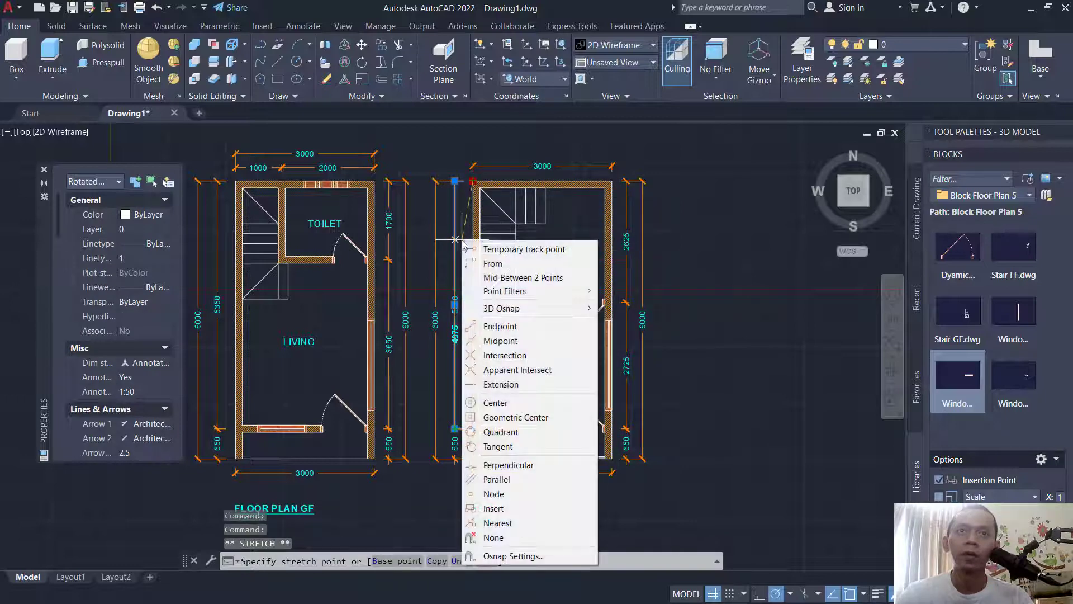
left_click(495, 277)
scroll(503, 305, "up", 6)
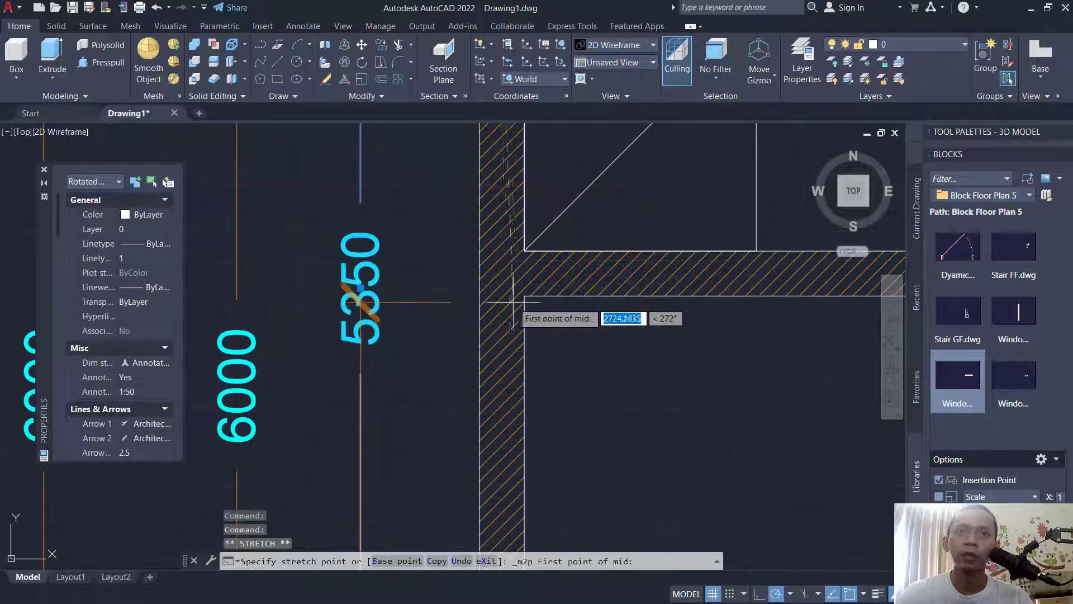
left_click(525, 295)
left_click(524, 251)
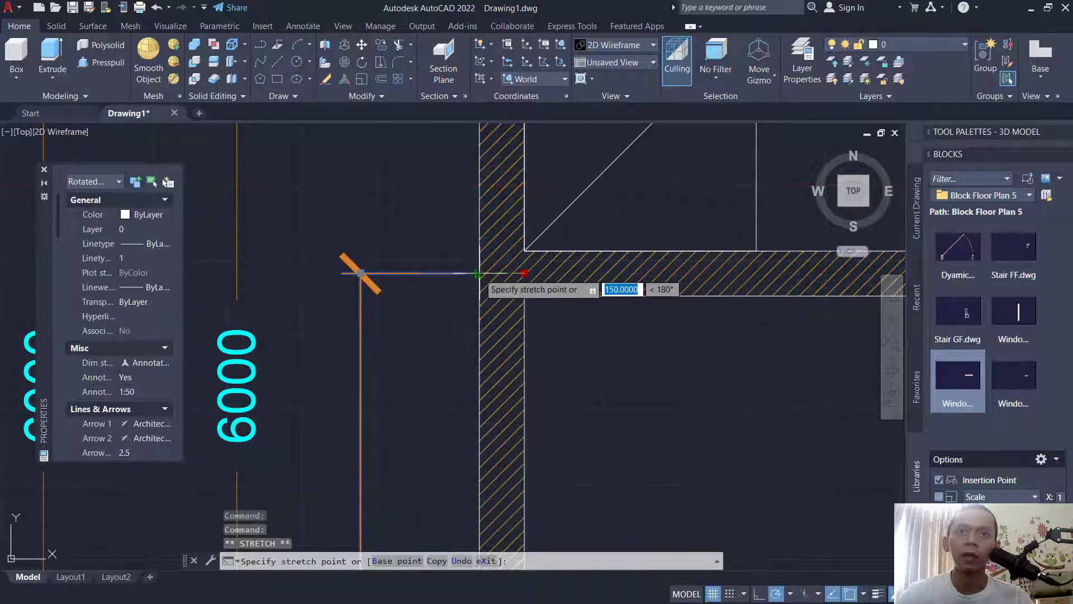
key("Escape")
Step: Dimension the first floor's left side from the partition wall's centre level to the upper-left outer corner, aligned with the left 2725 dimension
right_click(450, 247)
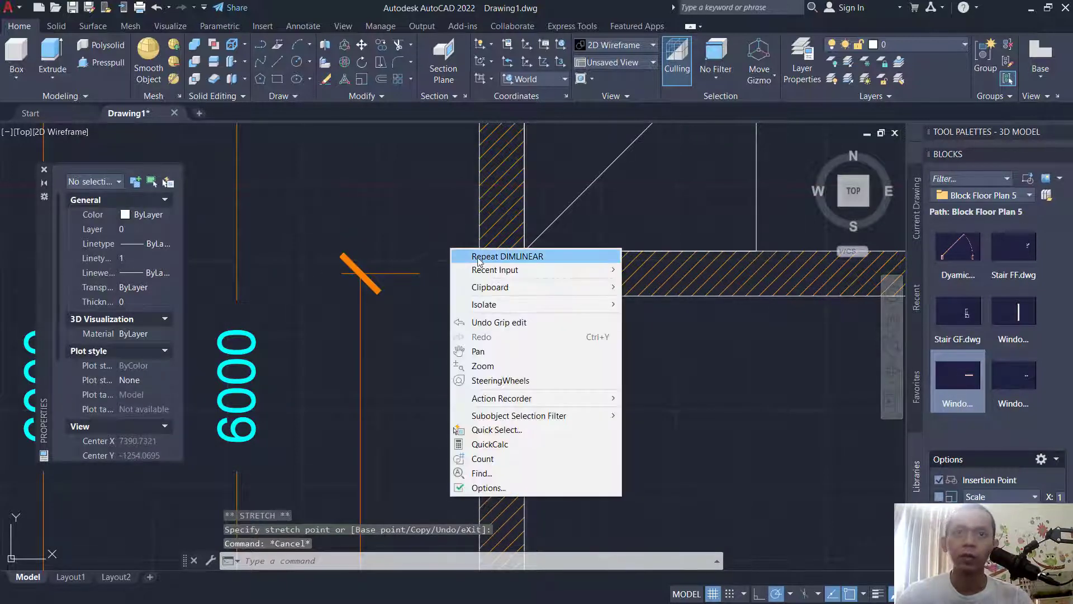
left_click(507, 257)
left_click(480, 273)
scroll(480, 273, "down", 3)
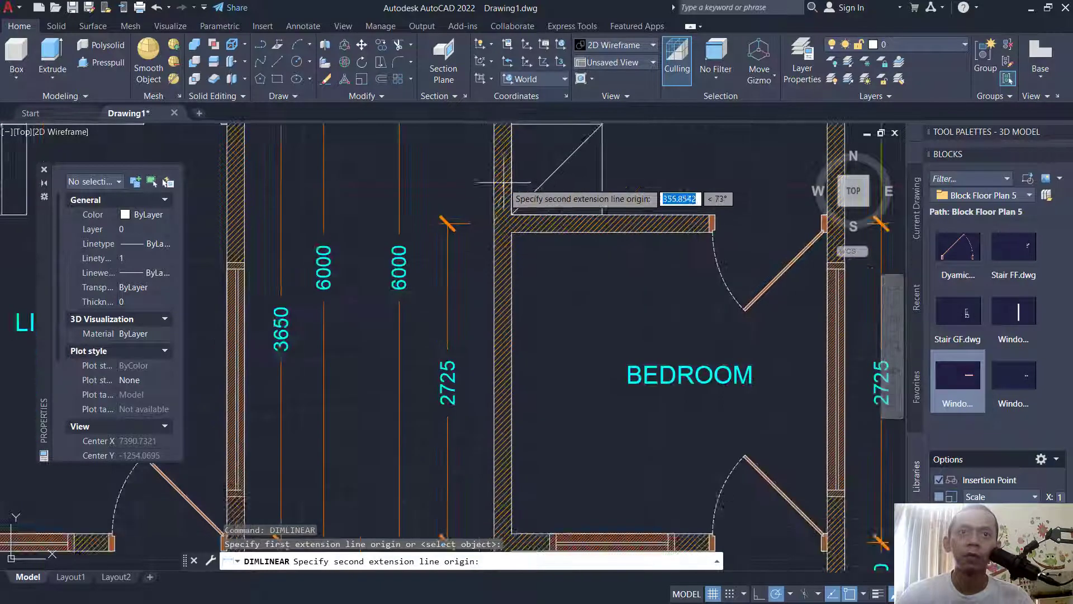
scroll(470, 224, "up", 3)
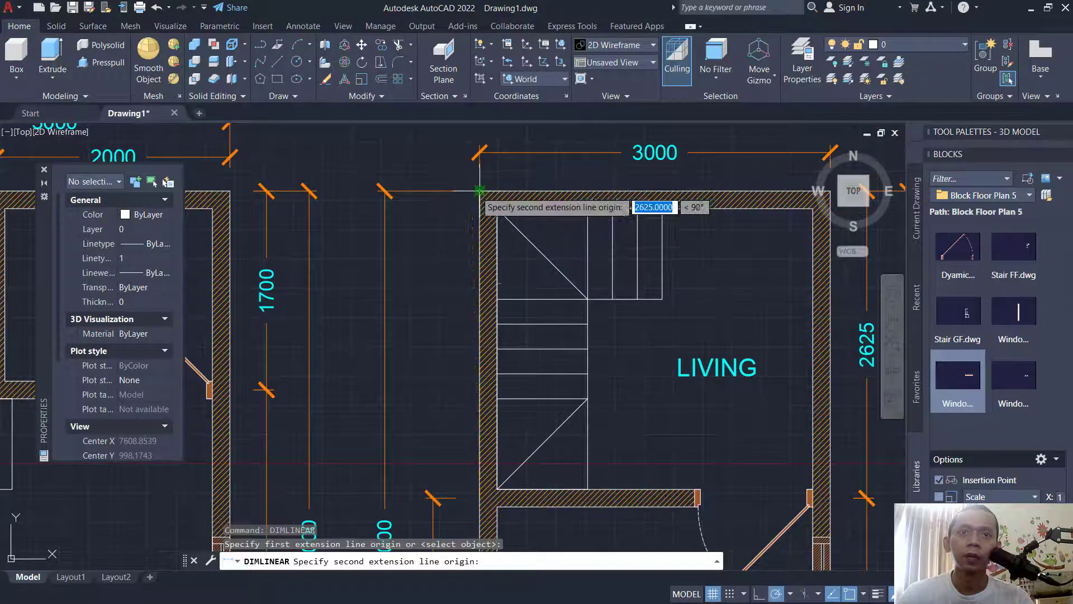
left_click(479, 192)
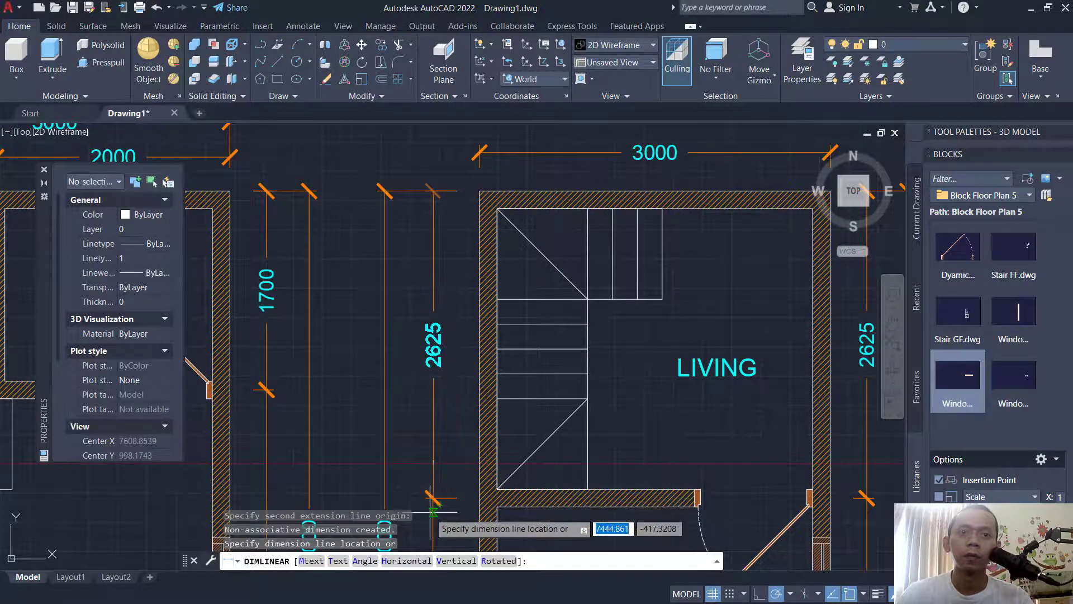
left_click(433, 498)
scroll(538, 224, "down", 5)
middle_click_drag(570, 289, 644, 301)
scroll(603, 281, "up", 5)
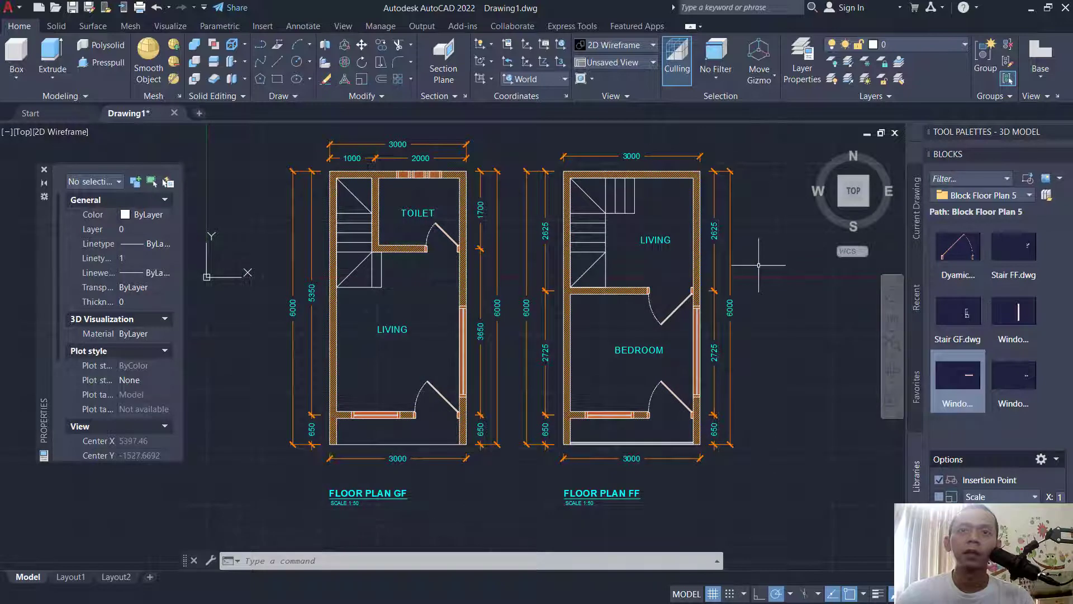